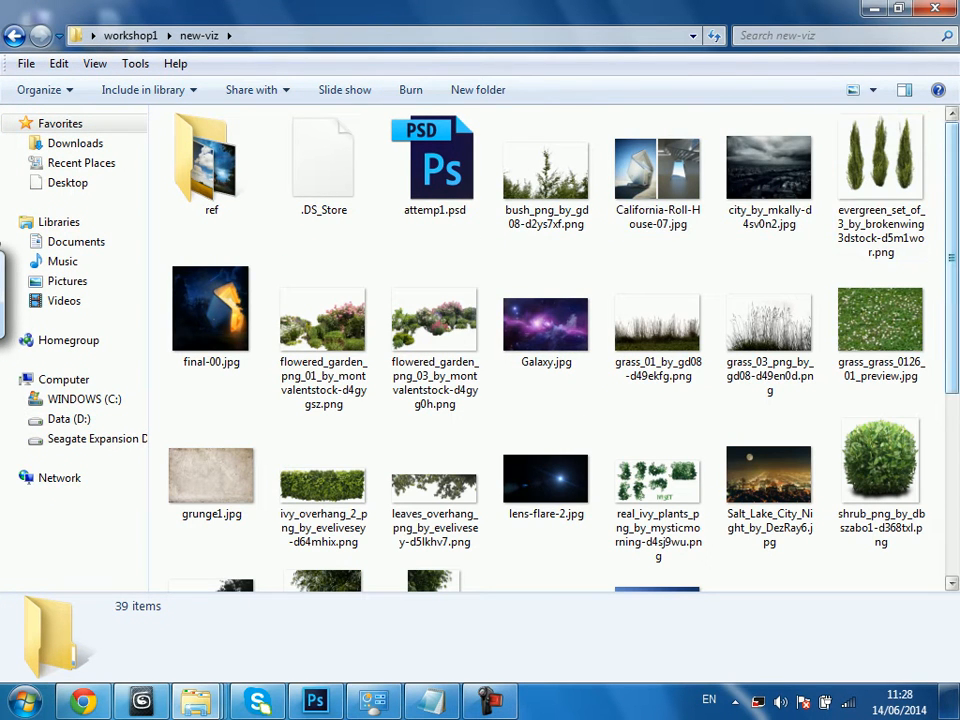
View California-Roll-House-07.jpg from the new-viz folder in a maximized window, and return to the folder.
{"action": "left_click", "coordinate": [657, 172]}
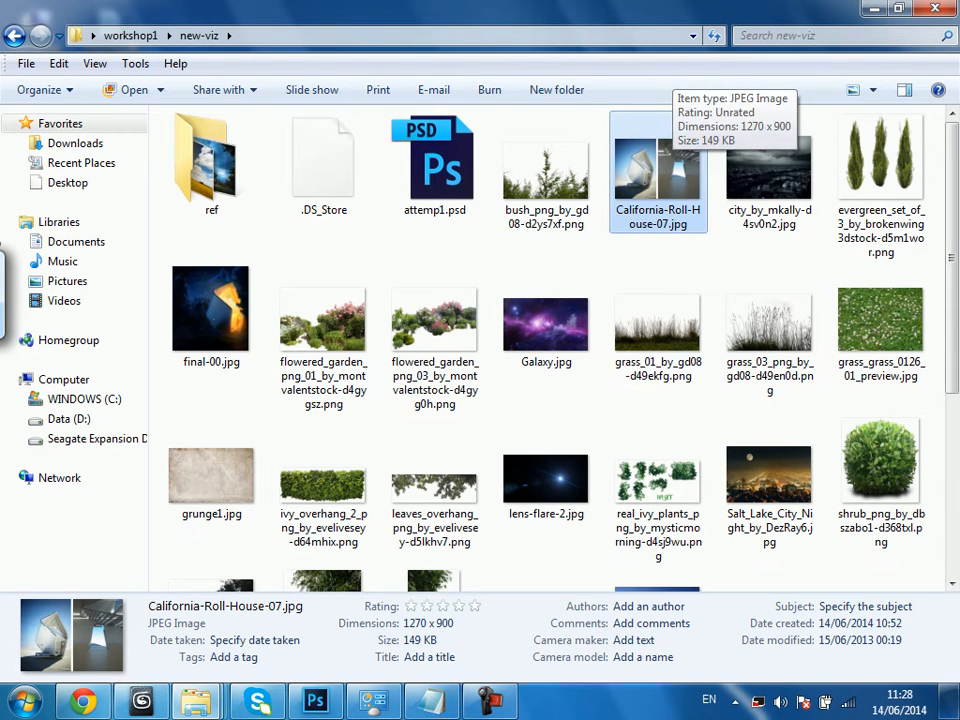
{"action": "double_click", "coordinate": [657, 172]}
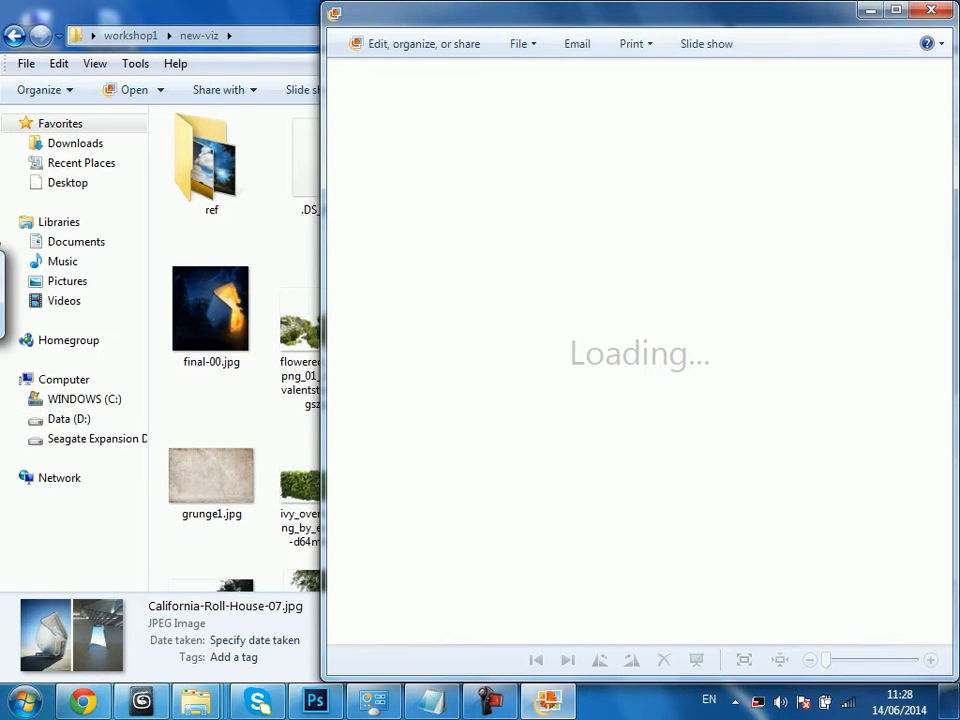
{"action": "left_click", "coordinate": [896, 10]}
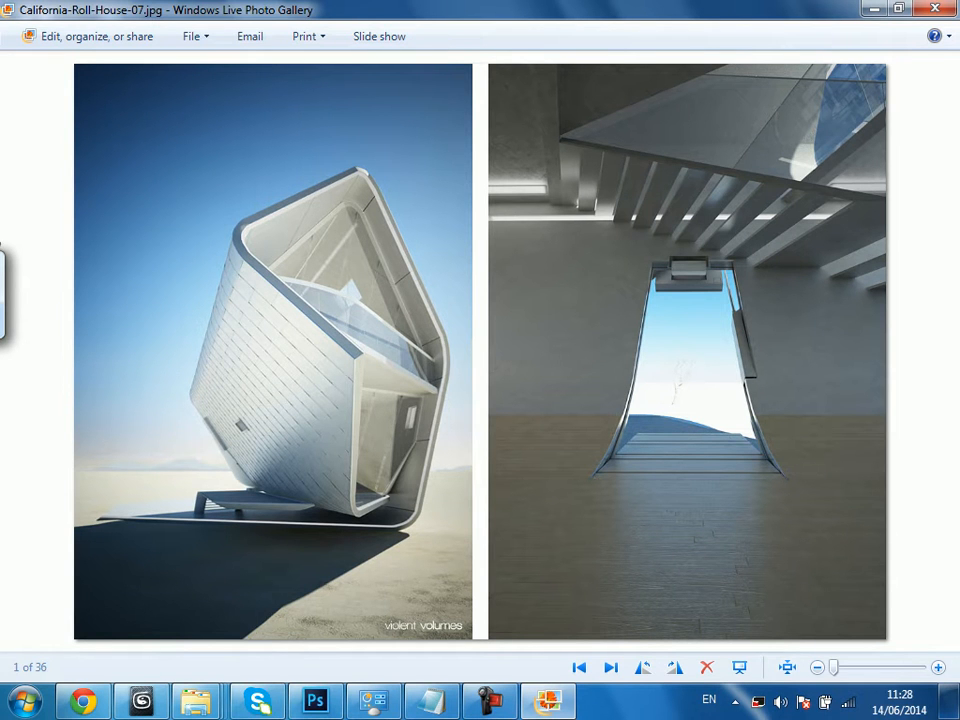
{"action": "left_click", "coordinate": [874, 9]}
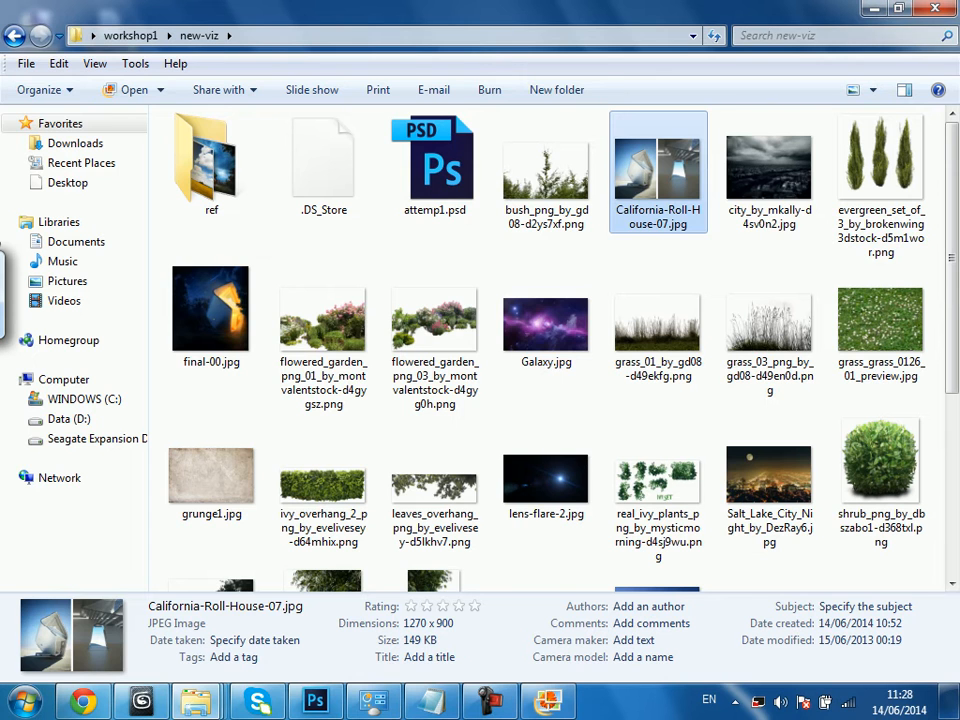
{"action": "double_click", "coordinate": [242, 156]}
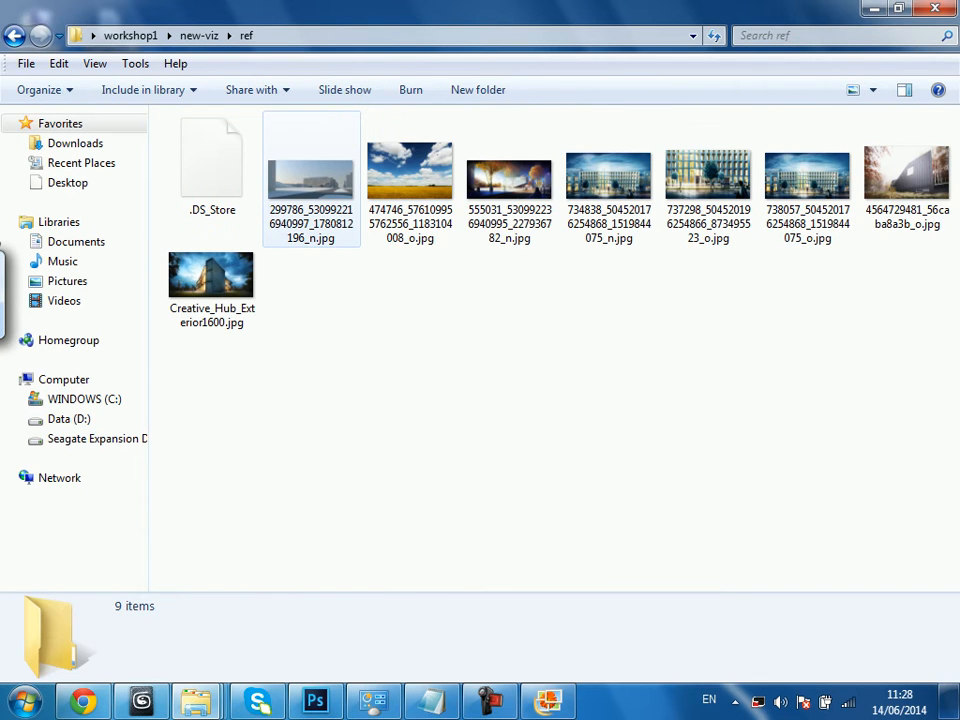
{"action": "double_click", "coordinate": [310, 180]}
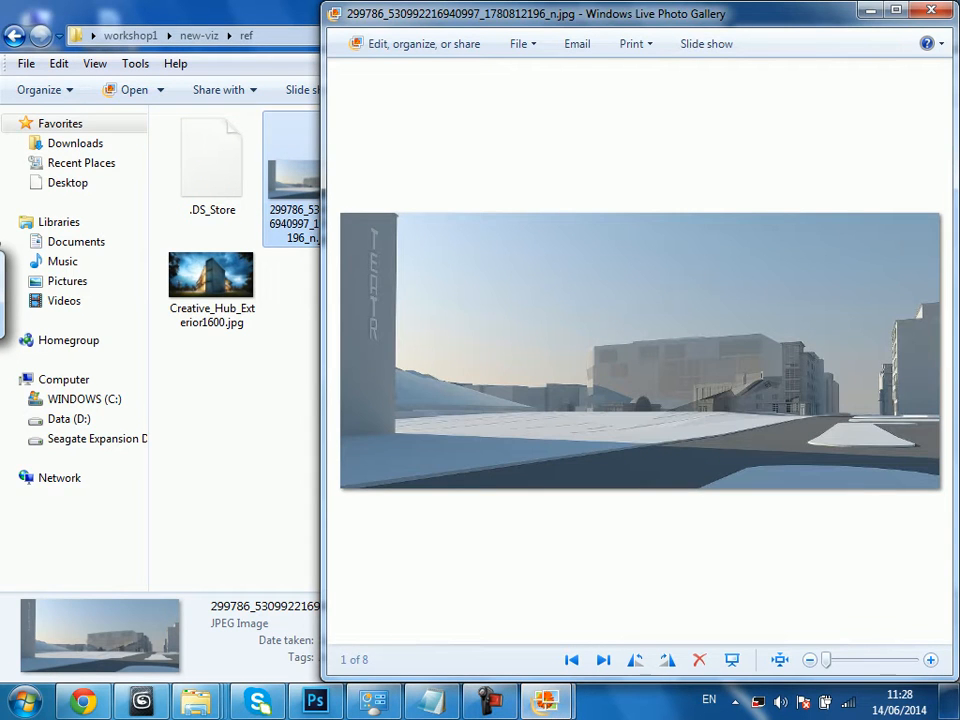
{"action": "double_click", "coordinate": [671, 8]}
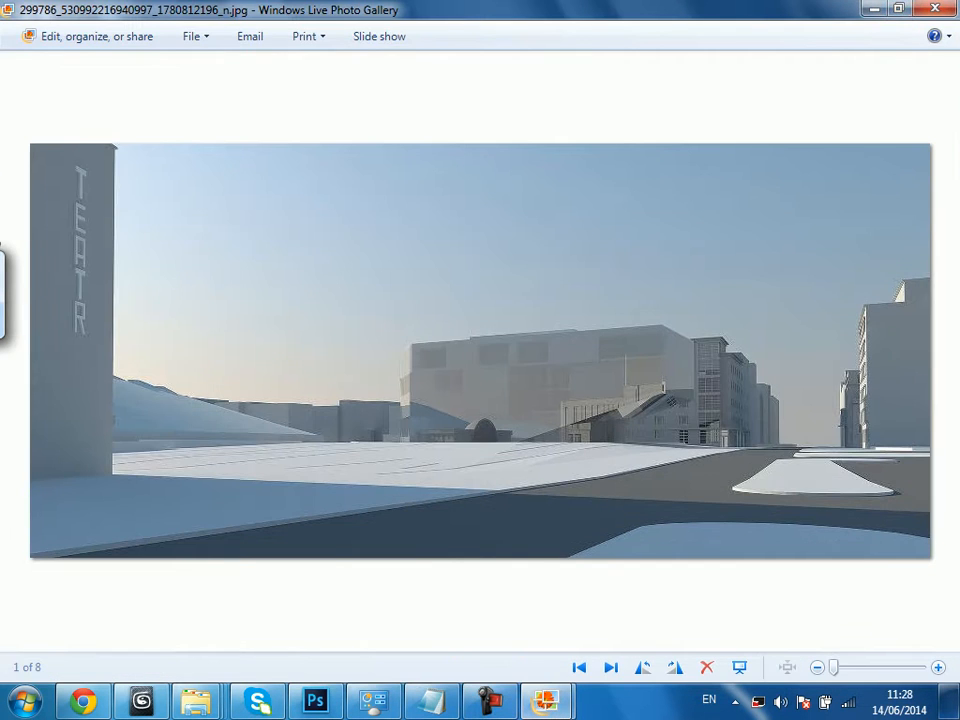
{"action": "key", "text": "Right"}
{"action": "key", "text": "Right"}
{"action": "key", "text": "Left"}
{"action": "key", "text": "Left"}
{"action": "key", "text": "Right"}
{"action": "key", "text": "Right"}
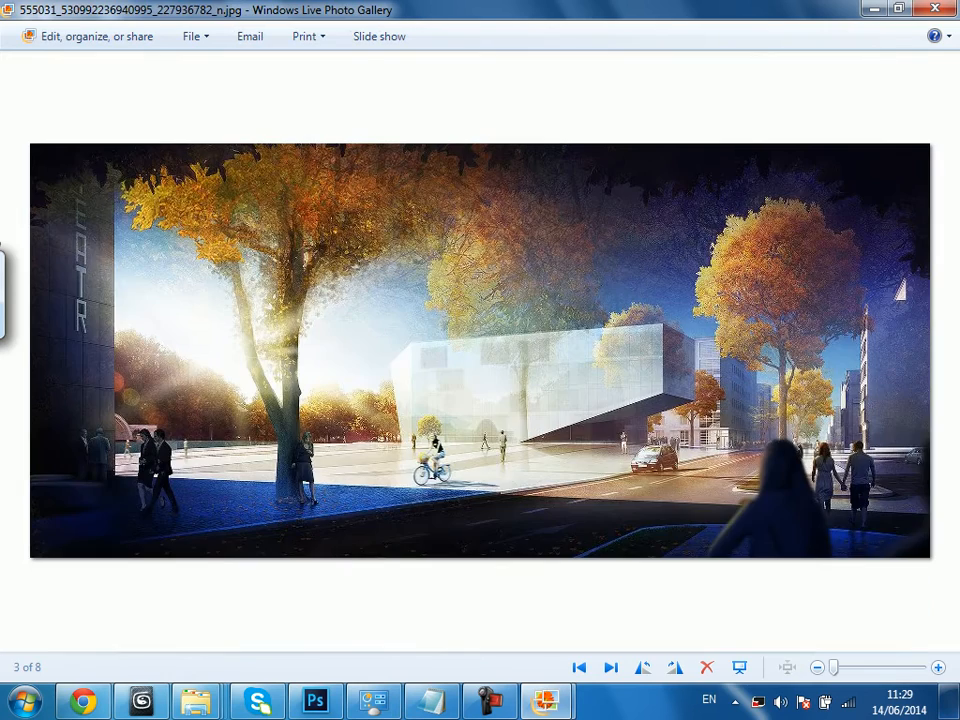
{"action": "key", "text": "Left"}
{"action": "key", "text": "Left"}
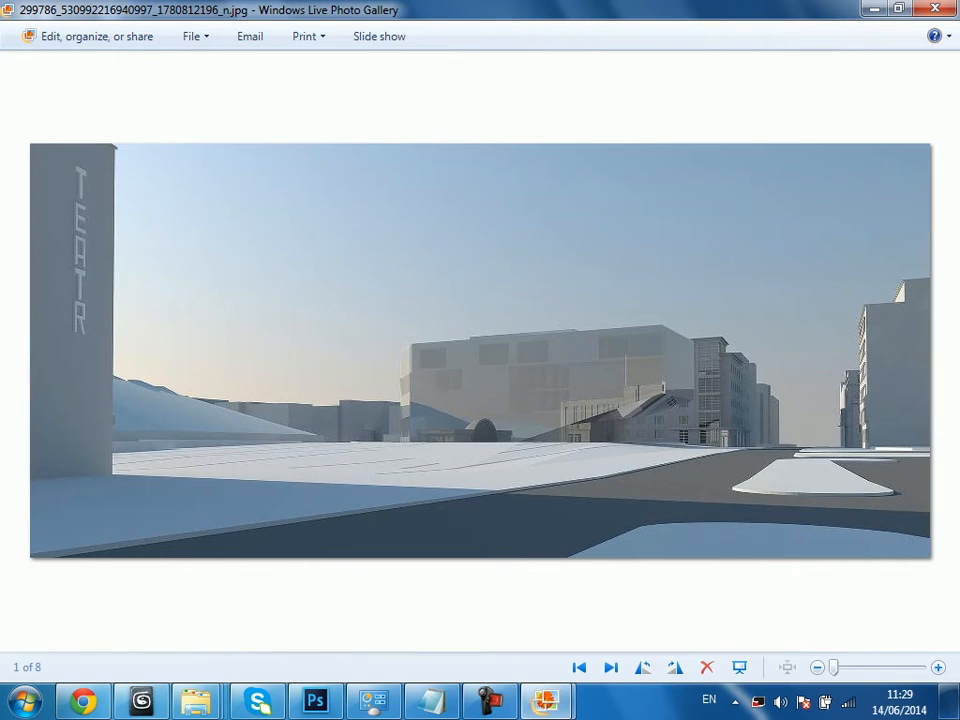
{"action": "key", "text": "Right"}
{"action": "key", "text": "Right"}
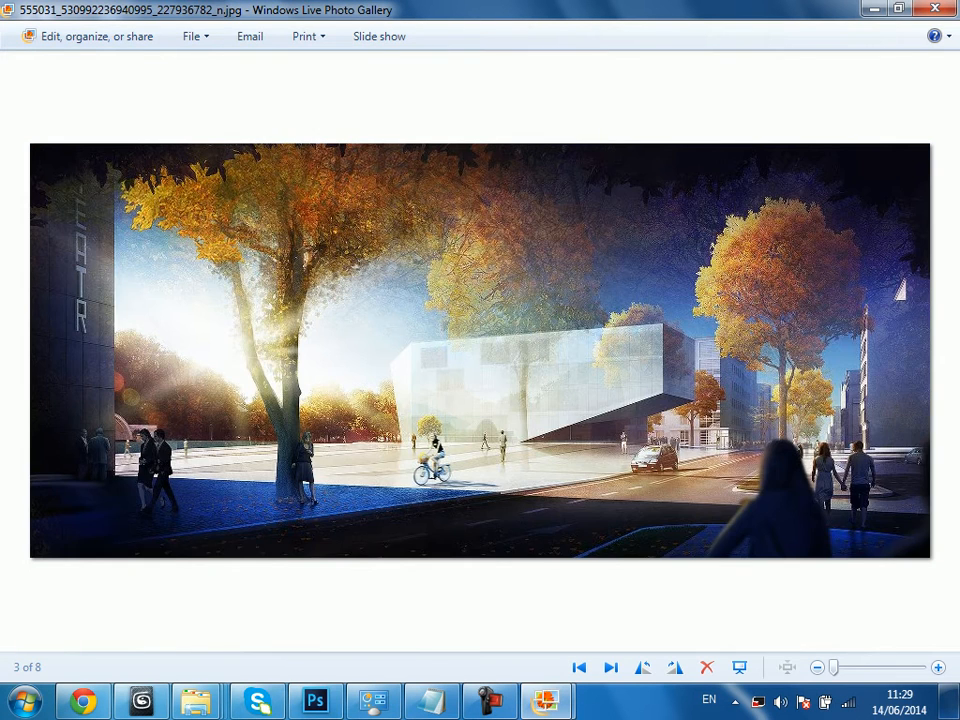
{"action": "key", "text": "Left"}
{"action": "key", "text": "Left"}
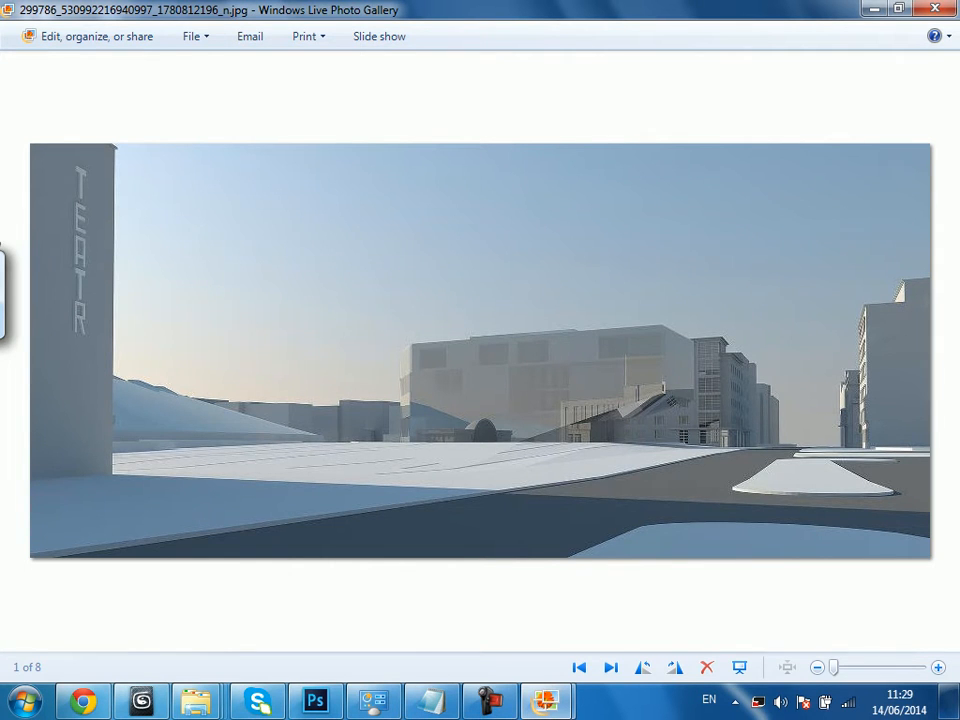
{"action": "key", "text": "Right"}
{"action": "key", "text": "Right"}
{"action": "key", "text": "Left"}
{"action": "key", "text": "Left"}
{"action": "key", "text": "Right"}
{"action": "key", "text": "Right"}
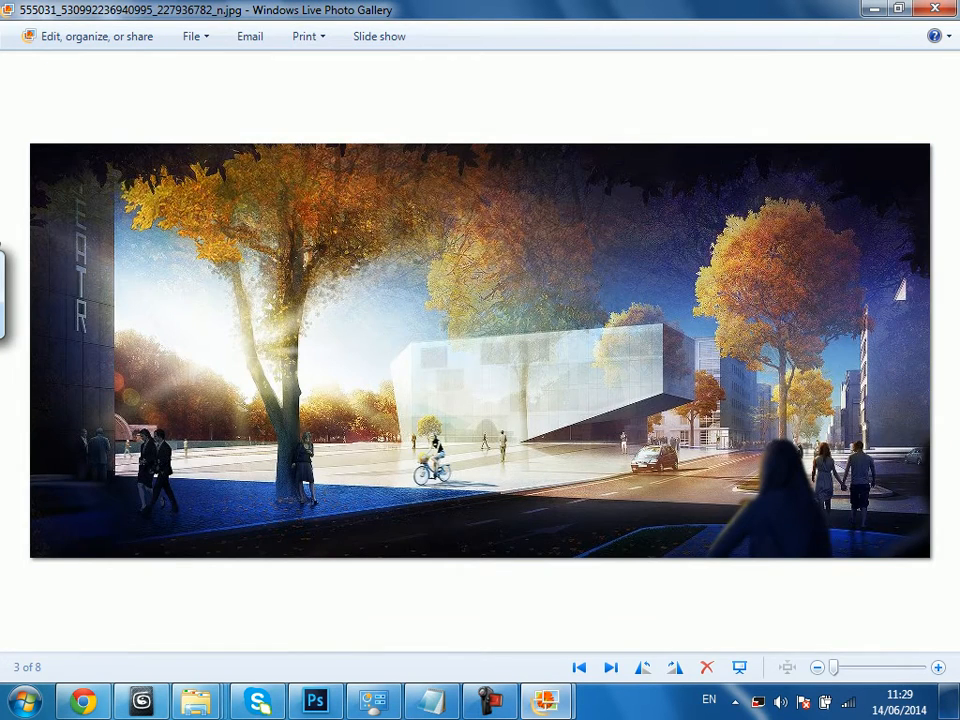
{"action": "key", "text": "Left"}
{"action": "key", "text": "Left"}
{"action": "key", "text": "Right"}
{"action": "key", "text": "Right"}
{"action": "key", "text": "Right"}
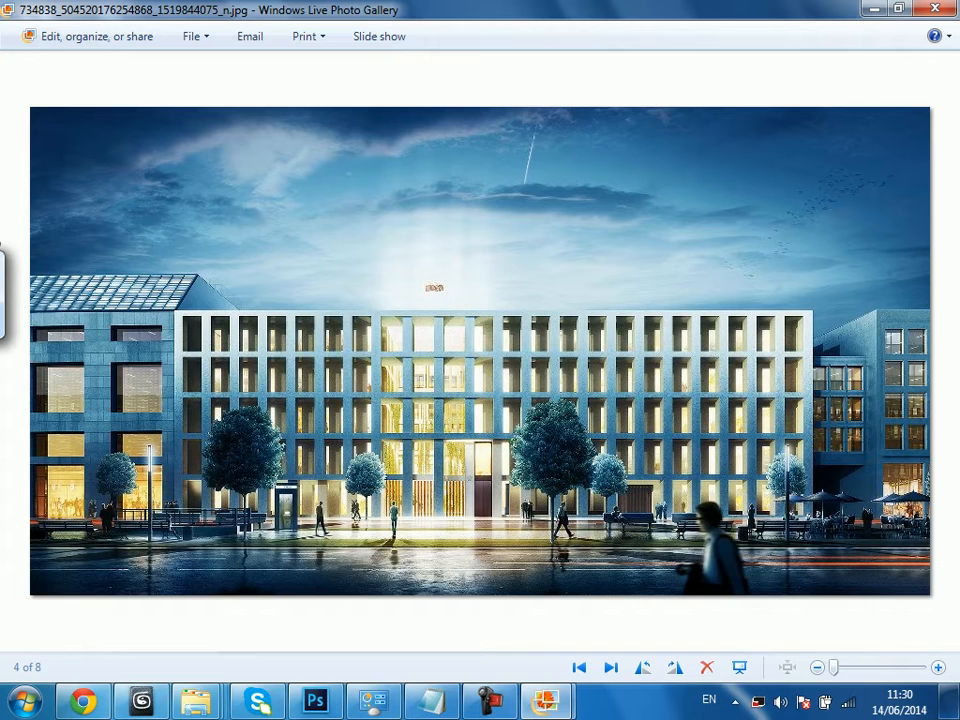
{"action": "key", "text": "Right"}
{"action": "key", "text": "Right"}
{"action": "key", "text": "Left"}
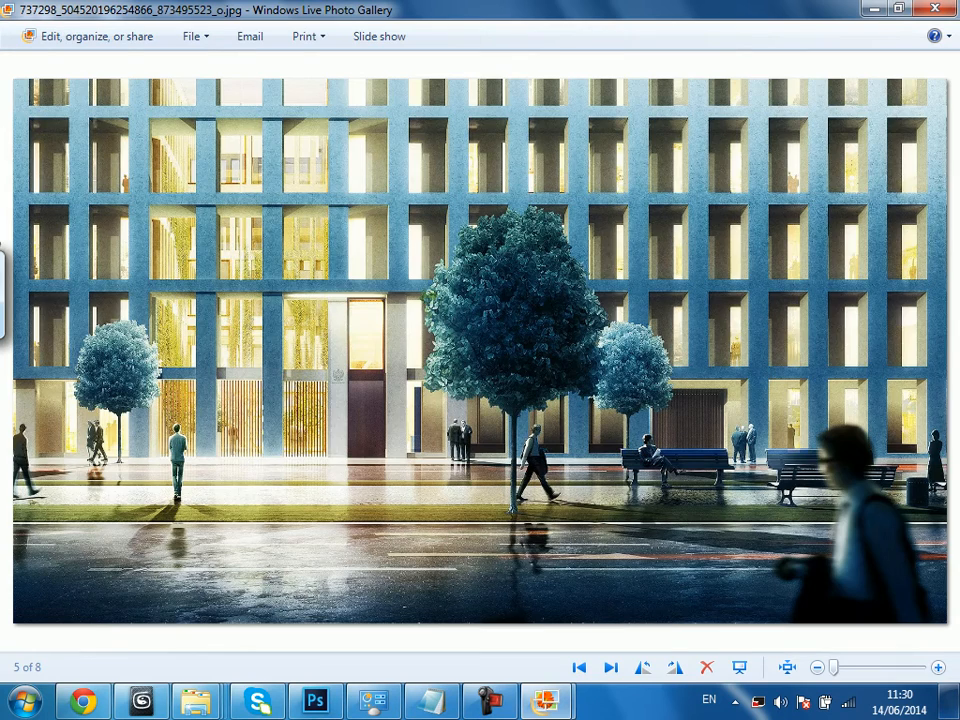
{"action": "key", "text": "Right"}
{"action": "key", "text": "Right"}
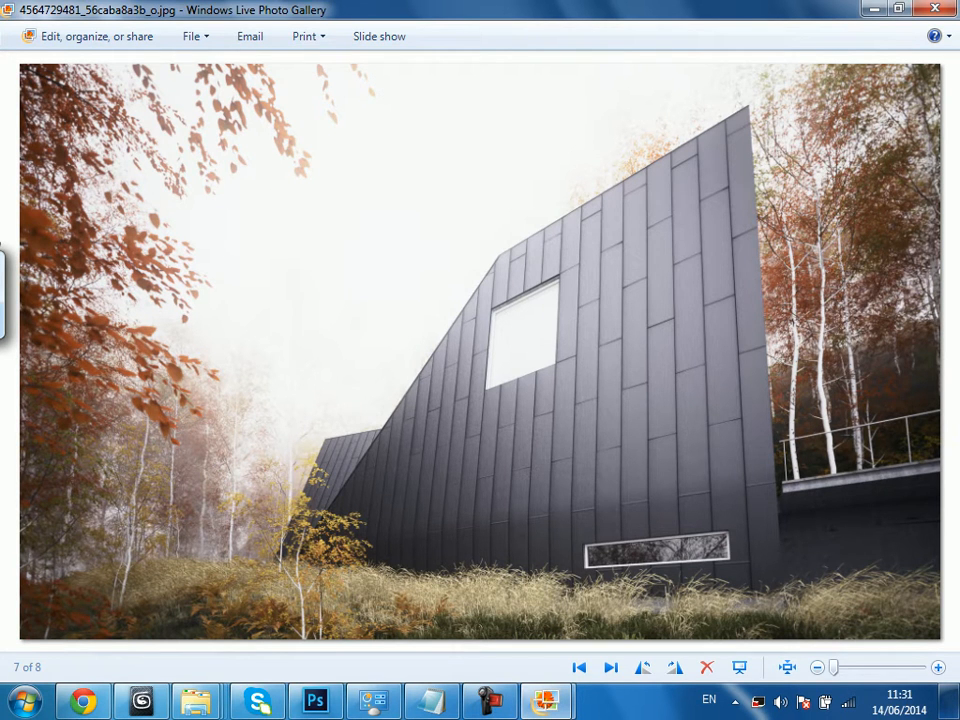
Go back to the new-viz folder, view California-Roll-House-07.jpg again and close it.
{"action": "left_click", "coordinate": [315, 700]}
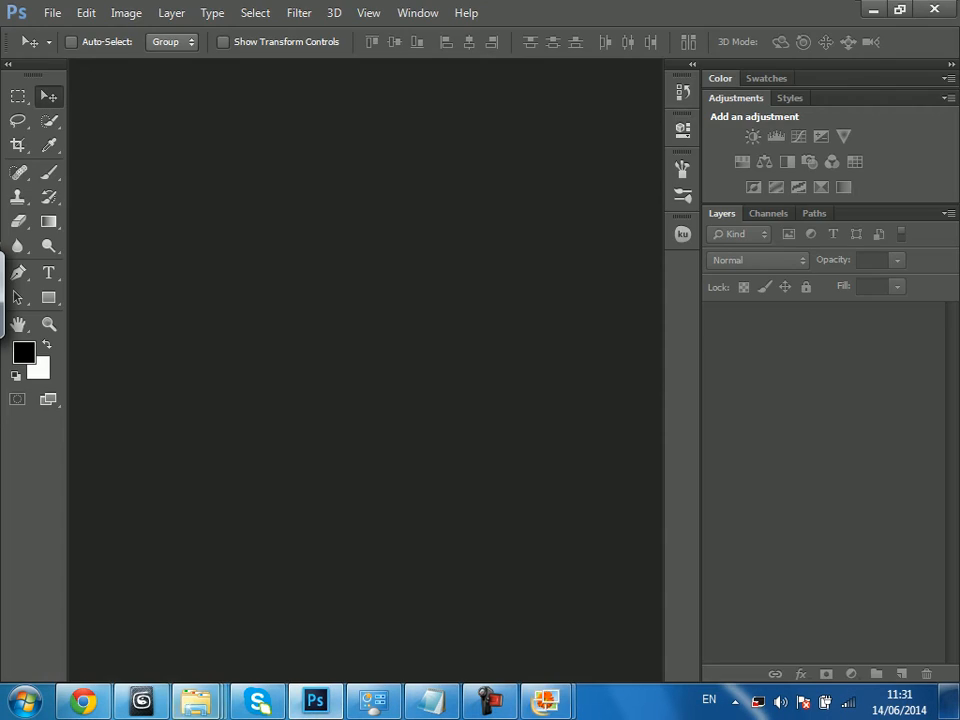
{"action": "mouse_move", "coordinate": [196, 700]}
{"action": "left_click", "coordinate": [788, 605]}
{"action": "key", "text": "BackSpace"}
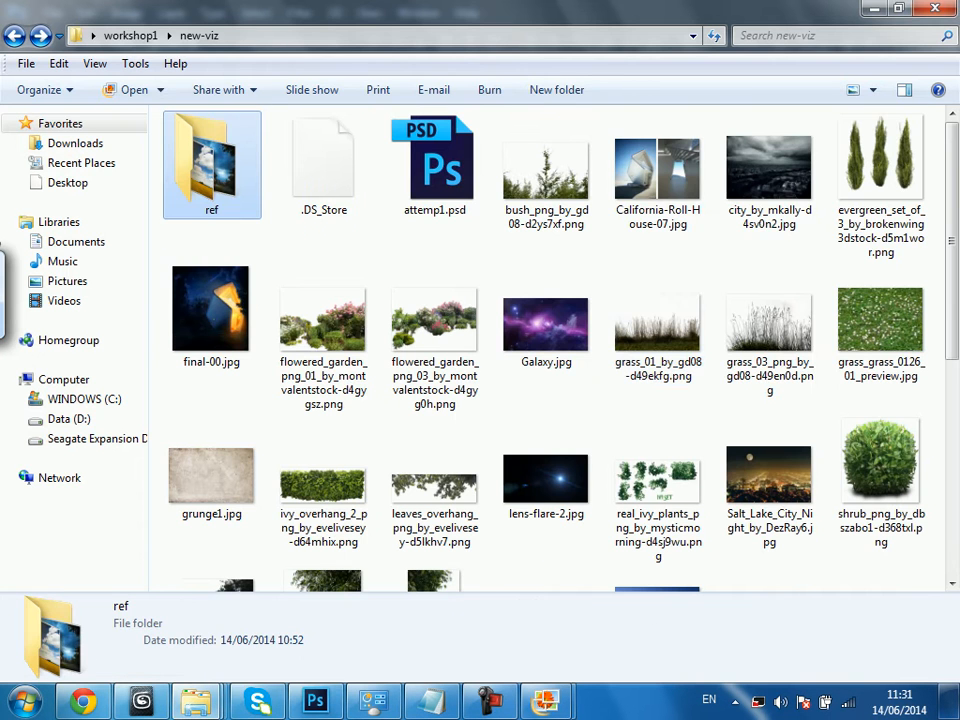
{"action": "left_click", "coordinate": [658, 175]}
{"action": "key", "text": "Return"}
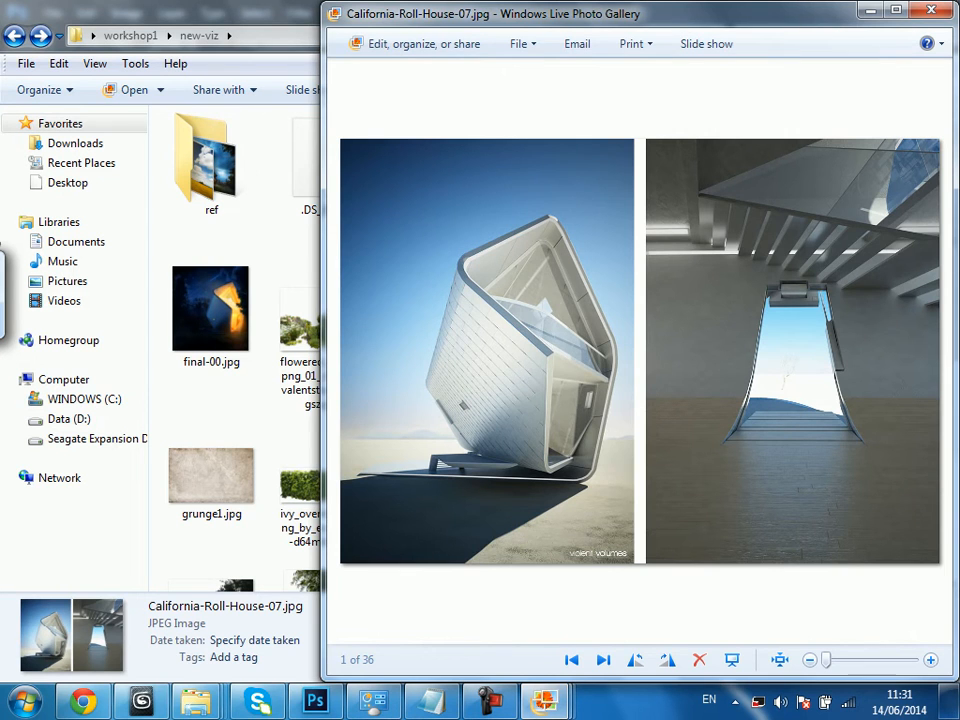
{"action": "left_click", "coordinate": [931, 10]}
{"action": "double_click", "coordinate": [211, 162]}
{"action": "double_click", "coordinate": [886, 168]}
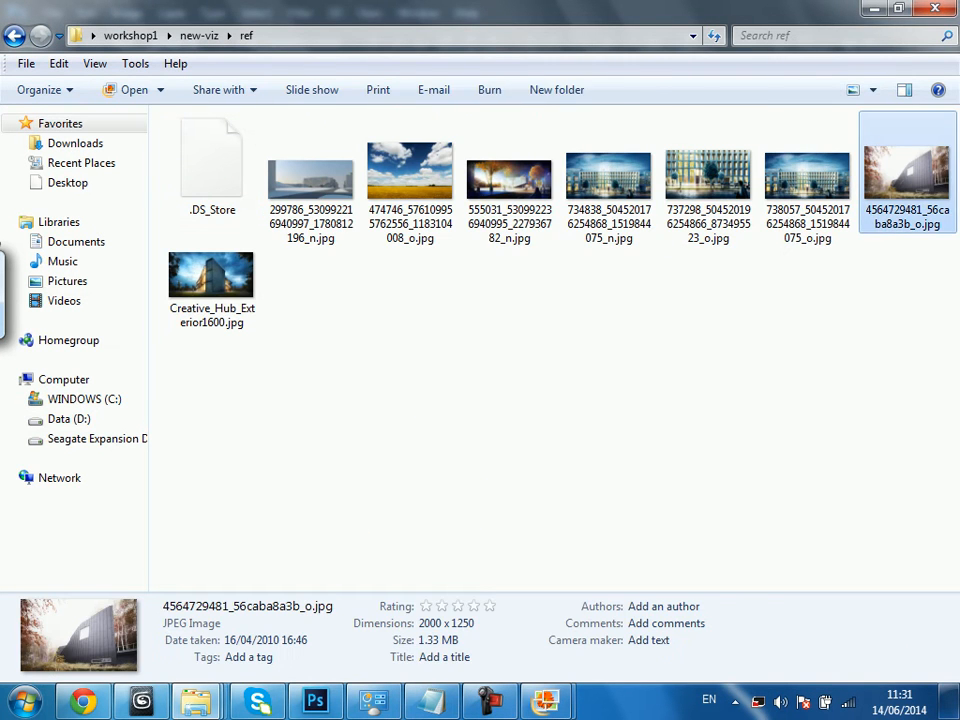
{"action": "double_click", "coordinate": [672, 9]}
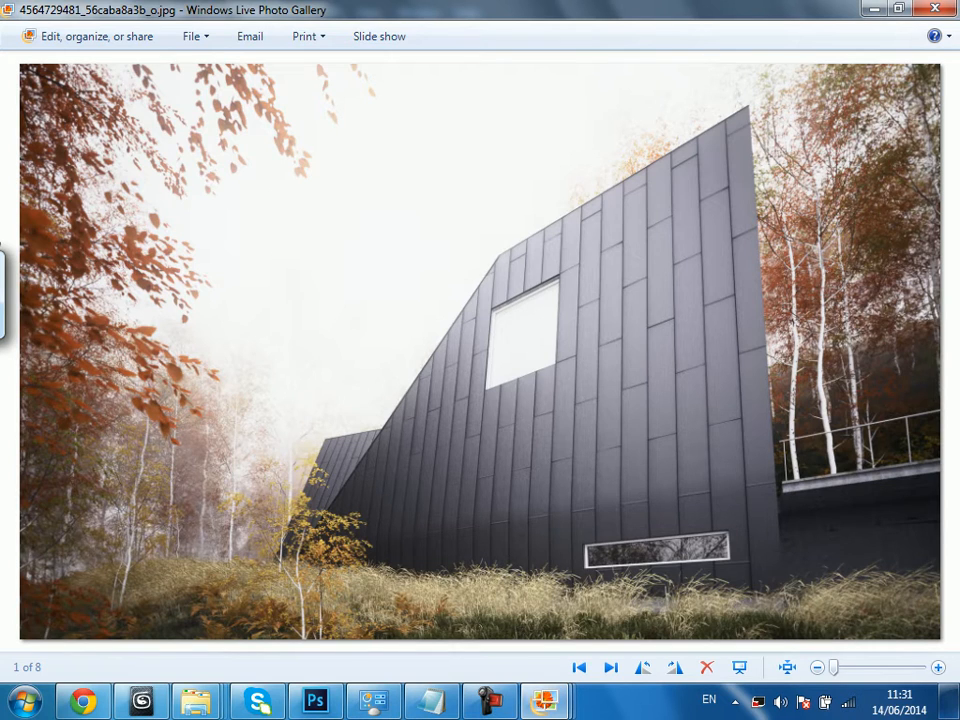
Examine Creative_Hub_Exterior1600.jpg up close, inspecting the lit facade, concrete walls and surroundings.
{"action": "key", "text": "Right"}
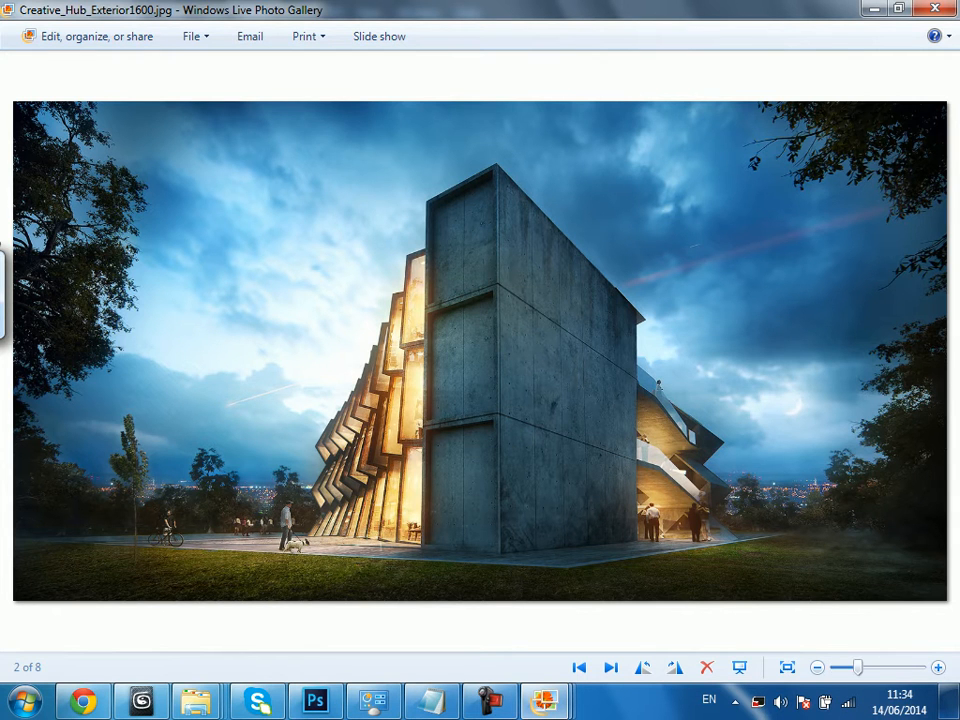
{"action": "scroll", "coordinate": [480, 351], "scroll_direction": "up", "scroll_amount": 3}
{"action": "left_click_drag", "start_coordinate": [480, 351], "coordinate": [671, 291]}
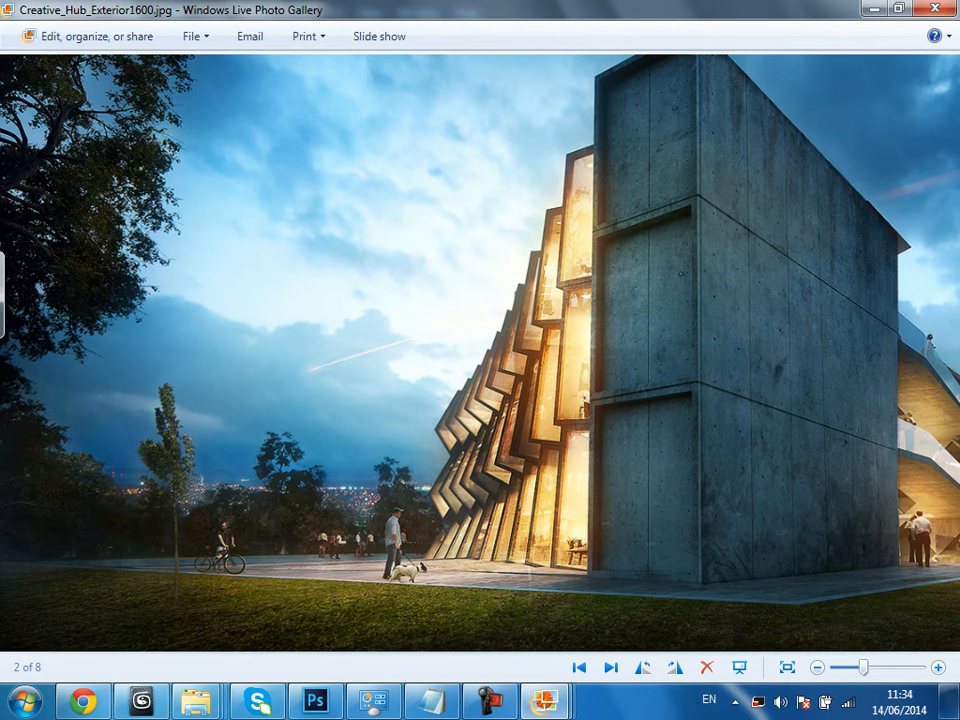
{"action": "left_click_drag", "start_coordinate": [671, 351], "coordinate": [448, 351]}
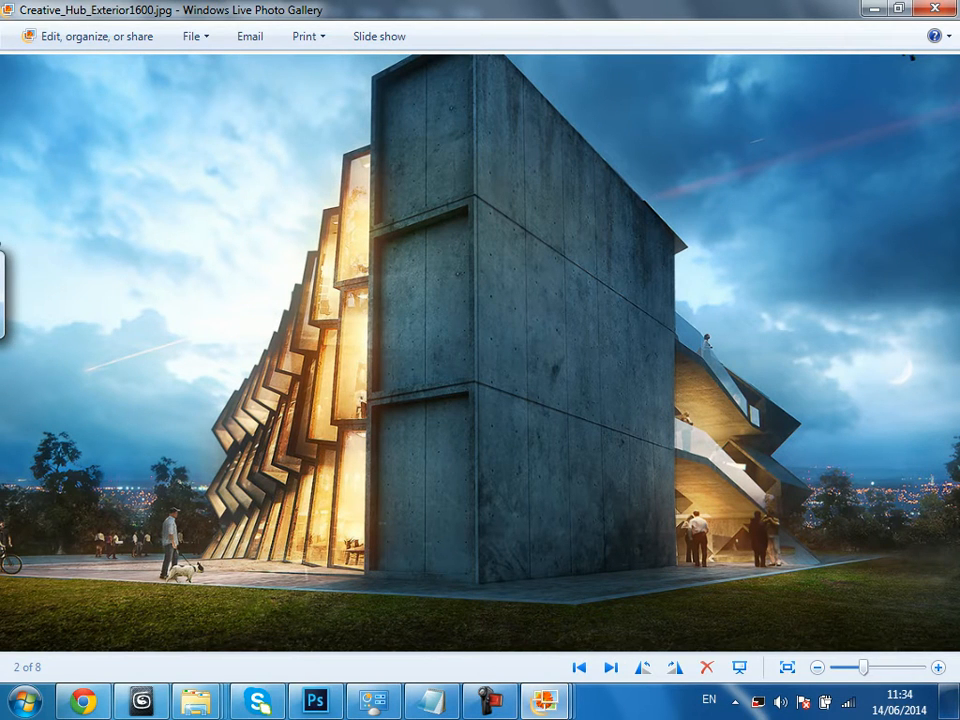
{"action": "scroll", "coordinate": [480, 351], "scroll_direction": "down", "scroll_amount": 3}
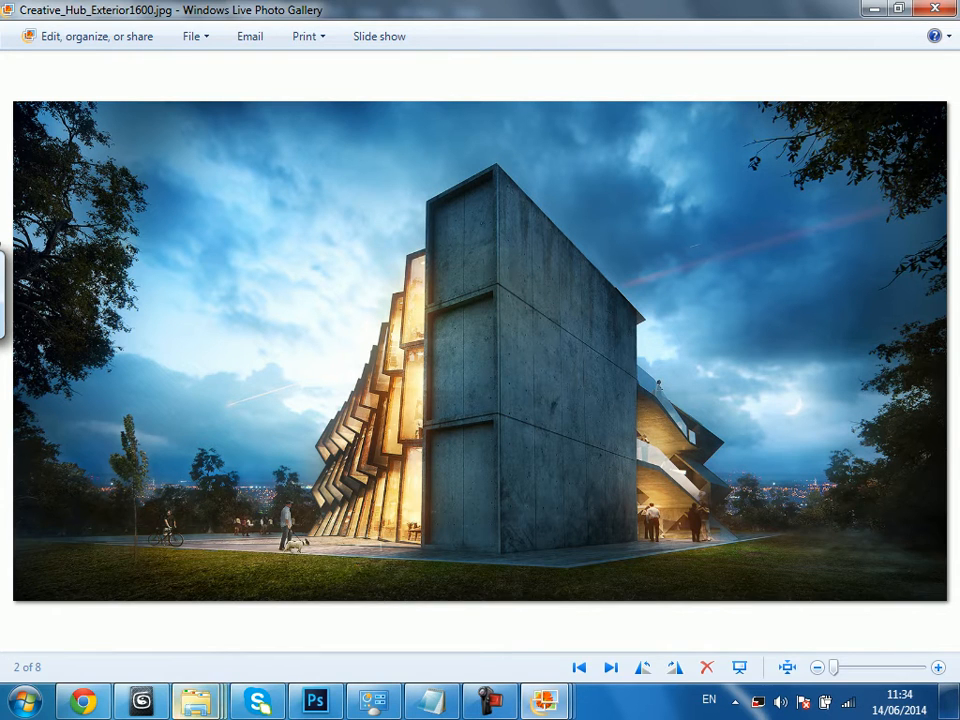
Return to the new-viz folder and open California-Roll-House-07.jpg in a maximized viewer.
{"action": "left_click", "coordinate": [195, 701]}
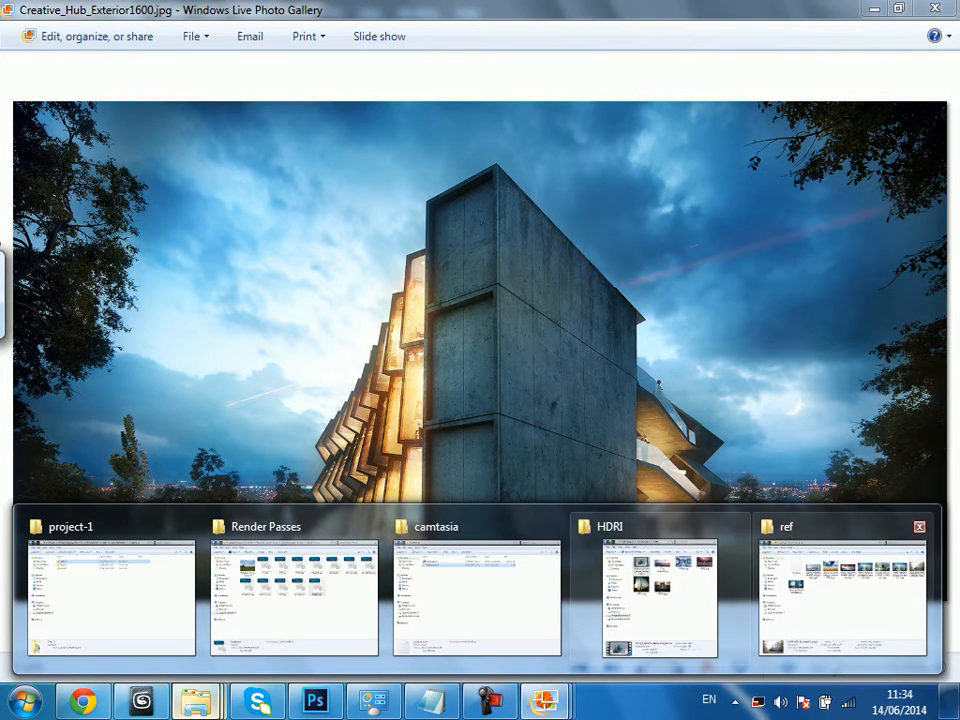
{"action": "left_click", "coordinate": [873, 8]}
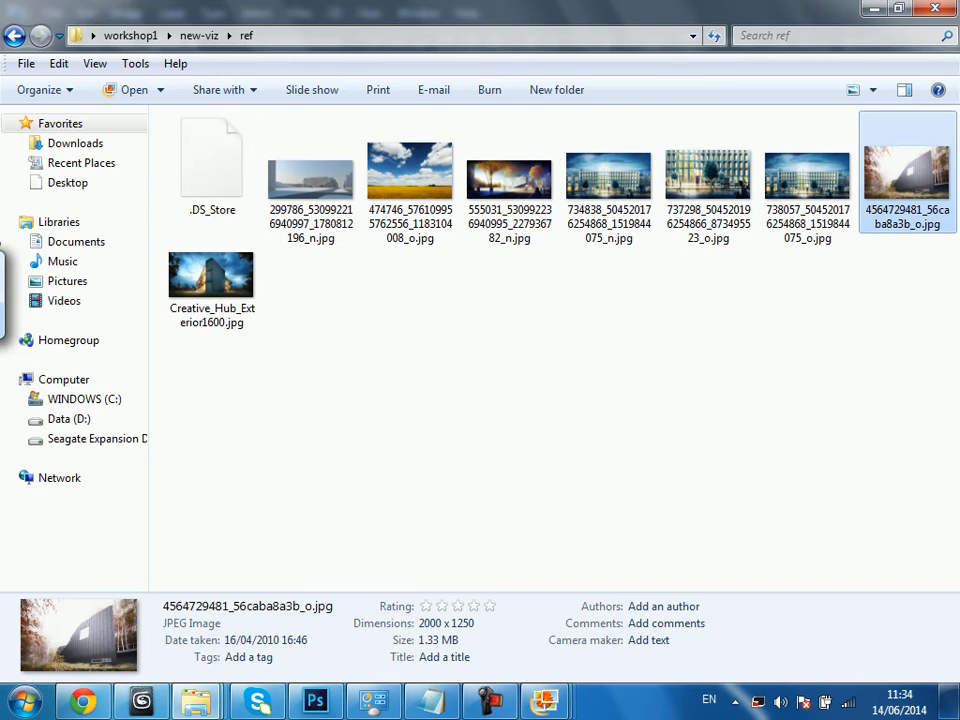
{"action": "left_click", "coordinate": [198, 35]}
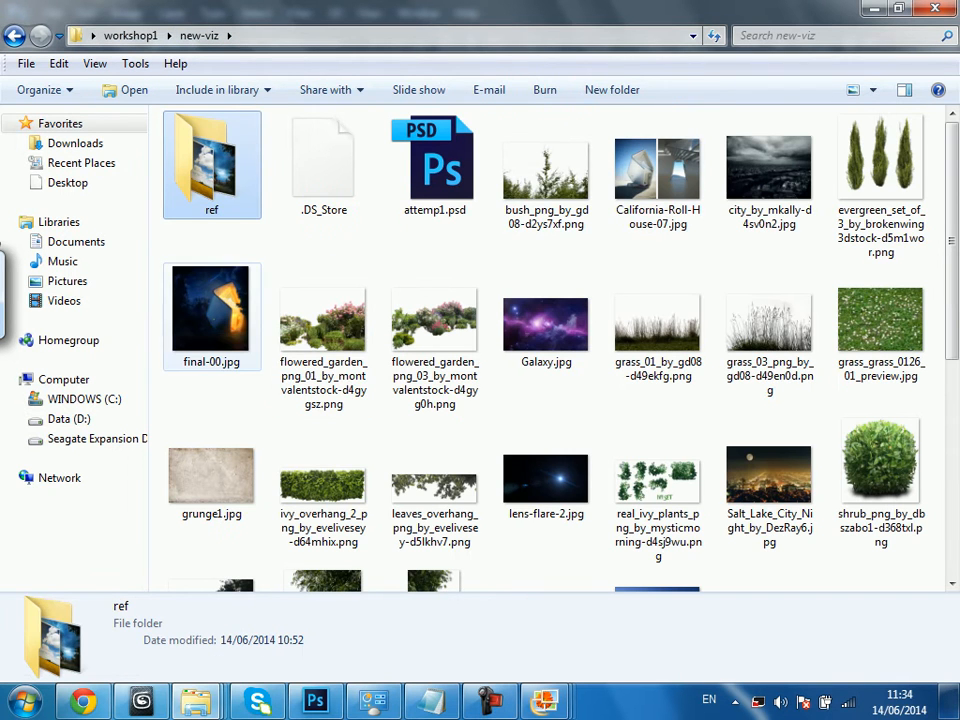
{"action": "left_click", "coordinate": [546, 170]}
{"action": "double_click", "coordinate": [657, 170]}
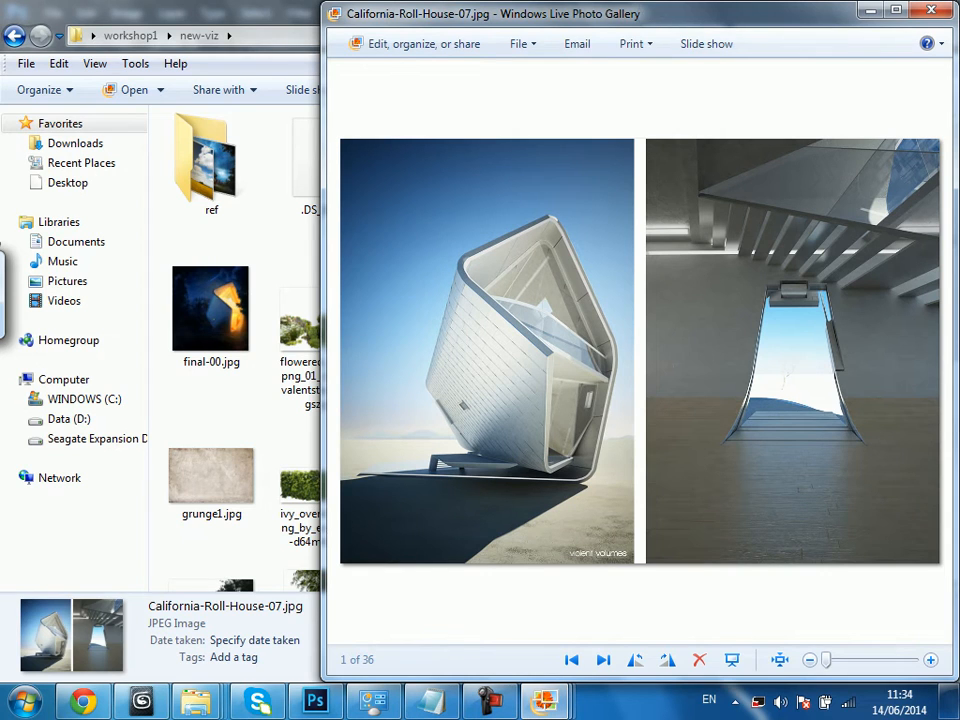
{"action": "double_click", "coordinate": [672, 8]}
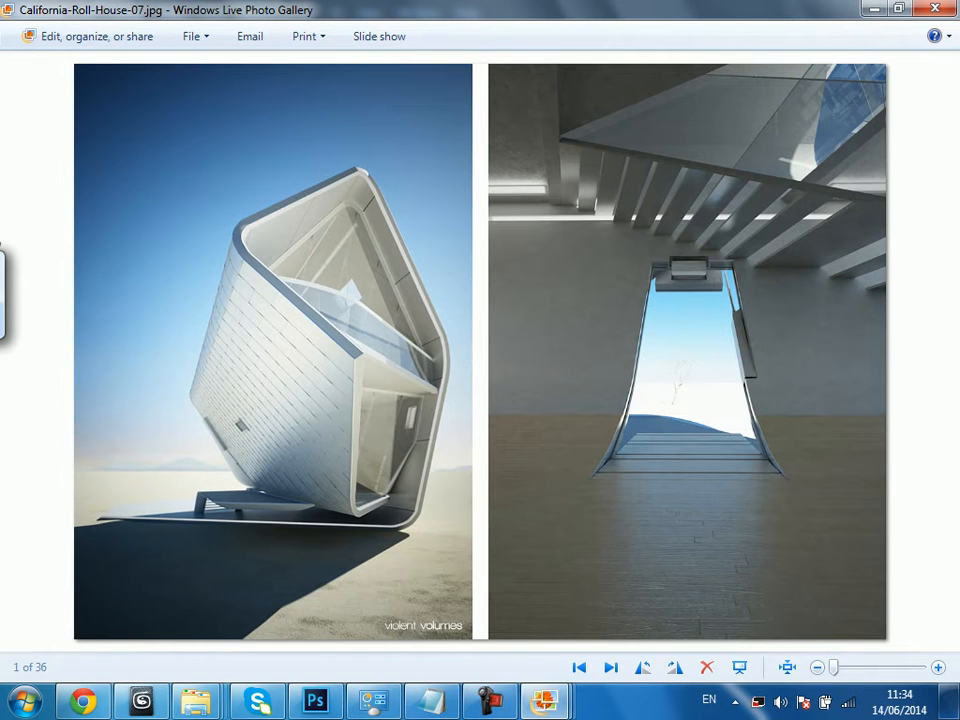
Examine the exterior and interior views in California-Roll-House-07.jpg up close.
{"action": "scroll", "coordinate": [480, 352], "scroll_direction": "up", "scroll_amount": 2}
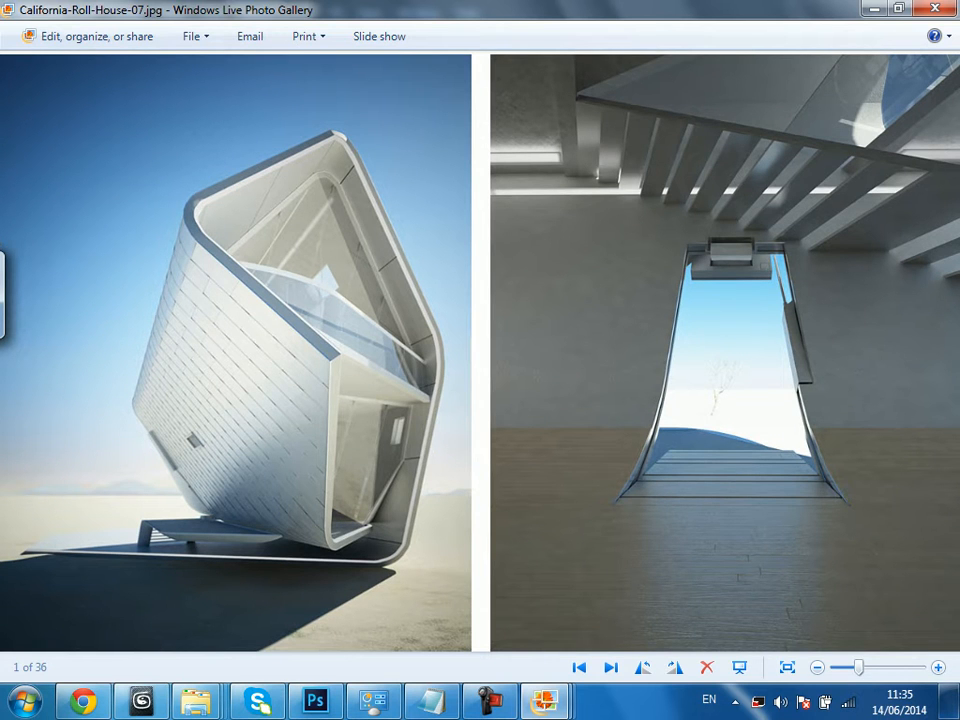
{"action": "left_click_drag", "start_coordinate": [480, 352], "coordinate": [487, 310]}
{"action": "scroll", "coordinate": [446, 437], "scroll_direction": "down", "scroll_amount": 1}
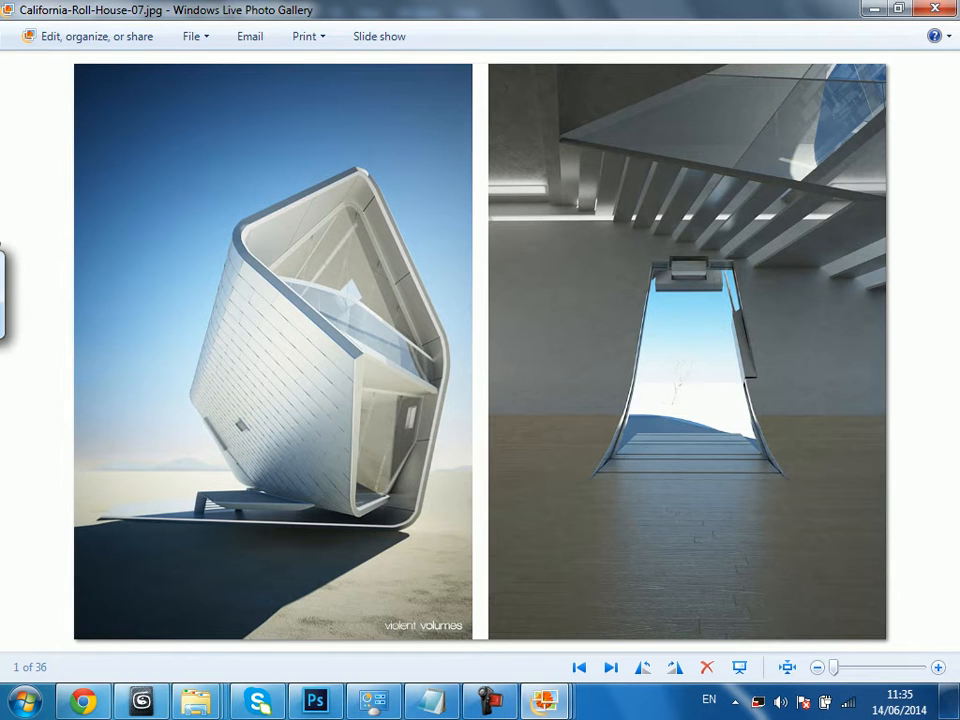
{"action": "right_click", "coordinate": [316, 287]}
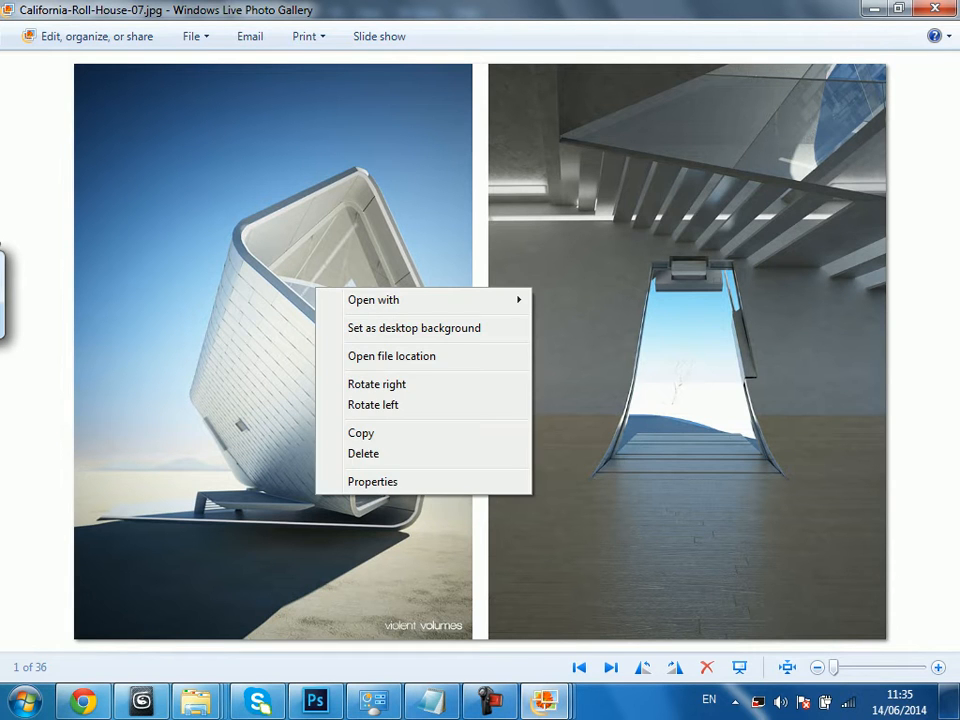
{"action": "left_click", "coordinate": [330, 241]}
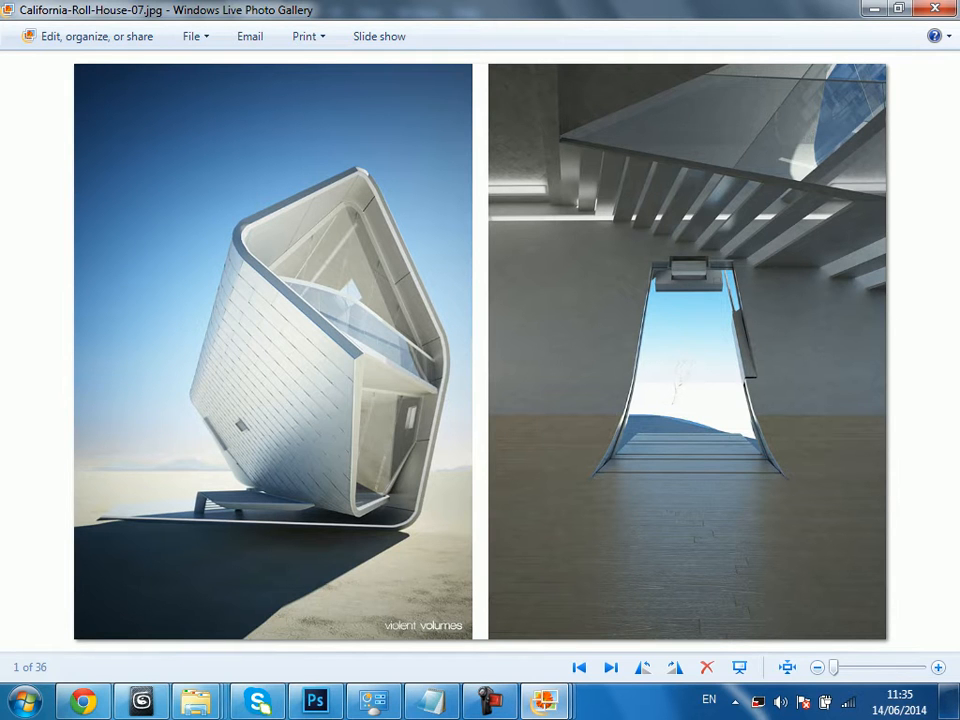
{"action": "scroll", "coordinate": [440, 221], "scroll_direction": "up", "scroll_amount": 2}
{"action": "left_click_drag", "start_coordinate": [480, 353], "coordinate": [480, 327]}
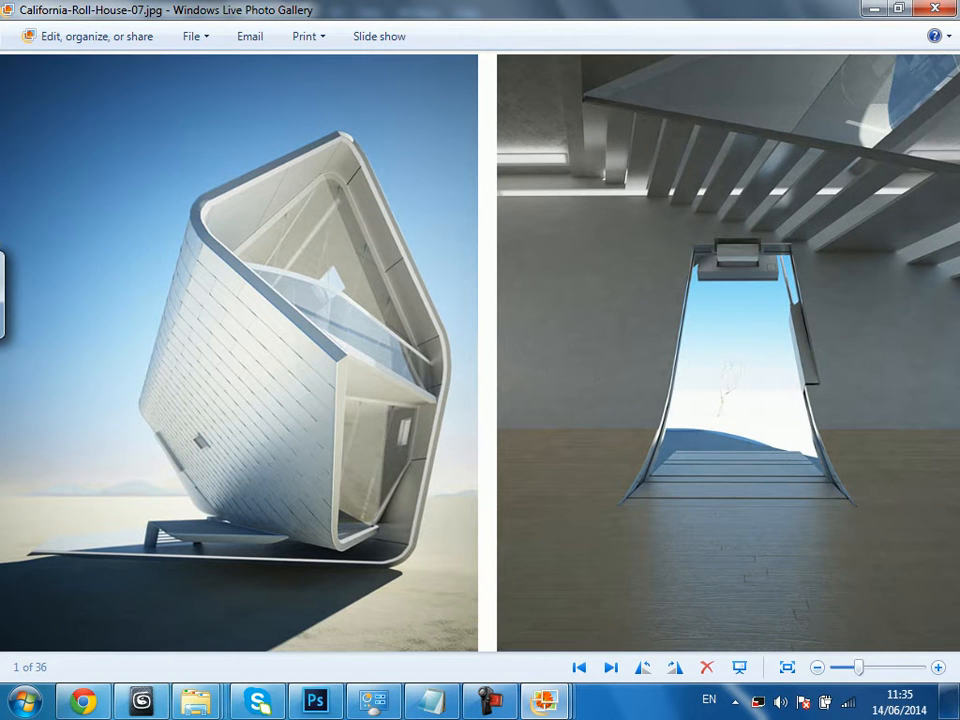
{"action": "left_click_drag", "start_coordinate": [480, 353], "coordinate": [480, 307]}
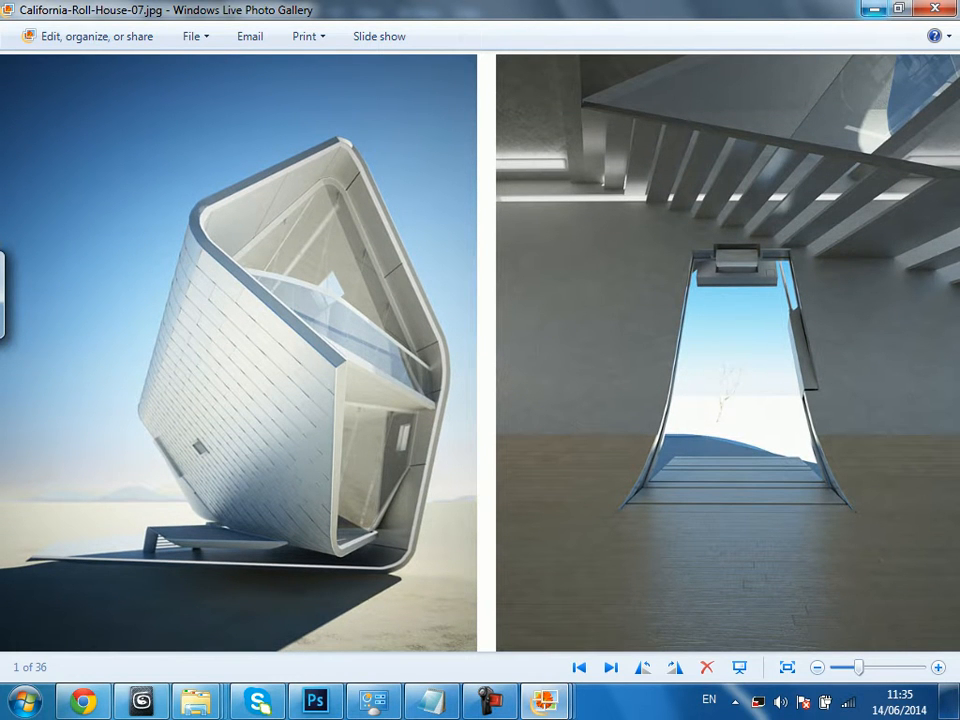
Open Creative_Hub_Exterior1600.jpg from the ref folder in a maximized viewer for another look.
{"action": "left_click", "coordinate": [873, 8]}
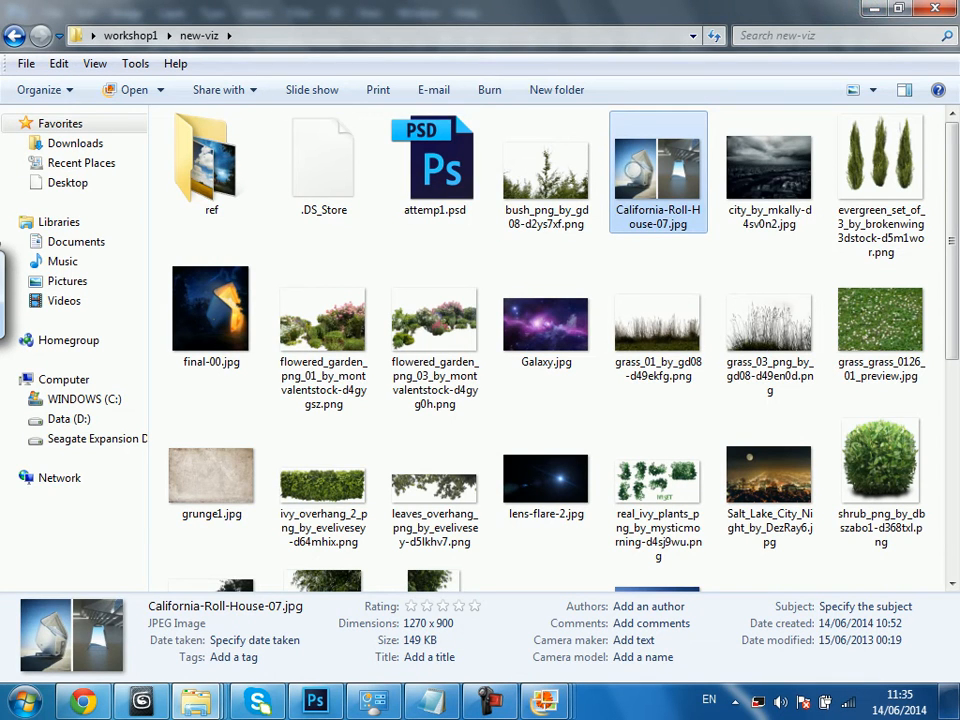
{"action": "double_click", "coordinate": [211, 165]}
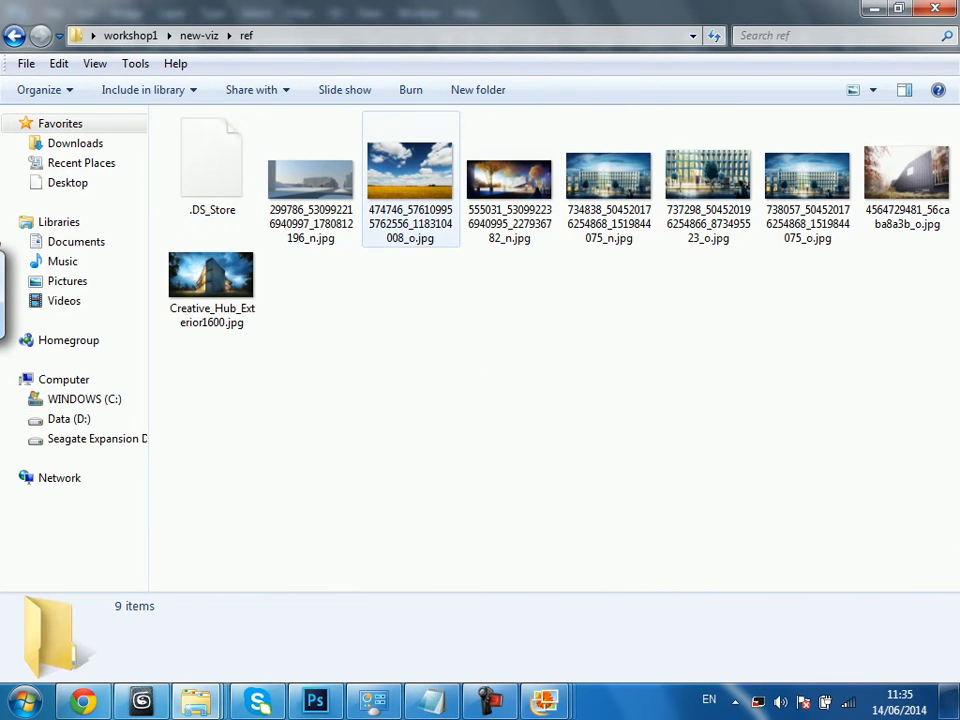
{"action": "double_click", "coordinate": [211, 285]}
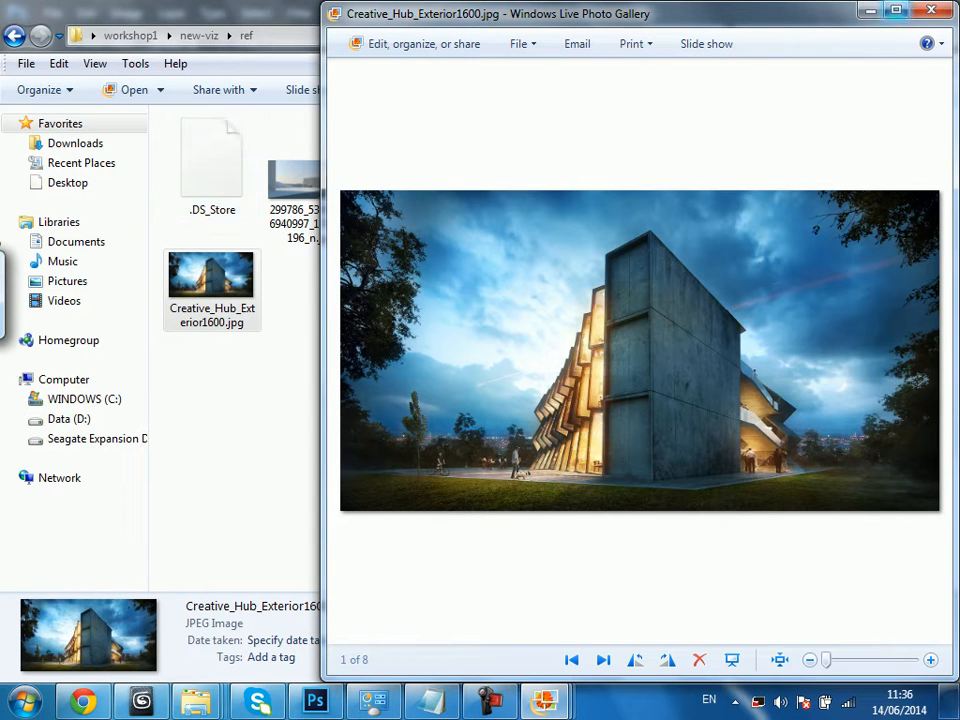
{"action": "left_click", "coordinate": [895, 10]}
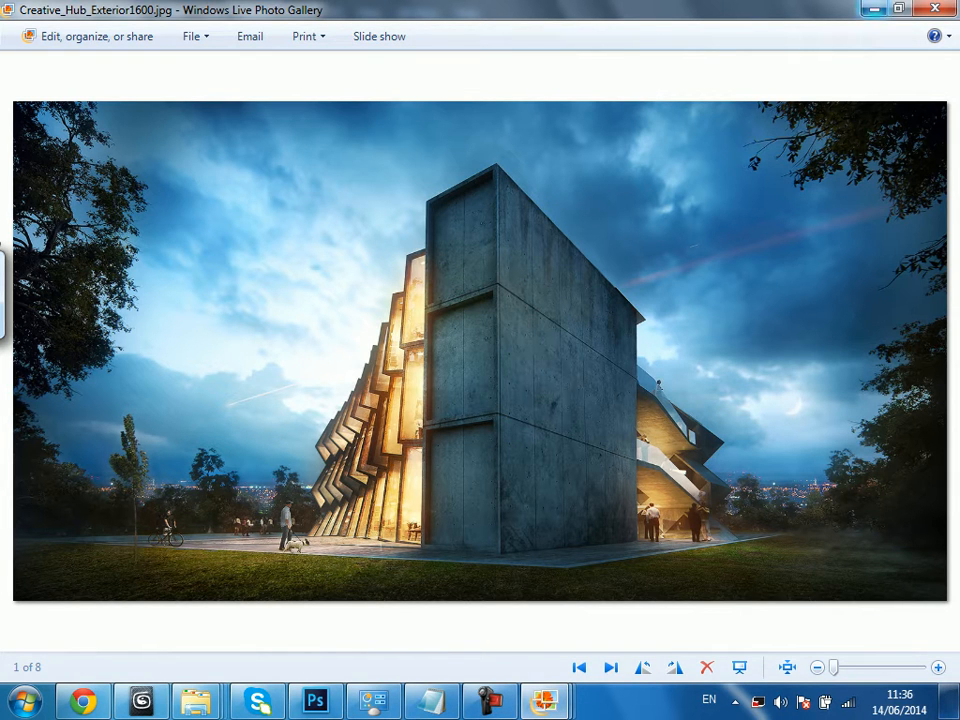
Return to the new-viz folder and open California-Roll-House-07.jpg in Photoshop.
{"action": "left_click", "coordinate": [874, 9]}
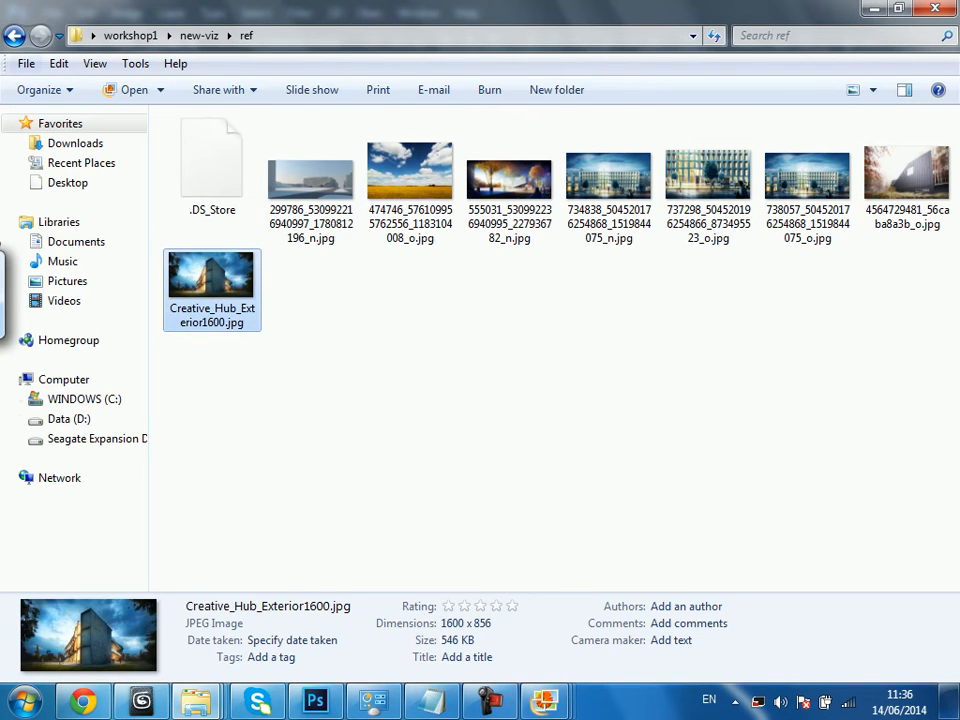
{"action": "left_click", "coordinate": [14, 35]}
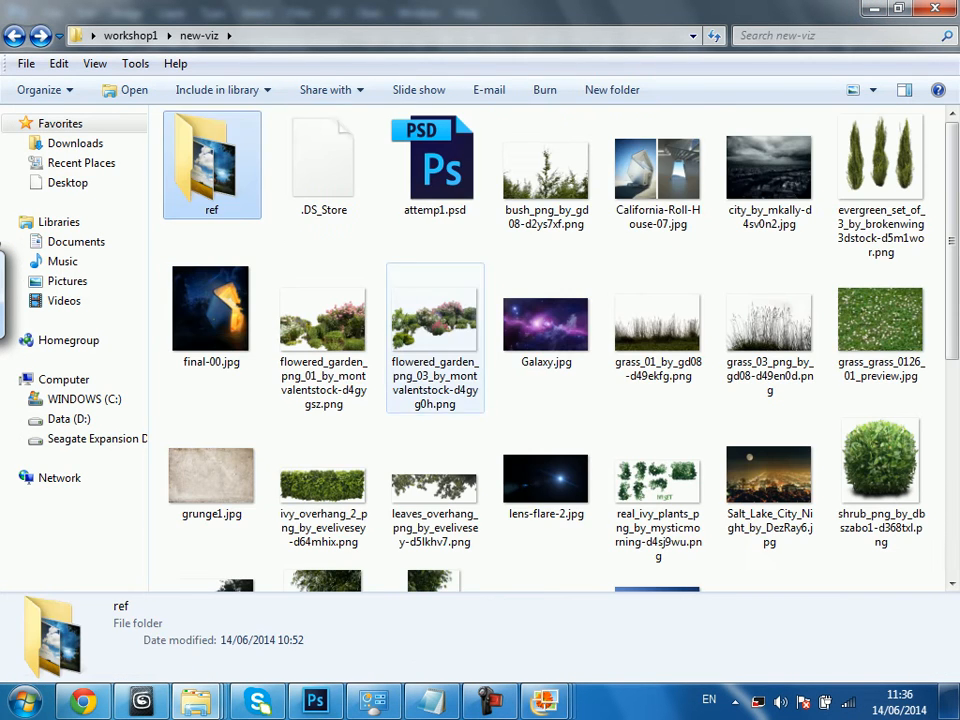
{"action": "left_click", "coordinate": [434, 330]}
{"action": "left_click", "coordinate": [658, 170]}
{"action": "left_click_drag", "start_coordinate": [658, 170], "coordinate": [374, 300]}
Crop the image in full-screen mode to the exterior view alone, about 21.94 cm wide, removing the interior view and white divider.
{"action": "key", "text": "ctrl+plus"}
{"action": "key", "text": "ctrl+plus"}
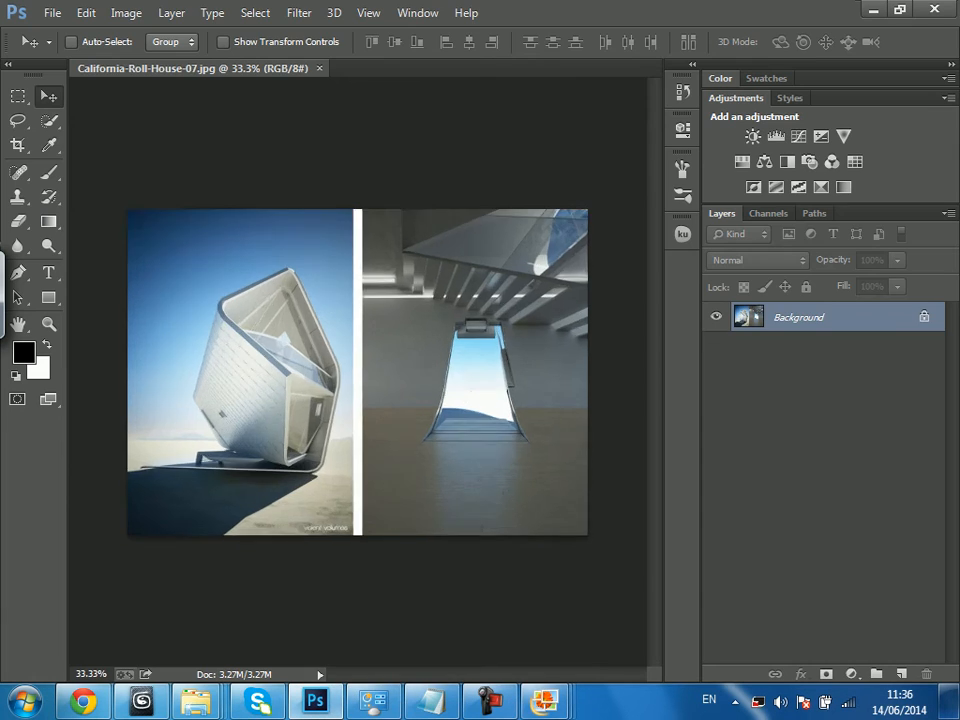
{"action": "left_click_drag", "start_coordinate": [300, 380], "coordinate": [233, 406]}
{"action": "key", "text": "f"}
{"action": "key", "text": "c"}
{"action": "left_click_drag", "start_coordinate": [628, 406], "coordinate": [427, 400]}
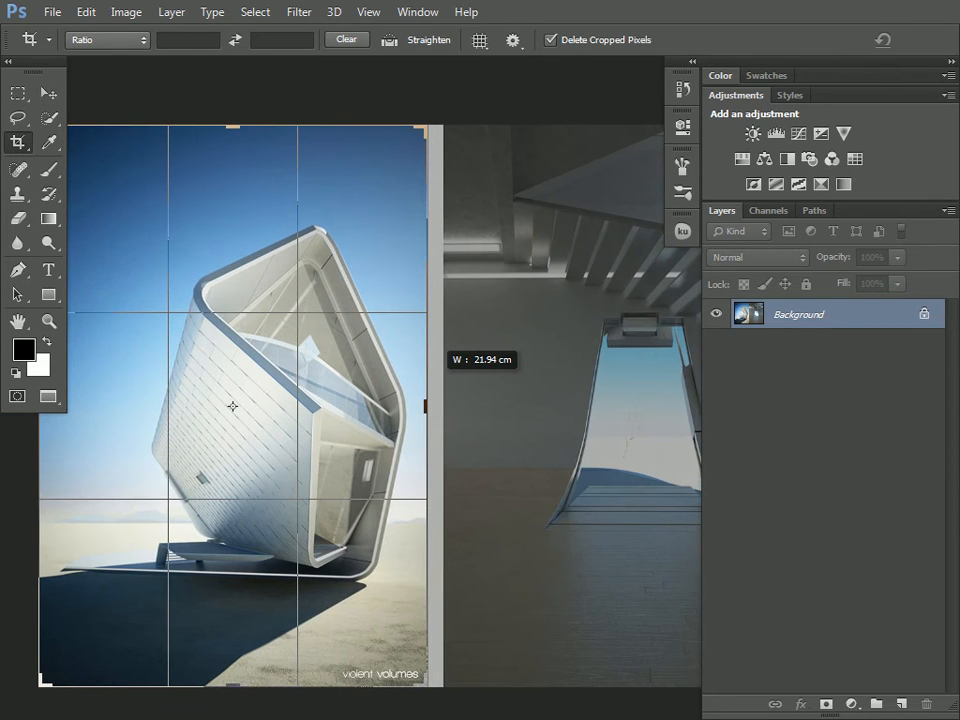
{"action": "key", "text": "Return"}
{"action": "left_click_drag", "start_coordinate": [427, 400], "coordinate": [358, 415]}
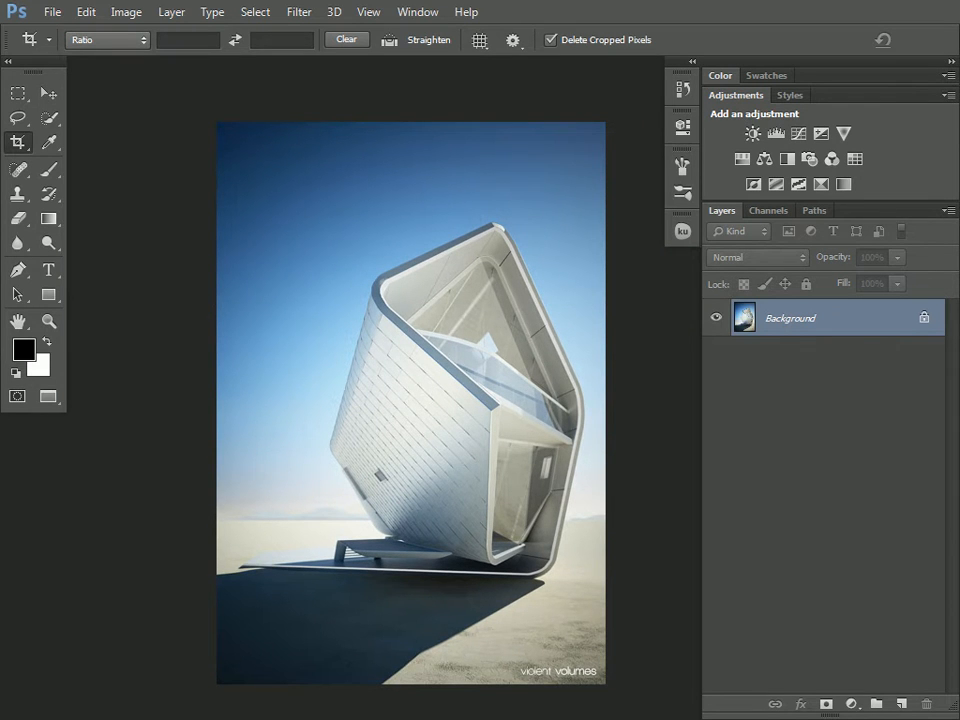
{"action": "left_click_drag", "start_coordinate": [411, 403], "coordinate": [456, 362]}
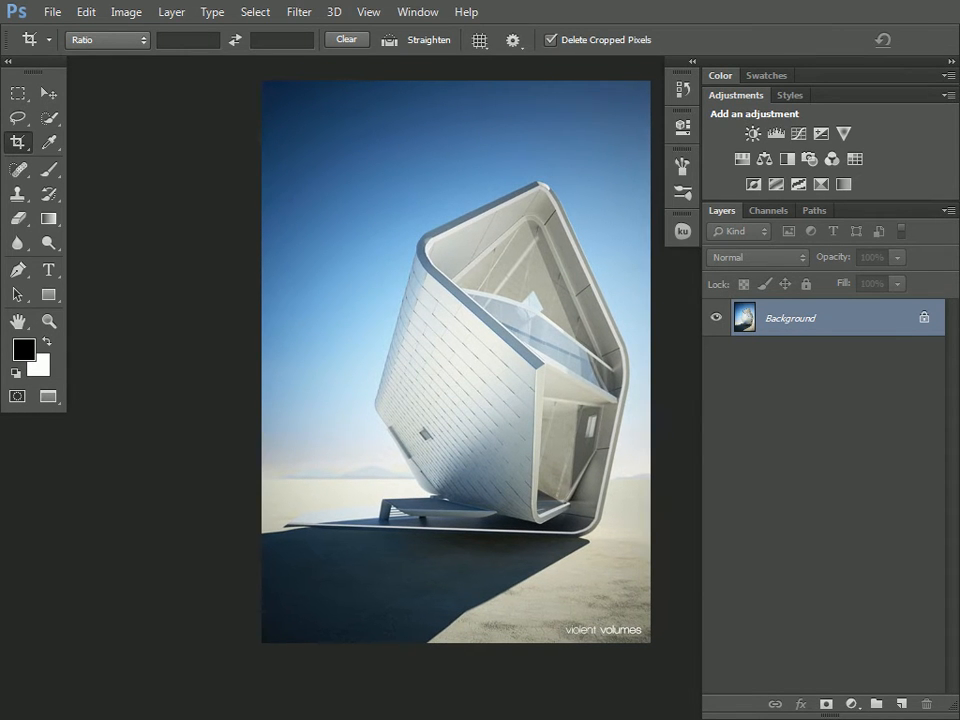
{"action": "key", "text": "ctrl"}
{"action": "left_click_drag", "start_coordinate": [456, 361], "coordinate": [475, 390]}
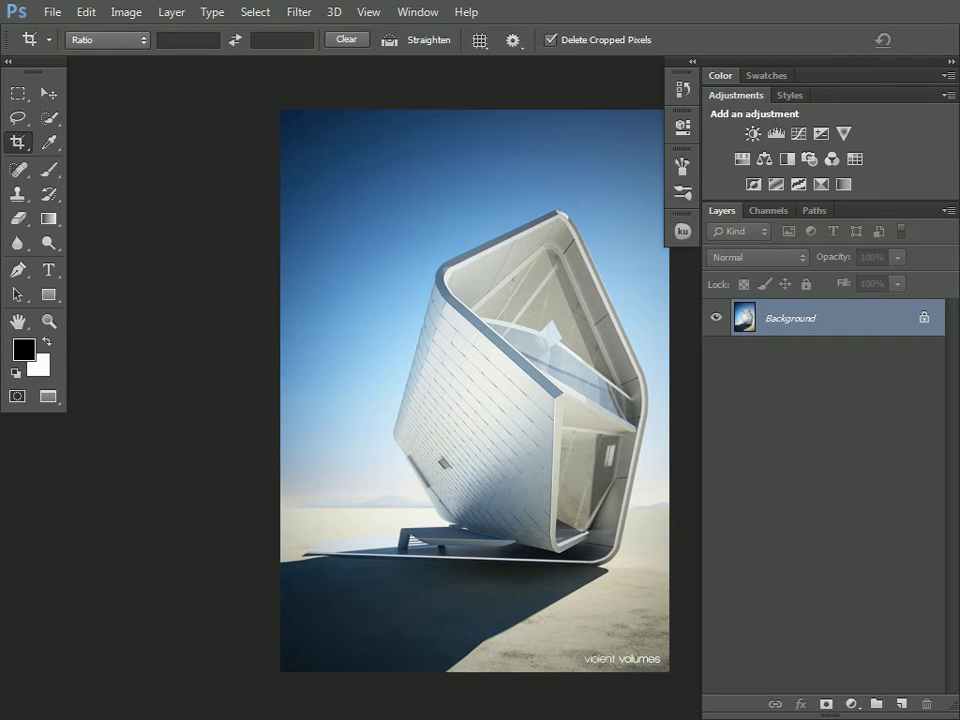
Review the Image Size dimensions, resolution and resampling options of the cropped image without applying any change.
{"action": "left_click", "coordinate": [86, 11]}
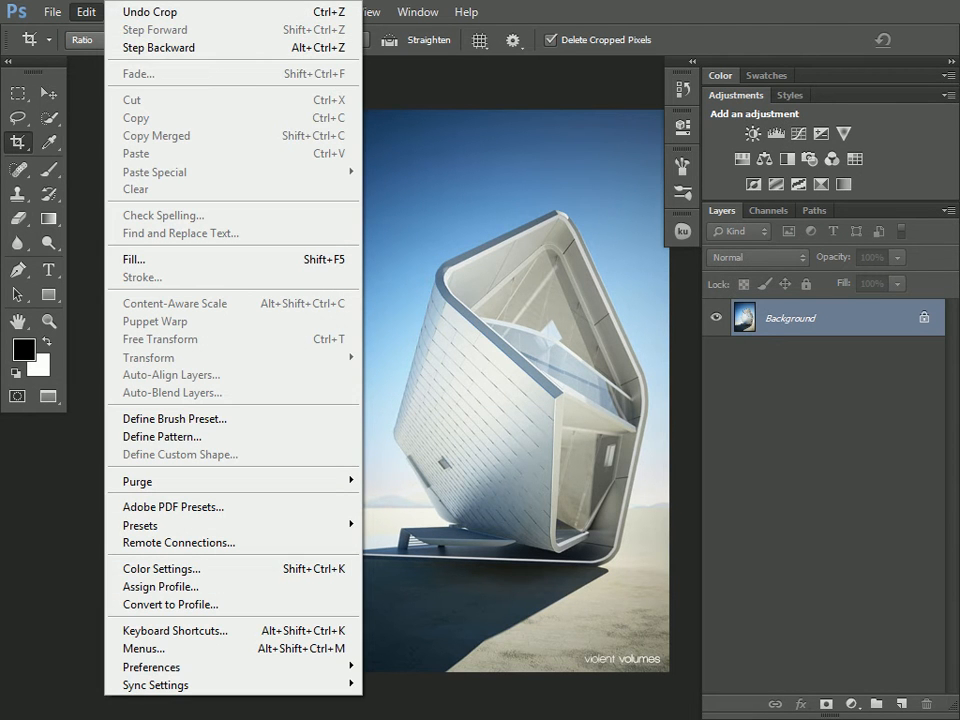
{"action": "left_click", "coordinate": [86, 11]}
{"action": "left_click", "coordinate": [126, 11]}
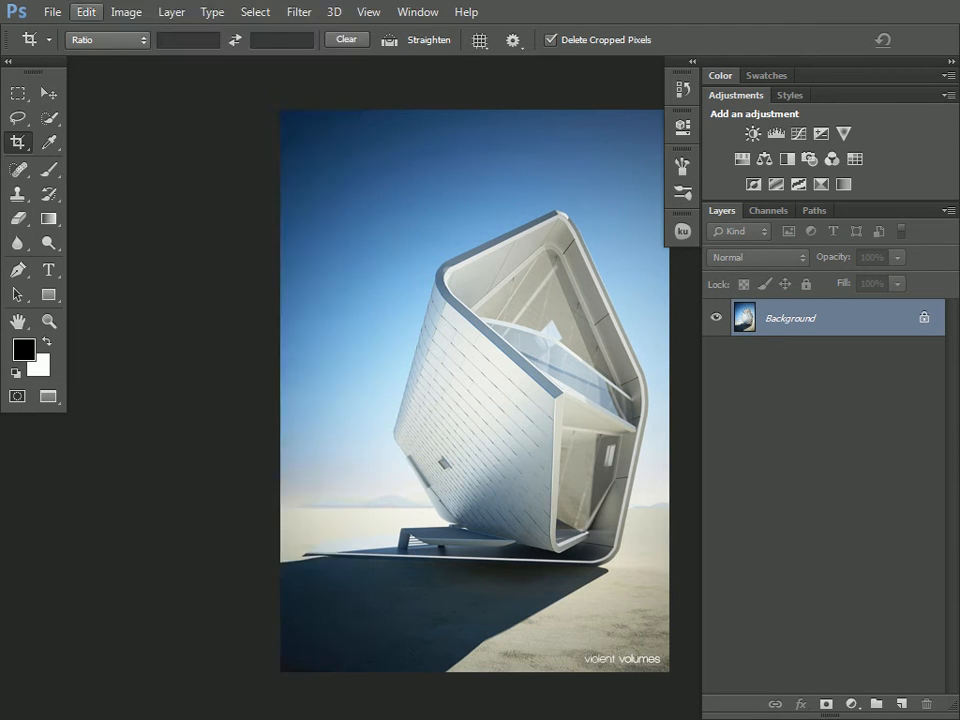
{"action": "key", "text": "Up"}
{"action": "key", "text": "Up"}
{"action": "key", "text": "Up"}
{"action": "key", "text": "Up"}
{"action": "key", "text": "Up"}
{"action": "key", "text": "Up"}
{"action": "key", "text": "Up"}
{"action": "key", "text": "Up"}
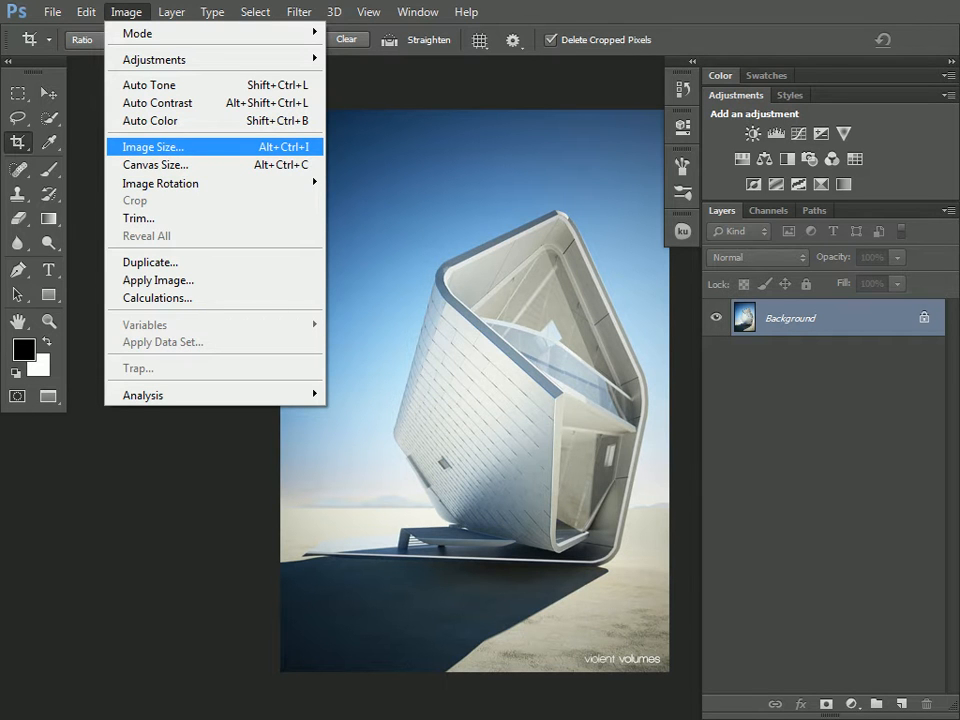
{"action": "key", "text": "Return"}
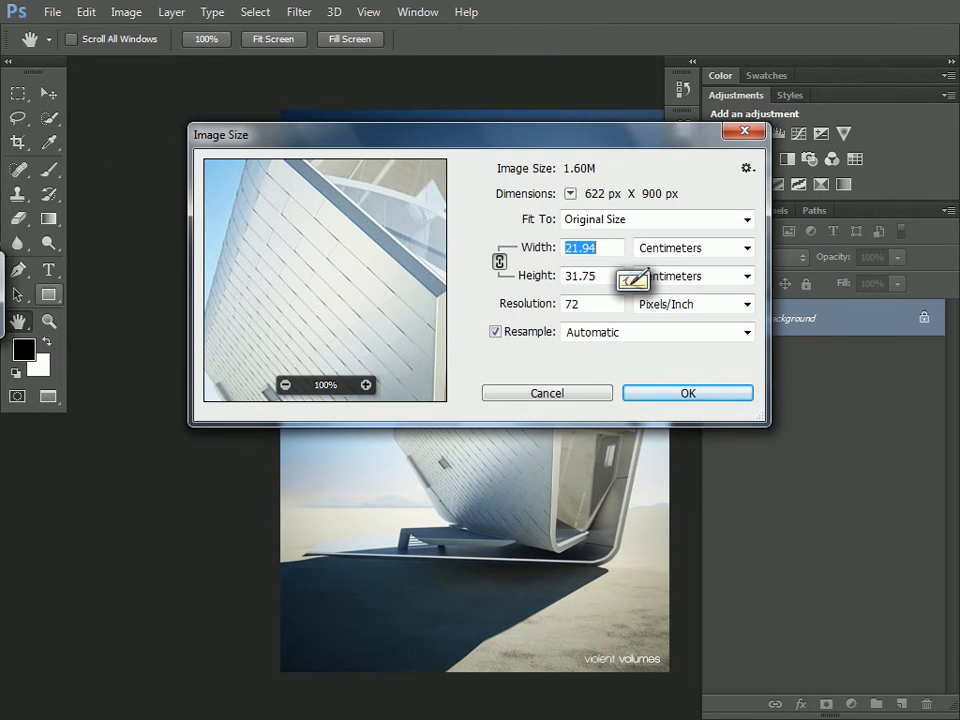
{"action": "left_click_drag", "start_coordinate": [440, 133], "coordinate": [337, 100]}
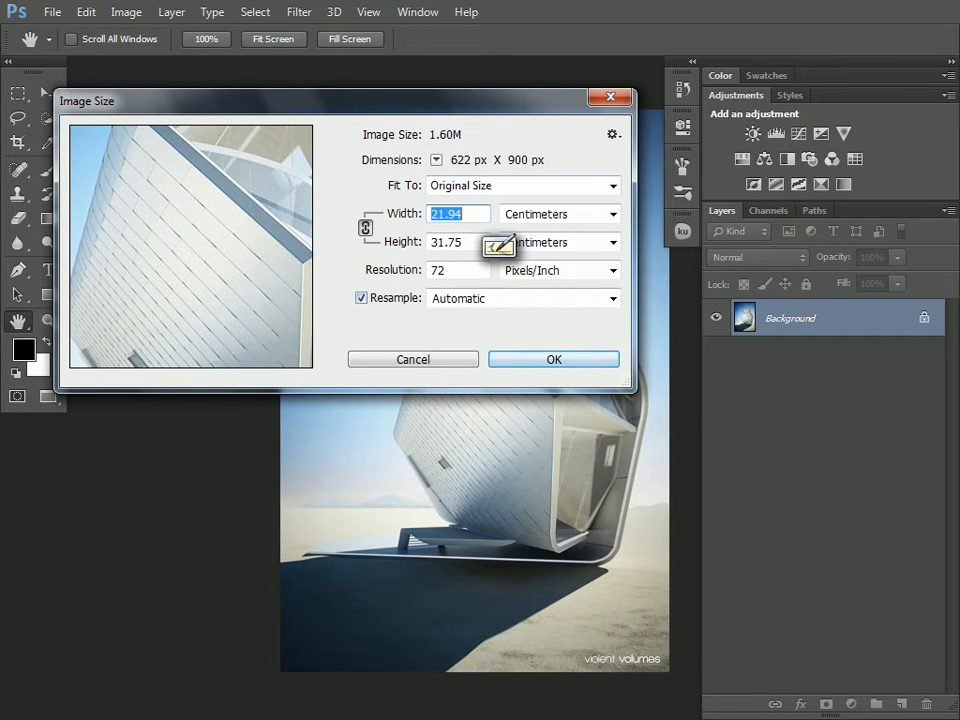
{"action": "left_click", "coordinate": [612, 298]}
{"action": "left_click", "coordinate": [612, 298]}
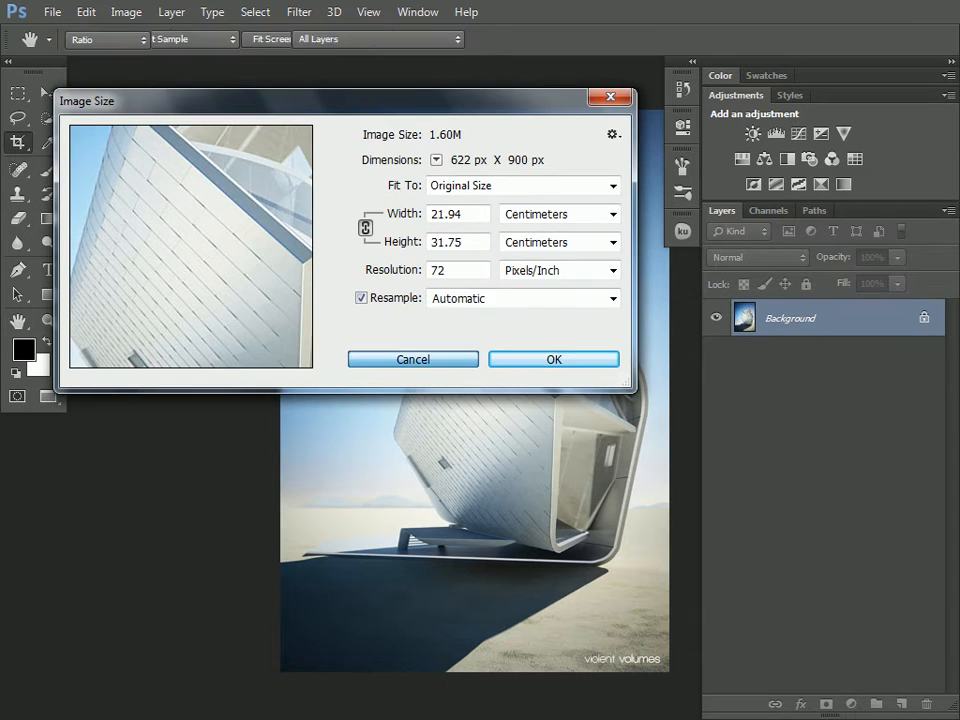
{"action": "key", "text": "Escape"}
{"action": "key", "text": "c"}
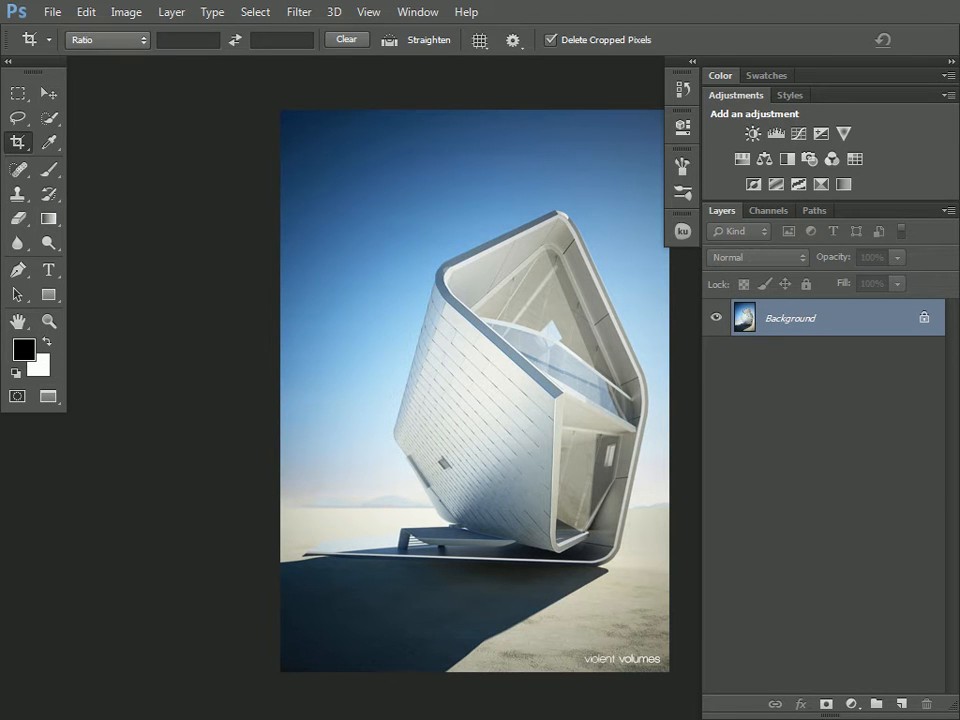
Open the Canvas Size settings and anchor the existing image to the middle of the right edge.
{"action": "left_click", "coordinate": [126, 12]}
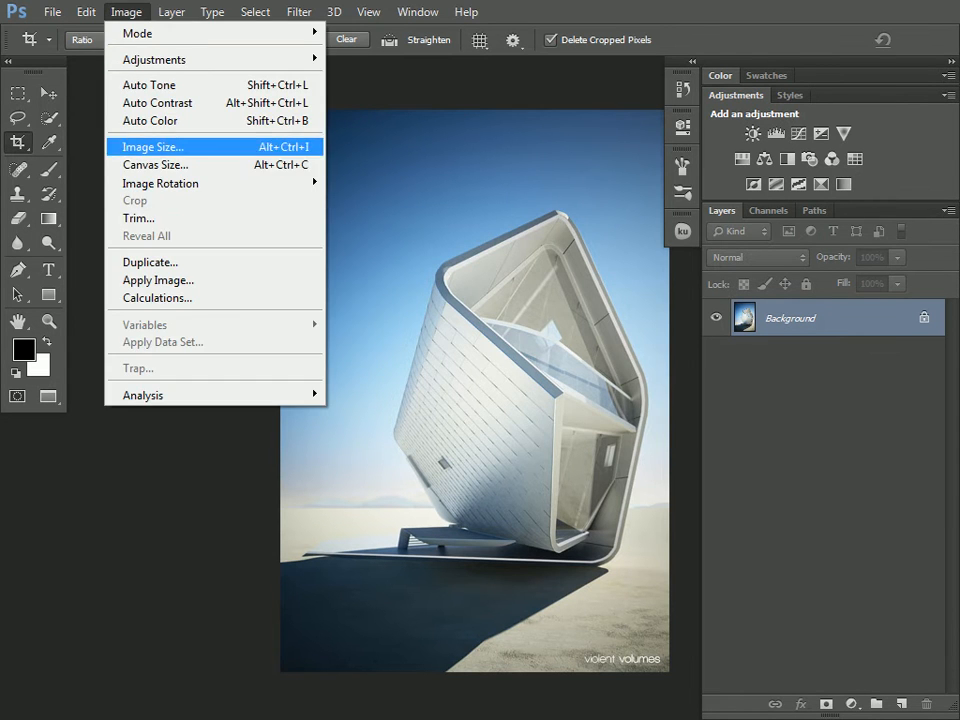
{"action": "left_click", "coordinate": [156, 165]}
{"action": "left_click_drag", "start_coordinate": [470, 123], "coordinate": [672, 66]}
{"action": "left_click", "coordinate": [679, 290]}
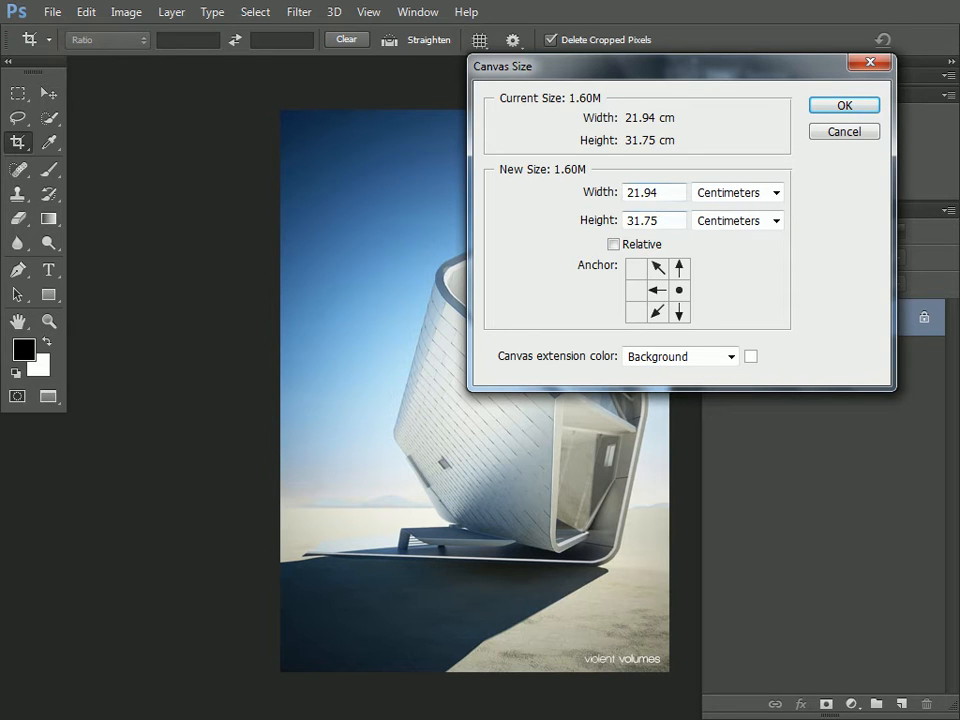
Try to set the absolute canvas height to 0 cm.
{"action": "double_click", "coordinate": [642, 220]}
{"action": "type", "text": "0"}
{"action": "key", "text": "Tab"}
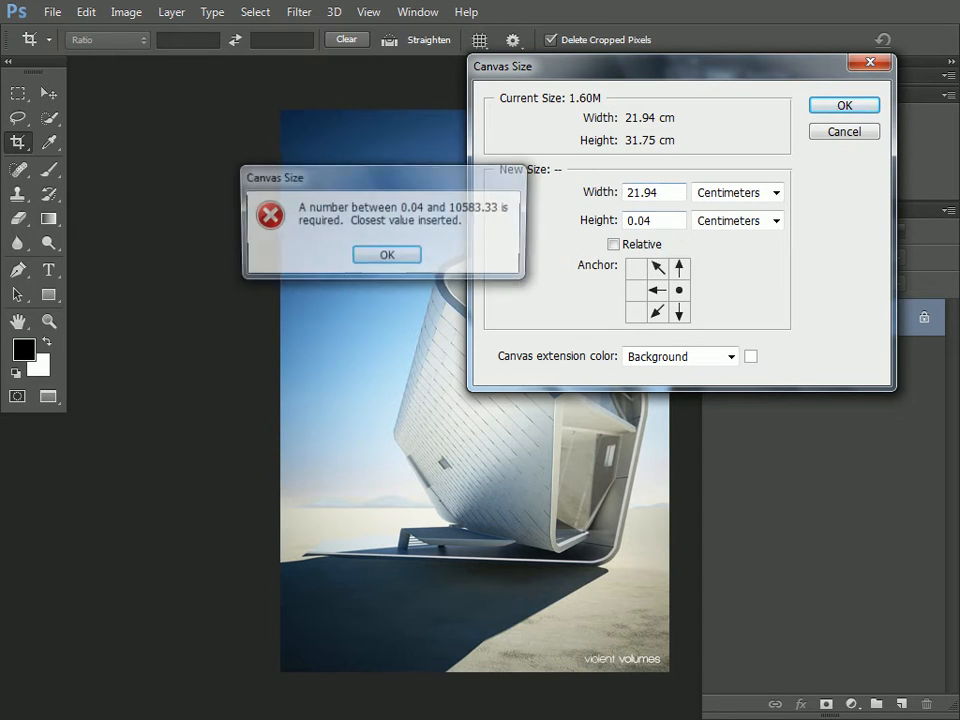
{"action": "key", "text": "Return"}
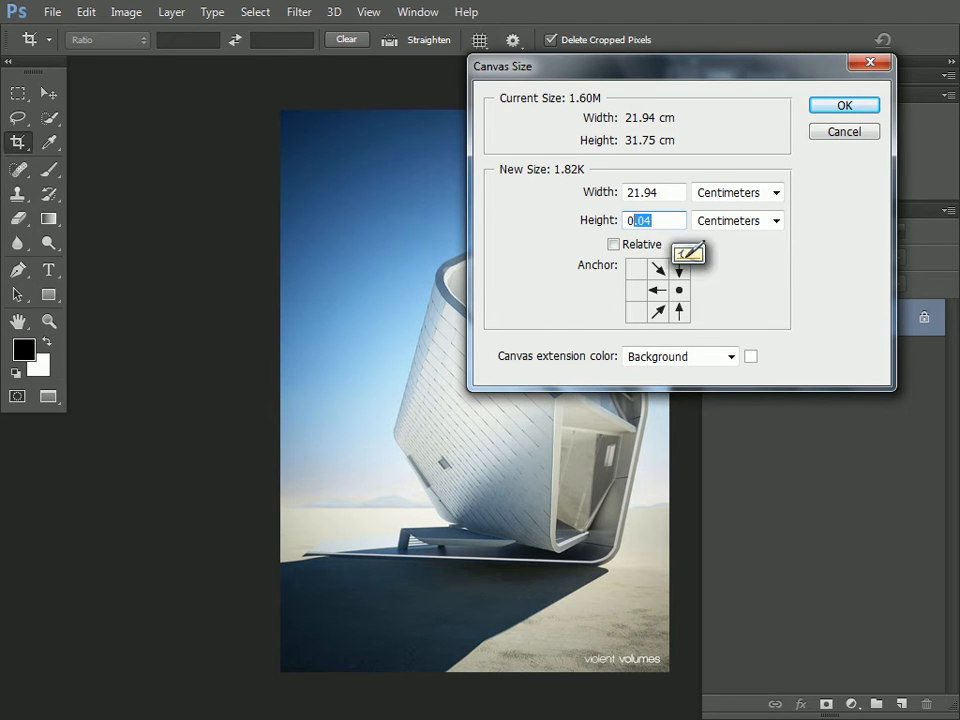
{"action": "type", "text": "0"}
{"action": "key", "text": "Return"}
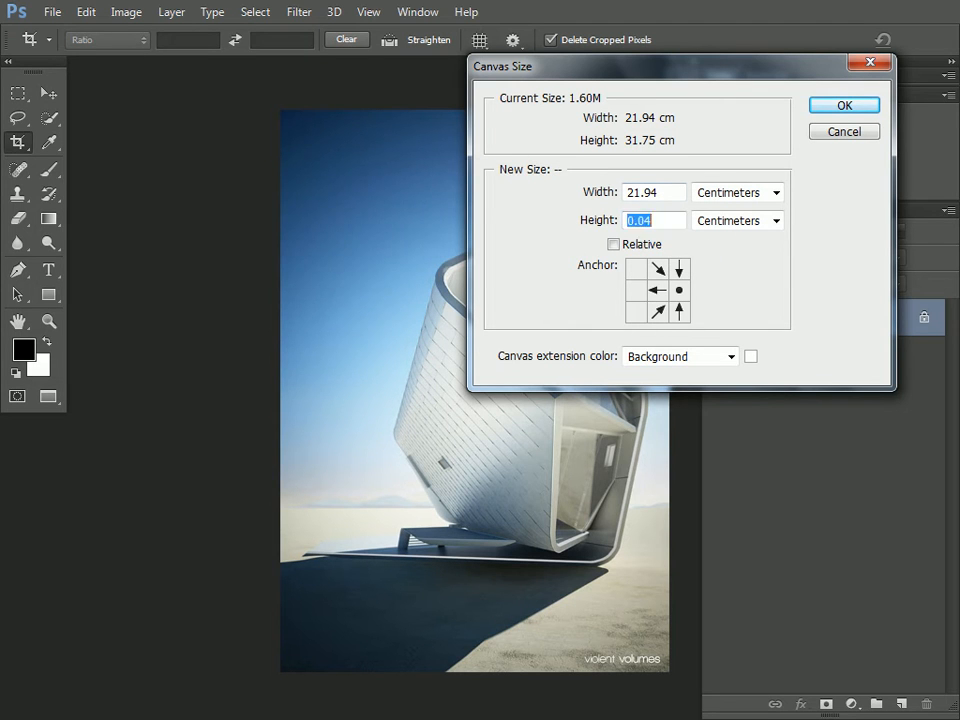
{"action": "key", "text": "Return"}
Turn on relative canvas sizing and set the height change to 0 cm.
{"action": "left_click", "coordinate": [613, 244]}
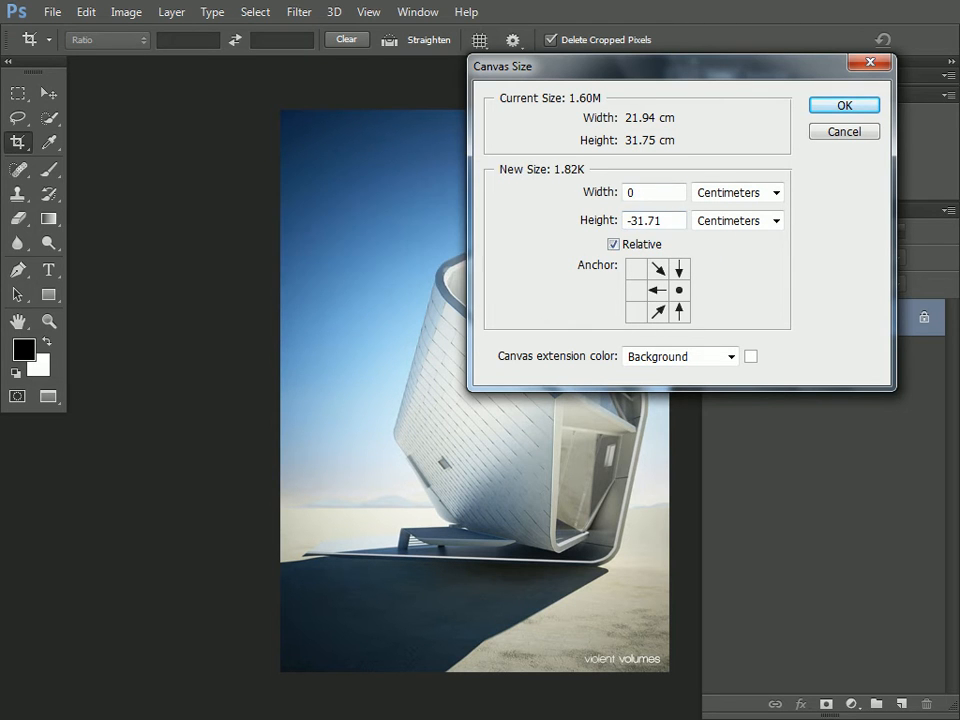
{"action": "key", "text": "alt+h"}
{"action": "type", "text": "0"}
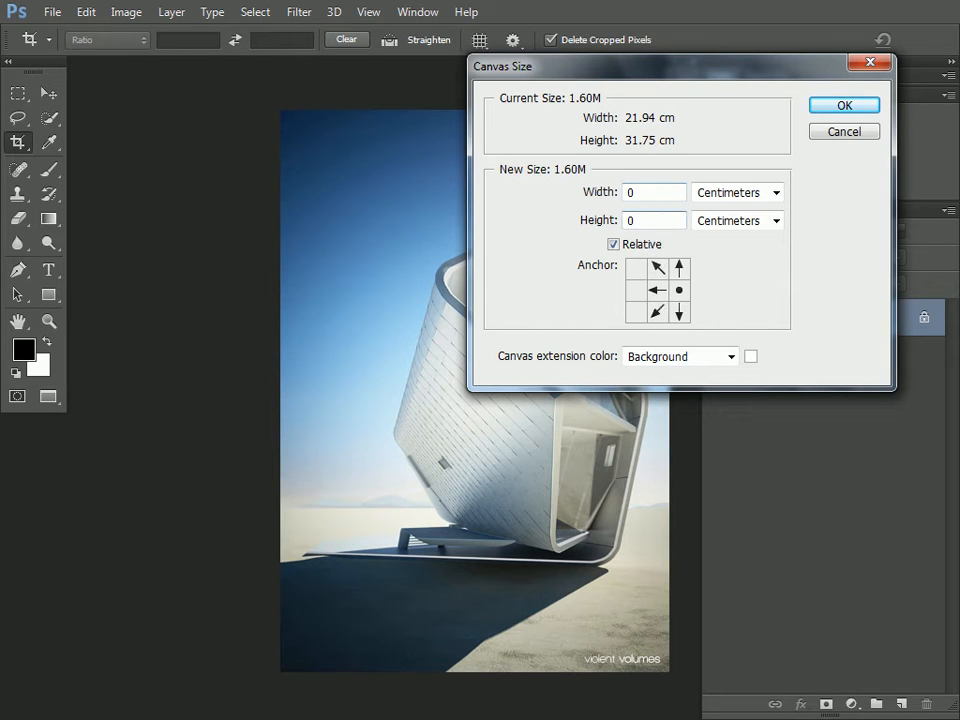
Compare absolute and relative canvas sizing for width and height, leaving the Relative option on.
{"action": "key", "text": "alt+r"}
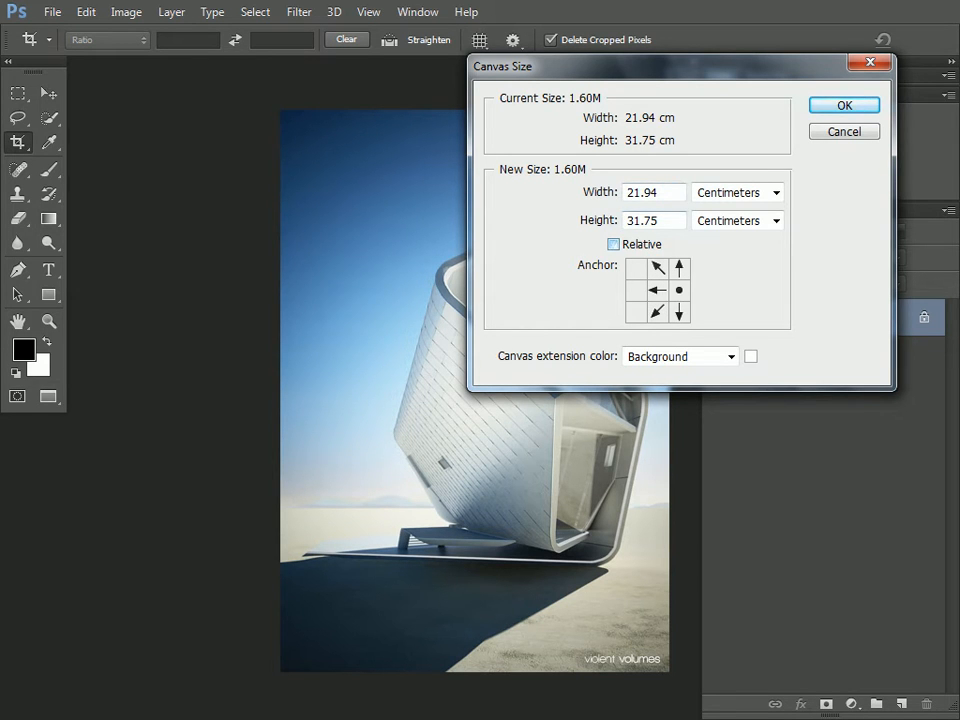
{"action": "key", "text": "alt+r"}
{"action": "key", "text": "alt+r"}
{"action": "key", "text": "alt+r"}
{"action": "double_click", "coordinate": [631, 192]}
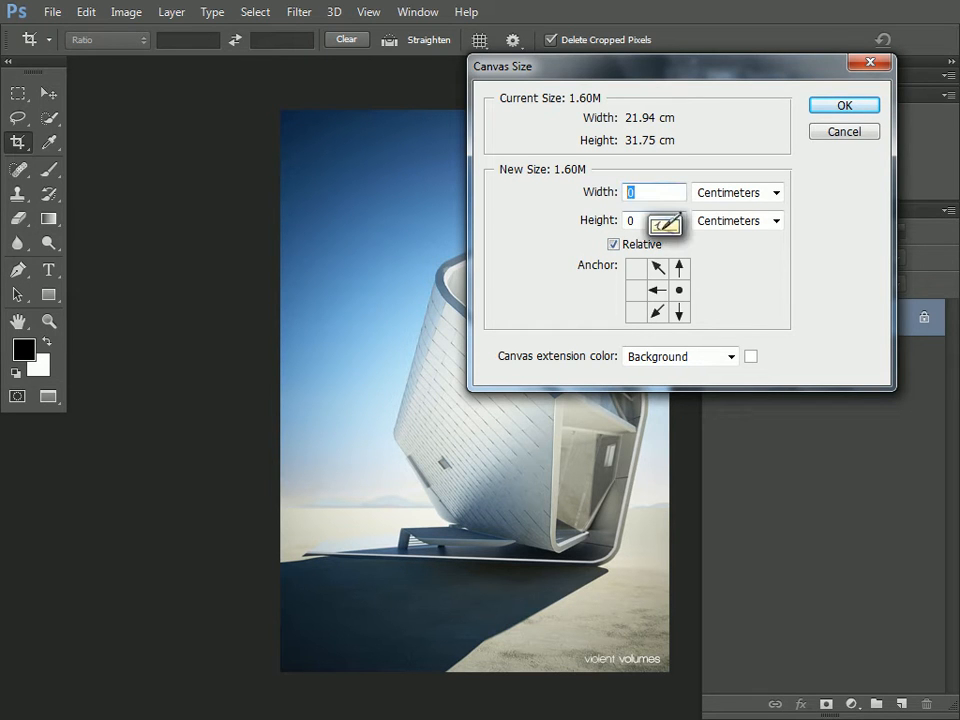
{"action": "key", "text": "alt+r"}
{"action": "key", "text": "alt+h"}
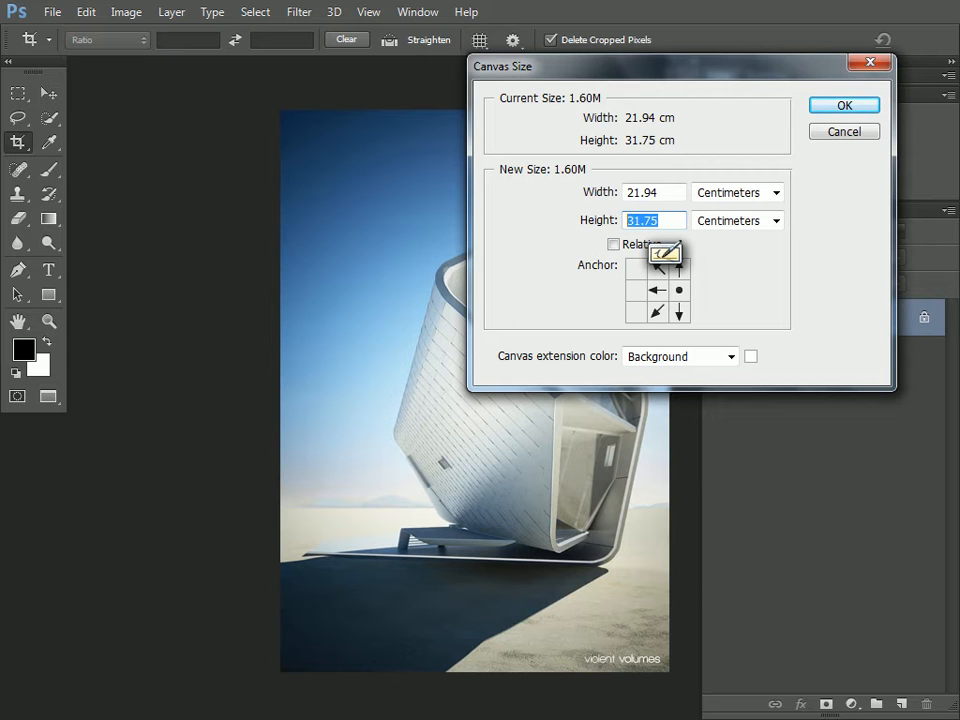
{"action": "key", "text": "alt+r"}
{"action": "key", "text": "alt+h"}
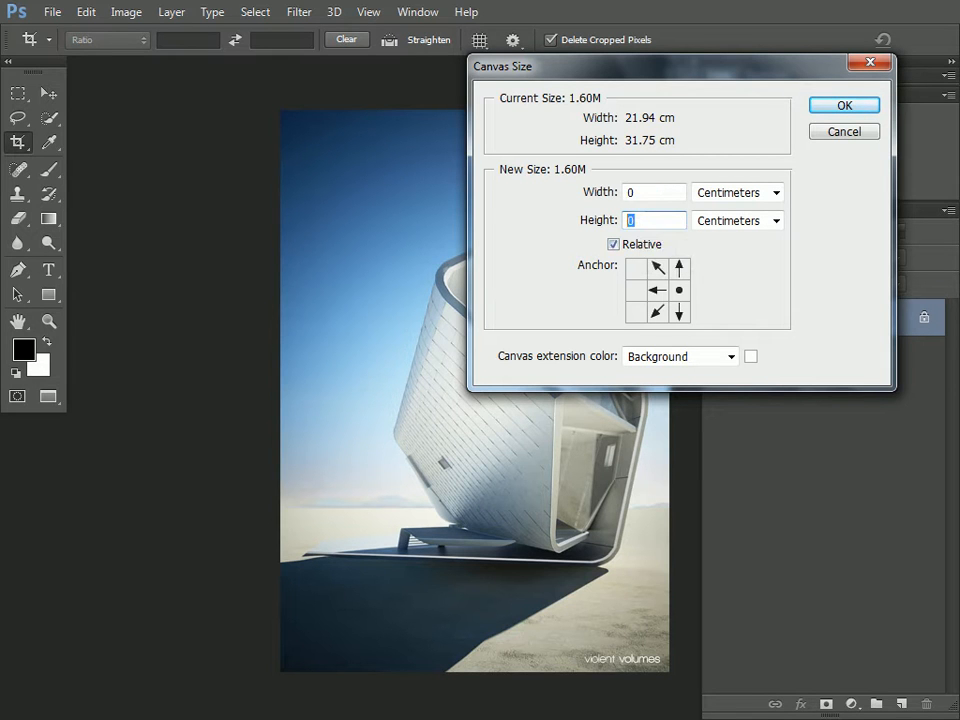
Extend the canvas by a relative width of 6 cm and apply the new canvas size.
{"action": "key", "text": "alt+w"}
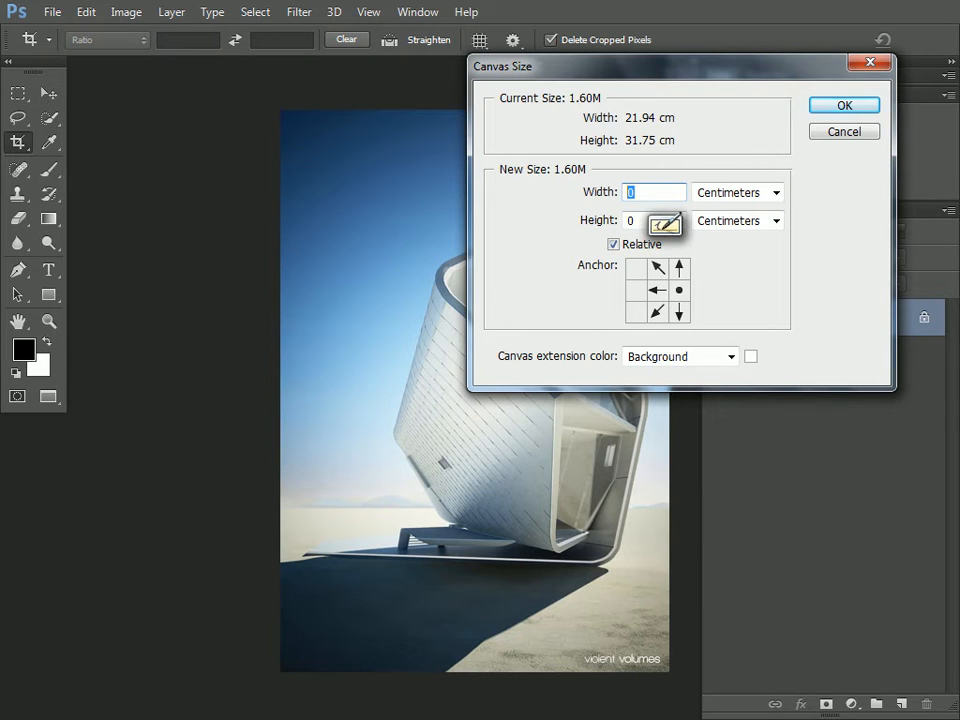
{"action": "type", "text": "6"}
{"action": "key", "text": "Return"}
{"action": "left_click_drag", "start_coordinate": [450, 400], "coordinate": [368, 380]}
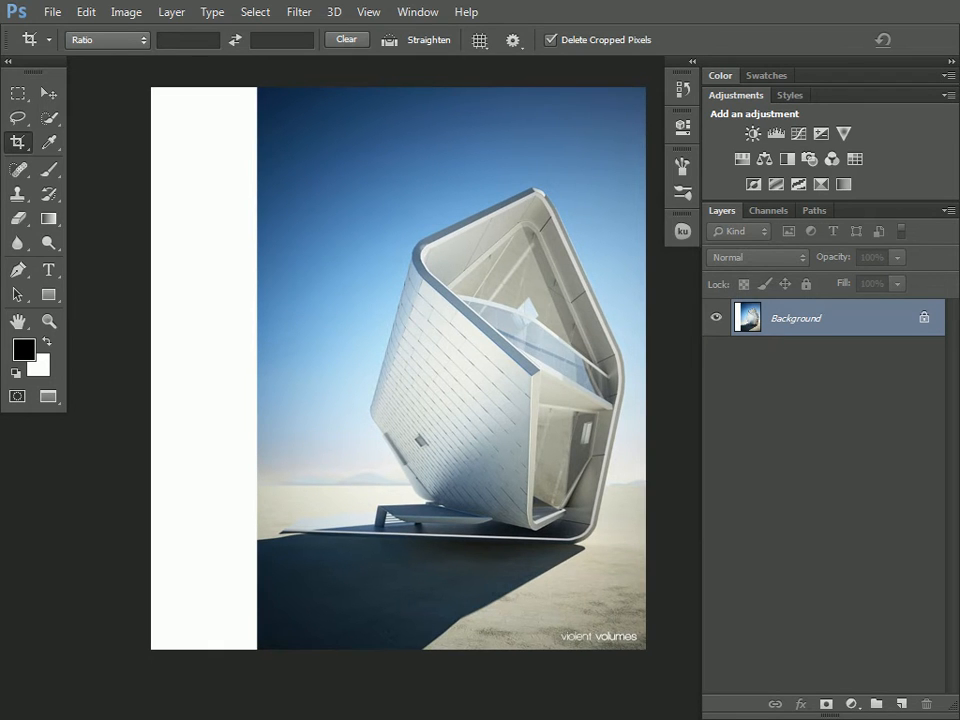
Leave full-screen view and open attemp1.psd from the new-viz folder in Photoshop.
{"action": "key", "text": "f"}
{"action": "key", "text": "f"}
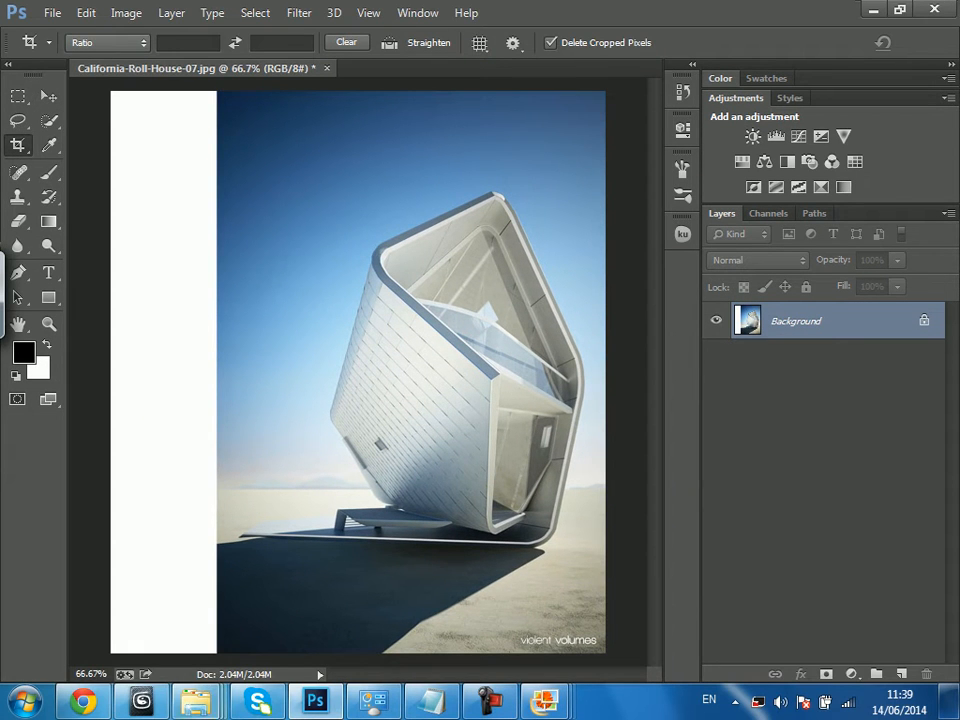
{"action": "left_click", "coordinate": [196, 701]}
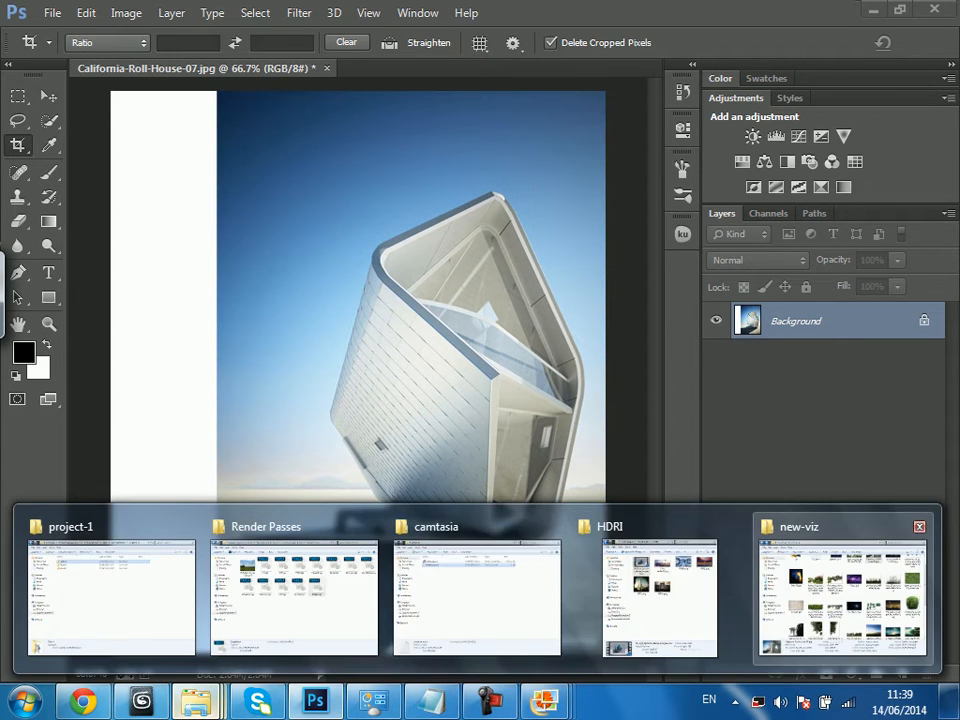
{"action": "left_click", "coordinate": [840, 595]}
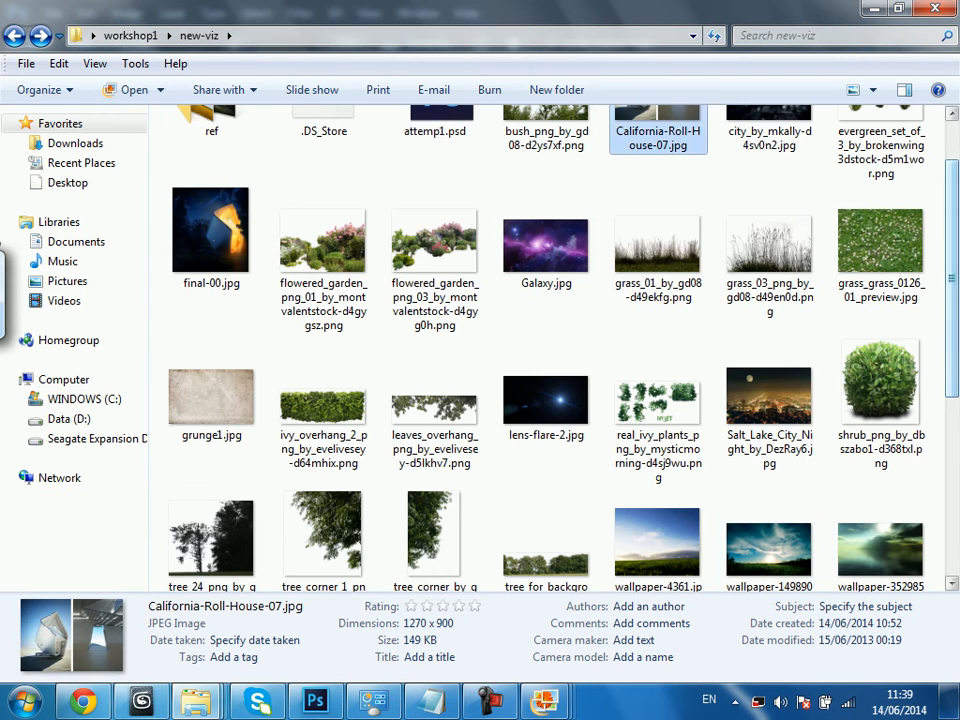
{"action": "scroll", "coordinate": [435, 300], "scroll_direction": "up", "scroll_amount": 1}
{"action": "left_click", "coordinate": [435, 165]}
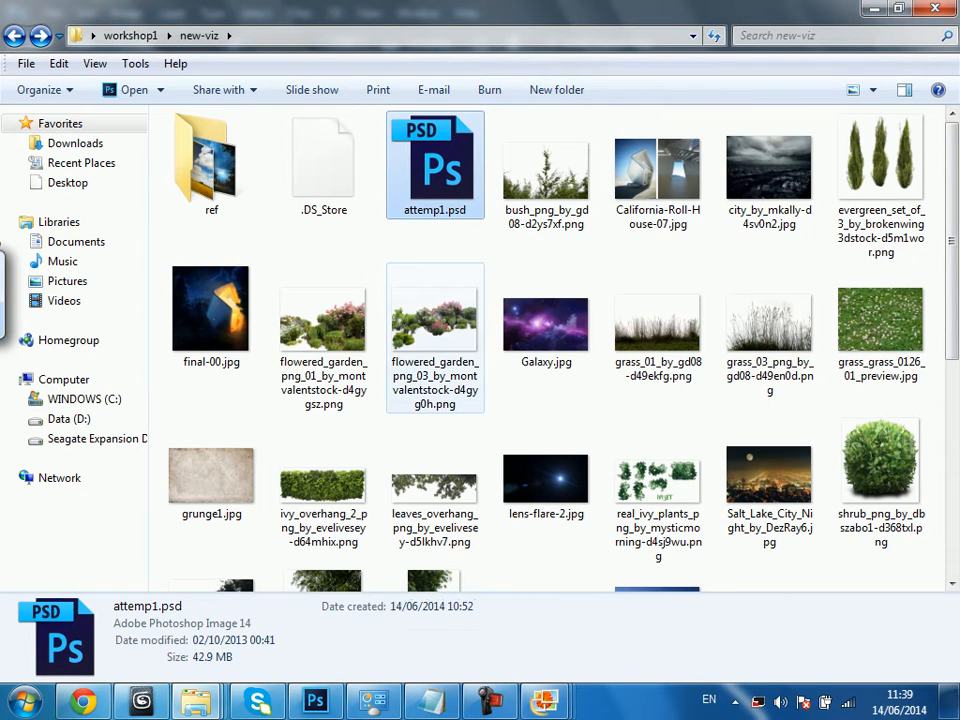
{"action": "key", "text": "alt+Tab"}
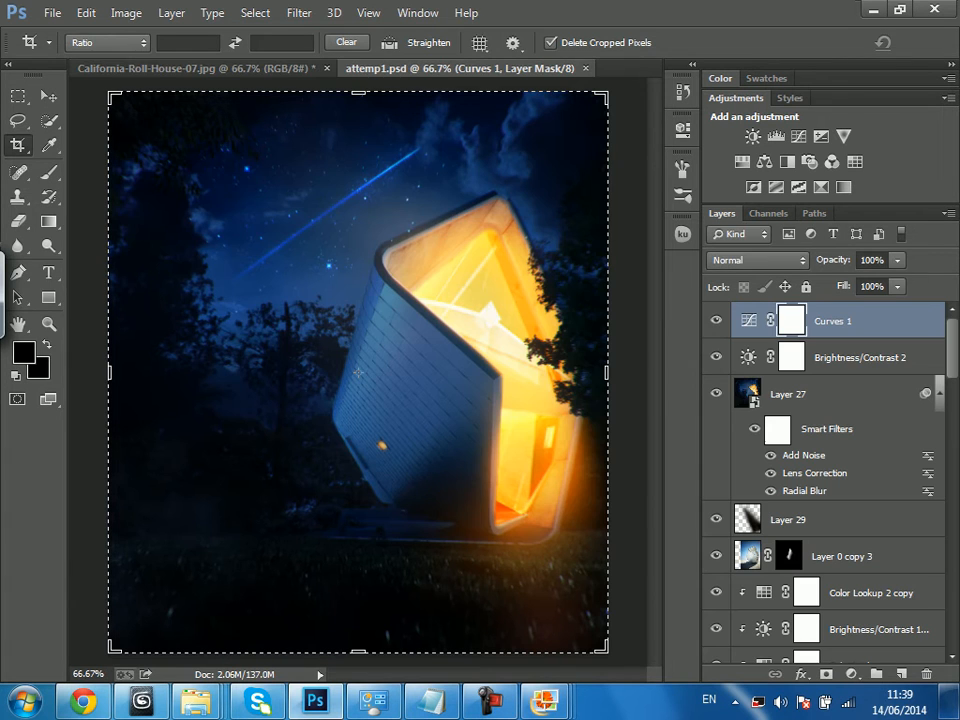
Check the width and height of attemp1.psd in its image size settings without changing them.
{"action": "key", "text": "ctrl+alt+i"}
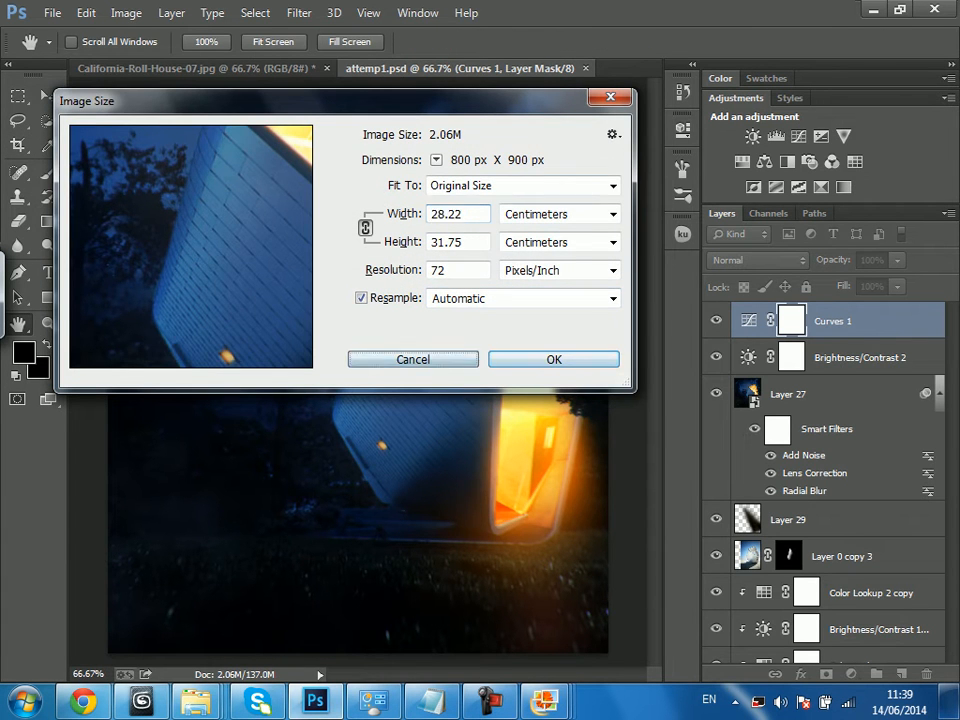
{"action": "key", "text": "Escape"}
{"action": "left_click", "coordinate": [358, 372]}
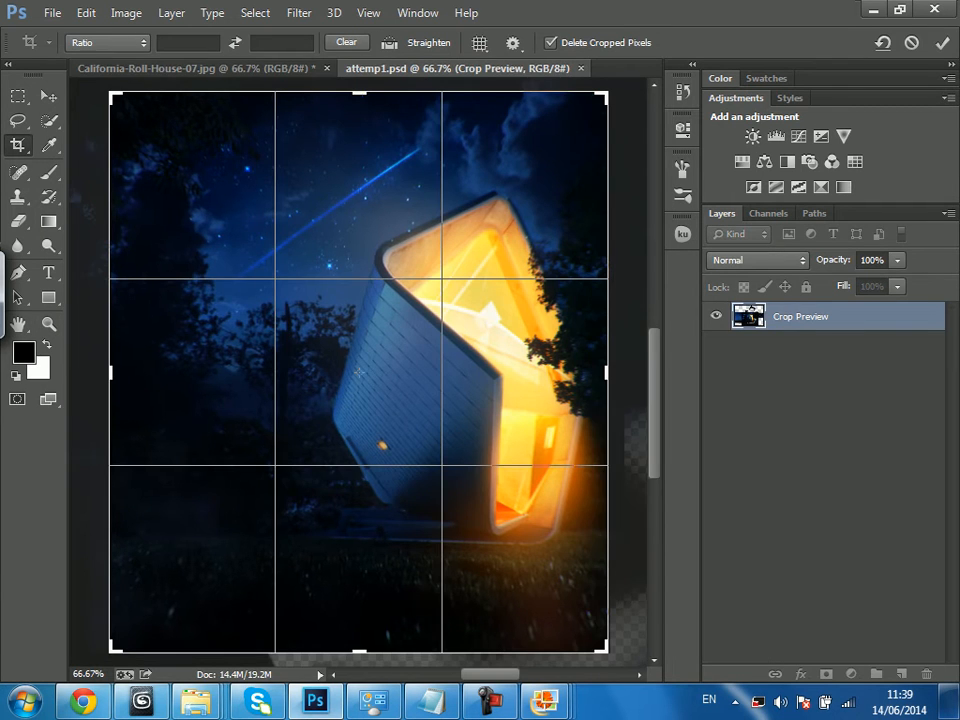
Extend the California-Roll-House-07.jpg canvas leftward to an absolute width of 28.22 cm with Relative off.
{"action": "key", "text": "ctrl+Tab"}
{"action": "key", "text": "ctrl+alt+c"}
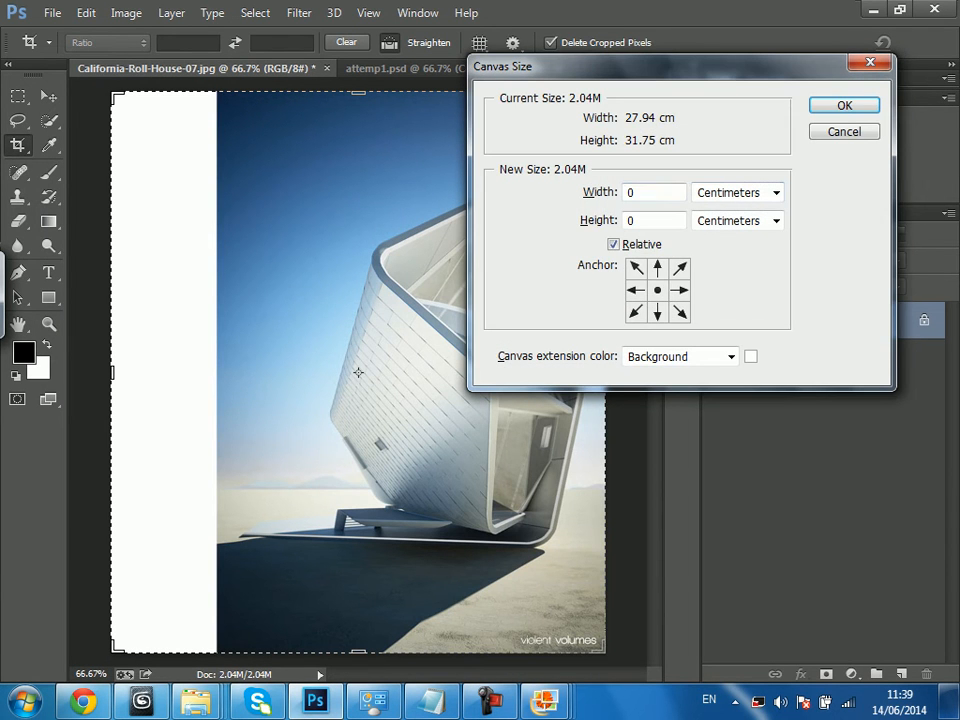
{"action": "left_click", "coordinate": [613, 244]}
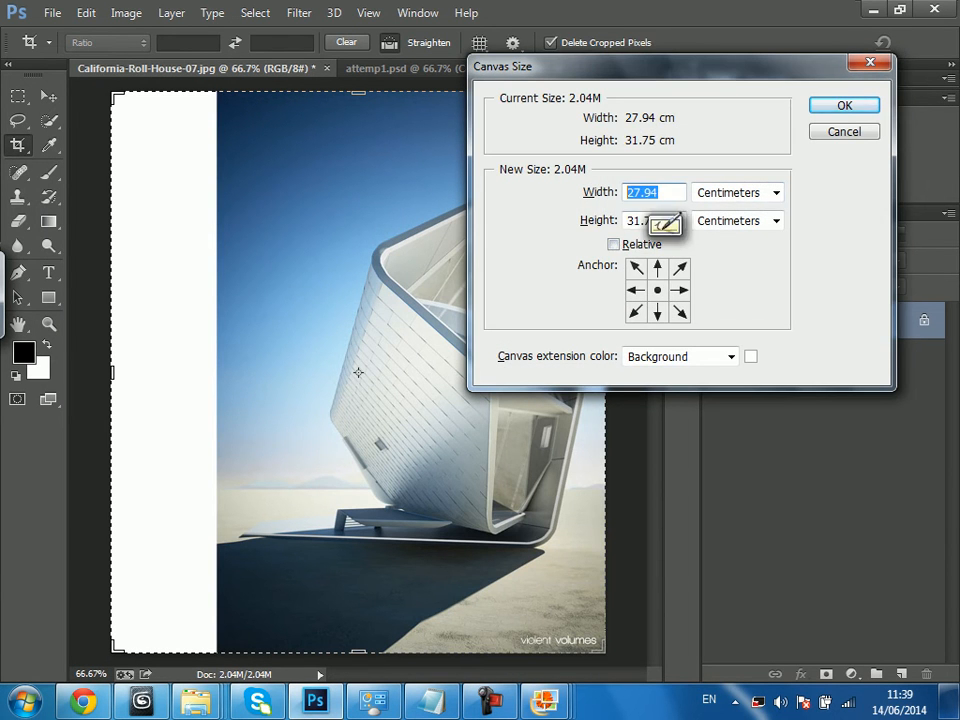
{"action": "left_click", "coordinate": [679, 290]}
{"action": "type", "text": "28.22"}
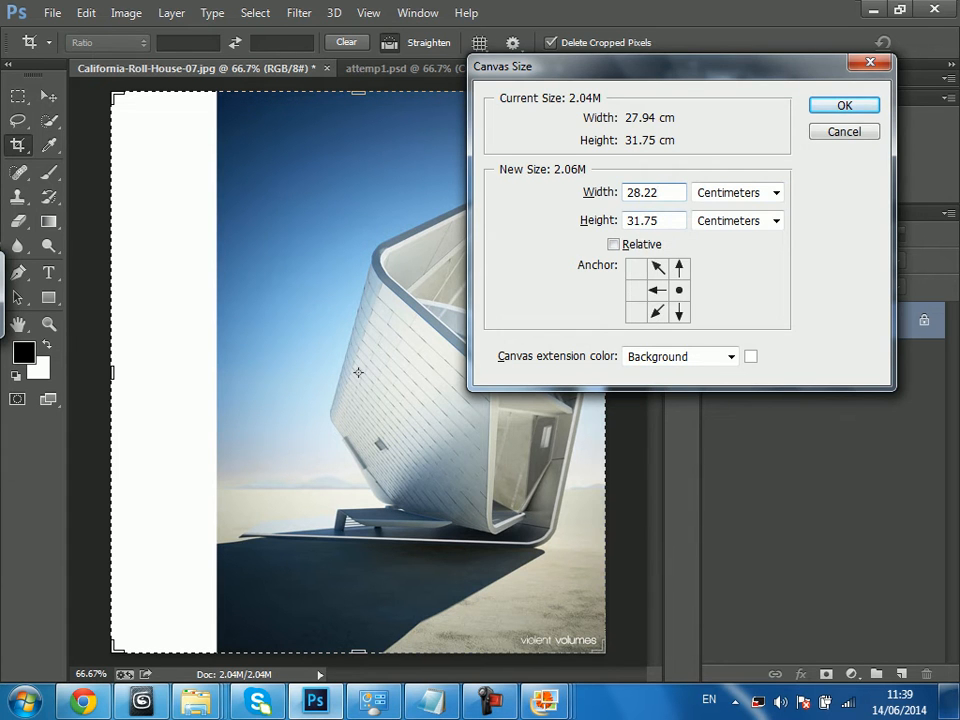
{"action": "key", "text": "Return"}
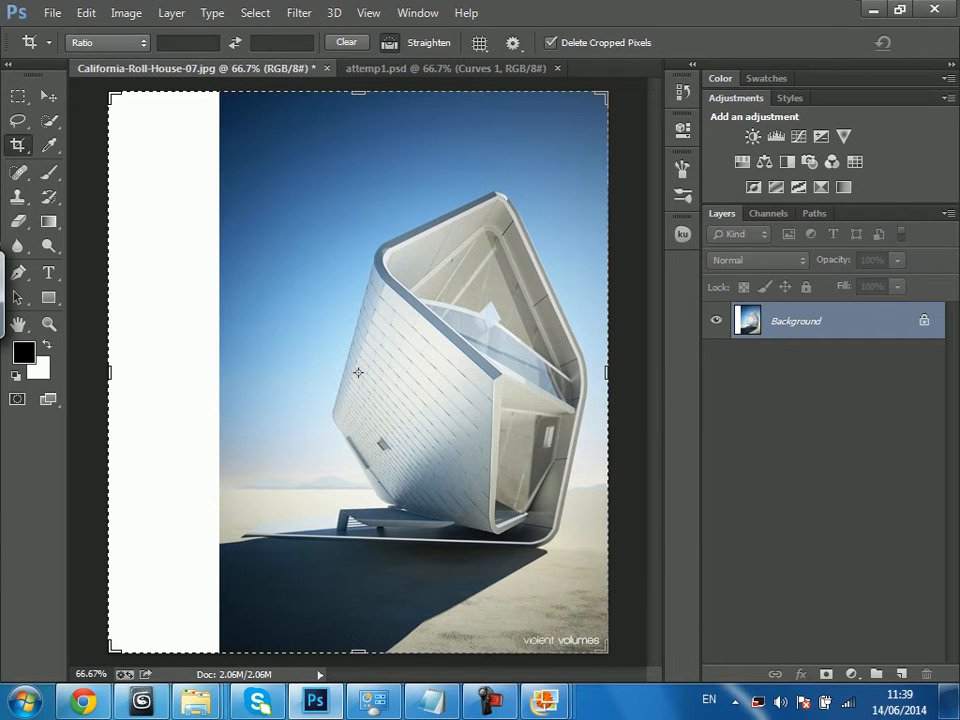
Undo the canvas extensions and try to widen the image by stretching the crop boundary outward on both sides.
{"action": "key", "text": "ctrl+z"}
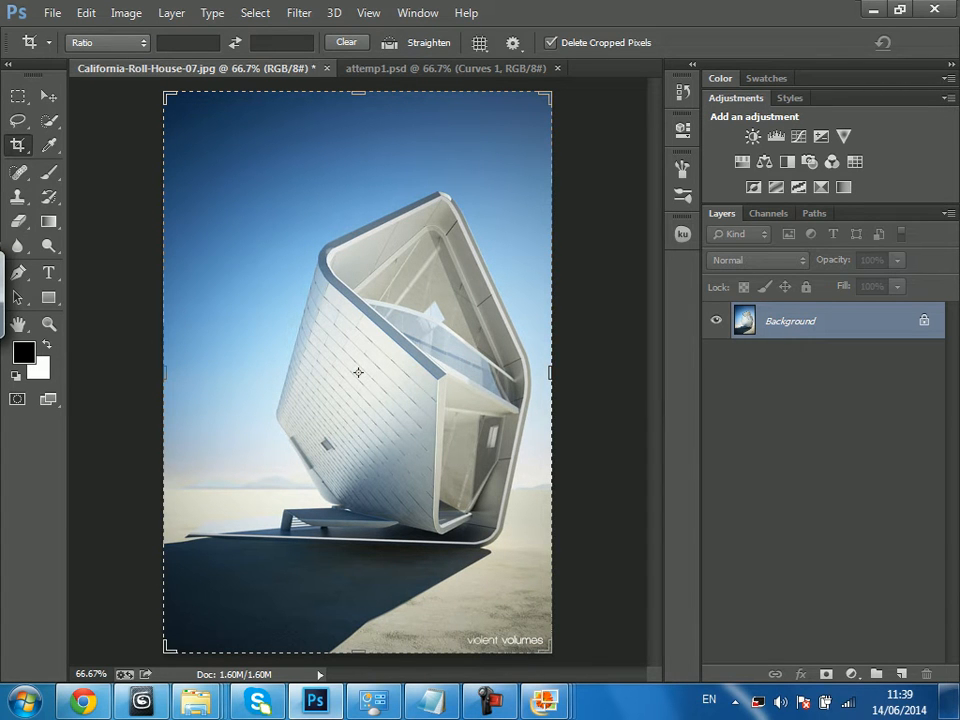
{"action": "left_click_drag", "start_coordinate": [164, 372], "coordinate": [108, 372]}
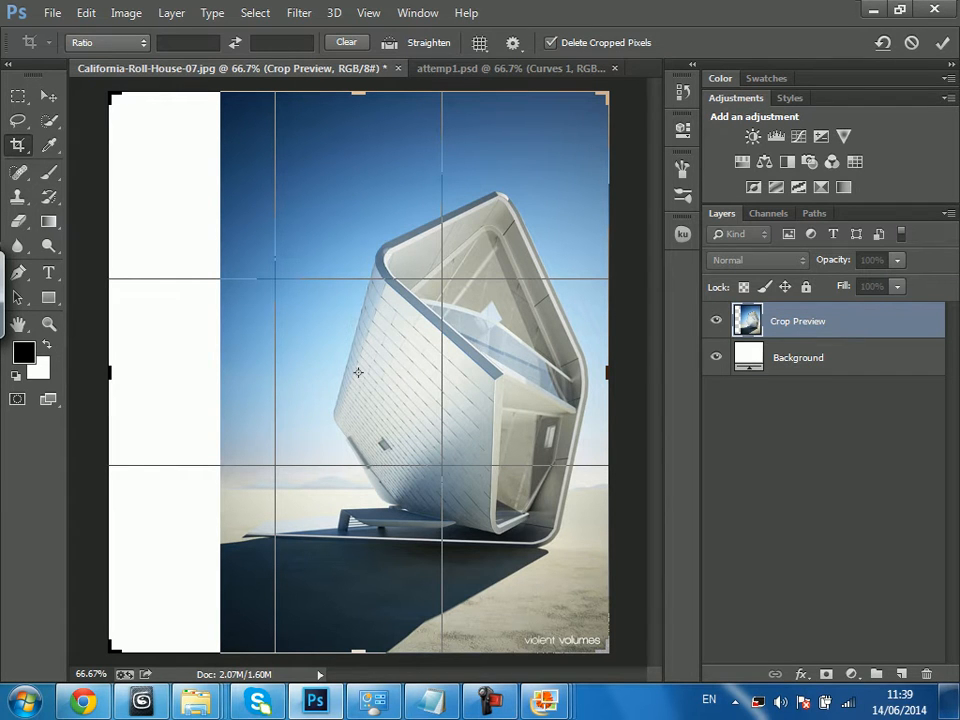
{"action": "key", "text": "Escape"}
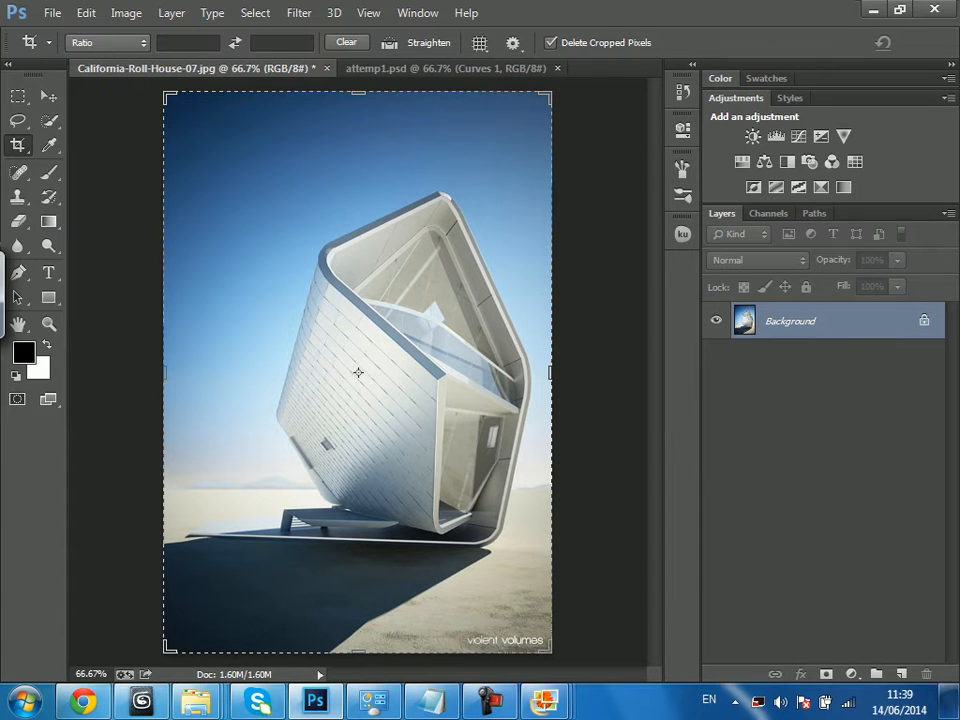
Try cropping the image to a narrow vertical strip of the house and undo the crop.
{"action": "left_click_drag", "start_coordinate": [166, 265], "coordinate": [269, 330]}
{"action": "key", "text": "Return"}
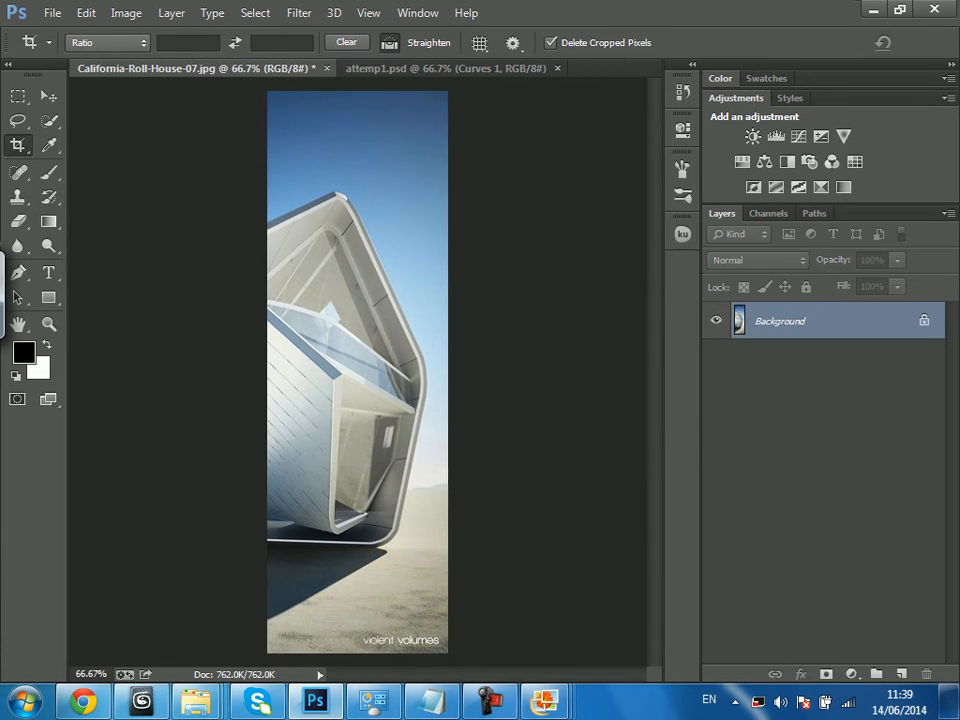
{"action": "key", "text": "ctrl+z"}
Try enlarging the crop boundary past the image's left edge and discard the crop preview.
{"action": "left_click", "coordinate": [358, 372]}
{"action": "left_click_drag", "start_coordinate": [164, 372], "coordinate": [94, 373]}
{"action": "key", "text": "ctrl+z"}
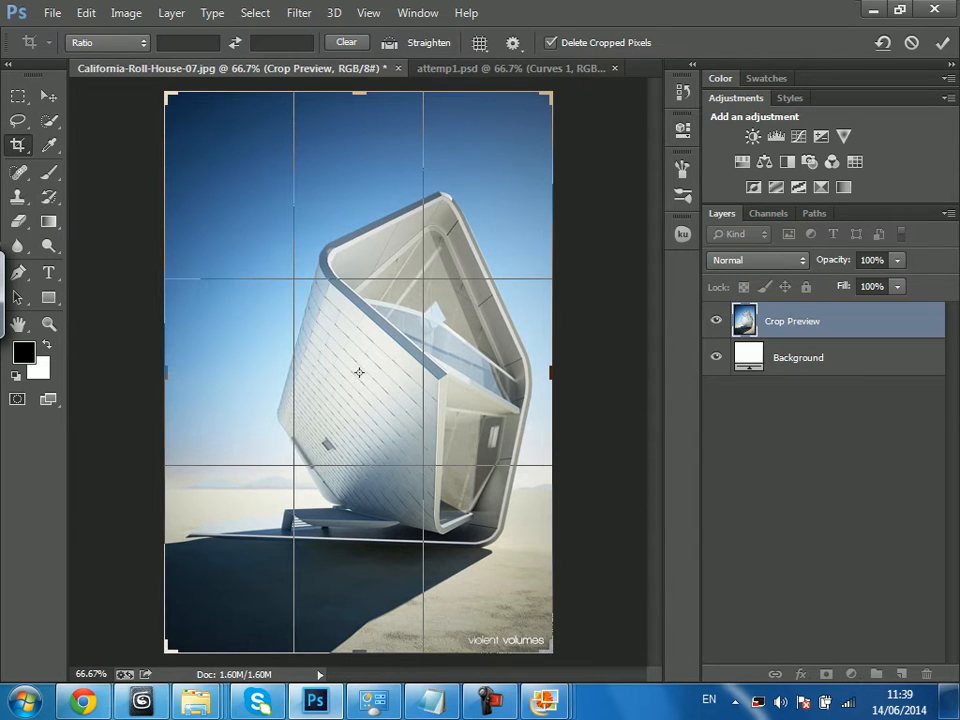
{"action": "key", "text": "Escape"}
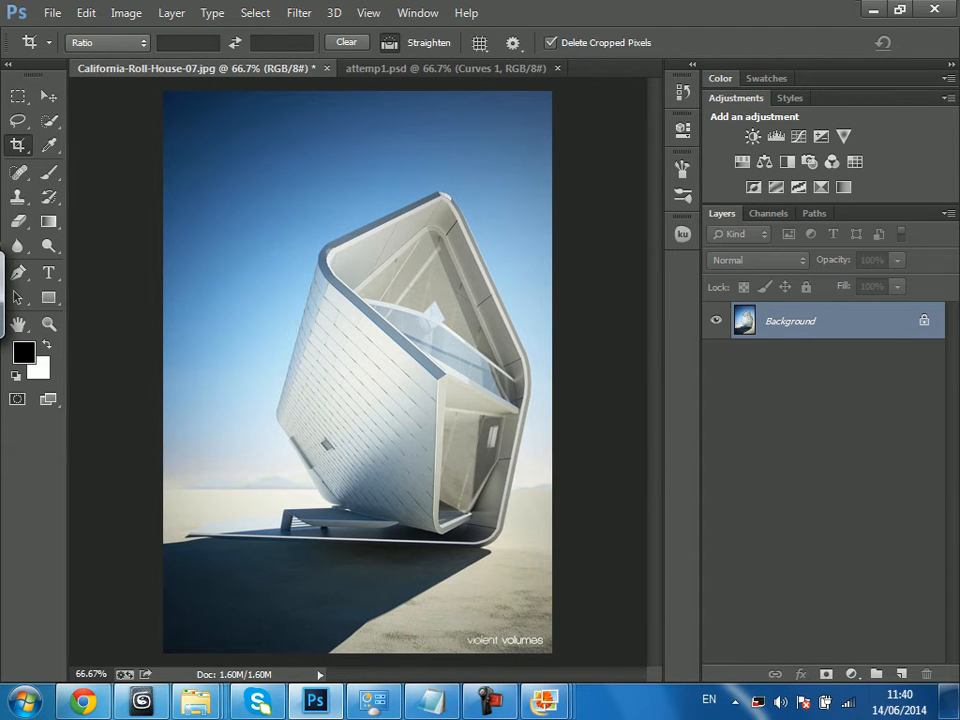
Extend the canvas to an absolute width of 28.22 cm, anchoring the image at the middle right with Relative off.
{"action": "key", "text": "ctrl+alt+c"}
{"action": "left_click", "coordinate": [635, 244]}
{"action": "key", "text": "alt+r"}
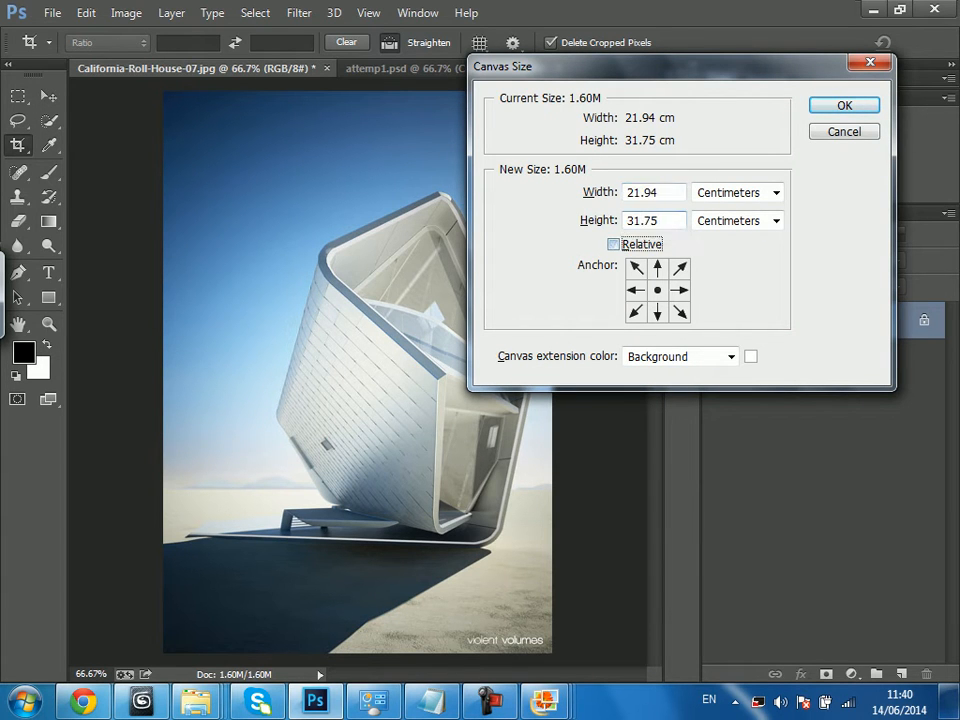
{"action": "left_click", "coordinate": [679, 290]}
{"action": "type", "text": "28.22"}
{"action": "key", "text": "Return"}
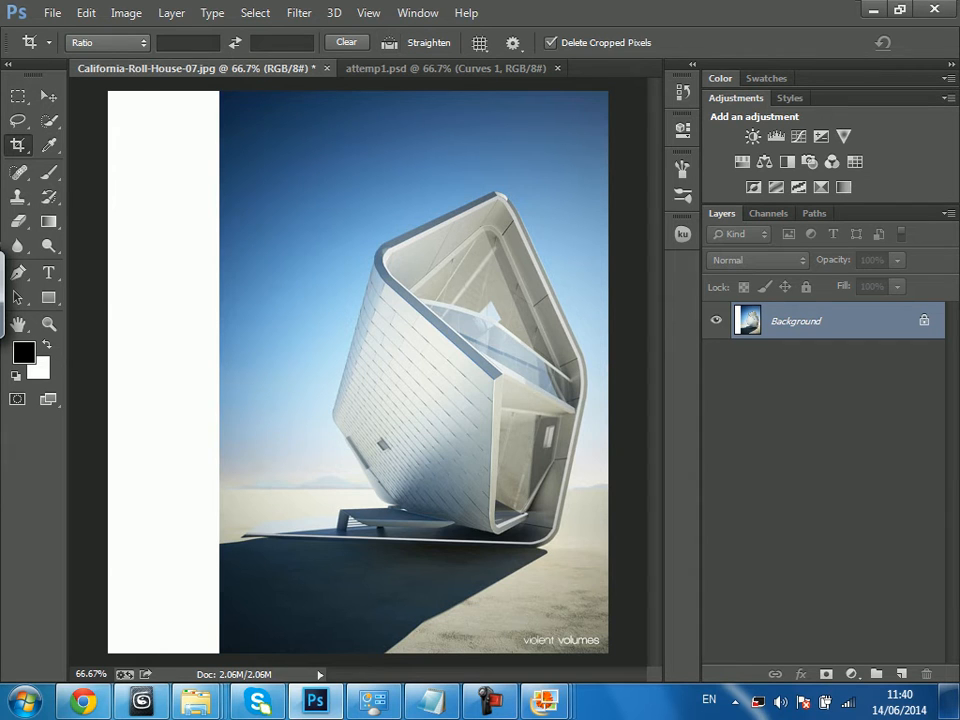
Toggle the grid overlay on the image and leave it hidden.
{"action": "key", "text": "ctrl+apostrophe"}
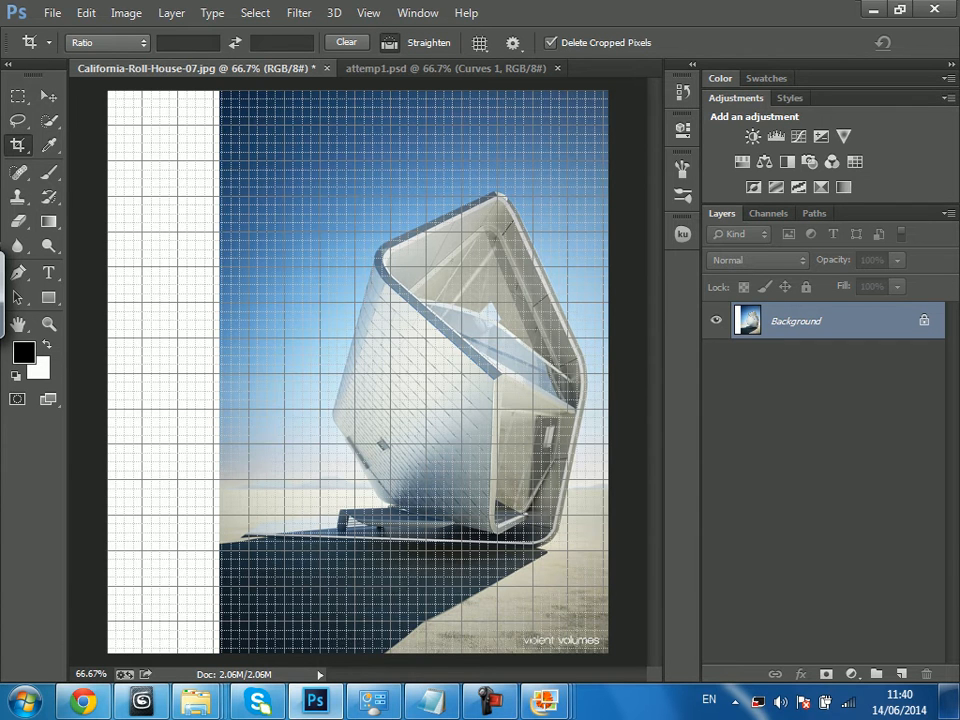
{"action": "key", "text": "ctrl+apostrophe"}
{"action": "key", "text": "ctrl+apostrophe"}
{"action": "key", "text": "ctrl+apostrophe"}
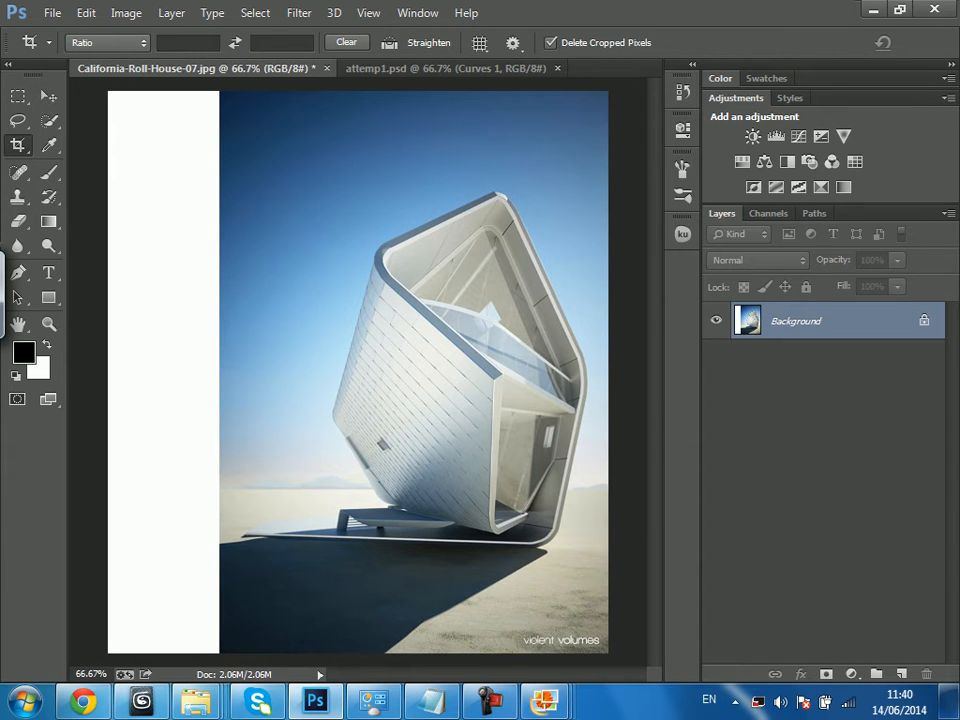
Show the rulers around the image and choose Centimeters as their unit.
{"action": "key", "text": "ctrl"}
{"action": "key", "text": "ctrl"}
{"action": "key", "text": "ctrl+r"}
{"action": "key", "text": "ctrl+r"}
{"action": "key", "text": "ctrl+r"}
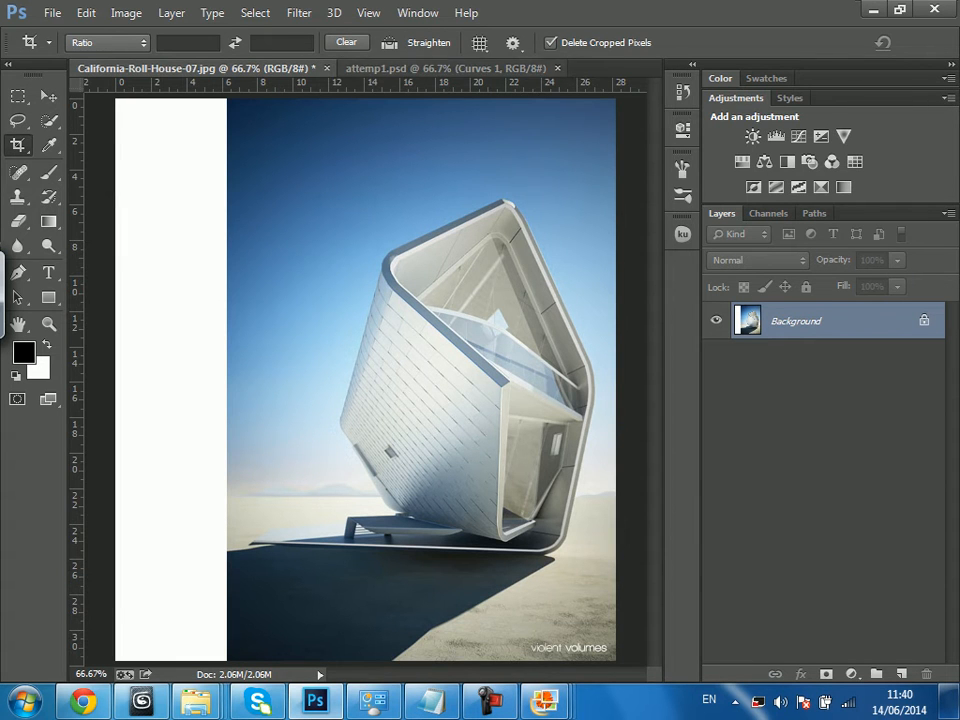
{"action": "right_click", "coordinate": [480, 84]}
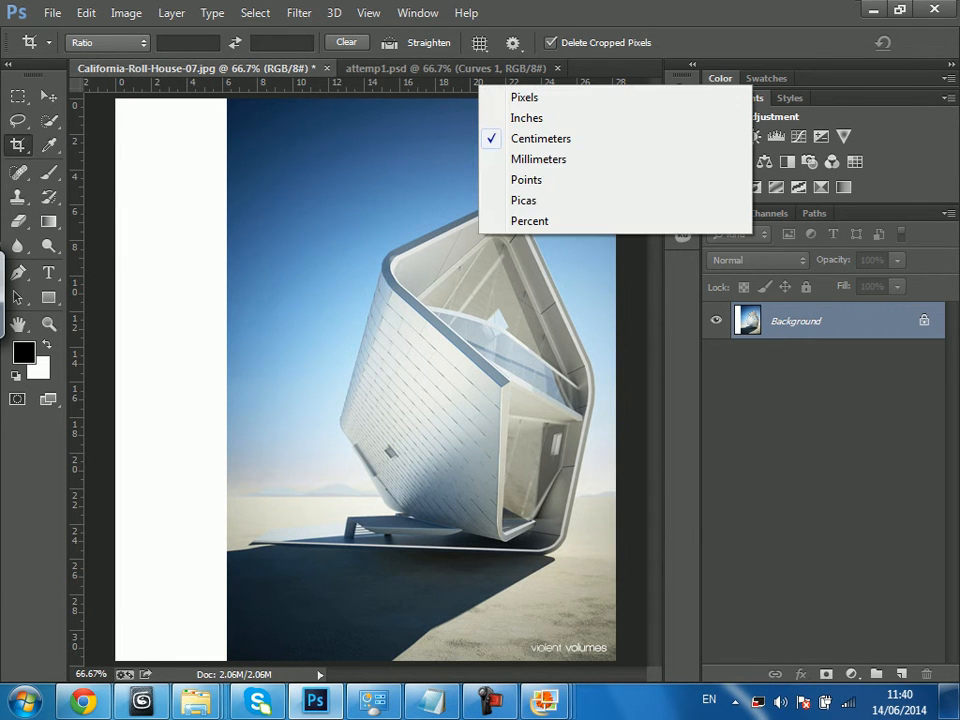
{"action": "right_click", "coordinate": [460, 84]}
{"action": "right_click", "coordinate": [460, 84]}
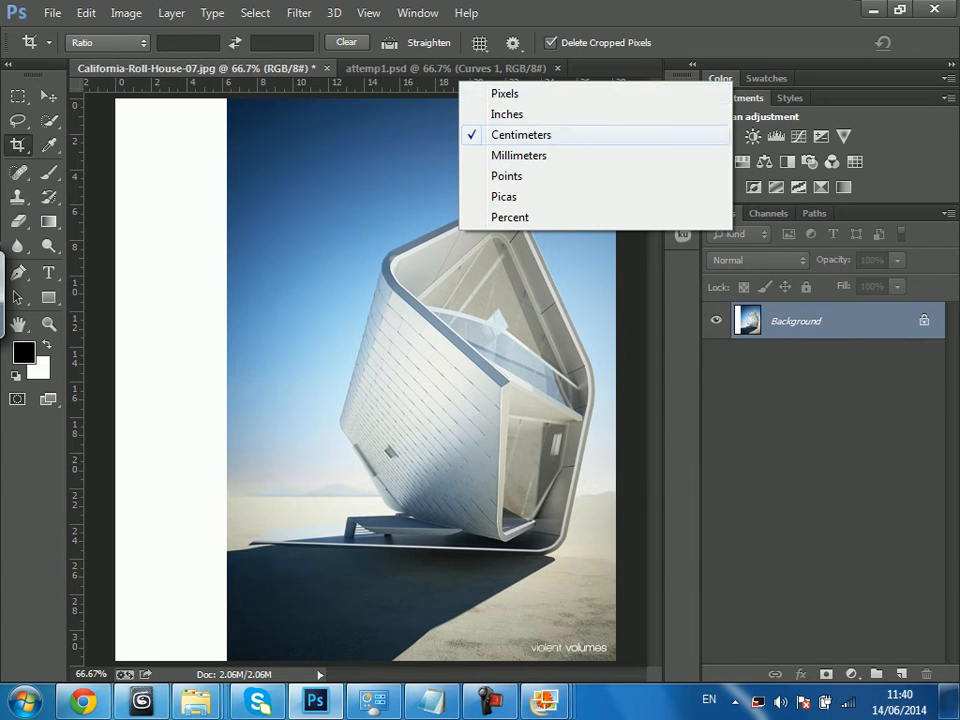
{"action": "left_click", "coordinate": [521, 134]}
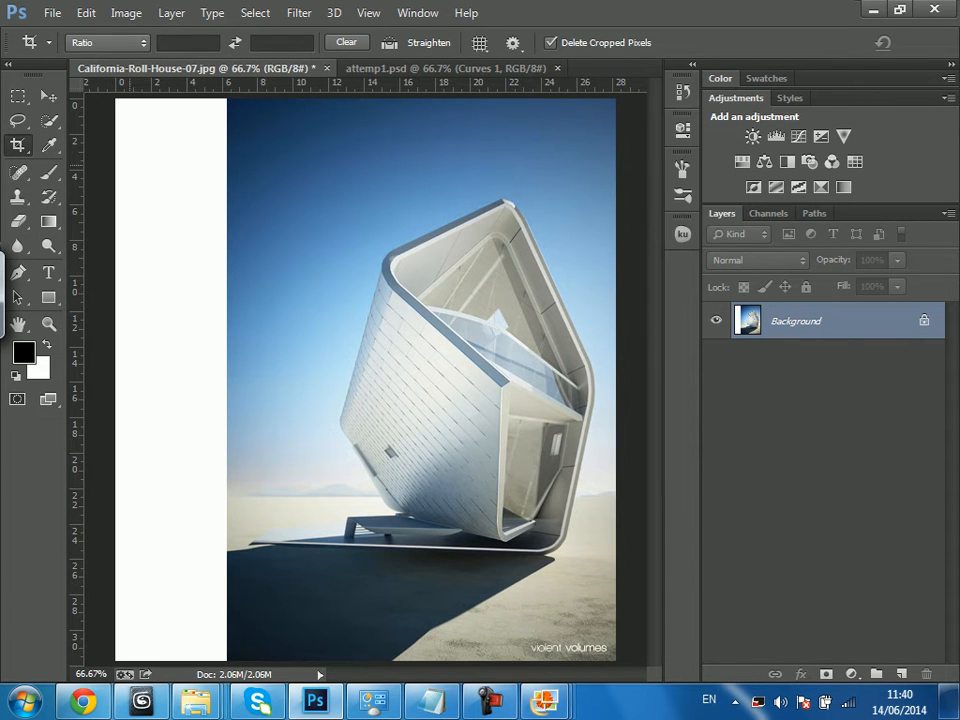
Place two vertical guides on the image at about 9 cm and 18.7 cm.
{"action": "left_click_drag", "start_coordinate": [78, 156], "coordinate": [275, 240]}
{"action": "left_click_drag", "start_coordinate": [78, 256], "coordinate": [446, 223]}
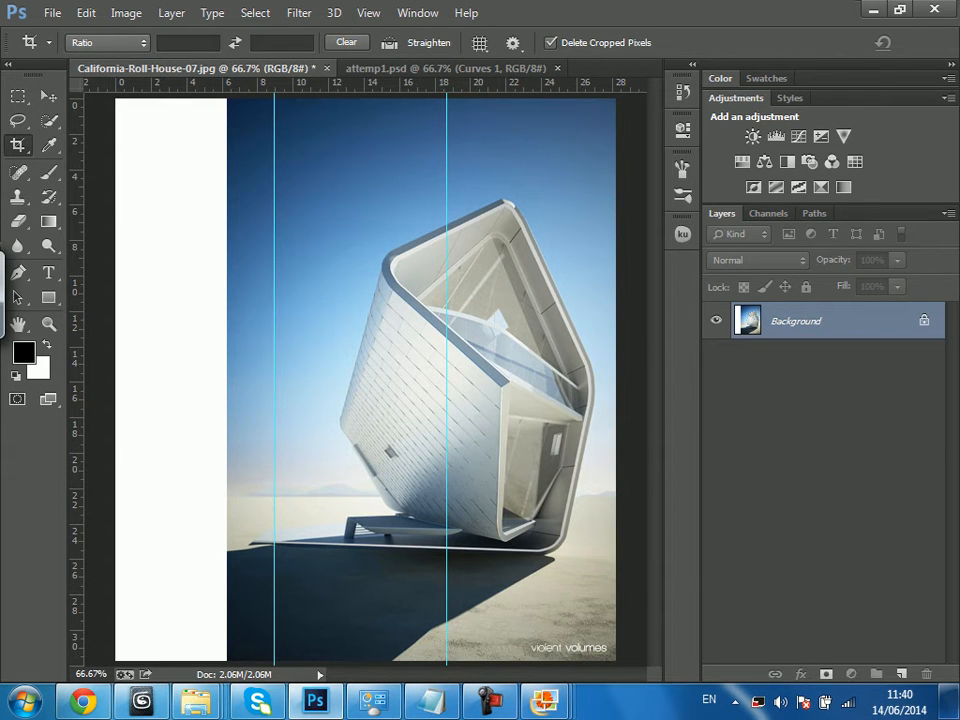
Convert the locked Background into a regular layer with the default settings and activate the Move tool.
{"action": "double_click", "coordinate": [796, 321]}
{"action": "key", "text": "Return"}
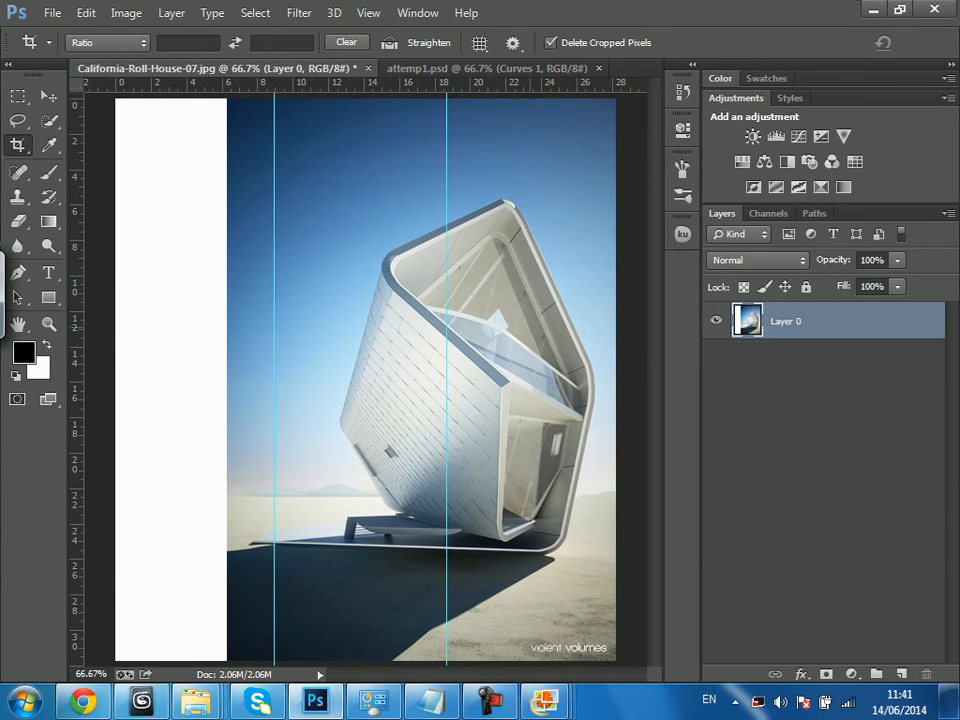
{"action": "key", "text": "v"}
Toggle the guides' visibility, leaving them hidden, and switch to full-screen view with the menu bar.
{"action": "key", "text": "ctrl+minus"}
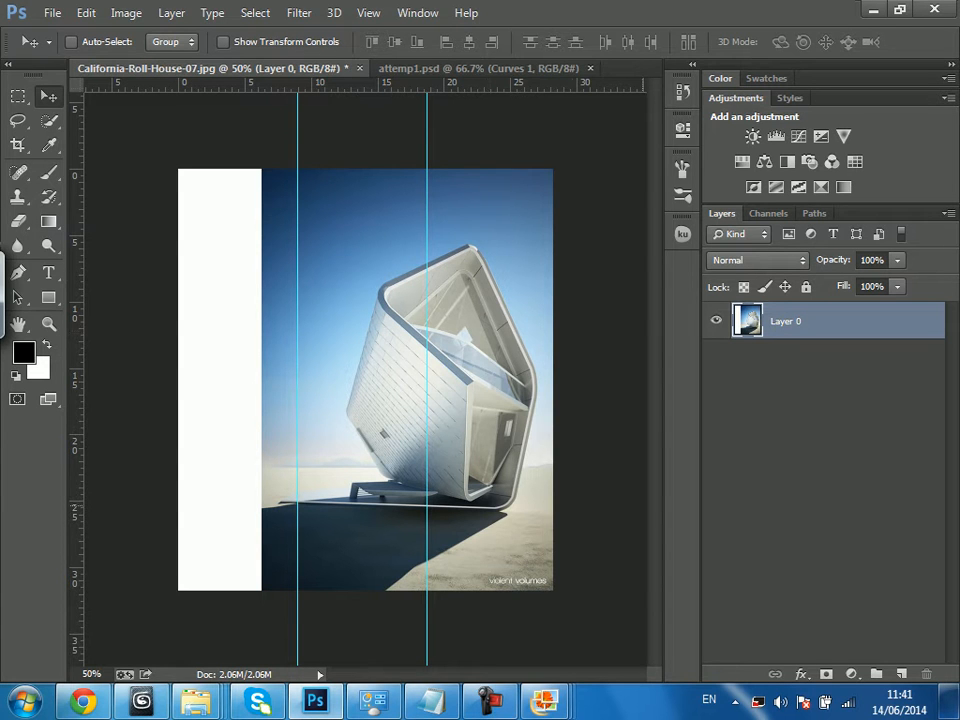
{"action": "key", "text": "ctrl+semicolon"}
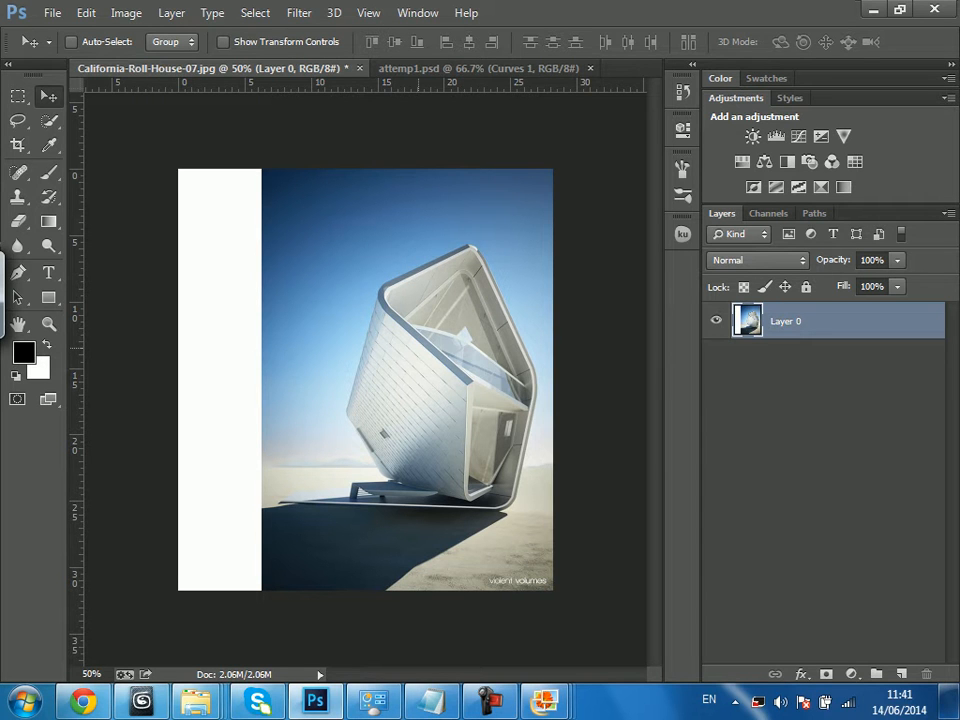
{"action": "key", "text": "ctrl+;"}
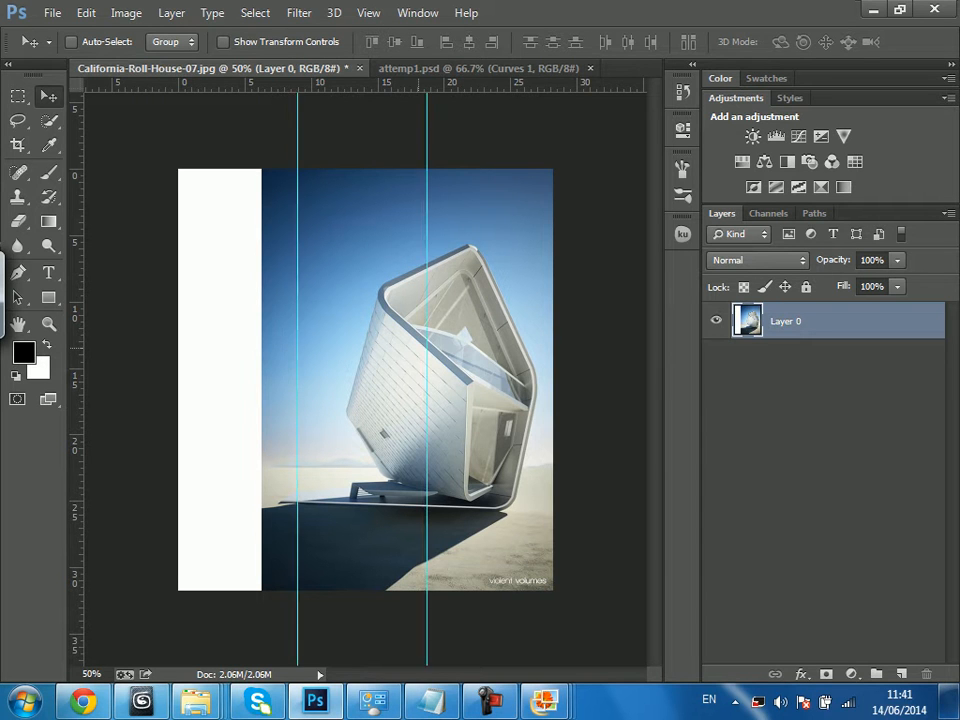
{"action": "key", "text": "ctrl+semicolon"}
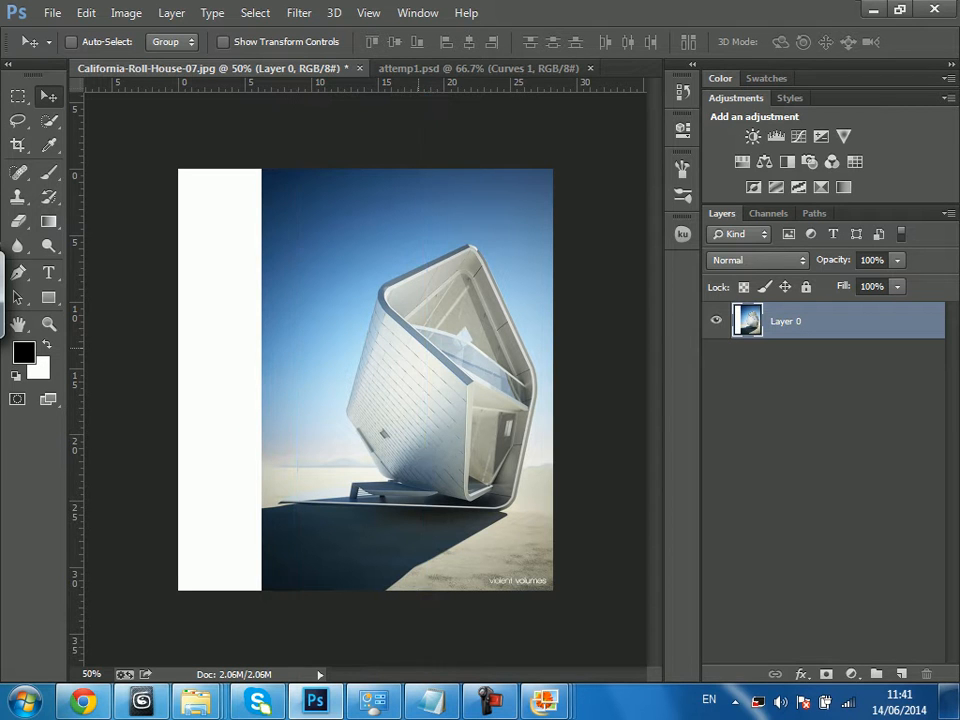
{"action": "key", "text": "ctrl+semicolon"}
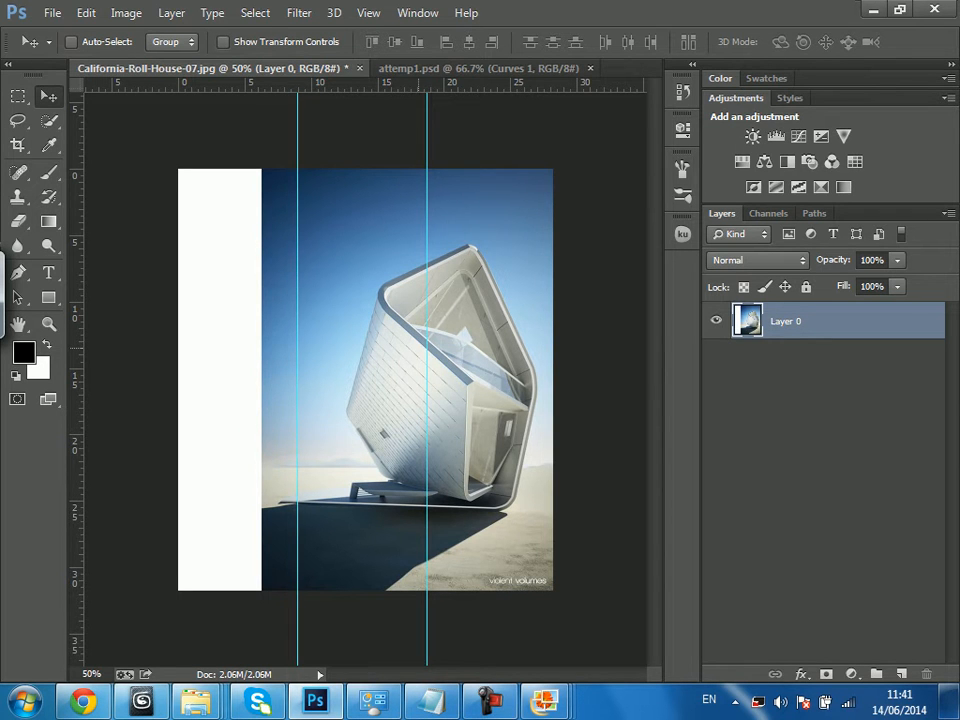
{"action": "key", "text": "ctrl+semicolon"}
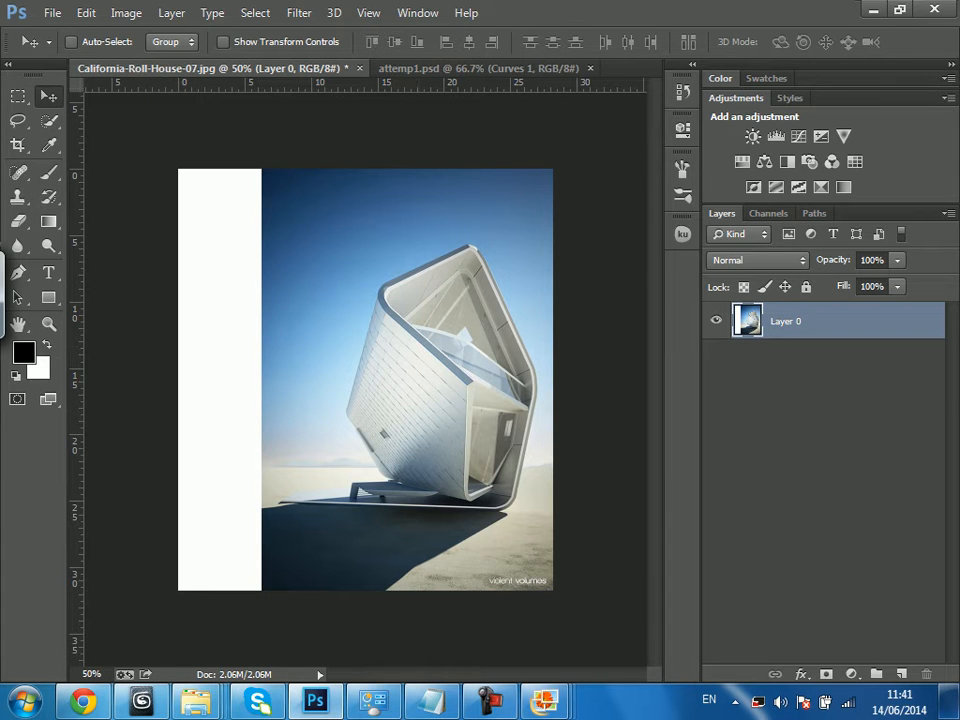
{"action": "key", "text": "ctrl+semicolon"}
{"action": "key", "text": "ctrl+semicolon"}
{"action": "key", "text": "ctrl+plus"}
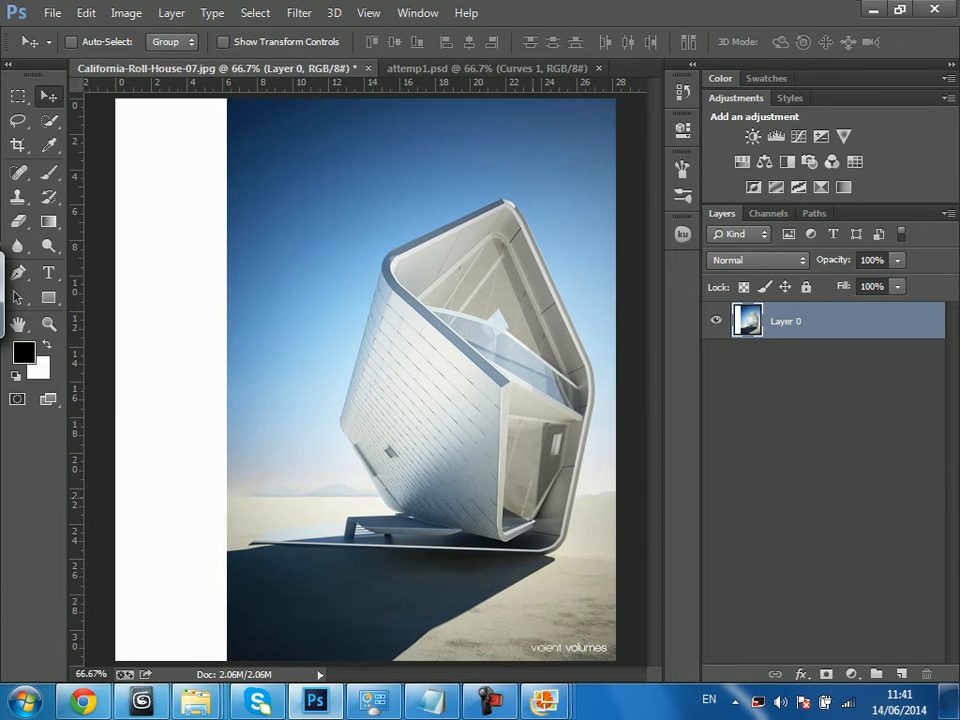
{"action": "key", "text": "f"}
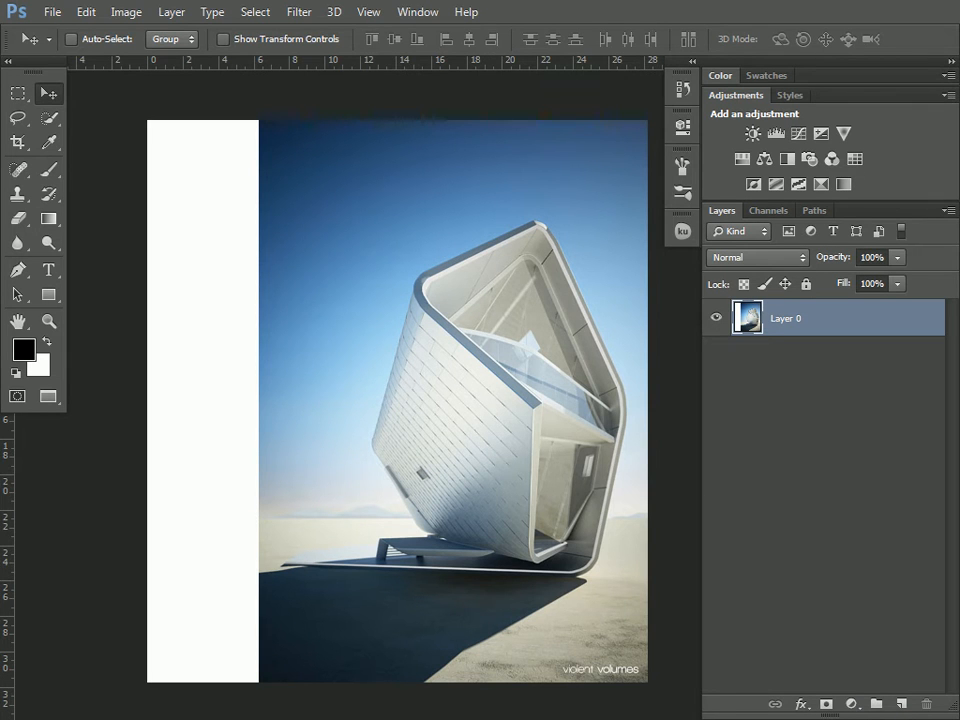
Rename the Layer 0 layer as "orgianl".
{"action": "right_click", "coordinate": [496, 272]}
{"action": "key", "text": "Escape"}
{"action": "double_click", "coordinate": [788, 318]}
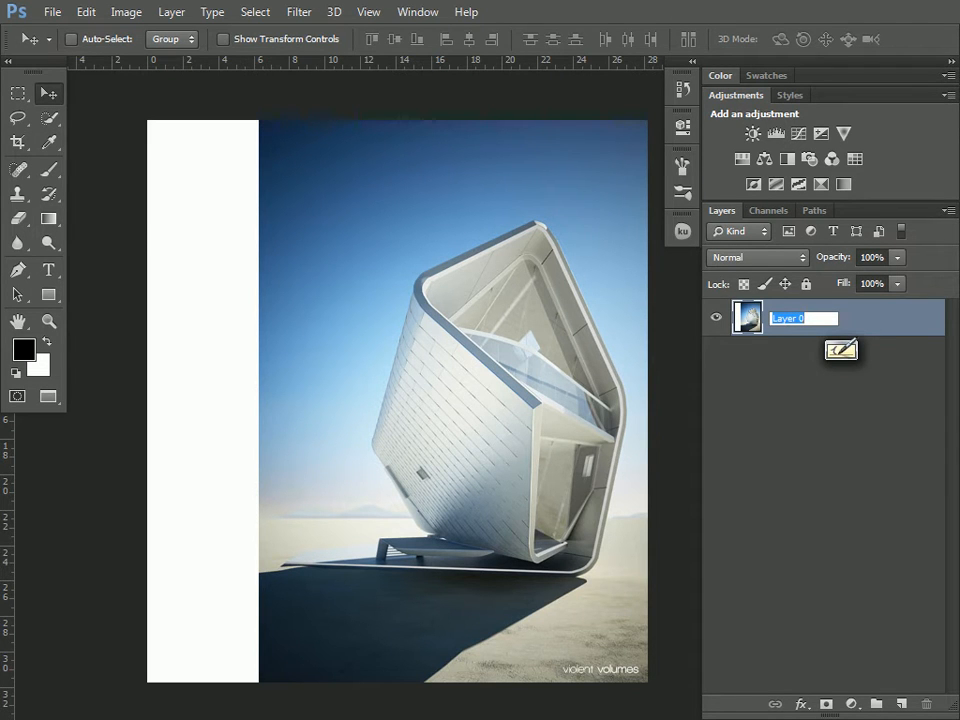
{"action": "type", "text": "orgianl"}
{"action": "key", "text": "BackSpace"}
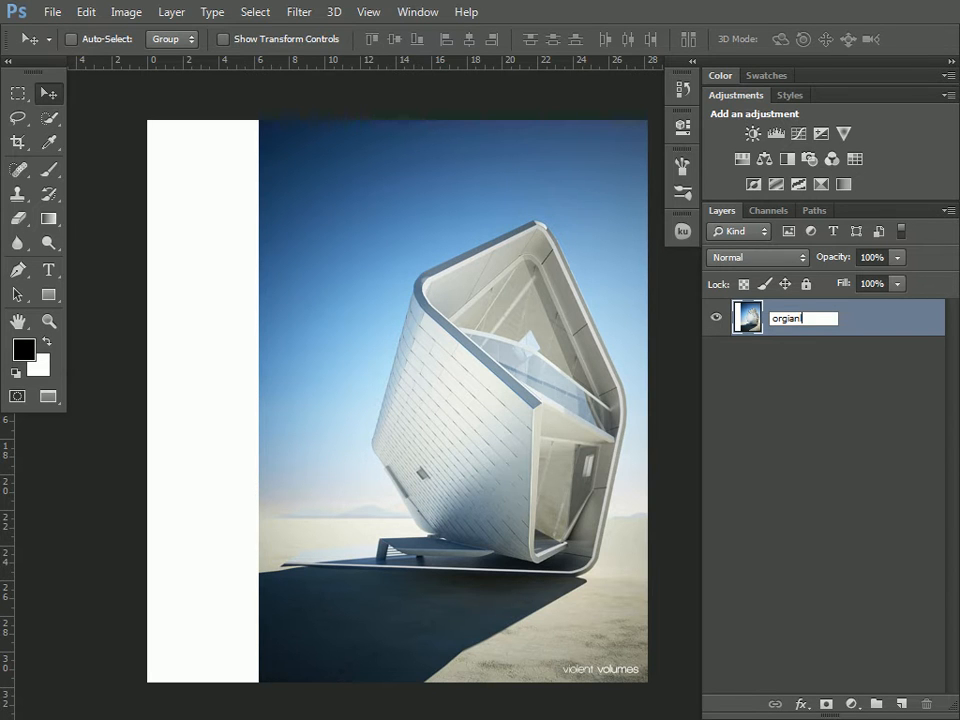
{"action": "type", "text": "l"}
{"action": "key", "text": "Return"}
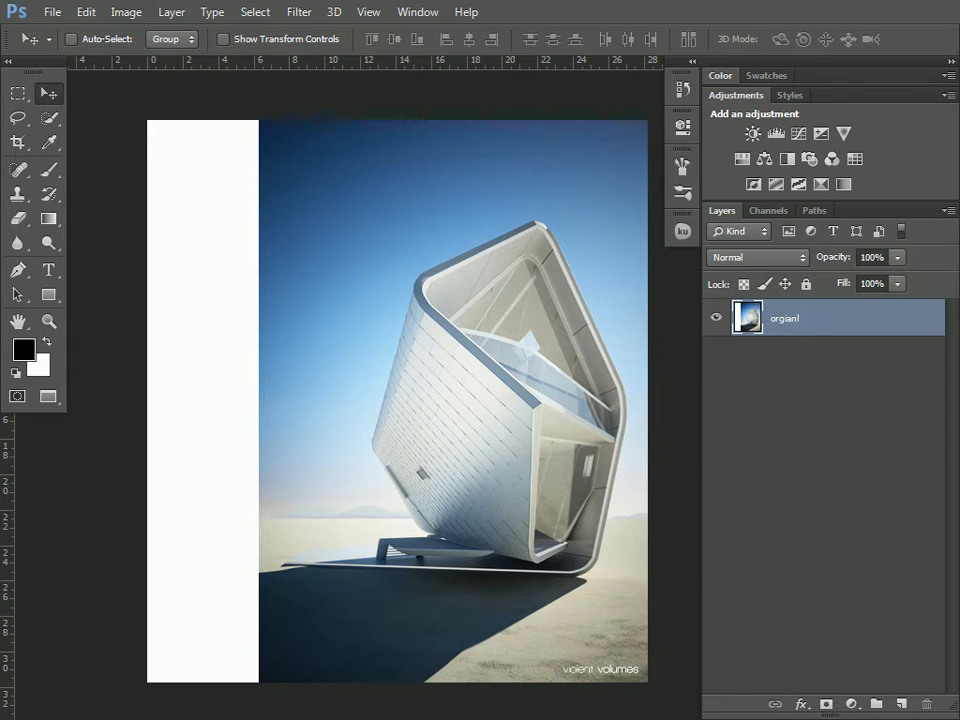
Duplicate the orgianl layer and hide the lower original.
{"action": "double_click", "coordinate": [785, 318]}
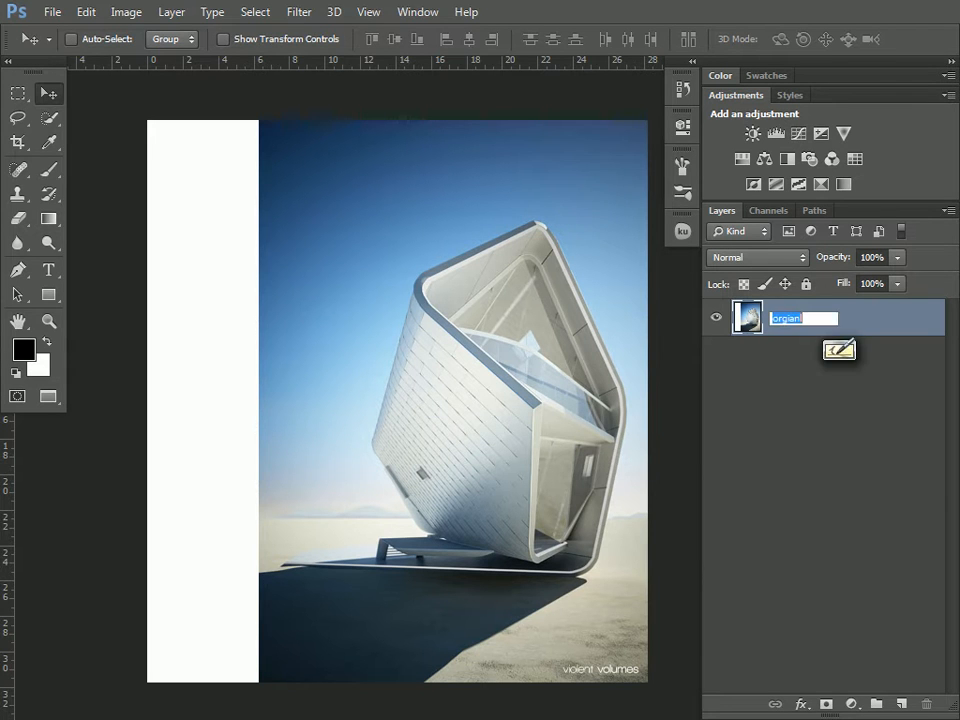
{"action": "left_click", "coordinate": [839, 350]}
{"action": "left_click_drag", "start_coordinate": [839, 322], "coordinate": [901, 704]}
{"action": "left_click_drag", "start_coordinate": [800, 693], "coordinate": [901, 704]}
{"action": "left_click", "coordinate": [716, 355]}
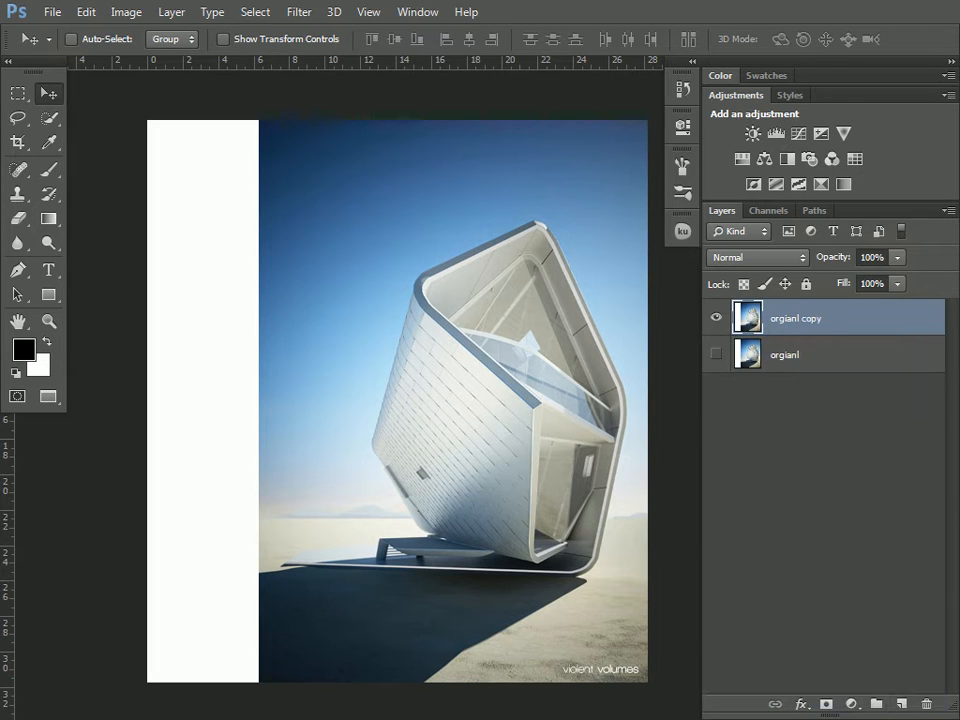
Remove the word "copy" from the duplicated layer's name so it reads "orgianl".
{"action": "left_click", "coordinate": [830, 355]}
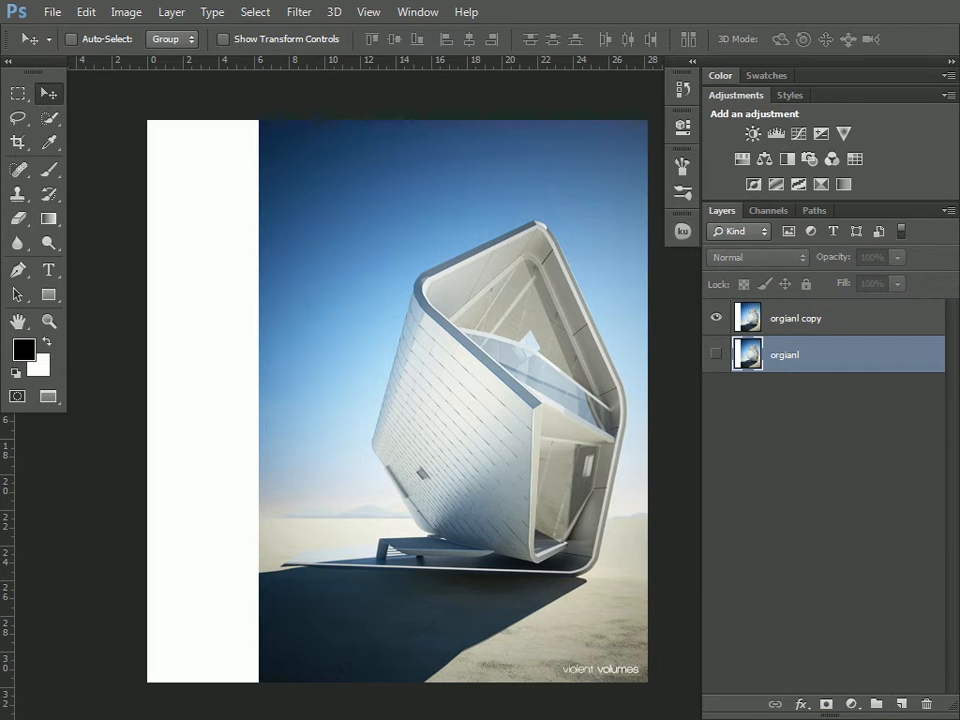
{"action": "left_click", "coordinate": [798, 318]}
{"action": "double_click", "coordinate": [798, 318]}
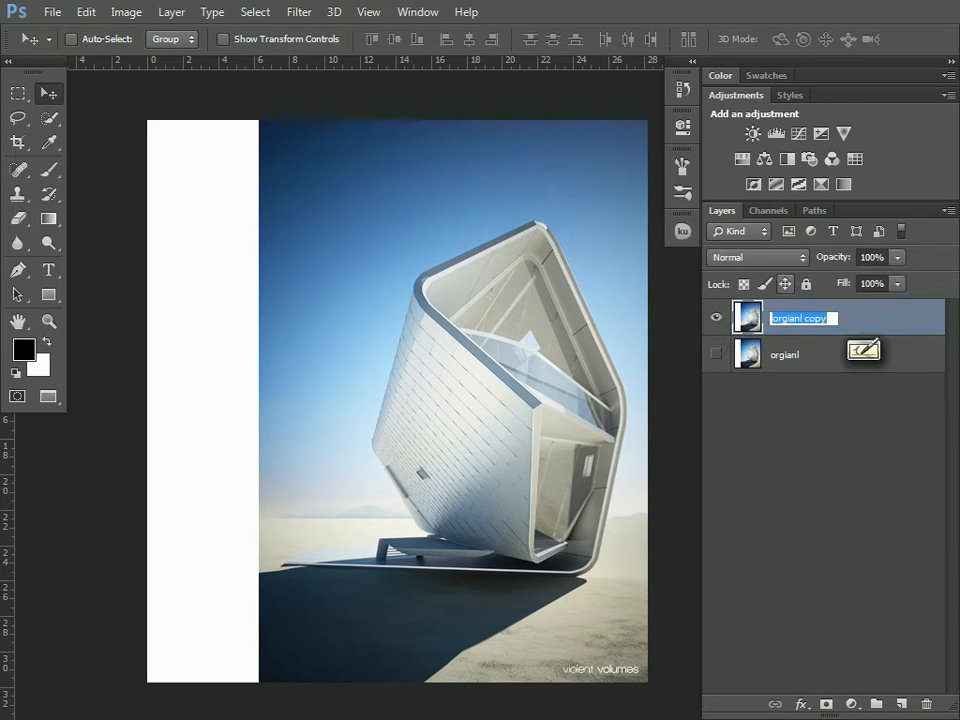
{"action": "key", "text": "Right"}
{"action": "key", "text": "BackSpace"}
{"action": "key", "text": "BackSpace"}
{"action": "key", "text": "BackSpace"}
{"action": "key", "text": "BackSpace"}
{"action": "key", "text": "BackSpace"}
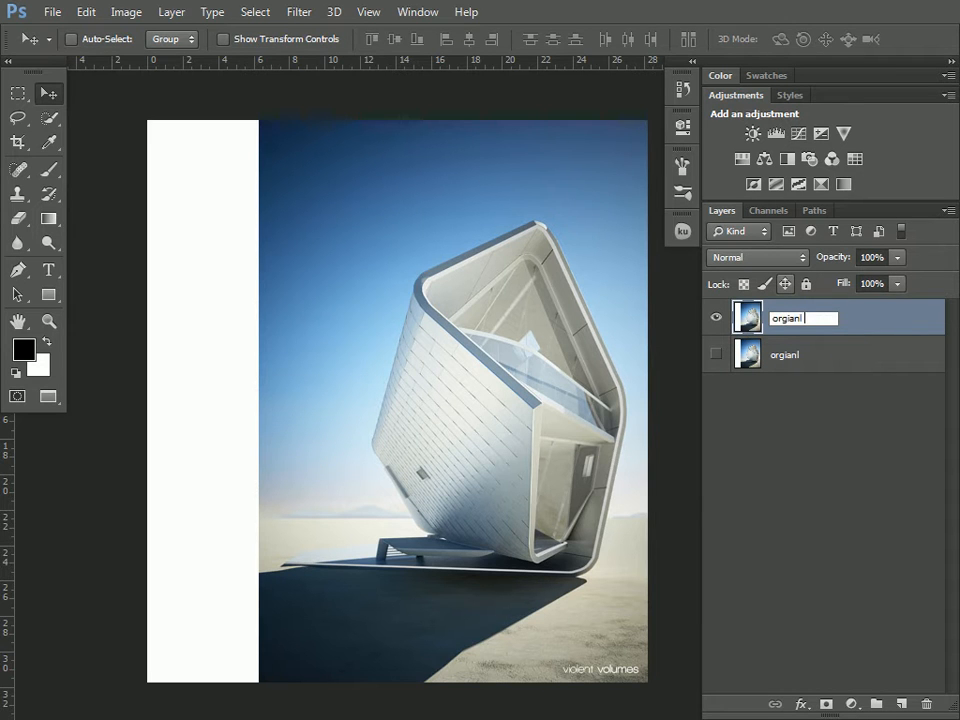
{"action": "key", "text": "Return"}
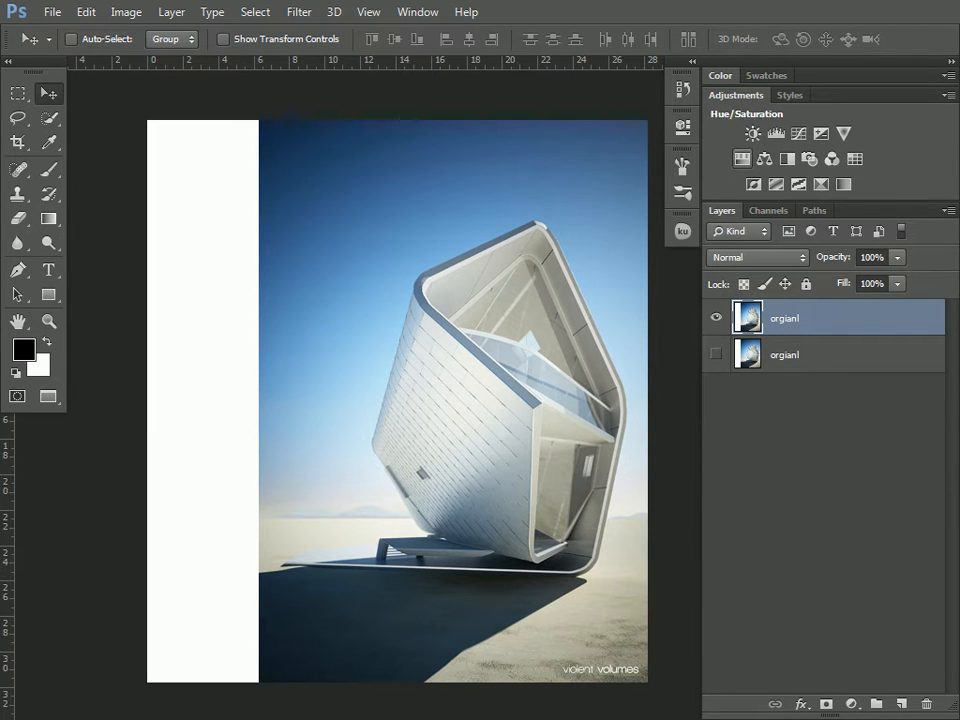
Try a Hue/Saturation adjustment layer above the visible image layer, shifting the hue to +87 and to -9.
{"action": "left_click", "coordinate": [742, 158]}
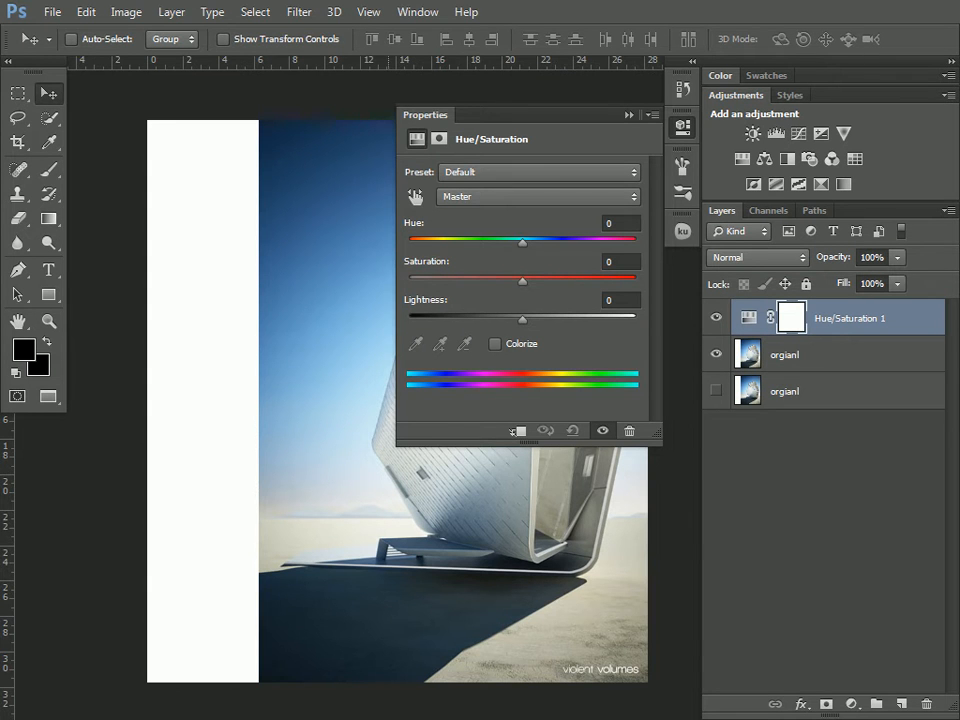
{"action": "left_click_drag", "start_coordinate": [522, 243], "coordinate": [593, 243]}
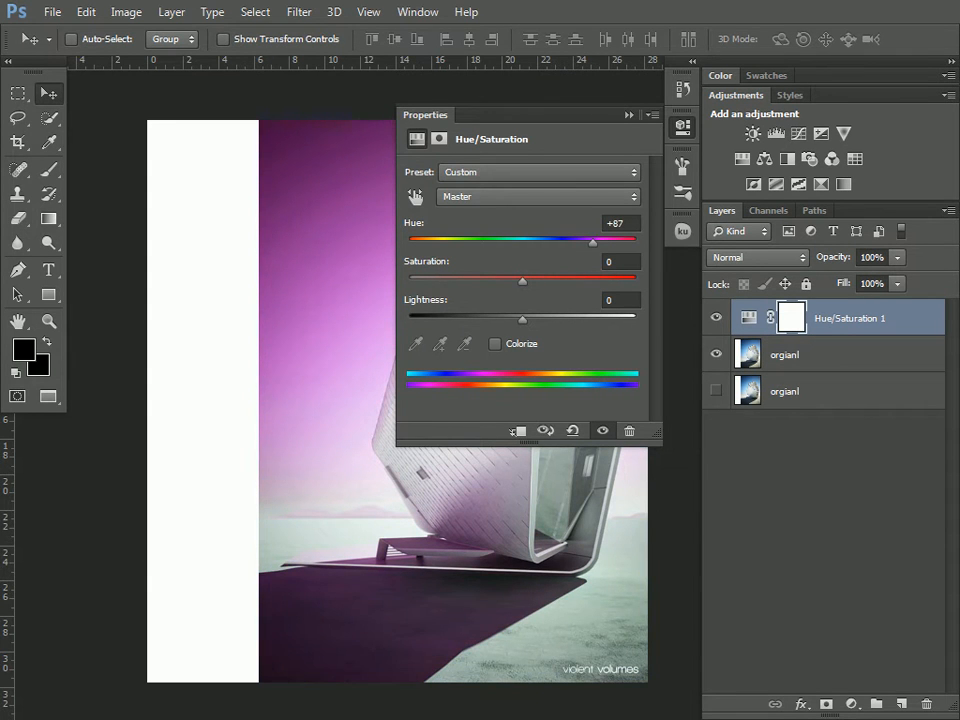
{"action": "left_click_drag", "start_coordinate": [366, 300], "coordinate": [186, 308]}
{"action": "left_click_drag", "start_coordinate": [593, 243], "coordinate": [512, 243]}
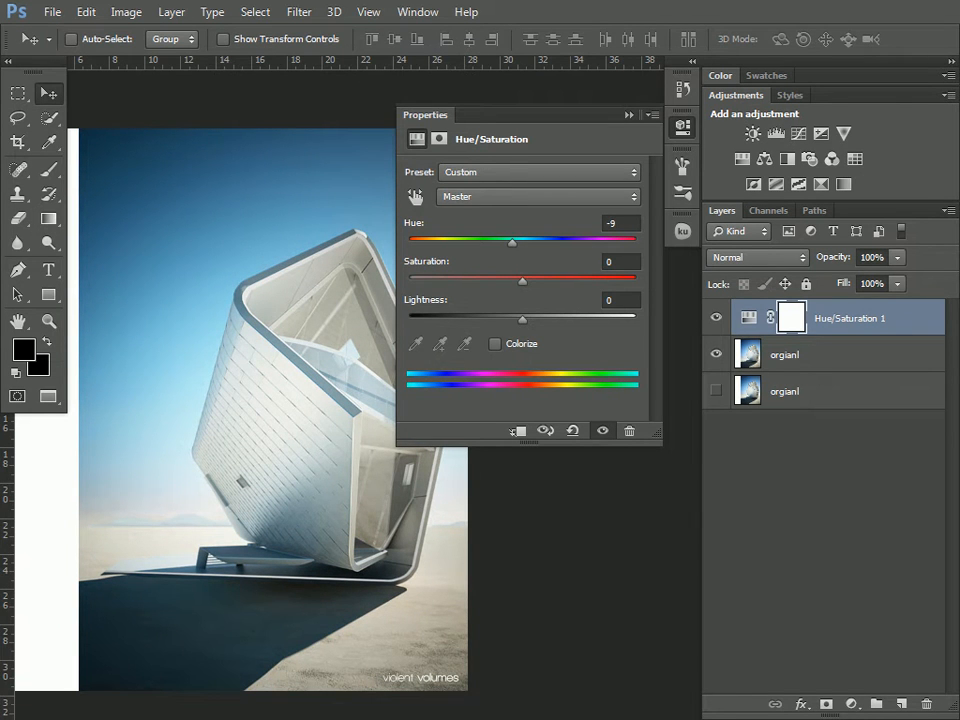
Try colorizing the Hue/Saturation adjustment with hue 219, saturation 45 and lightness -43, and delete the adjustment layer.
{"action": "left_click", "coordinate": [494, 343]}
{"action": "left_click_drag", "start_coordinate": [409, 243], "coordinate": [547, 243]}
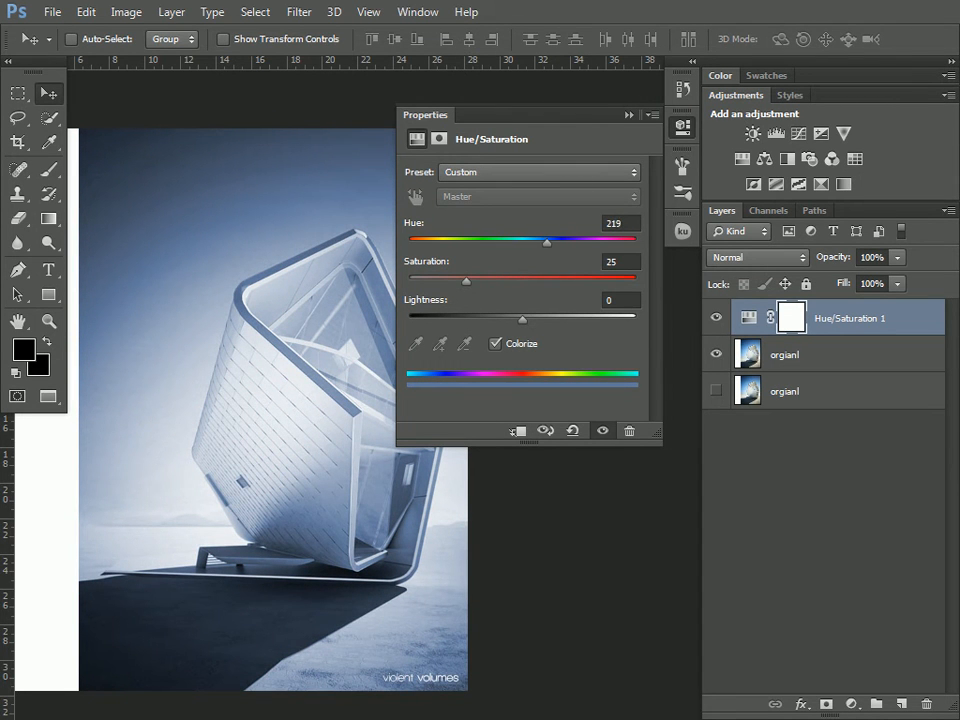
{"action": "left_click_drag", "start_coordinate": [522, 320], "coordinate": [474, 320]}
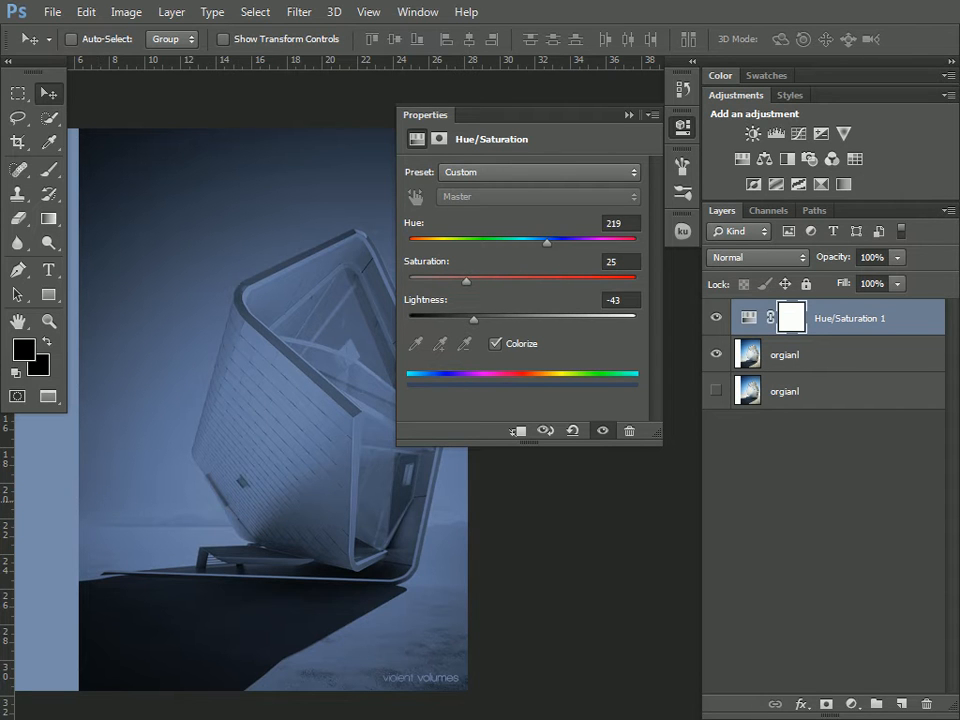
{"action": "left_click_drag", "start_coordinate": [466, 281], "coordinate": [512, 281]}
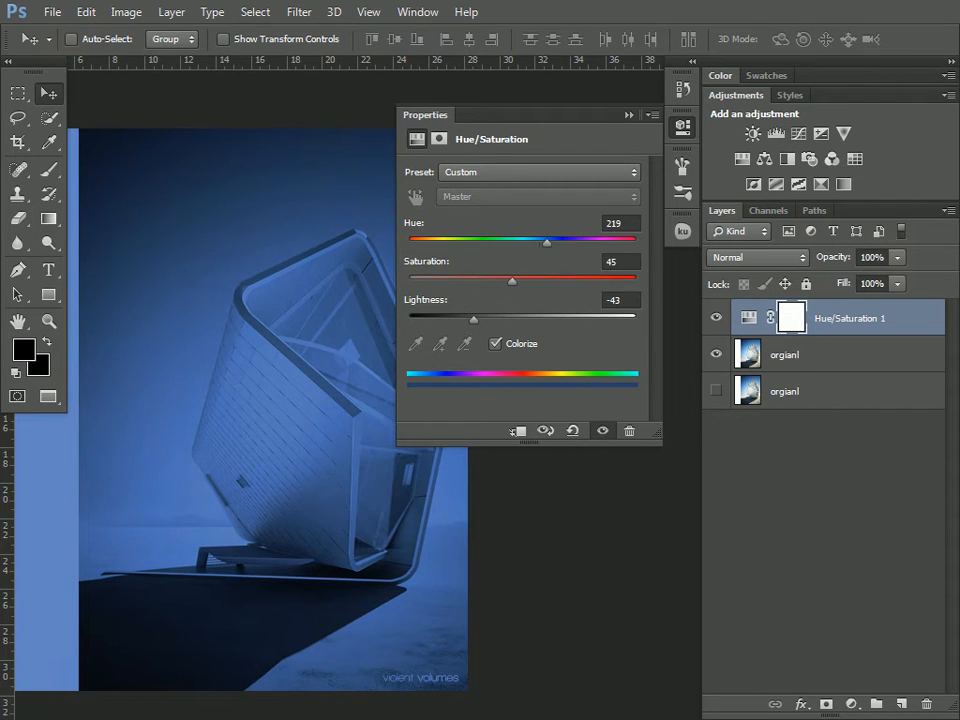
{"action": "key", "text": "Delete"}
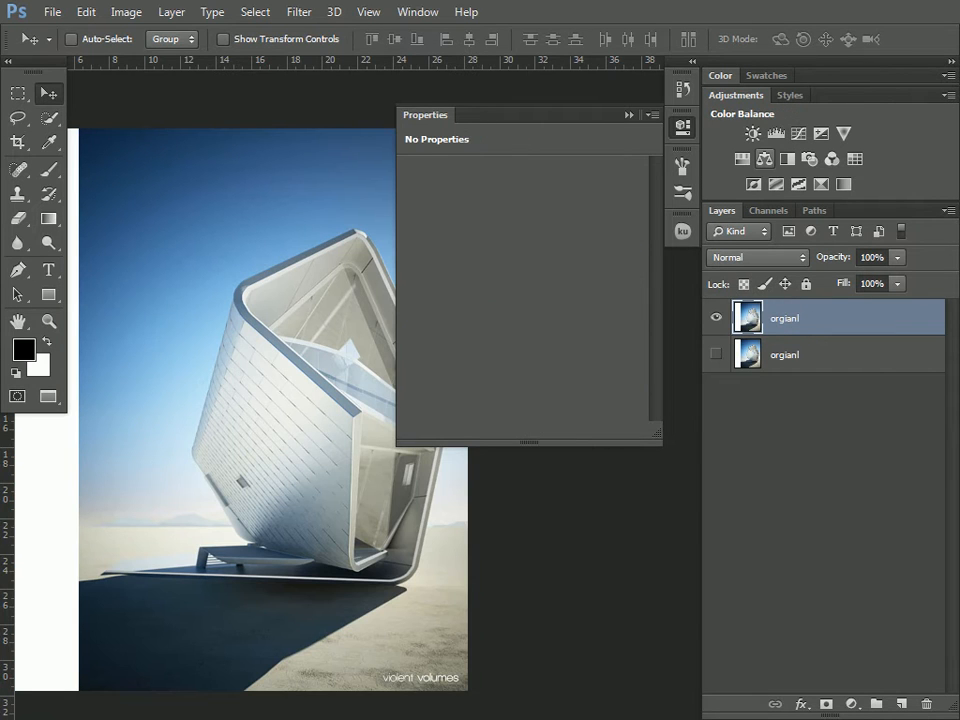
Try a Color Balance adjustment layer on the midtones with Cyan/Red at -23 and Yellow/Blue at +46.
{"action": "left_click", "coordinate": [764, 158]}
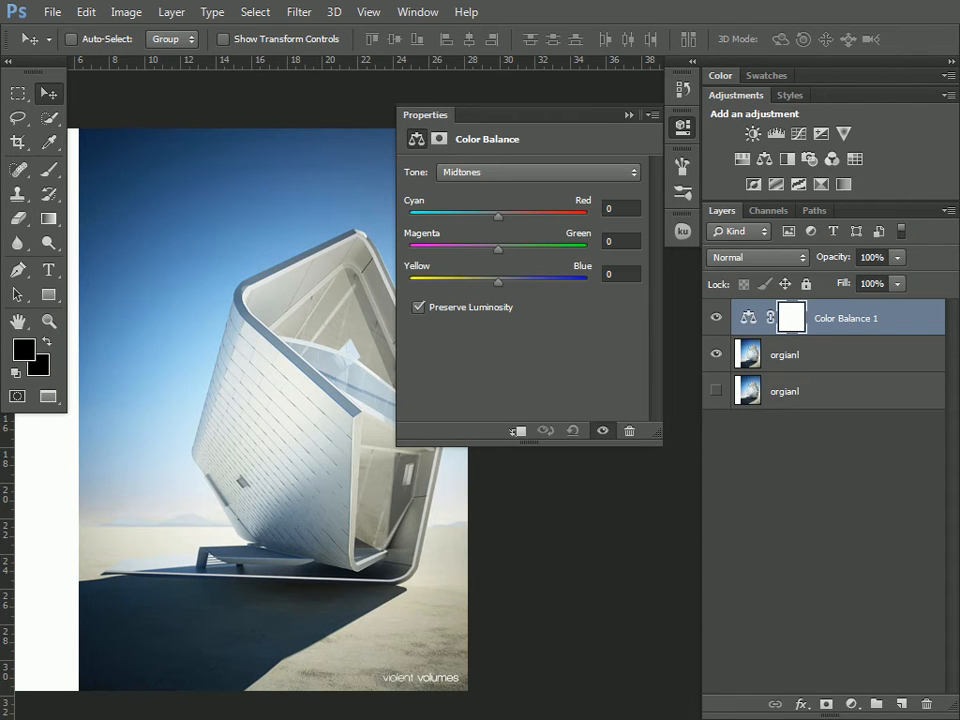
{"action": "left_click", "coordinate": [538, 172]}
{"action": "left_click", "coordinate": [538, 206]}
{"action": "left_click", "coordinate": [538, 172]}
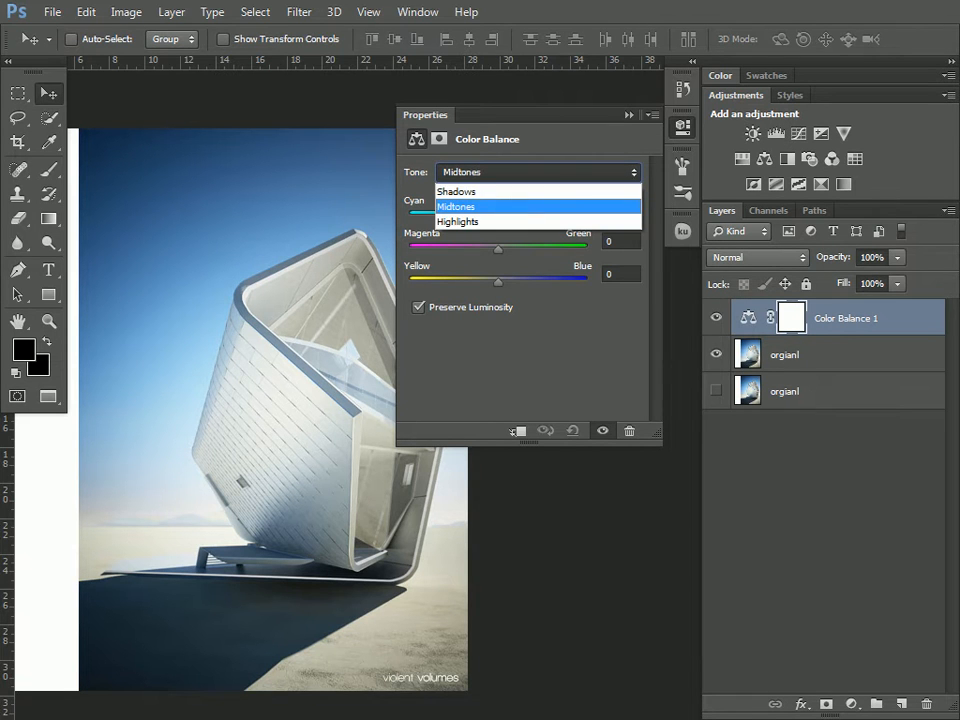
{"action": "left_click", "coordinate": [538, 206]}
{"action": "left_click_drag", "start_coordinate": [498, 282], "coordinate": [539, 282]}
{"action": "left_click_drag", "start_coordinate": [498, 216], "coordinate": [478, 216]}
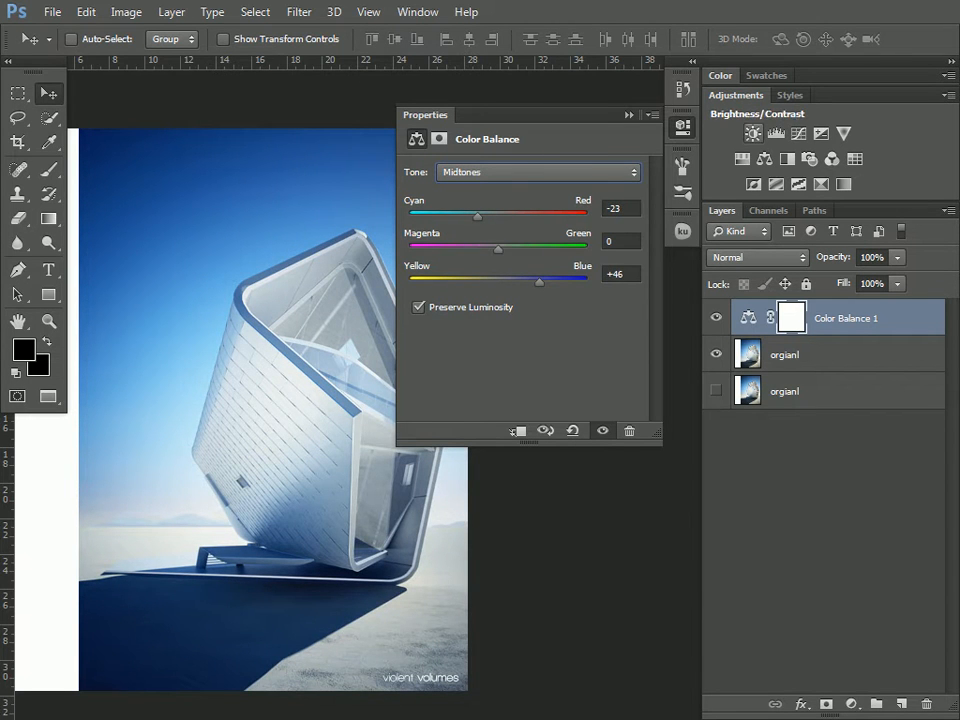
Try darkening with a Brightness/Contrast adjustment layer, and delete both it and the Color Balance layer.
{"action": "left_click", "coordinate": [752, 133]}
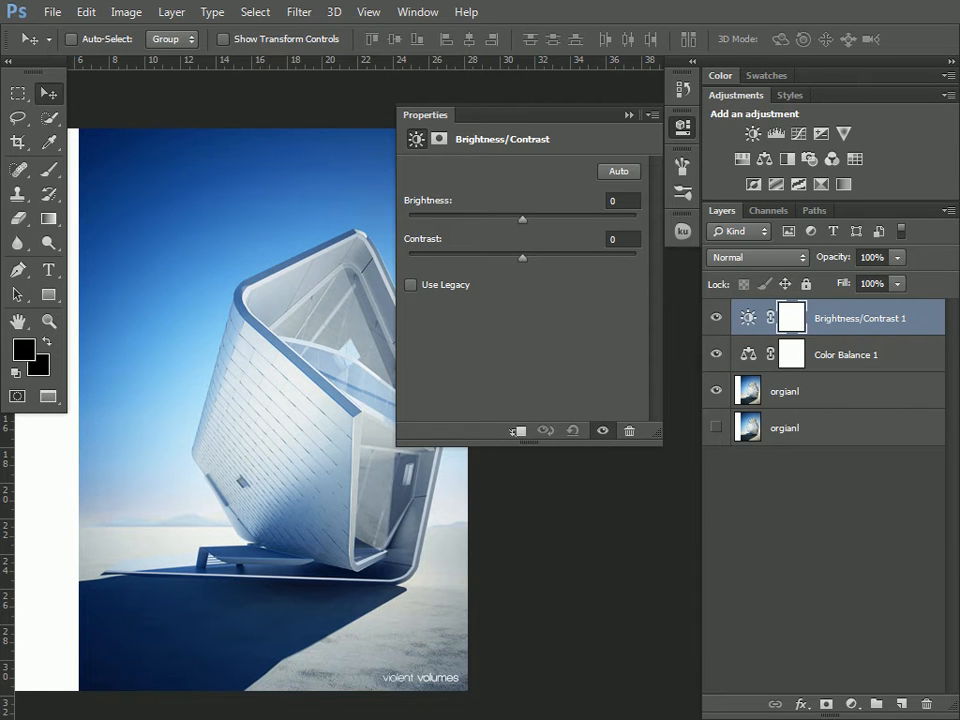
{"action": "left_click_drag", "start_coordinate": [522, 218], "coordinate": [466, 218]}
{"action": "key", "text": "Delete"}
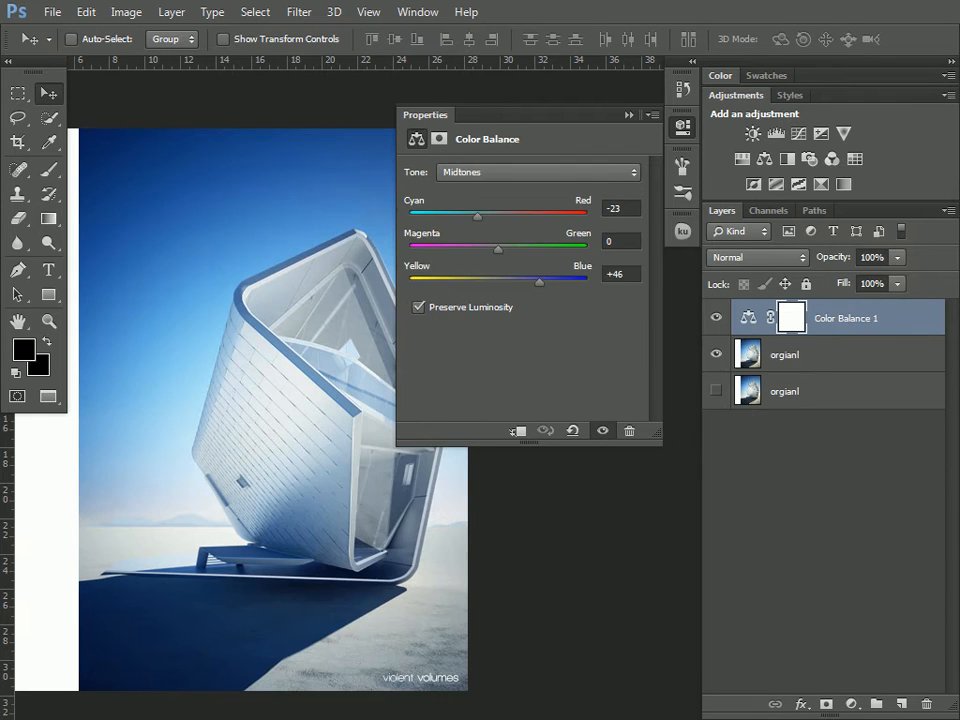
{"action": "key", "text": "Delete"}
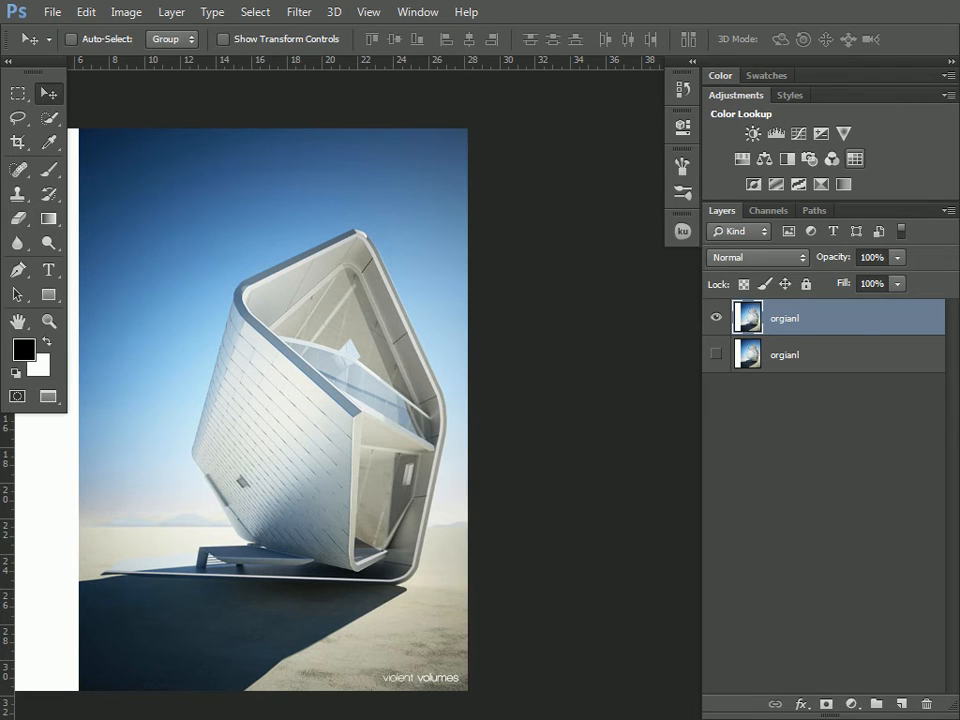
Add a Color Lookup adjustment layer above the visible image, compare the 3DLUT presets on it and choose Moonlight.3DL.
{"action": "left_click", "coordinate": [854, 159]}
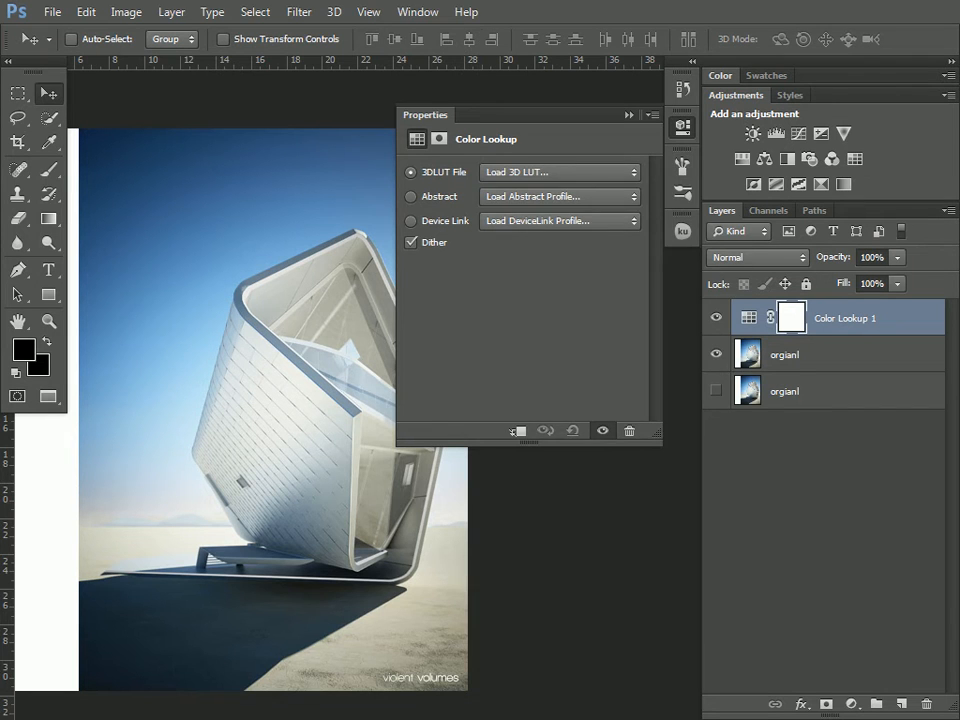
{"action": "left_click", "coordinate": [560, 172]}
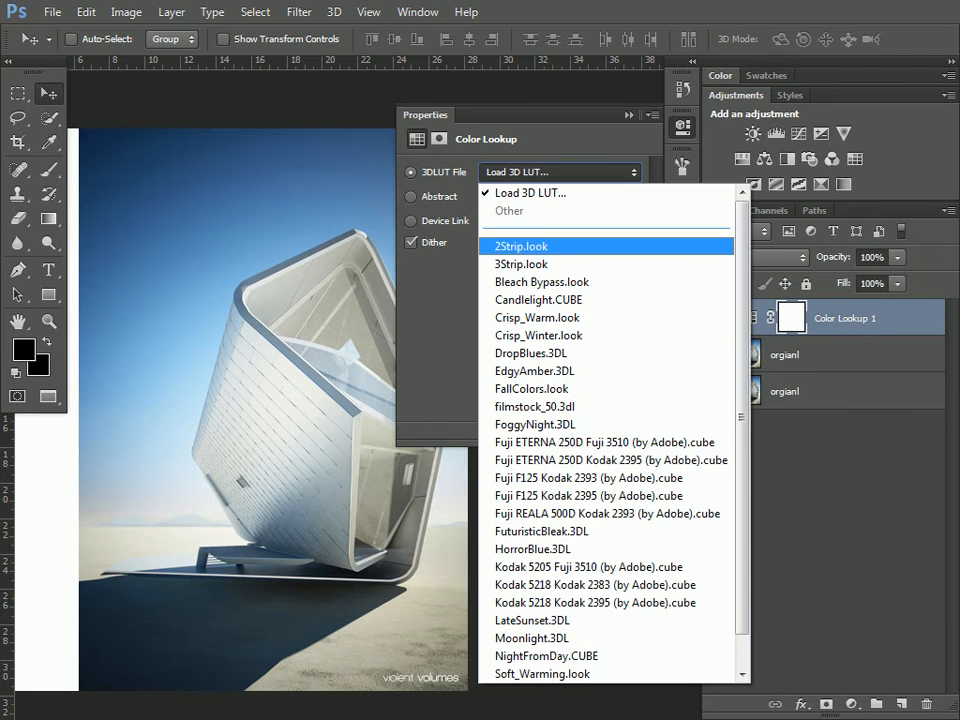
{"action": "key", "text": "Return"}
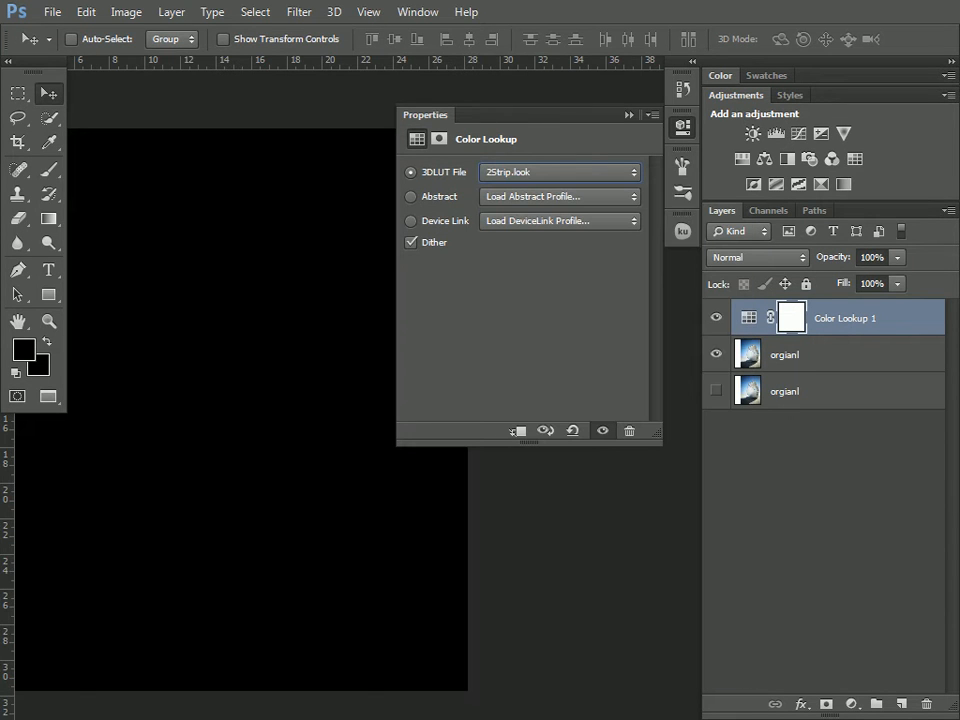
{"action": "key", "text": "Down"}
{"action": "key", "text": "Down"}
{"action": "key", "text": "Down"}
{"action": "key", "text": "Down"}
{"action": "key", "text": "Down"}
{"action": "key", "text": "Down"}
{"action": "key", "text": "Down"}
{"action": "key", "text": "Down"}
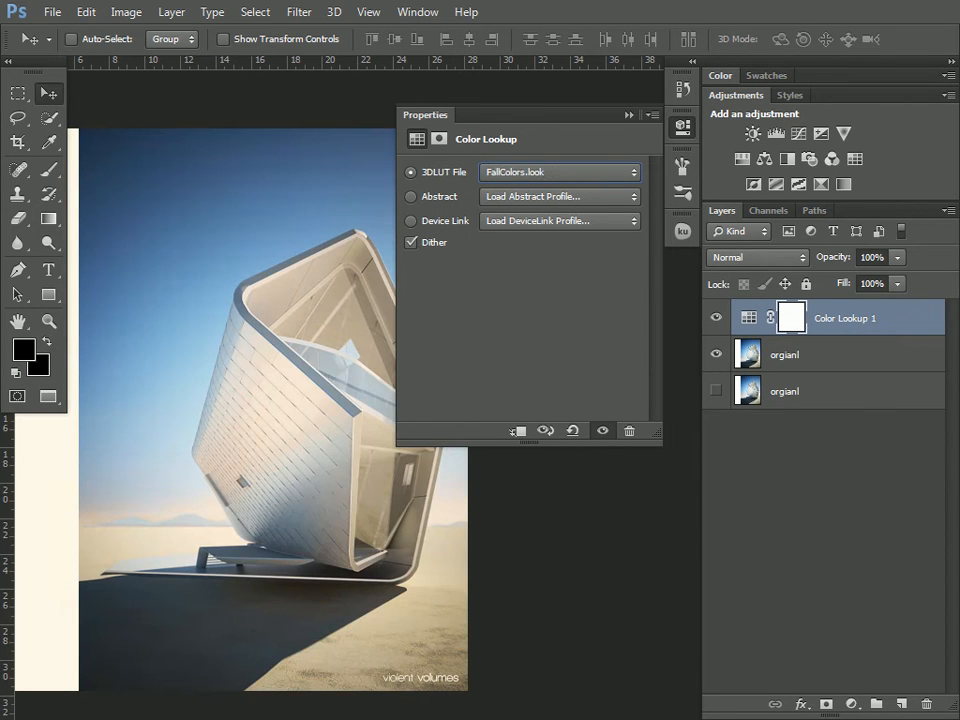
{"action": "key", "text": "Down"}
{"action": "key", "text": "Down"}
{"action": "key", "text": "Down"}
{"action": "key", "text": "Down"}
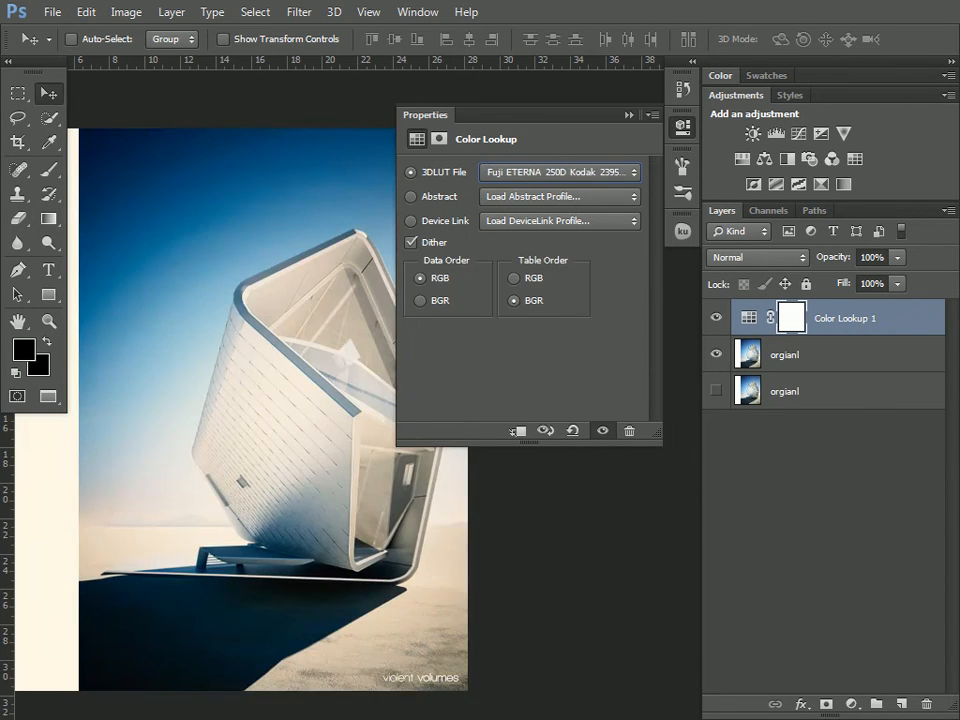
{"action": "key", "text": "Down"}
{"action": "key", "text": "Down"}
{"action": "key", "text": "Down"}
{"action": "key", "text": "Down"}
{"action": "key", "text": "Down"}
{"action": "key", "text": "Down"}
{"action": "key", "text": "Down"}
{"action": "key", "text": "Down"}
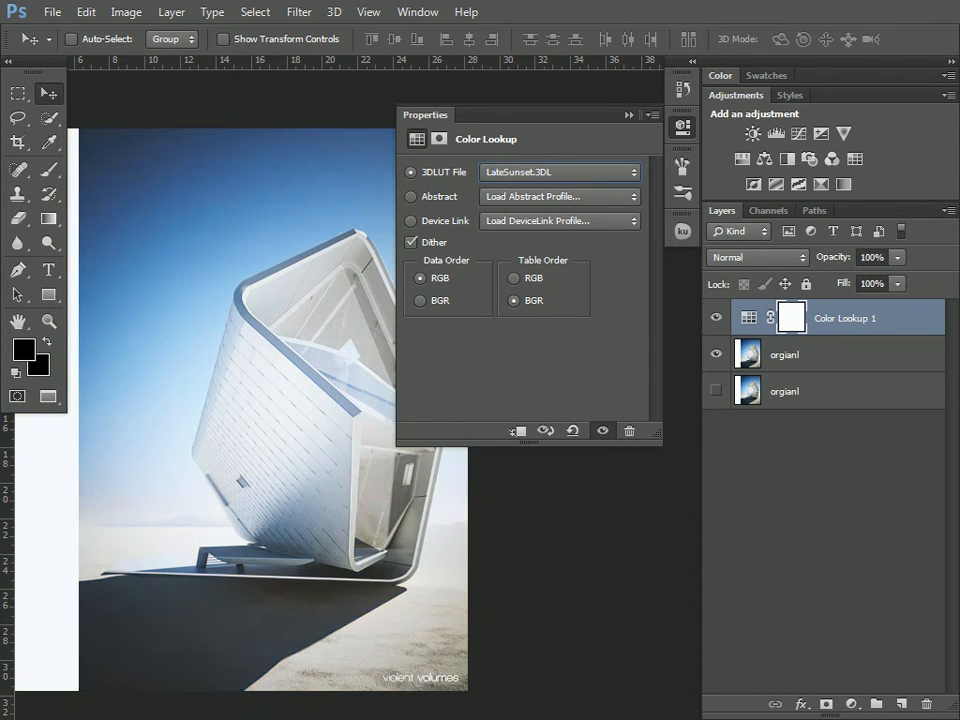
{"action": "key", "text": "Down"}
{"action": "key", "text": "Down"}
{"action": "key", "text": "Down"}
{"action": "key", "text": "Up"}
{"action": "key", "text": "Up"}
{"action": "key", "text": "Down"}
{"action": "key", "text": "Down"}
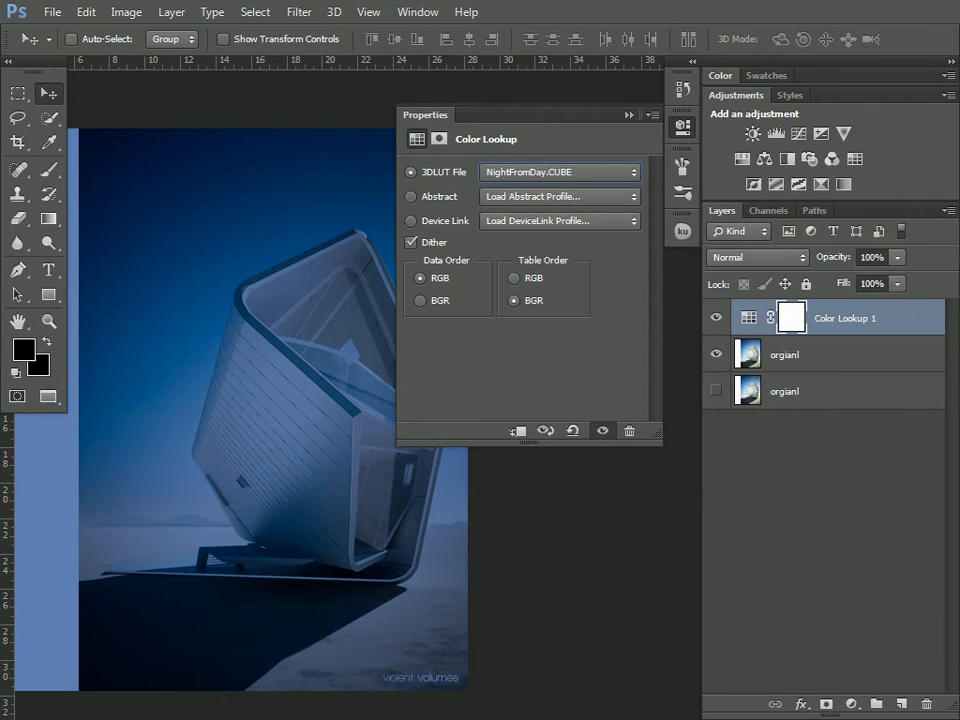
{"action": "key", "text": "Up"}
{"action": "key", "text": "Down"}
{"action": "key", "text": "Up"}
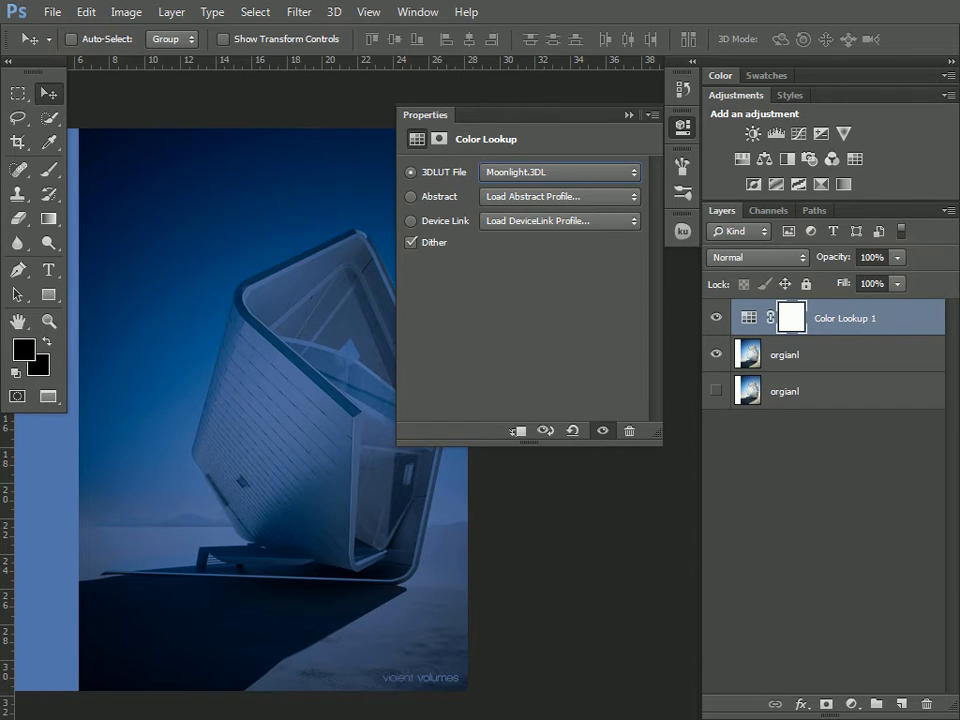
Collapse the adjustment's properties, select the orgianl layer directly below Color Lookup 1, and toggle its visibility off and back on.
{"action": "left_click", "coordinate": [823, 500]}
{"action": "left_click", "coordinate": [683, 127]}
{"action": "left_click", "coordinate": [845, 318]}
{"action": "left_click", "coordinate": [748, 318]}
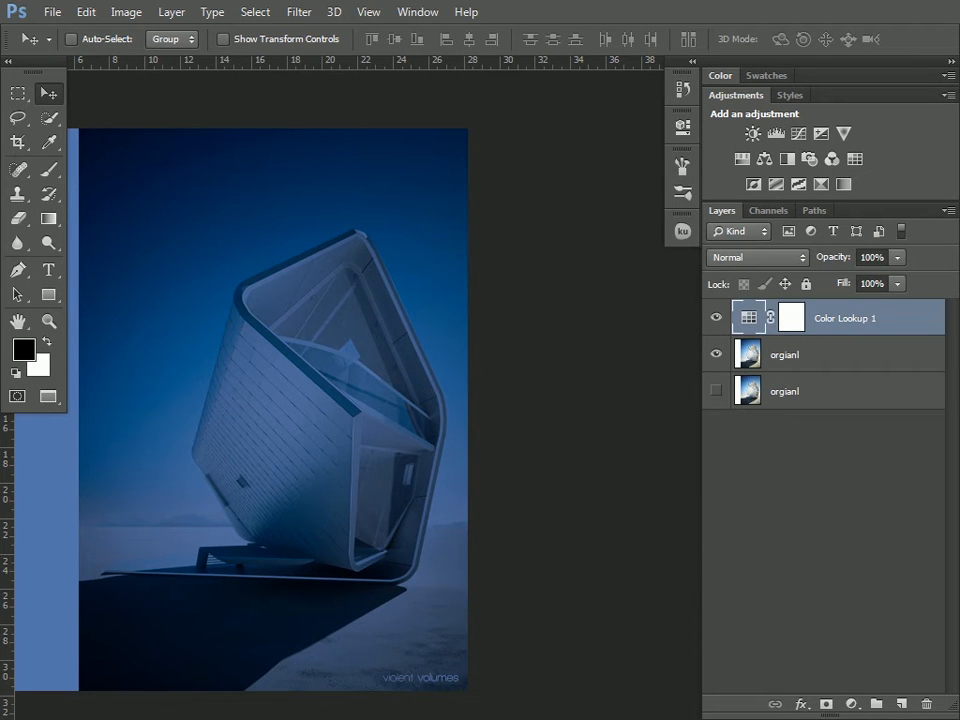
{"action": "left_click_drag", "start_coordinate": [315, 350], "coordinate": [512, 331]}
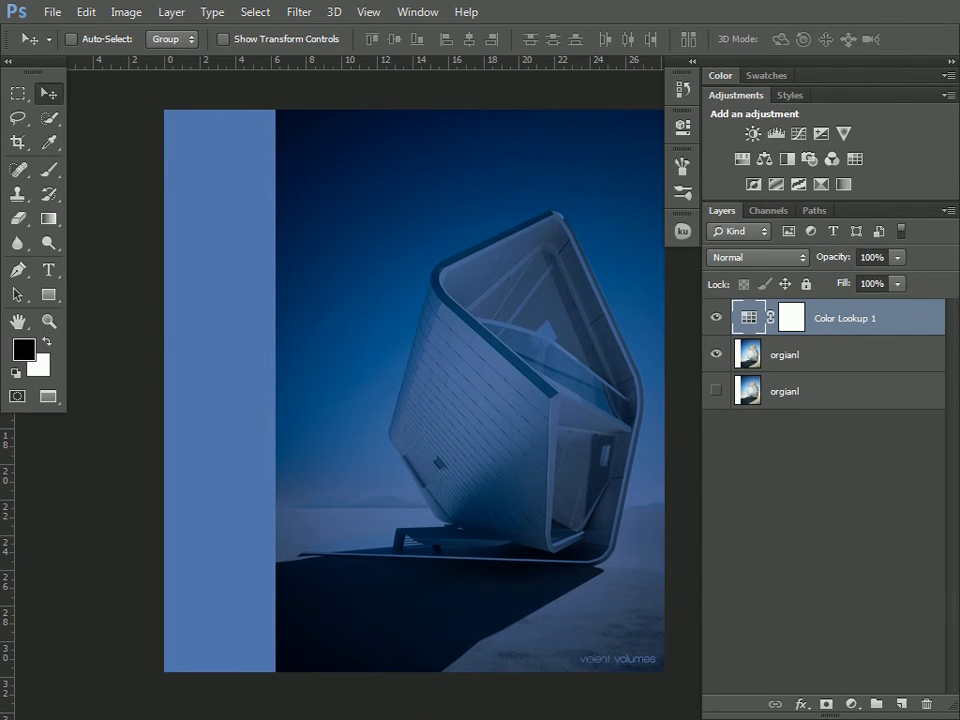
{"action": "left_click", "coordinate": [800, 354]}
{"action": "left_click", "coordinate": [715, 354]}
{"action": "left_click", "coordinate": [715, 354]}
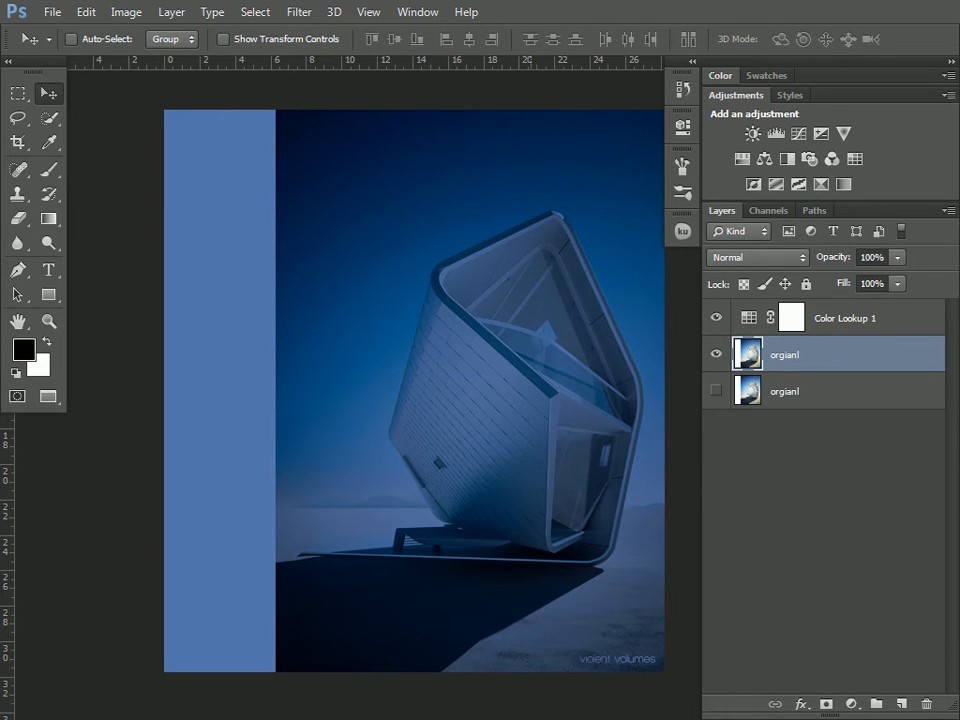
Switch to the new-viz folder in File Explorer, browse its images and preview wallpaper-149890.jpg.
{"action": "key", "text": "f"}
{"action": "key", "text": "f"}
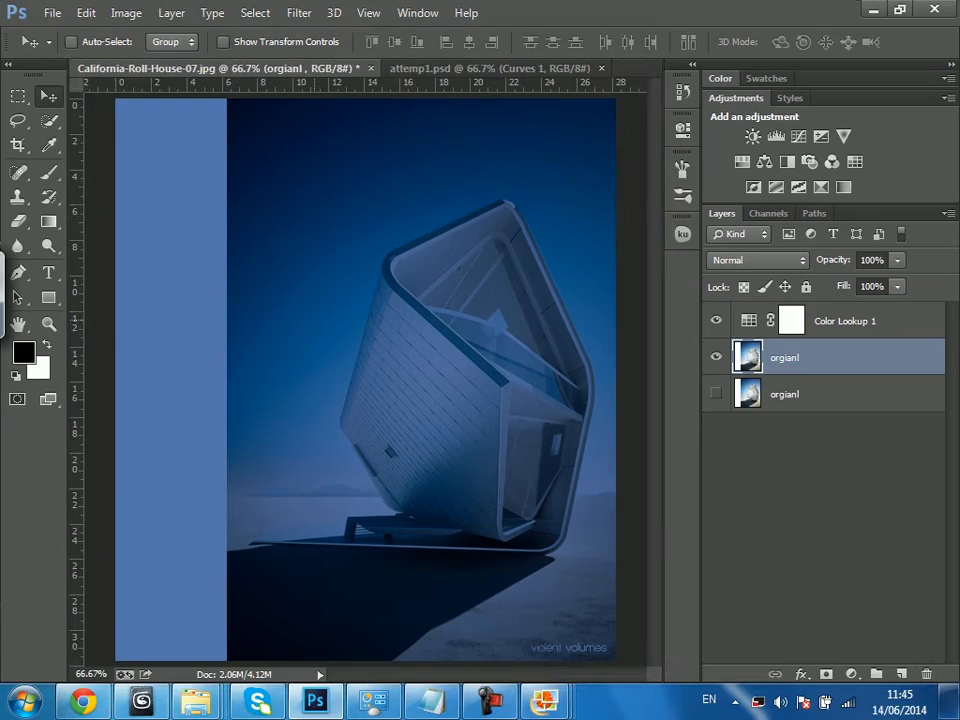
{"action": "mouse_move", "coordinate": [196, 700]}
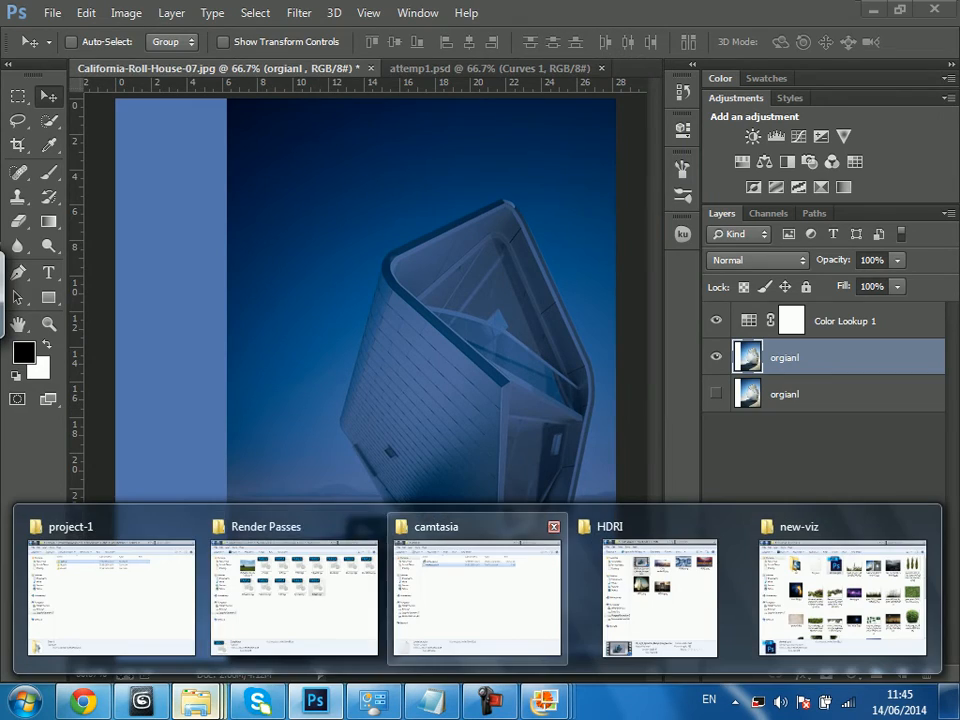
{"action": "mouse_move", "coordinate": [477, 597]}
{"action": "mouse_move", "coordinate": [294, 597]}
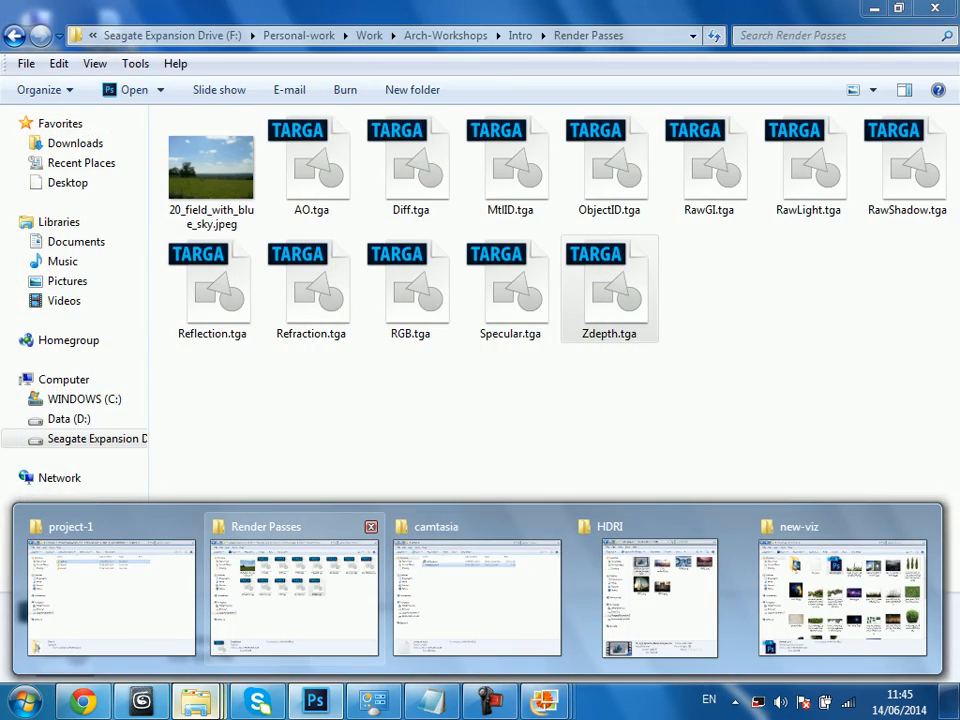
{"action": "left_click", "coordinate": [842, 597]}
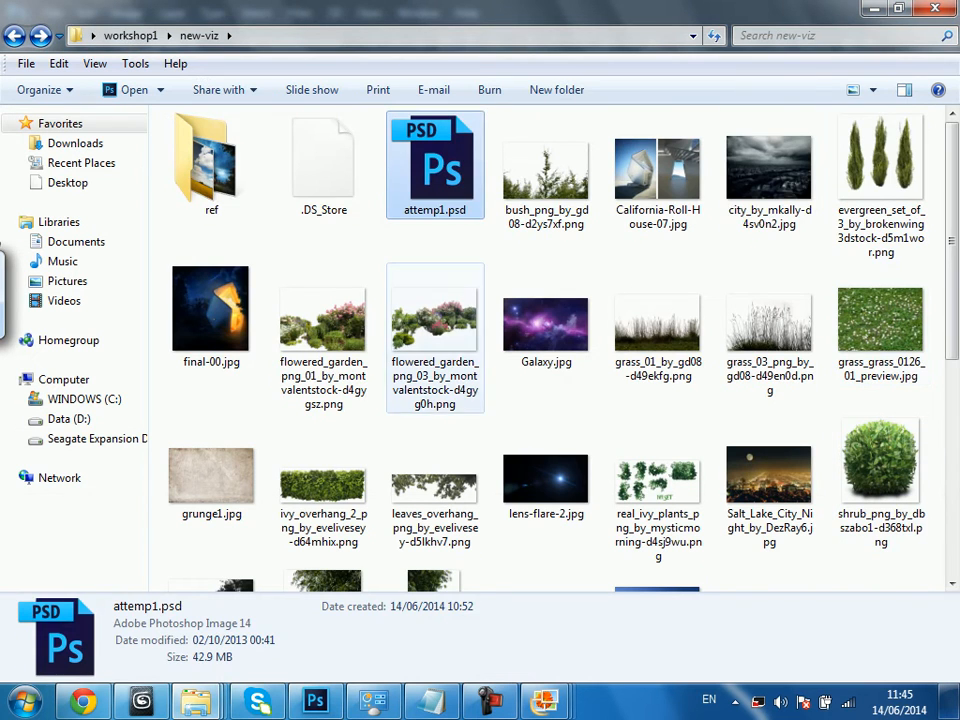
{"action": "left_click", "coordinate": [434, 330]}
{"action": "scroll", "coordinate": [760, 268], "scroll_direction": "down", "scroll_amount": 3}
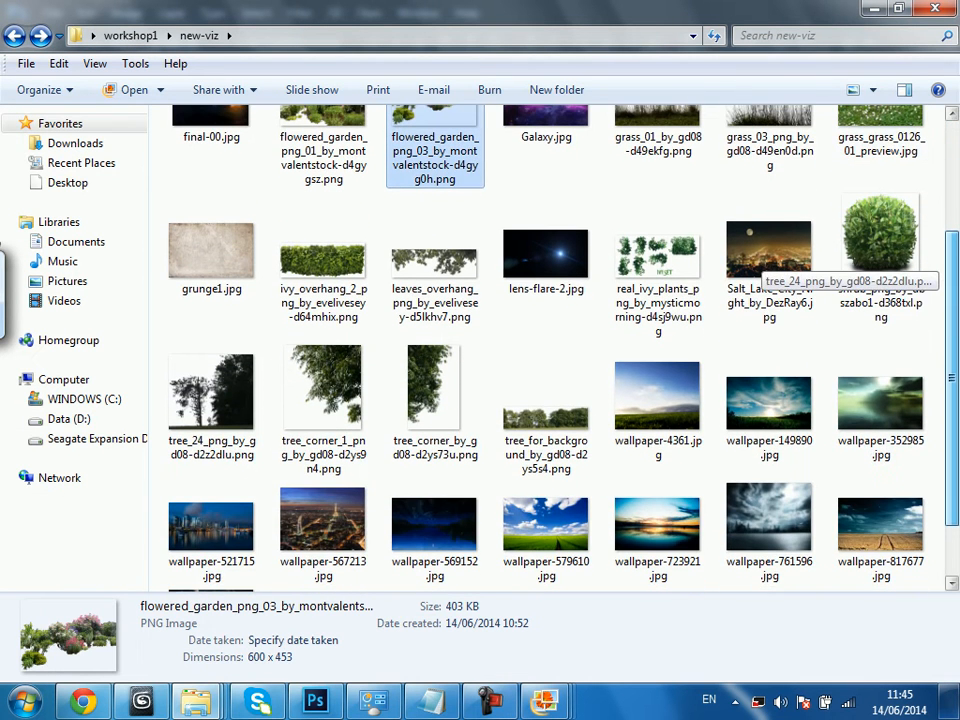
{"action": "left_click_drag", "start_coordinate": [951, 281], "coordinate": [951, 280]}
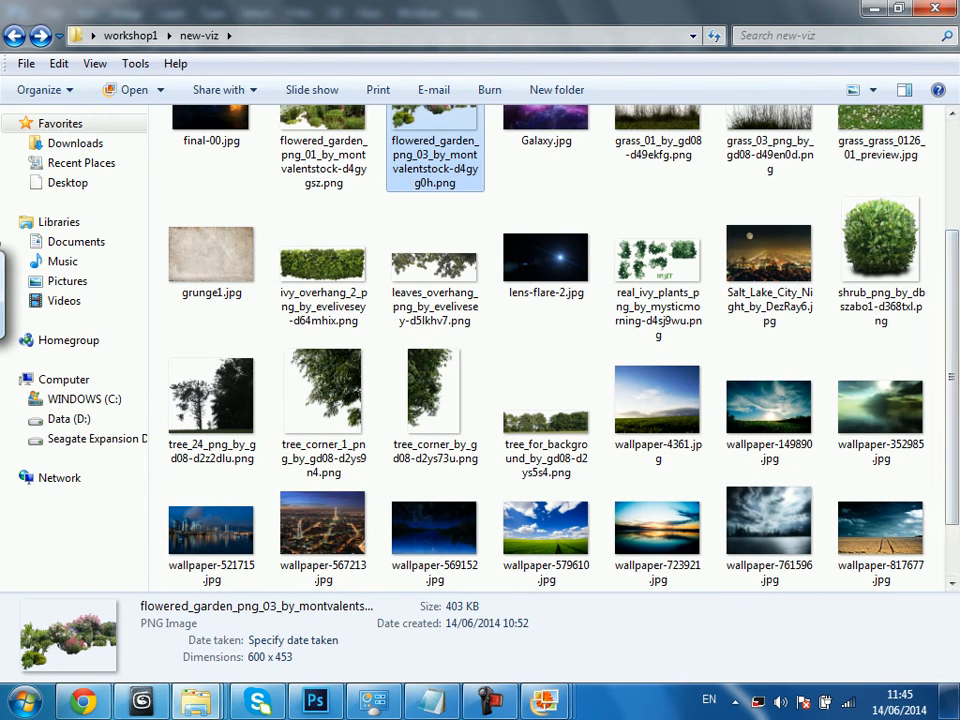
{"action": "left_click", "coordinate": [769, 406]}
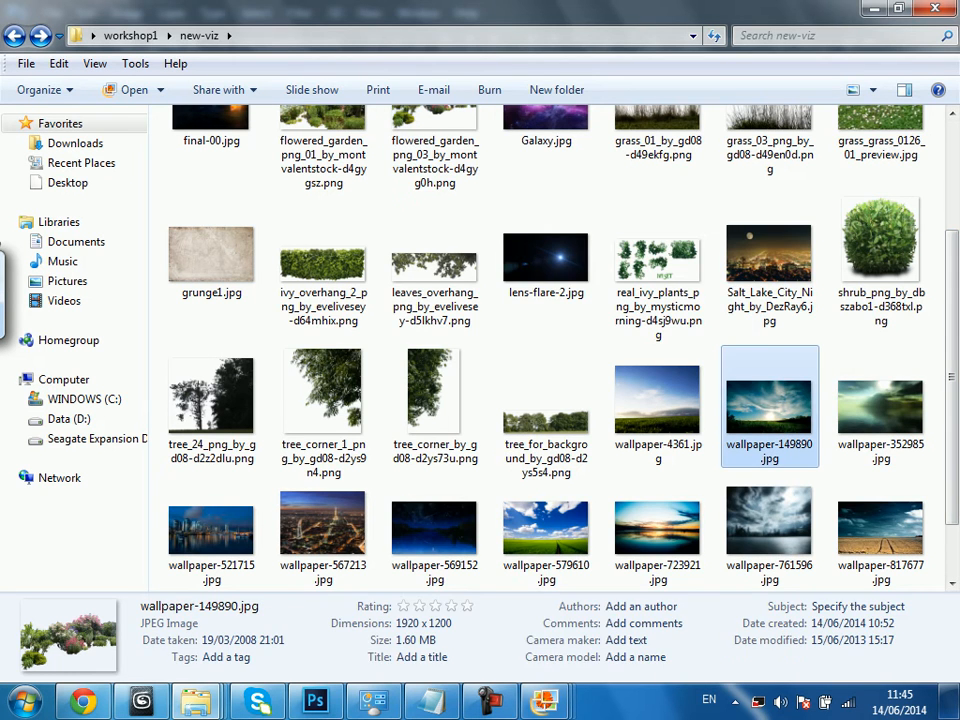
{"action": "double_click", "coordinate": [774, 412]}
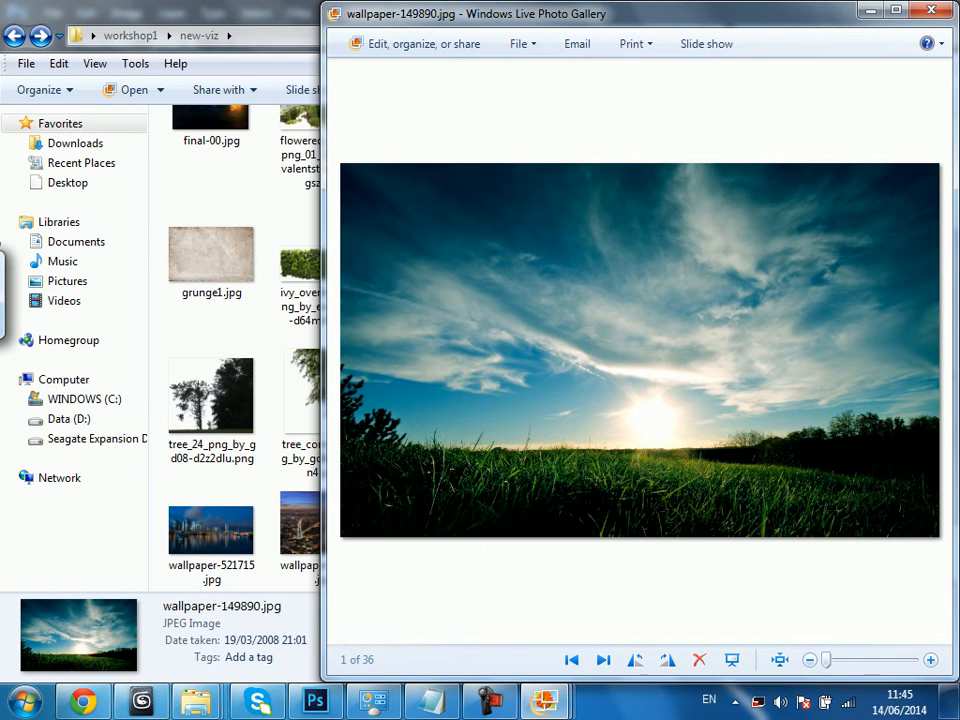
Place wallpaper-149890.jpg into the California-Roll-House-07 document beneath the Color Lookup adjustment and rasterize its layer.
{"action": "left_click", "coordinate": [930, 9]}
{"action": "left_click_drag", "start_coordinate": [766, 408], "coordinate": [366, 380]}
{"action": "key", "text": "Return"}
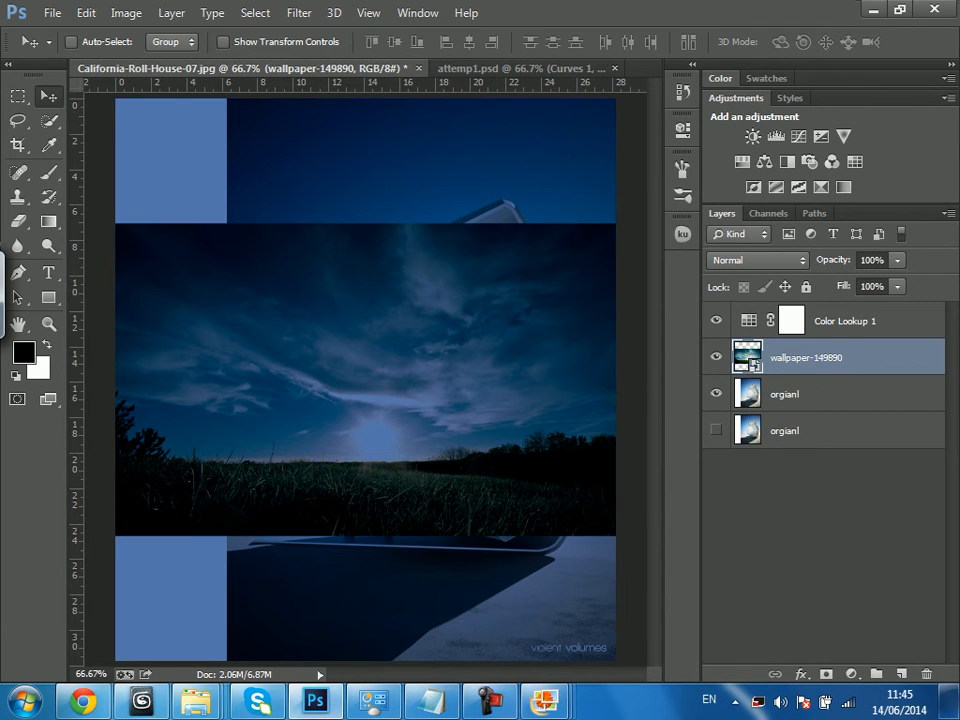
{"action": "right_click", "coordinate": [806, 357]}
{"action": "left_click", "coordinate": [499, 281]}
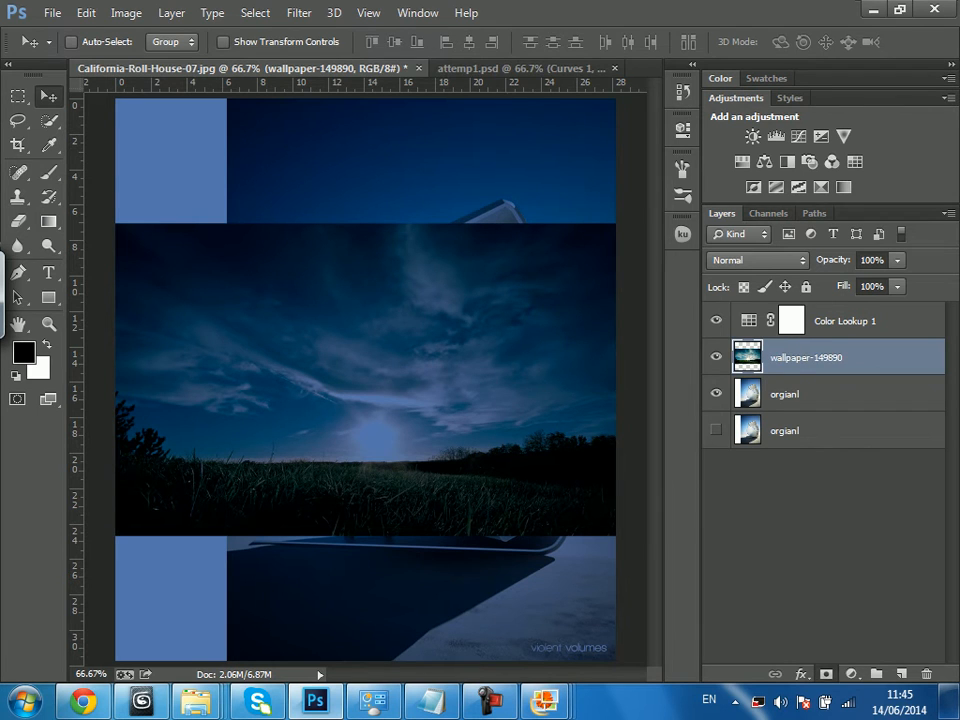
Add a layer mask to the wallpaper-149890 layer and toggle the layer's visibility off and back on.
{"action": "left_click", "coordinate": [826, 674]}
{"action": "key", "text": "b"}
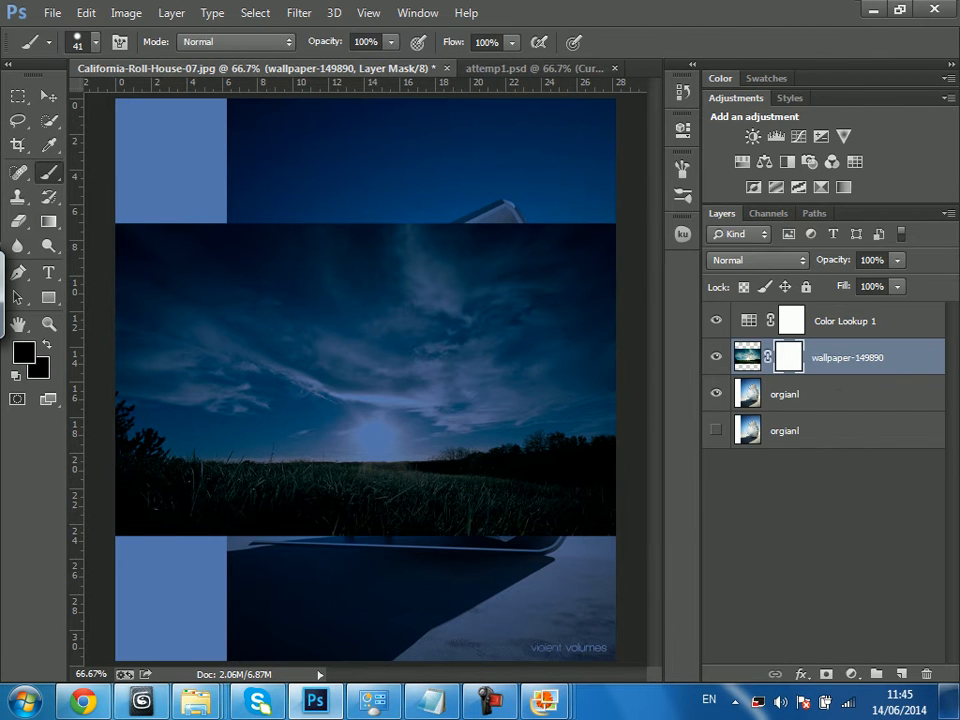
{"action": "left_click", "coordinate": [716, 357]}
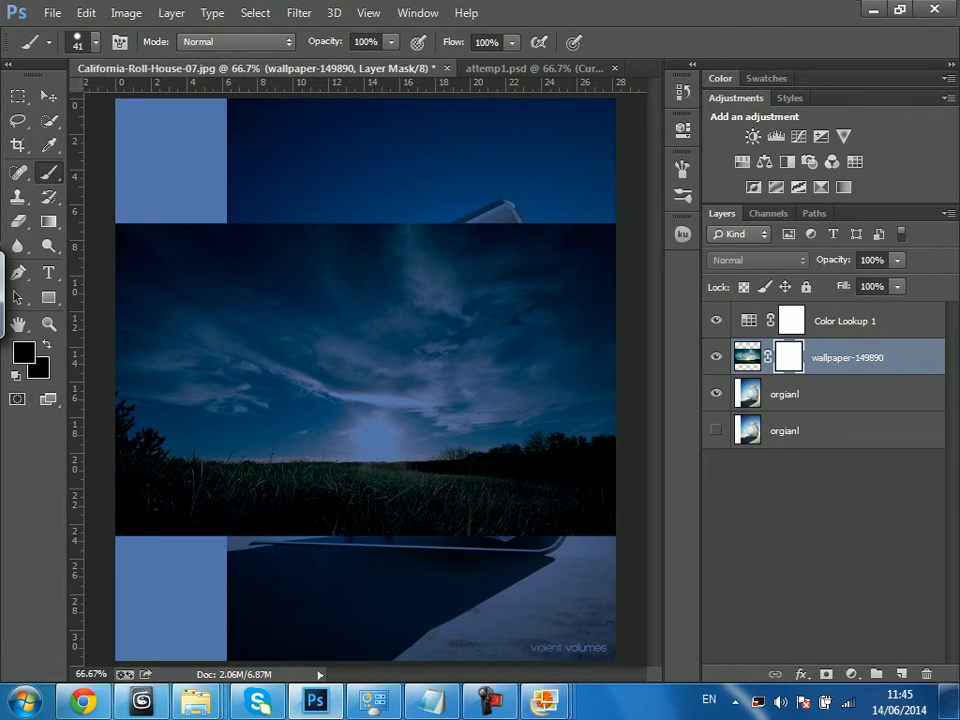
{"action": "left_click", "coordinate": [716, 357]}
{"action": "left_click", "coordinate": [845, 321]}
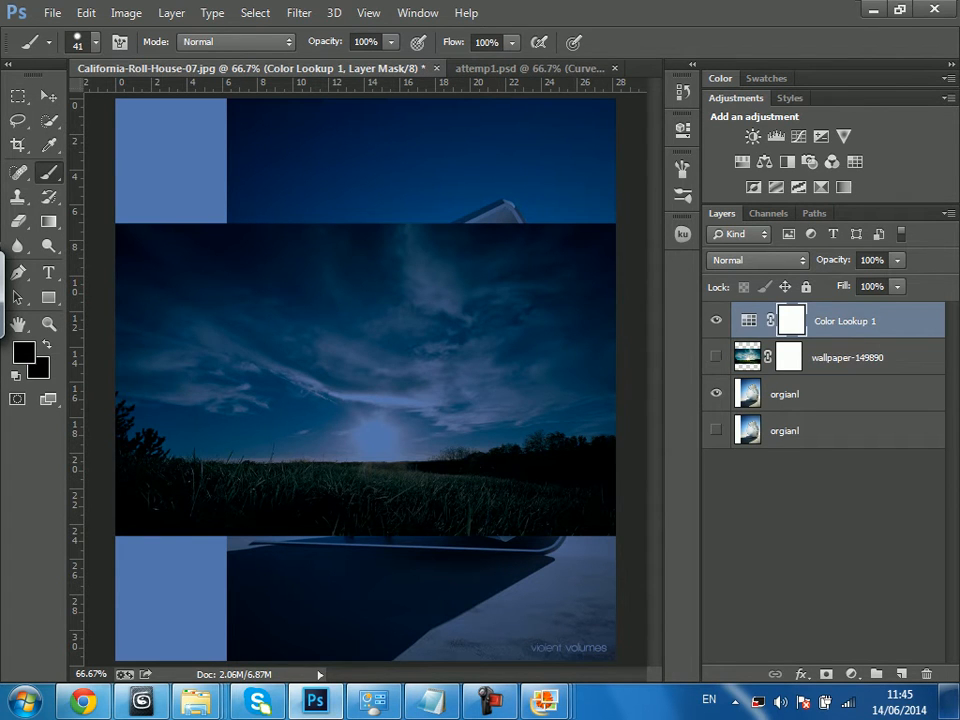
{"action": "key", "text": "alt+bracketleft"}
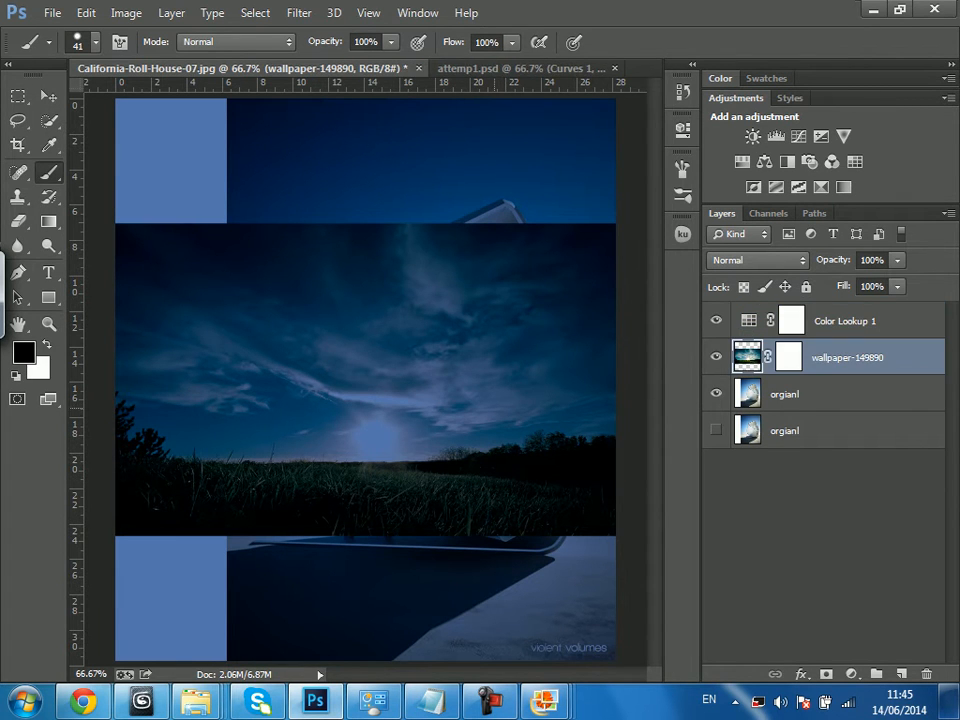
Set the Brush to 250 px with minimum hardness for soft-edged painting.
{"action": "key", "text": "bracketright"}
{"action": "key", "text": "bracketright"}
{"action": "key", "text": "bracketright"}
{"action": "key", "text": "bracketright"}
{"action": "key", "text": "bracketright"}
{"action": "key", "text": "bracketright"}
{"action": "key", "text": "bracketright"}
{"action": "key", "text": "bracketright"}
{"action": "key", "text": "bracketright"}
{"action": "key", "text": "bracketright"}
{"action": "key", "text": "bracketright"}
{"action": "key", "text": "bracketright"}
{"action": "key", "text": "bracketleft"}
{"action": "right_click", "coordinate": [549, 305]}
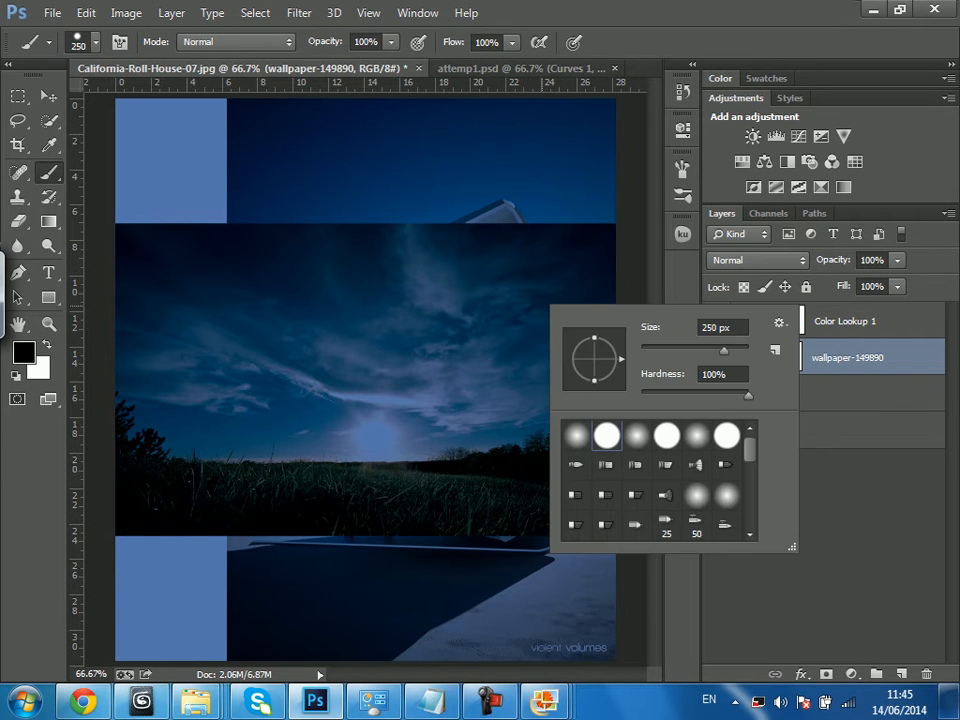
{"action": "left_click_drag", "start_coordinate": [748, 396], "coordinate": [641, 396]}
{"action": "left_click", "coordinate": [549, 285]}
{"action": "left_click", "coordinate": [568, 278]}
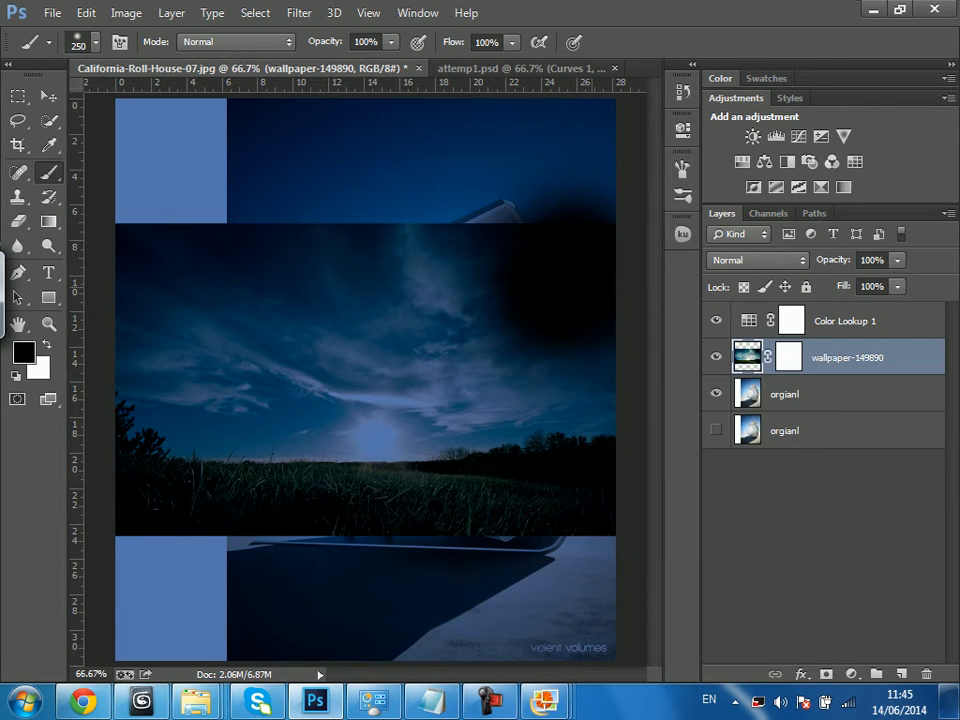
{"action": "key", "text": "ctrl+z"}
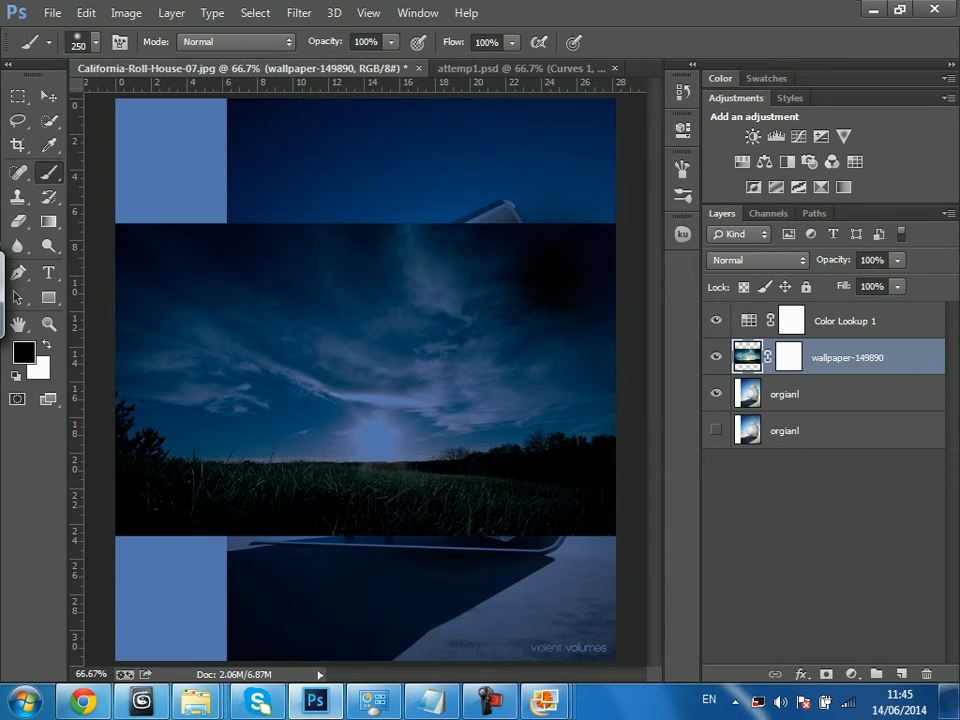
{"action": "key", "text": "ctrl+alt+z"}
Try blending the wallpaper-149890 grass under the house by painting black on its mask and lowering the image, and delete the layer.
{"action": "left_click", "coordinate": [789, 357]}
{"action": "left_click_drag", "start_coordinate": [598, 218], "coordinate": [607, 272]}
{"action": "mouse_move", "coordinate": [430, 265]}
{"action": "left_mouse_down"}
{"action": "mouse_move", "coordinate": [404, 233]}
{"action": "mouse_move", "coordinate": [150, 225]}
{"action": "mouse_move", "coordinate": [140, 310]}
{"action": "mouse_move", "coordinate": [450, 295]}
{"action": "mouse_move", "coordinate": [595, 265]}
{"action": "left_mouse_up"}
{"action": "left_click_drag", "start_coordinate": [471, 462], "coordinate": [476, 561]}
{"action": "left_click_drag", "start_coordinate": [480, 515], "coordinate": [480, 503]}
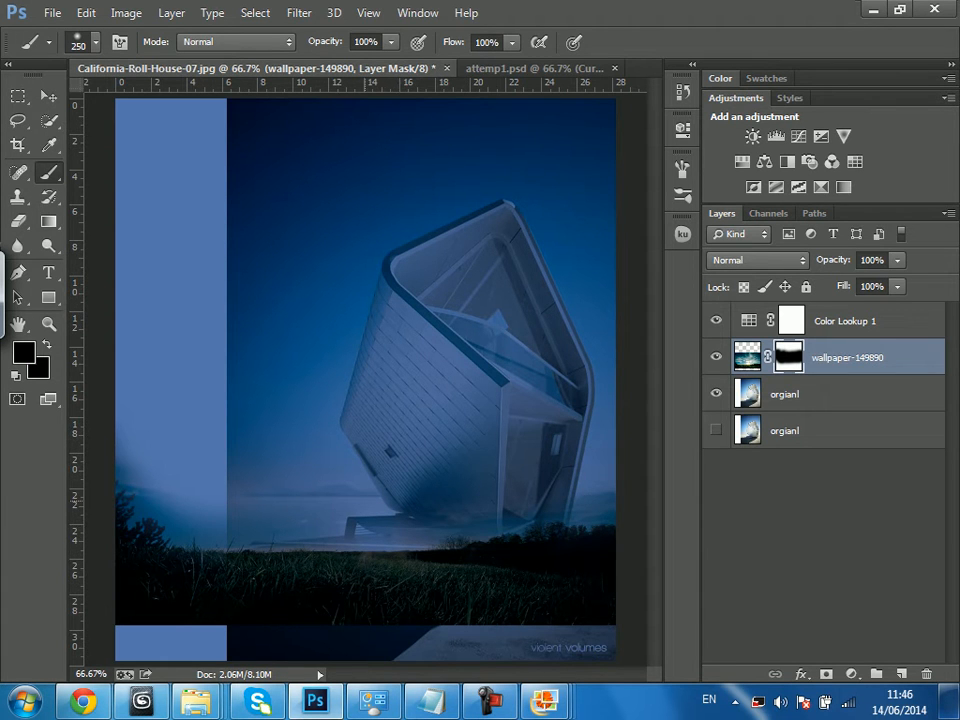
{"action": "mouse_move", "coordinate": [444, 557]}
{"action": "left_mouse_down"}
{"action": "mouse_move", "coordinate": [444, 587]}
{"action": "mouse_move", "coordinate": [444, 578]}
{"action": "left_mouse_up"}
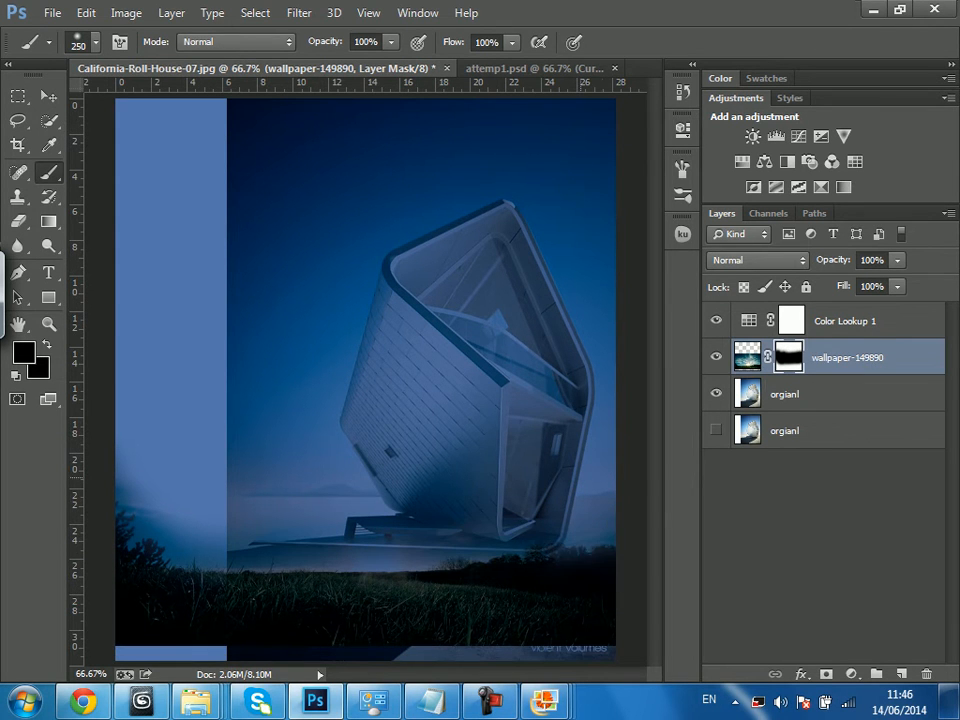
{"action": "mouse_move", "coordinate": [457, 491]}
{"action": "left_mouse_down"}
{"action": "mouse_move", "coordinate": [240, 486]}
{"action": "mouse_move", "coordinate": [169, 436]}
{"action": "left_mouse_up"}
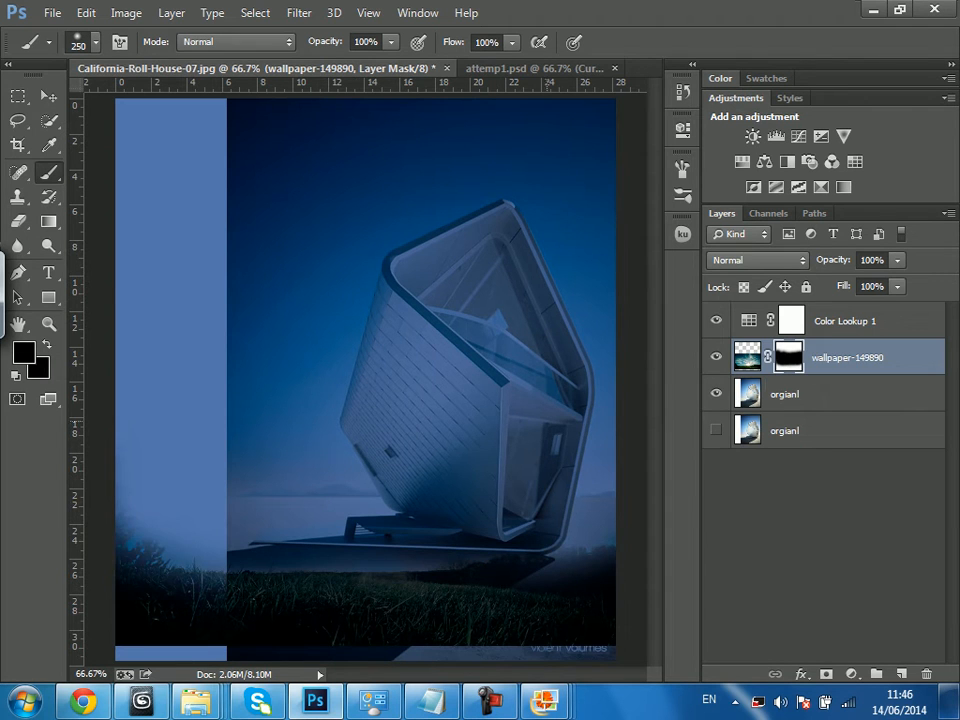
{"action": "key", "text": "Delete"}
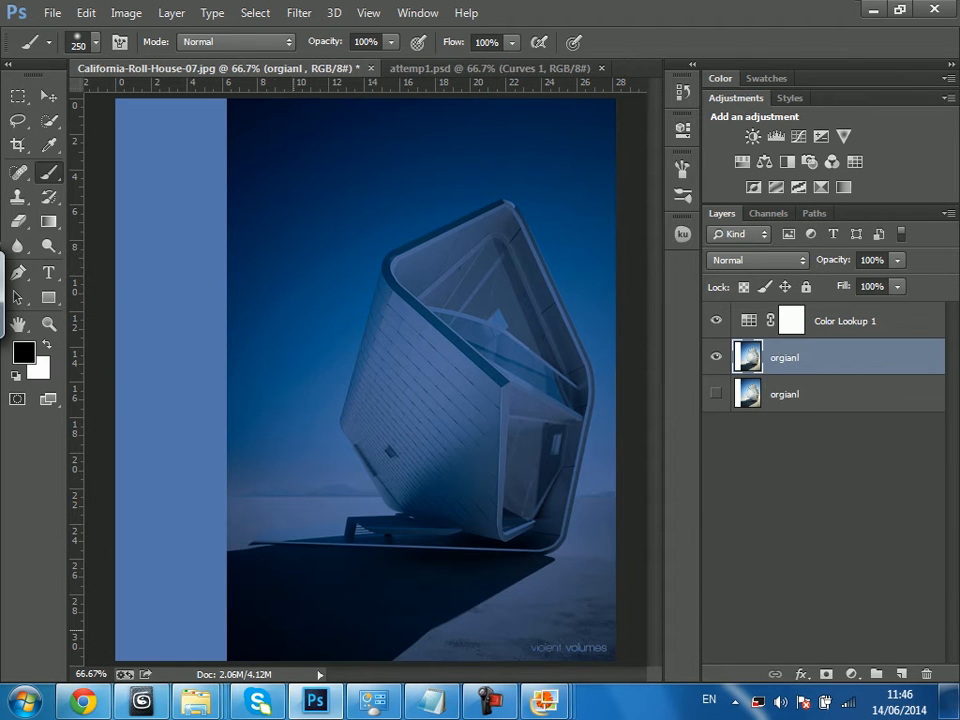
Preview wallpaper-4361.jpg from the new-viz folder, try placing it directly in the house document, and undo the placement.
{"action": "mouse_move", "coordinate": [196, 702]}
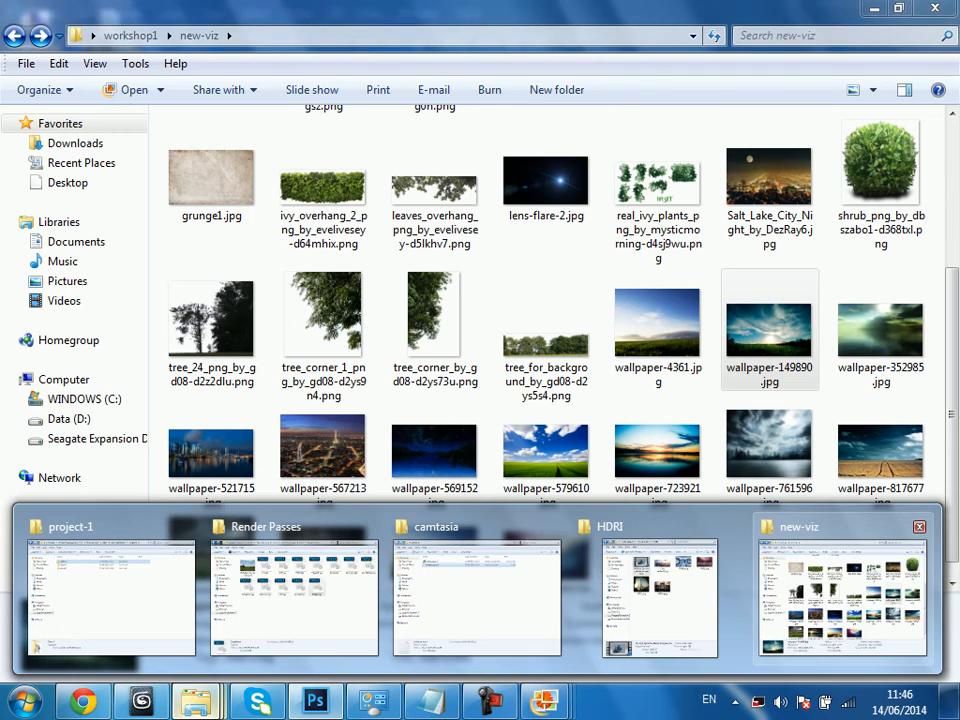
{"action": "left_click", "coordinate": [840, 600]}
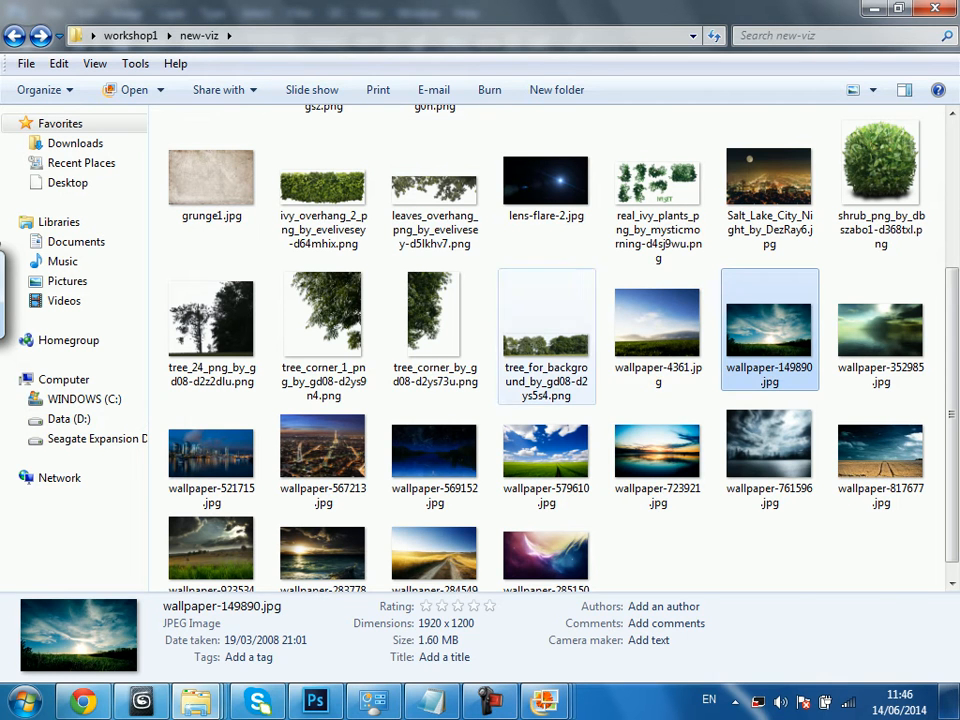
{"action": "double_click", "coordinate": [657, 322]}
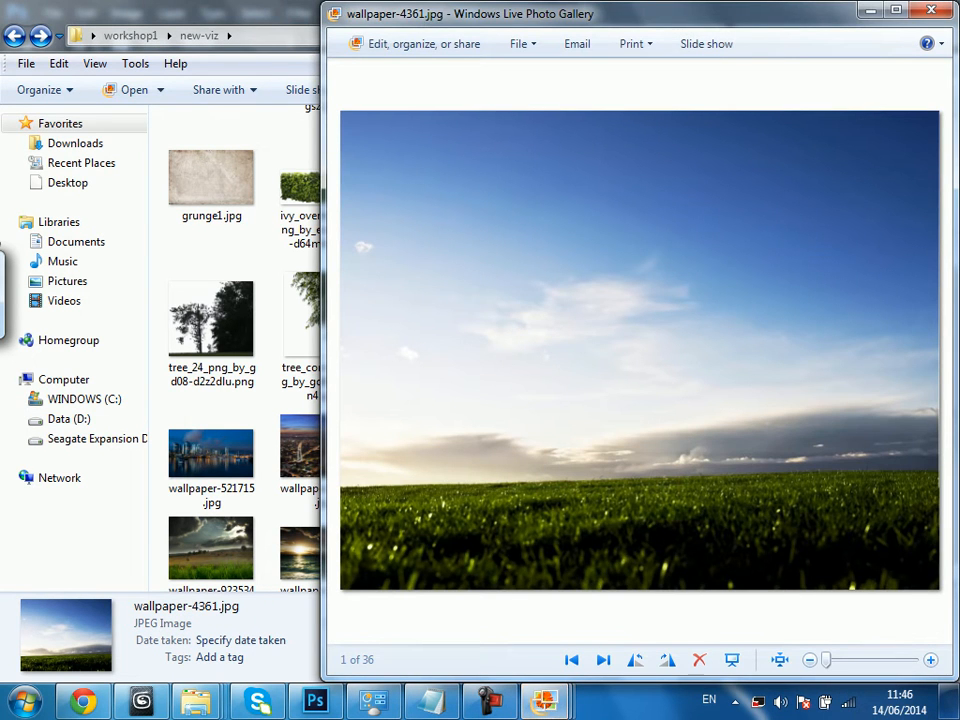
{"action": "left_click", "coordinate": [931, 10]}
{"action": "left_click_drag", "start_coordinate": [657, 310], "coordinate": [366, 380]}
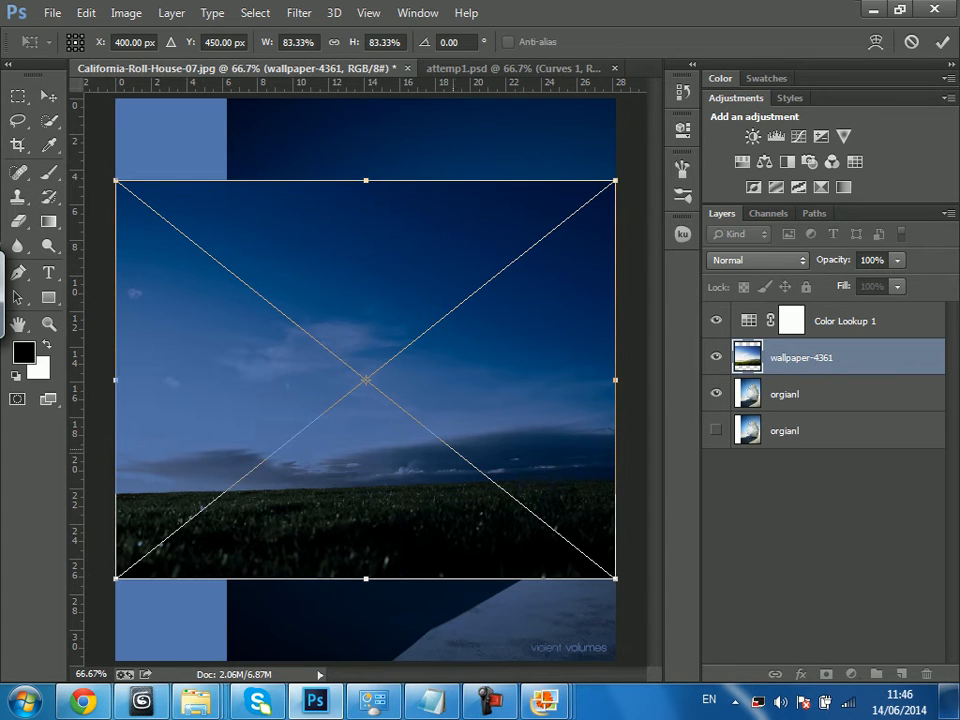
{"action": "key", "text": "Return"}
{"action": "key", "text": "ctrl+z"}
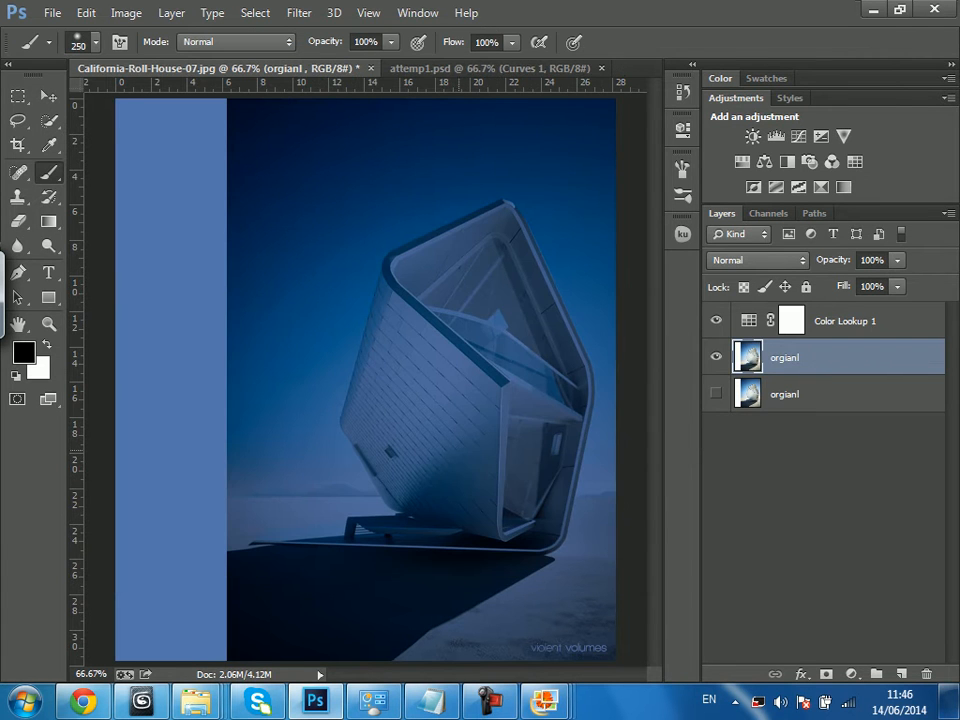
Open the General preferences to inspect the Place or Drag Raster Images as Smart Objects option, and close them.
{"action": "left_click", "coordinate": [52, 13]}
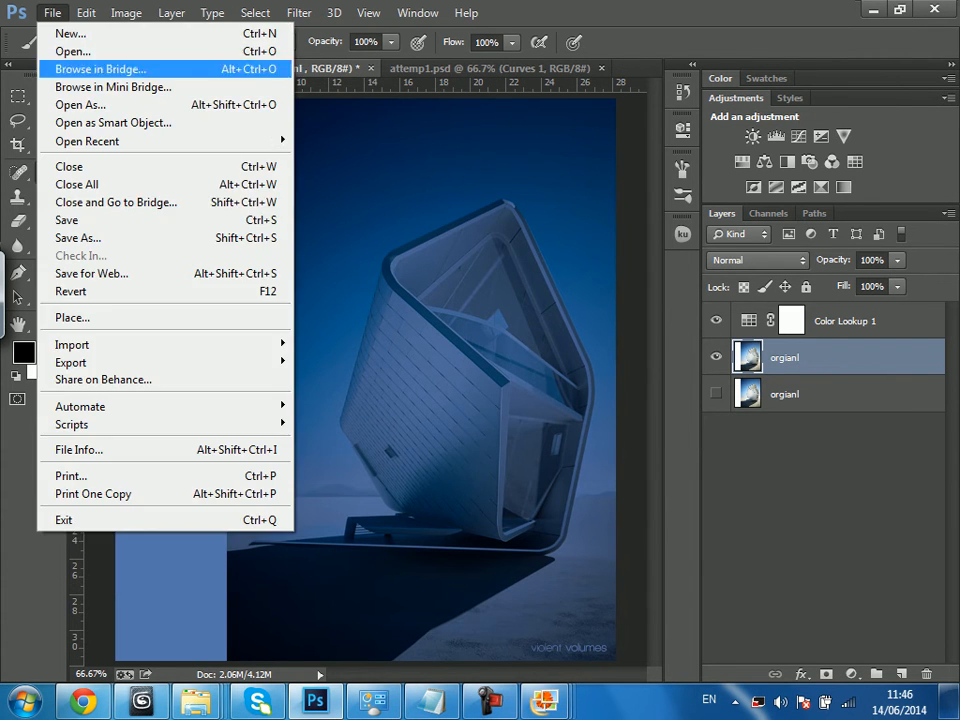
{"action": "mouse_move", "coordinate": [86, 13]}
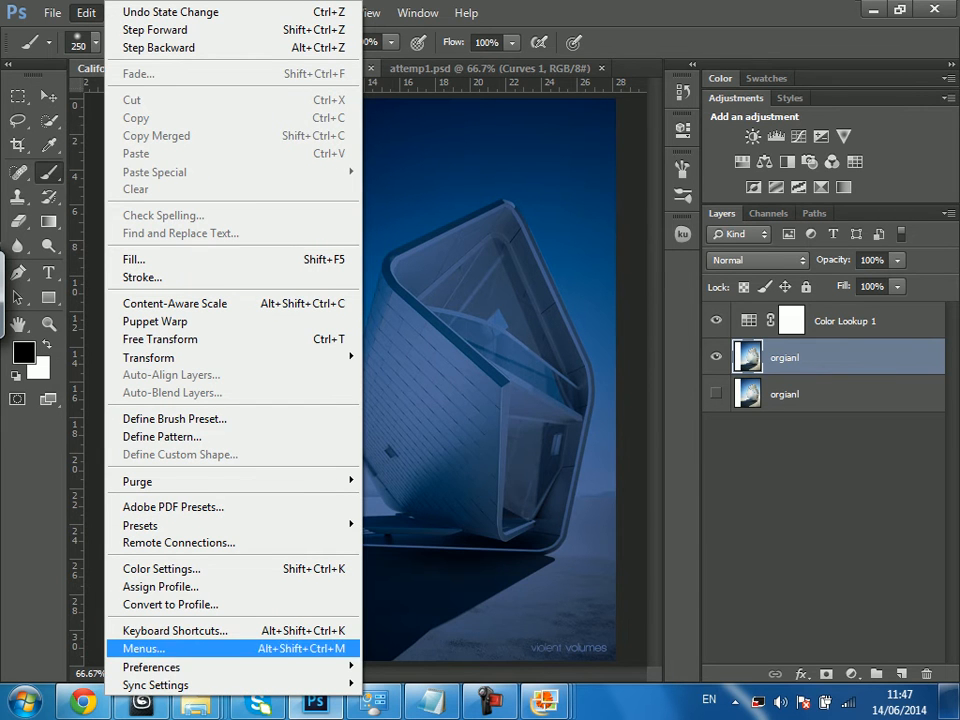
{"action": "mouse_move", "coordinate": [160, 667]}
{"action": "left_click", "coordinate": [398, 435]}
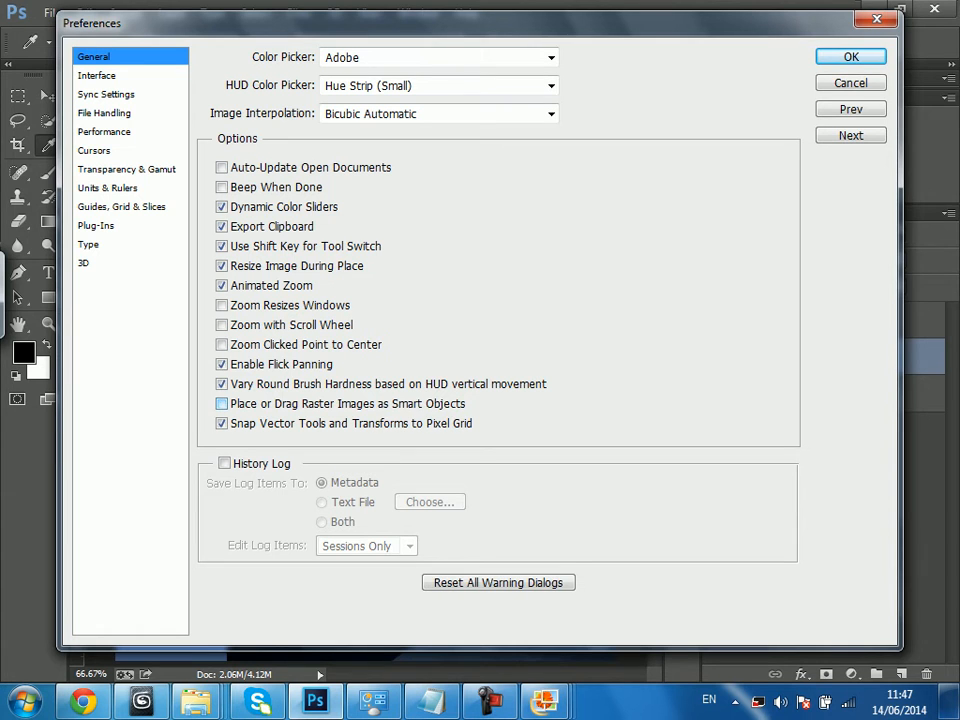
{"action": "key", "text": "Escape"}
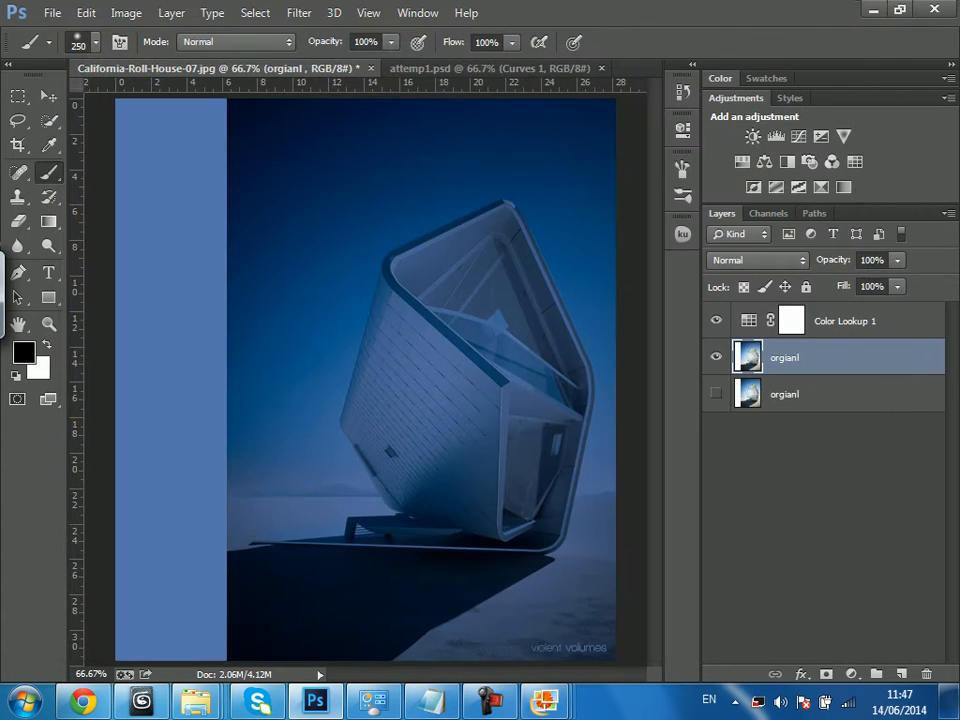
Open wallpaper-4361.jpg from the new-viz folder as a separate Photoshop document.
{"action": "mouse_move", "coordinate": [196, 702]}
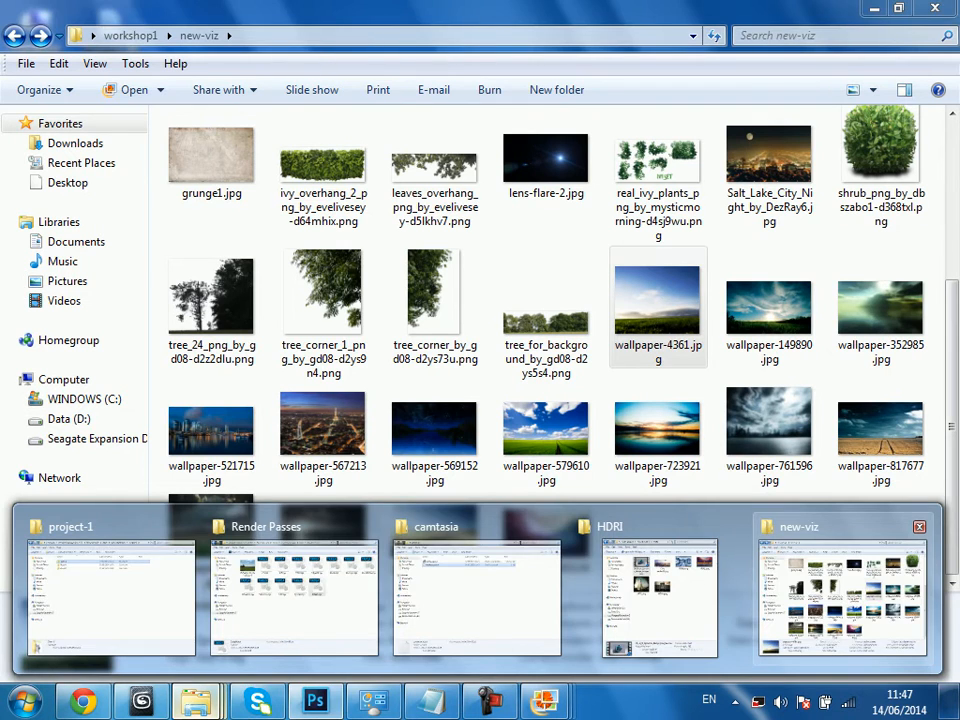
{"action": "left_click", "coordinate": [840, 595]}
{"action": "left_click_drag", "start_coordinate": [657, 300], "coordinate": [611, 68]}
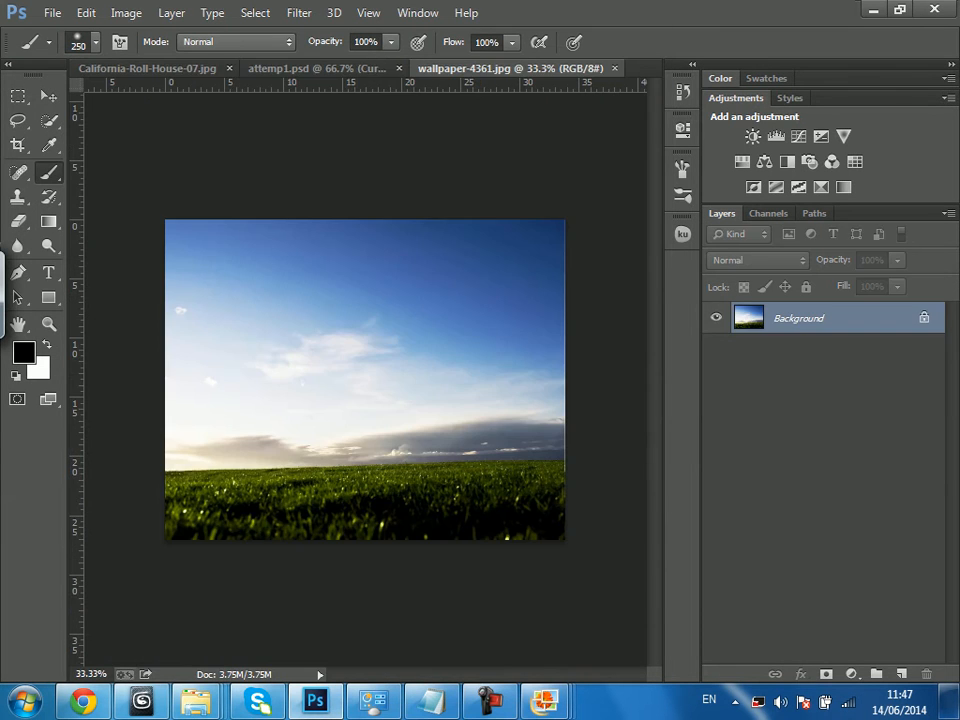
Copy the entire wallpaper-4361 image and paste it into the California-Roll-House-07 document above the visible orgianl layer.
{"action": "key", "text": "ctrl+a"}
{"action": "key", "text": "ctrl+c"}
{"action": "key", "text": "ctrl+shift+Tab"}
{"action": "key", "text": "ctrl+shift+Tab"}
{"action": "key", "text": "ctrl+v"}
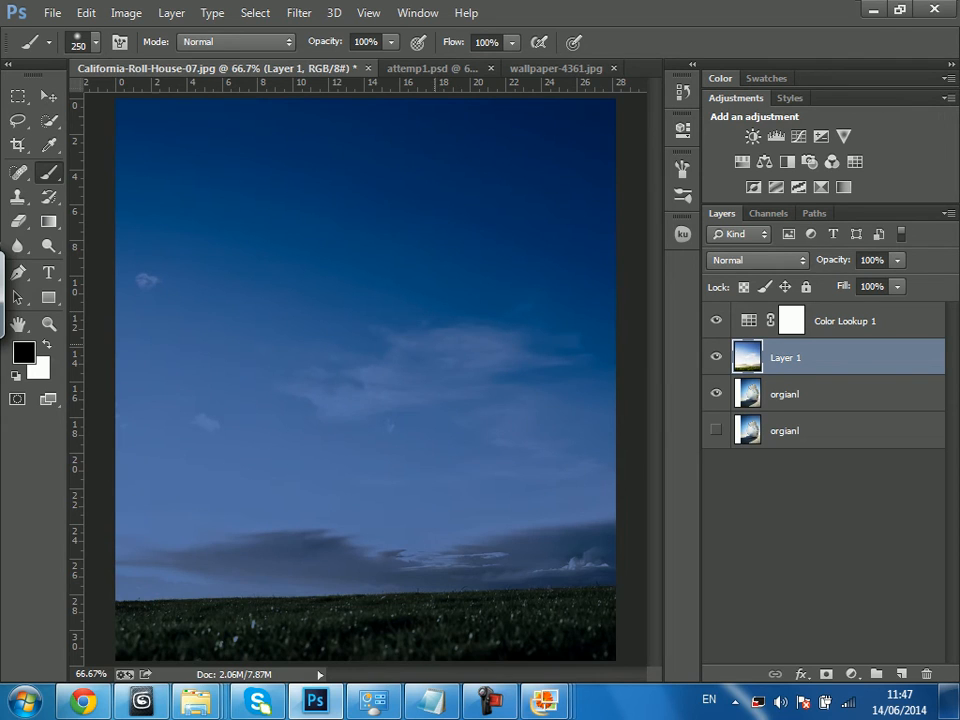
Activate the Gradient tool and switch the house document to full screen mode with the menu bar.
{"action": "key", "text": "f"}
{"action": "key", "text": "f"}
{"action": "key", "text": "f"}
{"action": "key", "text": "f"}
{"action": "key", "text": "f"}
{"action": "key", "text": "f"}
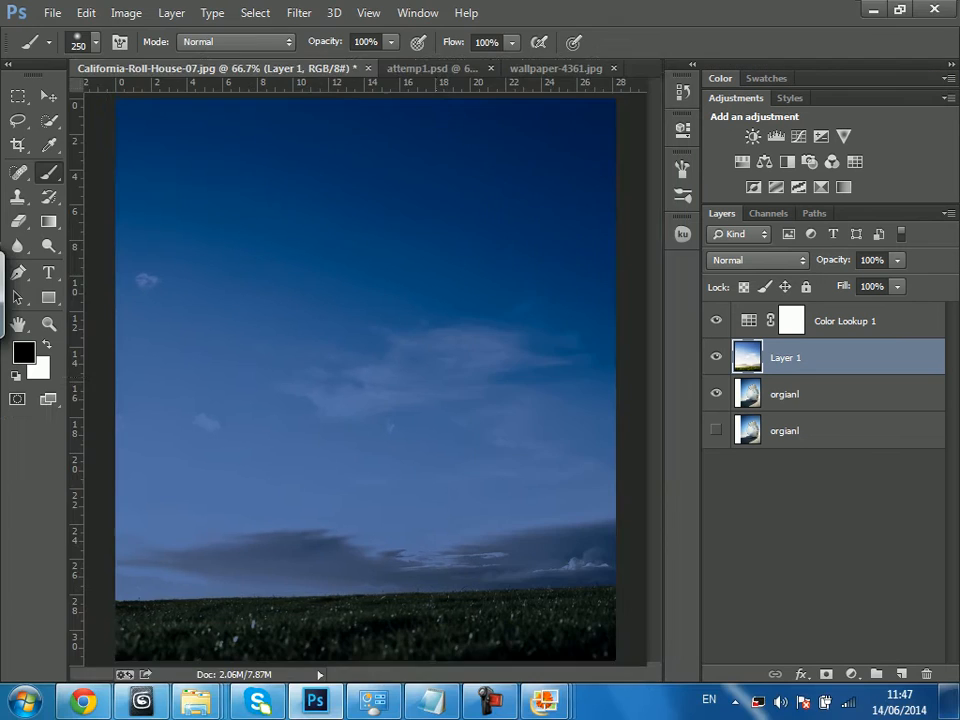
{"action": "key", "text": "g"}
{"action": "key", "text": "f"}
{"action": "key", "text": "f"}
{"action": "key", "text": "f"}
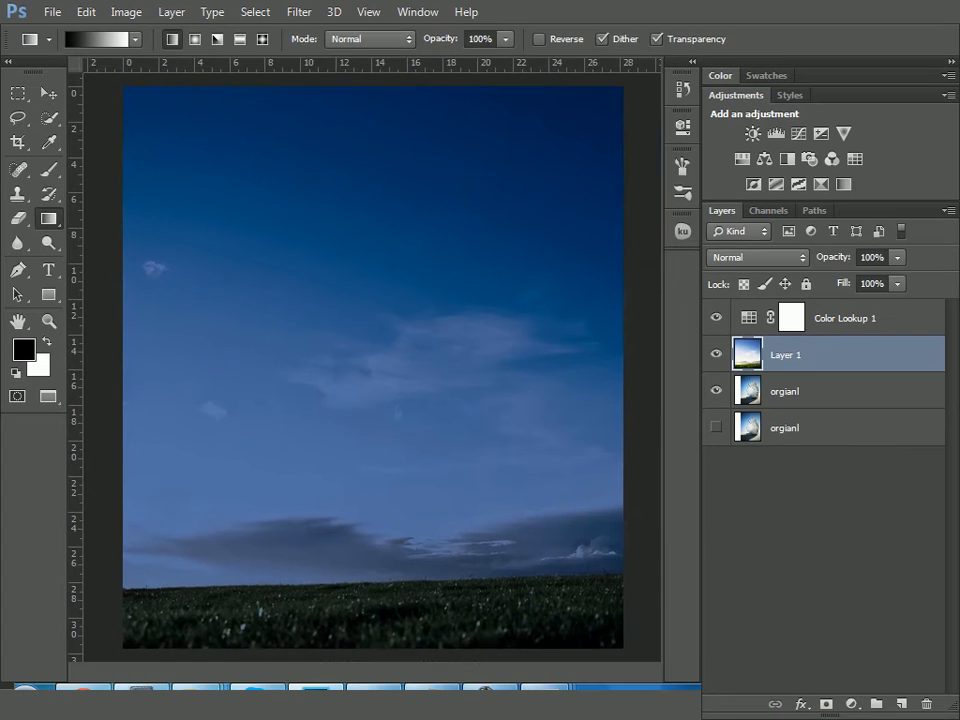
{"action": "key", "text": "Tab"}
{"action": "key", "text": "Tab"}
{"action": "key", "text": "Tab"}
{"action": "key", "text": "Tab"}
{"action": "key", "text": "Tab"}
{"action": "key", "text": "Tab"}
{"action": "key", "text": "f"}
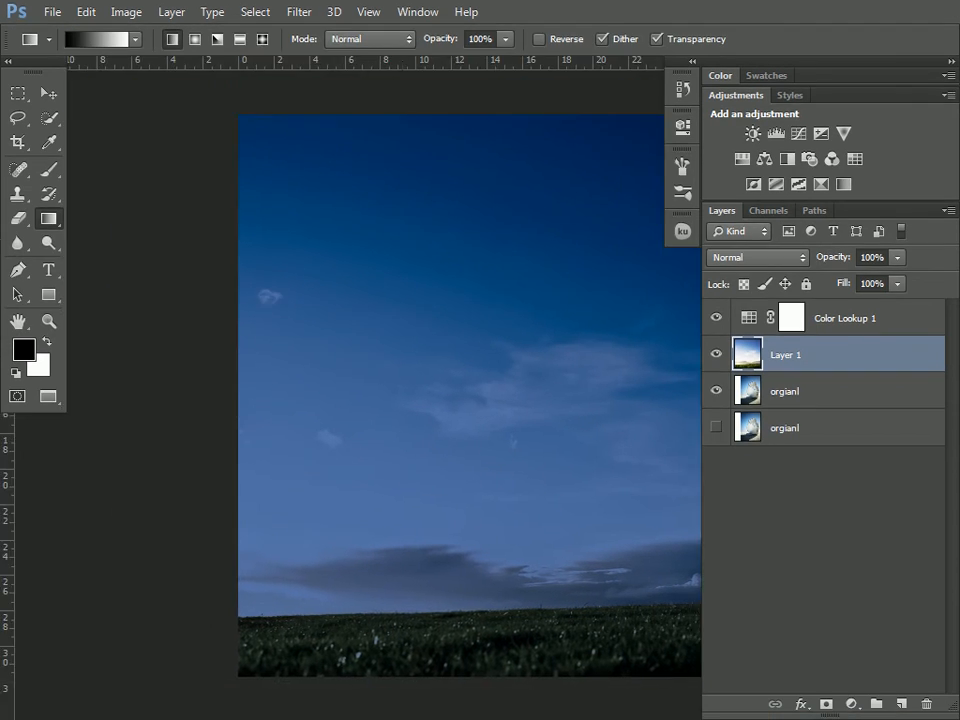
{"action": "left_click_drag", "start_coordinate": [440, 442], "coordinate": [371, 306]}
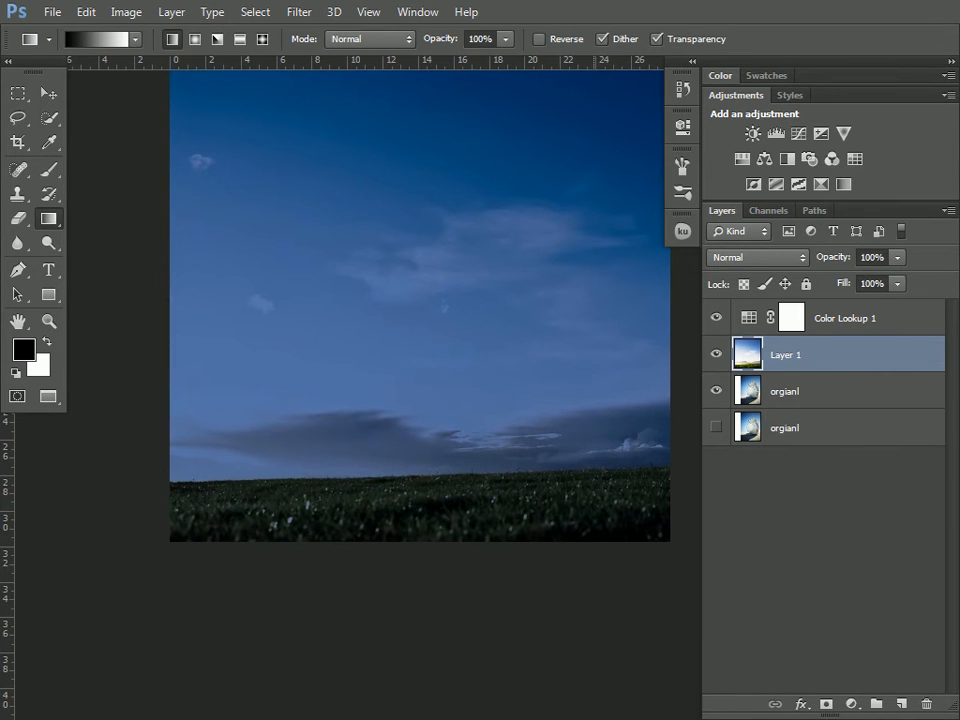
{"action": "key", "text": "f"}
{"action": "key", "text": "f"}
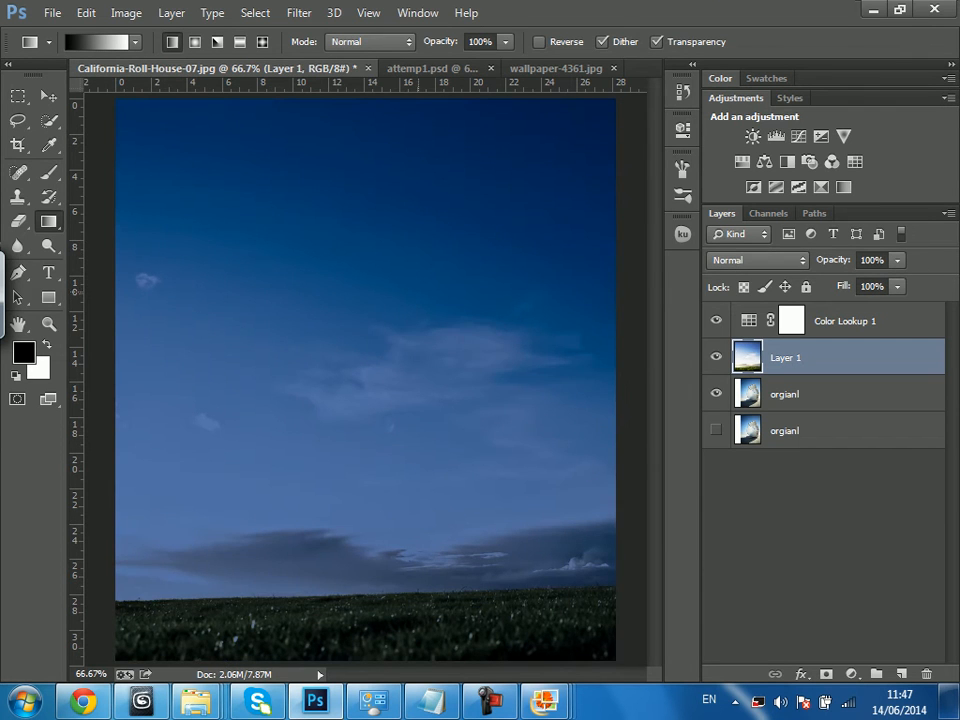
View the attemp1.psd reference composite, return to the California-Roll-House-07 document and switch it to full screen mode with the menu bar.
{"action": "key", "text": "ctrl+Tab"}
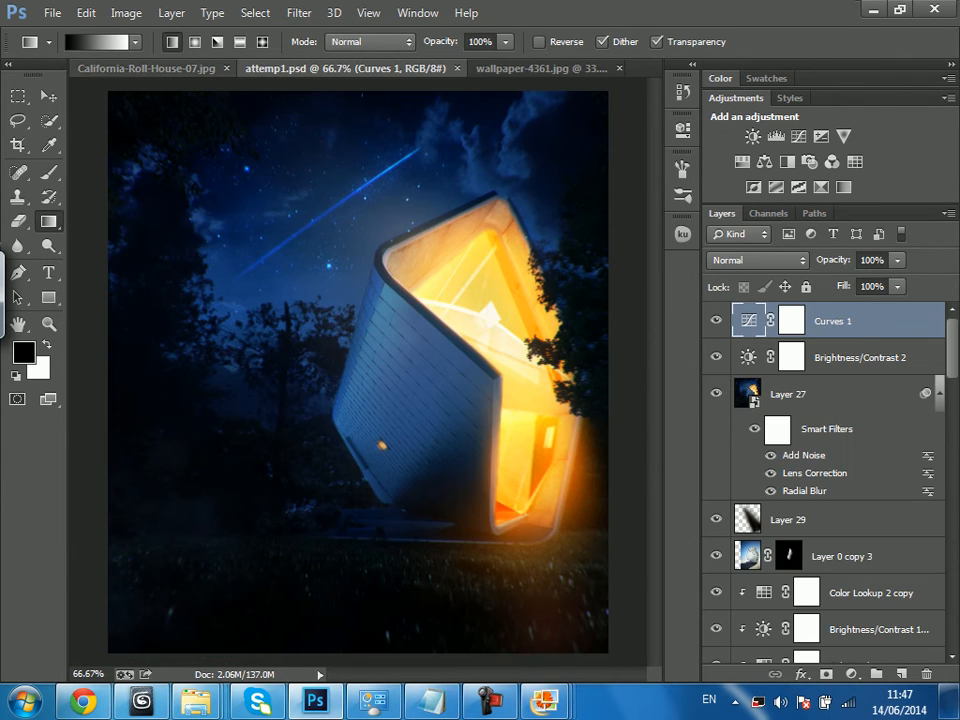
{"action": "key", "text": "ctrl+shift+Tab"}
{"action": "key", "text": "f"}
{"action": "key", "text": "f"}
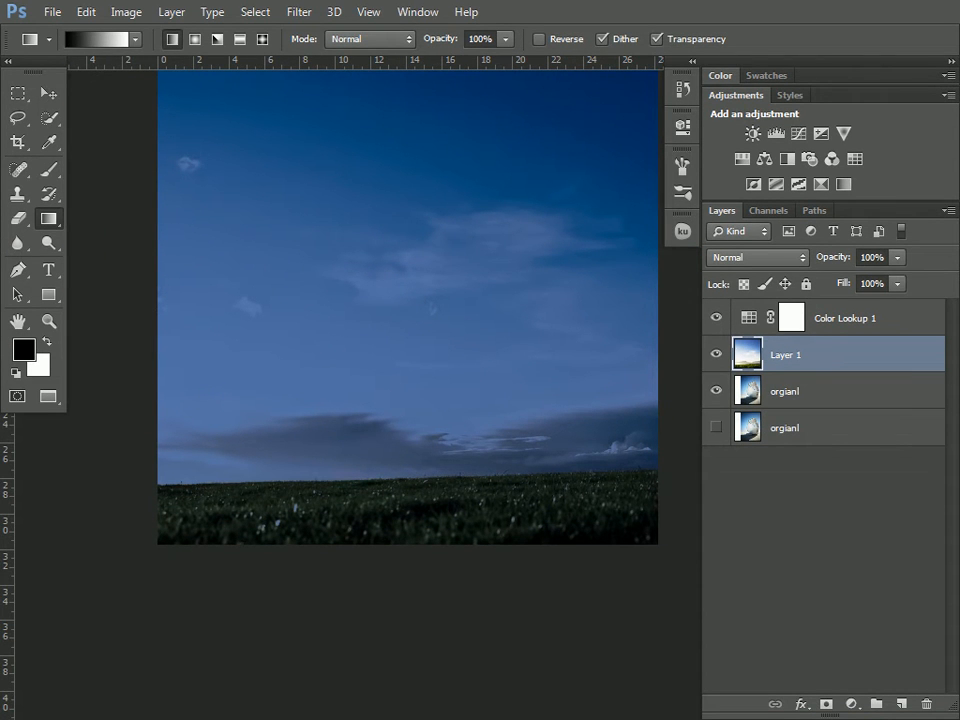
Lower Layer 1's opacity to 57%, move it up to the house's base and rotate it 1.59° to level the grass horizon.
{"action": "left_click_drag", "start_coordinate": [834, 257], "coordinate": [791, 257]}
{"action": "left_click_drag", "start_coordinate": [497, 483], "coordinate": [493, 427]}
{"action": "key", "text": "ctrl+t"}
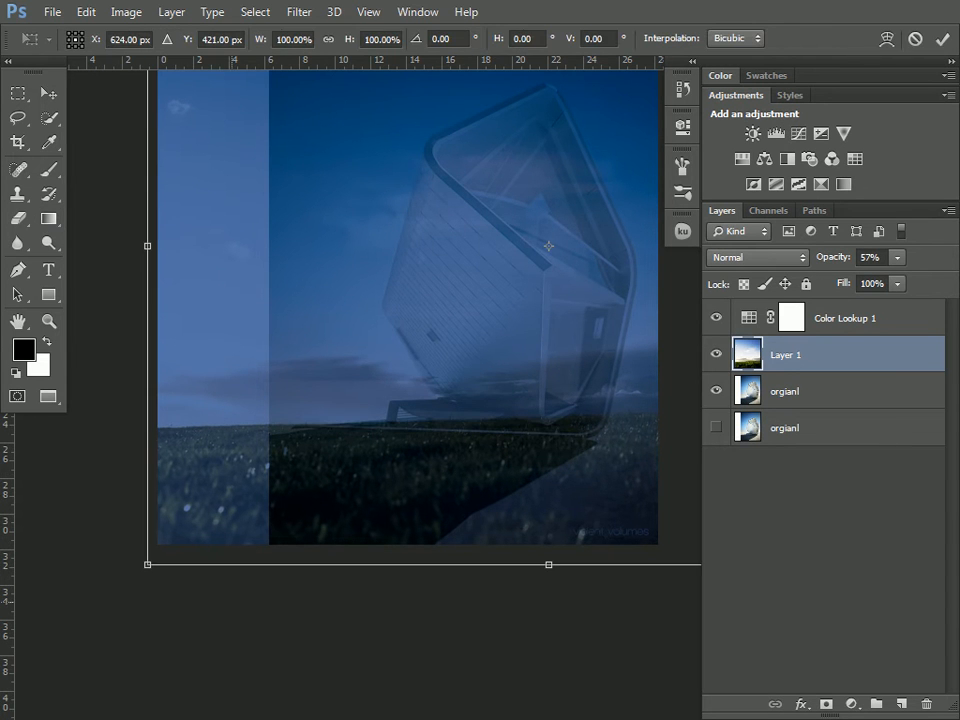
{"action": "left_click_drag", "start_coordinate": [146, 566], "coordinate": [139, 552]}
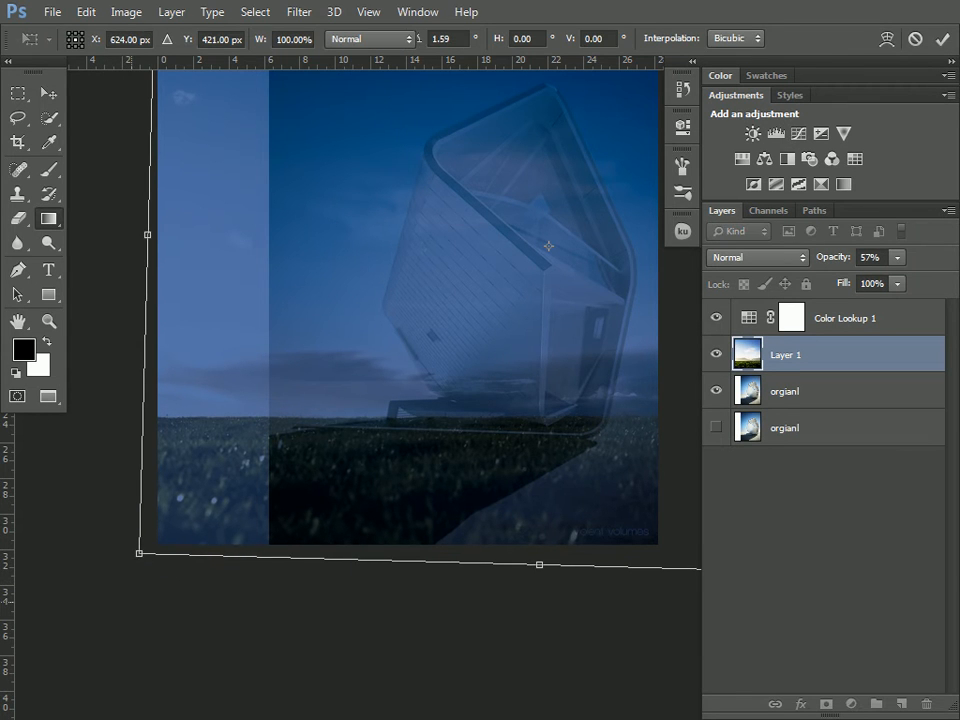
{"action": "key", "text": "Return"}
Add a mask to Layer 1, paint black over the sky and house with a 250 px soft brush, and restore the layer's opacity to 100%.
{"action": "key", "text": "g"}
{"action": "left_click", "coordinate": [826, 704]}
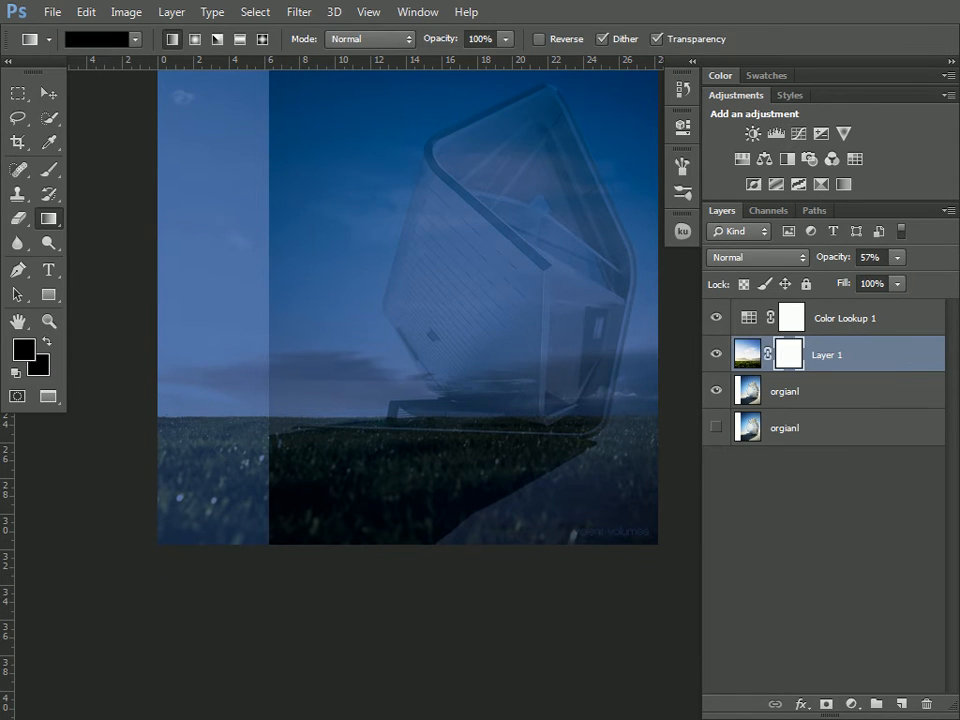
{"action": "left_click", "coordinate": [48, 169]}
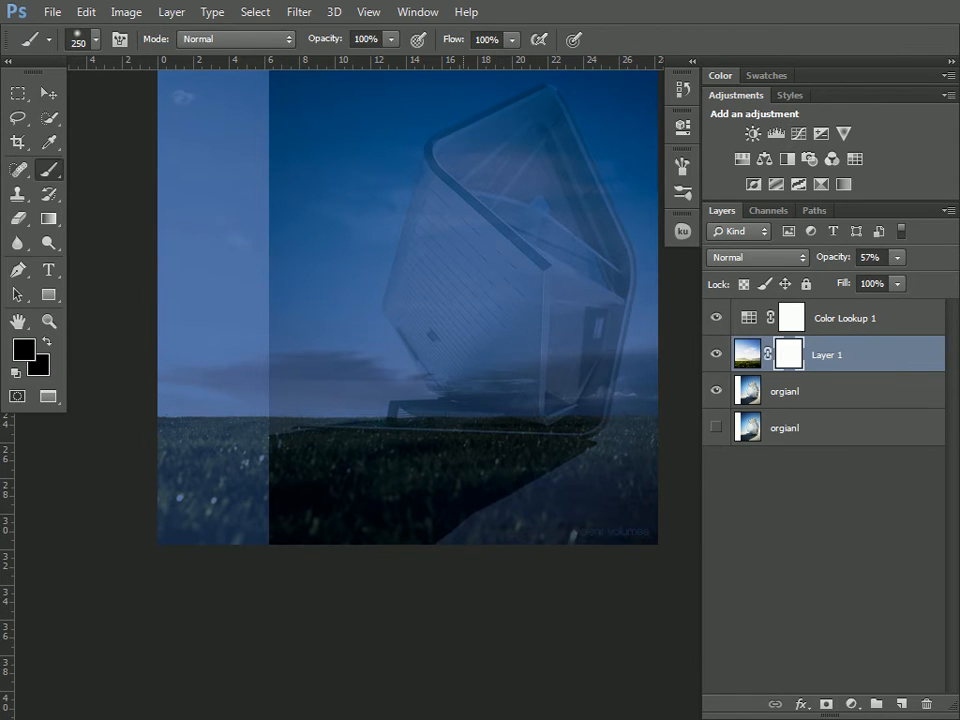
{"action": "left_click_drag", "start_coordinate": [464, 200], "coordinate": [399, 348]}
{"action": "mouse_move", "coordinate": [484, 276]}
{"action": "left_mouse_down"}
{"action": "mouse_move", "coordinate": [415, 300]}
{"action": "mouse_move", "coordinate": [240, 225]}
{"action": "mouse_move", "coordinate": [134, 195]}
{"action": "mouse_move", "coordinate": [185, 440]}
{"action": "mouse_move", "coordinate": [385, 425]}
{"action": "mouse_move", "coordinate": [537, 465]}
{"action": "left_mouse_up"}
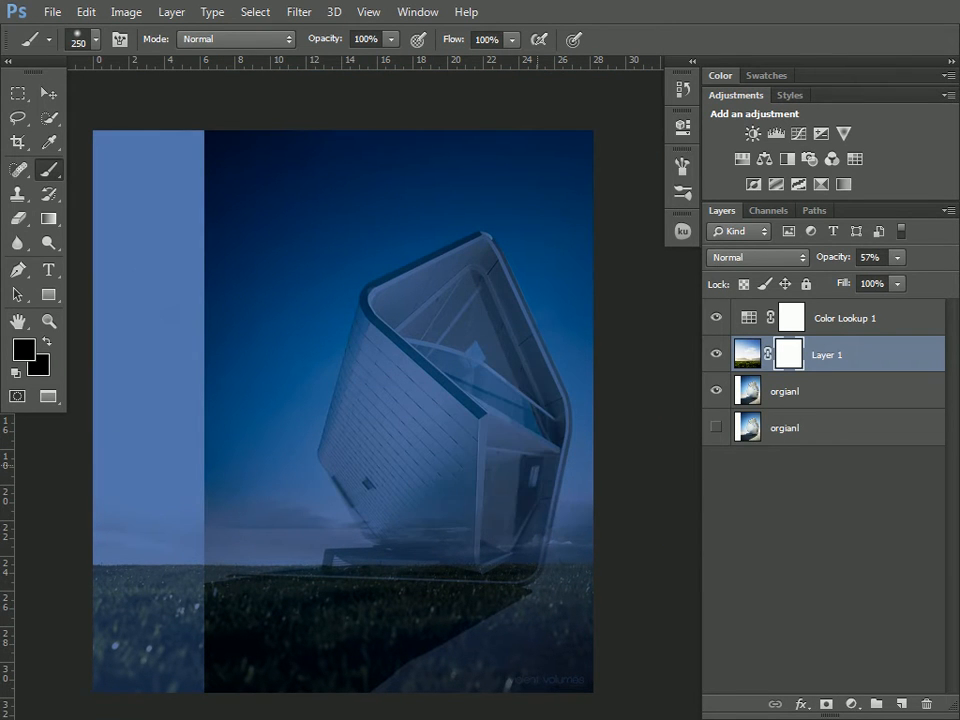
{"action": "left_click_drag", "start_coordinate": [833, 257], "coordinate": [882, 257]}
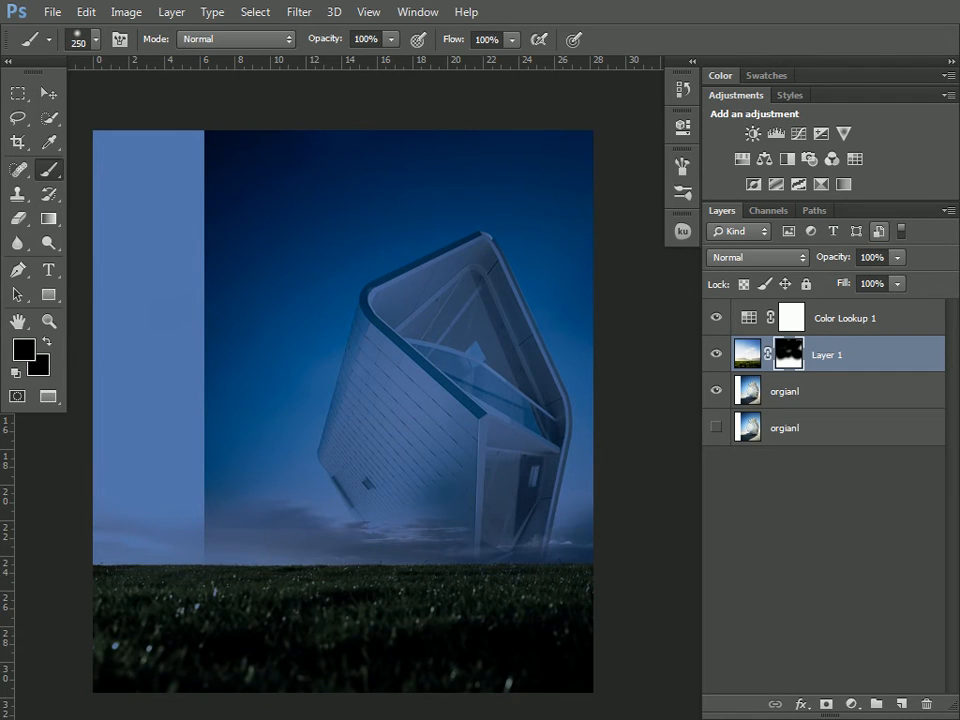
Reduce the brush size to 57 px and increase its hardness for detailed masking near the grass edge.
{"action": "scroll", "coordinate": [482, 384], "scroll_direction": "up", "scroll_amount": 5}
{"action": "left_click_drag", "start_coordinate": [482, 508], "coordinate": [368, 86]}
{"action": "left_click_drag", "start_coordinate": [560, 560], "coordinate": [265, 166]}
{"action": "mouse_move", "coordinate": [450, 173]}
{"action": "left_mouse_down"}
{"action": "mouse_move", "coordinate": [397, 270]}
{"action": "mouse_move", "coordinate": [409, 291]}
{"action": "left_mouse_up"}
{"action": "right_click", "coordinate": [409, 291]}
{"action": "left_click", "coordinate": [329, 188]}
{"action": "left_click", "coordinate": [329, 187]}
{"action": "right_click", "coordinate": [329, 187]}
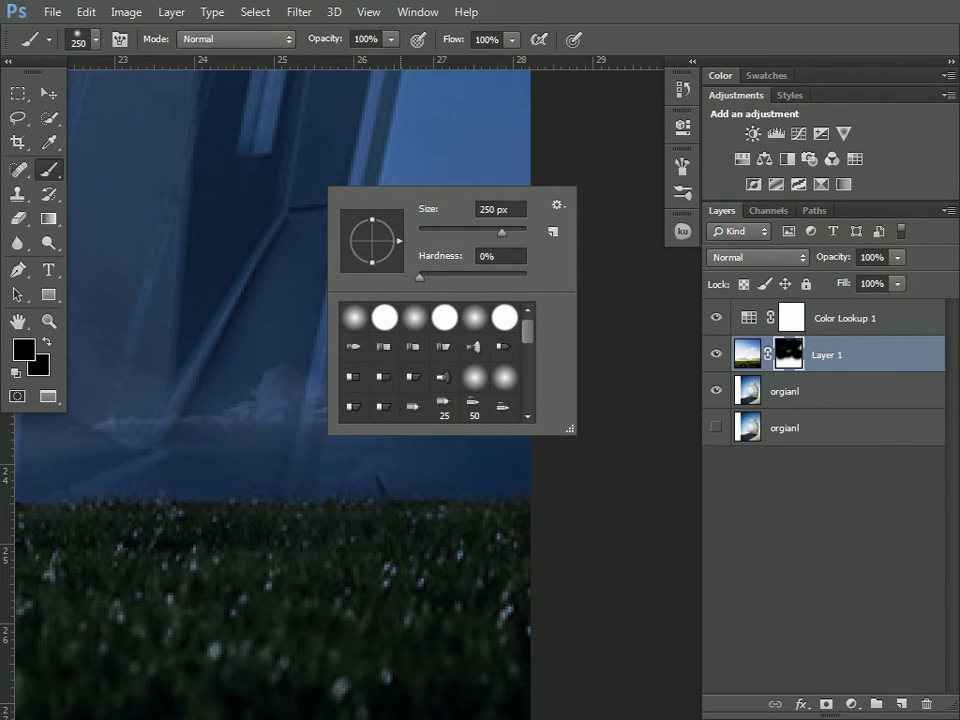
{"action": "left_click_drag", "start_coordinate": [419, 277], "coordinate": [474, 277]}
{"action": "mouse_move", "coordinate": [502, 232]}
{"action": "left_mouse_down"}
{"action": "mouse_move", "coordinate": [451, 232]}
{"action": "mouse_move", "coordinate": [476, 246]}
{"action": "mouse_move", "coordinate": [440, 380]}
{"action": "mouse_move", "coordinate": [485, 393]}
{"action": "mouse_move", "coordinate": [504, 425]}
{"action": "left_mouse_up"}
{"action": "key", "text": "Return"}
Paint black on Layer 1's mask just above the grass to reveal the house's base, bench and platform along its whole length.
{"action": "mouse_move", "coordinate": [457, 410]}
{"action": "left_mouse_down"}
{"action": "mouse_move", "coordinate": [457, 425]}
{"action": "mouse_move", "coordinate": [354, 380]}
{"action": "mouse_move", "coordinate": [255, 380]}
{"action": "mouse_move", "coordinate": [390, 412]}
{"action": "mouse_move", "coordinate": [452, 462]}
{"action": "mouse_move", "coordinate": [515, 472]}
{"action": "mouse_move", "coordinate": [232, 440]}
{"action": "mouse_move", "coordinate": [115, 445]}
{"action": "mouse_move", "coordinate": [170, 480]}
{"action": "left_mouse_up"}
{"action": "mouse_move", "coordinate": [130, 540]}
{"action": "left_mouse_down"}
{"action": "mouse_move", "coordinate": [259, 501]}
{"action": "mouse_move", "coordinate": [484, 457]}
{"action": "mouse_move", "coordinate": [436, 562]}
{"action": "left_mouse_up"}
{"action": "mouse_move", "coordinate": [450, 505]}
{"action": "left_mouse_down"}
{"action": "mouse_move", "coordinate": [449, 597]}
{"action": "mouse_move", "coordinate": [447, 506]}
{"action": "left_mouse_up"}
{"action": "left_click_drag", "start_coordinate": [650, 490], "coordinate": [420, 460]}
{"action": "mouse_move", "coordinate": [525, 468]}
{"action": "left_mouse_down"}
{"action": "mouse_move", "coordinate": [350, 480]}
{"action": "mouse_move", "coordinate": [256, 420]}
{"action": "mouse_move", "coordinate": [674, 390]}
{"action": "mouse_move", "coordinate": [526, 370]}
{"action": "mouse_move", "coordinate": [415, 250]}
{"action": "mouse_move", "coordinate": [465, 350]}
{"action": "mouse_move", "coordinate": [445, 370]}
{"action": "mouse_move", "coordinate": [395, 368]}
{"action": "mouse_move", "coordinate": [345, 390]}
{"action": "mouse_move", "coordinate": [195, 355]}
{"action": "mouse_move", "coordinate": [200, 398]}
{"action": "mouse_move", "coordinate": [140, 378]}
{"action": "left_mouse_up"}
{"action": "left_click_drag", "start_coordinate": [303, 380], "coordinate": [621, 372]}
{"action": "mouse_move", "coordinate": [470, 365]}
{"action": "left_mouse_down"}
{"action": "mouse_move", "coordinate": [295, 355]}
{"action": "mouse_move", "coordinate": [366, 405]}
{"action": "mouse_move", "coordinate": [522, 170]}
{"action": "mouse_move", "coordinate": [270, 280]}
{"action": "mouse_move", "coordinate": [612, 285]}
{"action": "left_mouse_up"}
{"action": "left_click_drag", "start_coordinate": [555, 400], "coordinate": [440, 265]}
{"action": "key", "text": "ctrl+z"}
{"action": "mouse_move", "coordinate": [530, 340]}
{"action": "left_mouse_down"}
{"action": "mouse_move", "coordinate": [460, 310]}
{"action": "mouse_move", "coordinate": [350, 340]}
{"action": "mouse_move", "coordinate": [520, 392]}
{"action": "left_mouse_up"}
{"action": "mouse_move", "coordinate": [414, 320]}
{"action": "left_mouse_down"}
{"action": "mouse_move", "coordinate": [300, 318]}
{"action": "mouse_move", "coordinate": [230, 300]}
{"action": "mouse_move", "coordinate": [200, 360]}
{"action": "mouse_move", "coordinate": [195, 200]}
{"action": "left_mouse_up"}
{"action": "left_click_drag", "start_coordinate": [259, 300], "coordinate": [175, 355]}
{"action": "left_click_drag", "start_coordinate": [130, 400], "coordinate": [523, 338]}
{"action": "left_click", "coordinate": [515, 345]}
{"action": "mouse_move", "coordinate": [609, 335]}
{"action": "left_mouse_down"}
{"action": "mouse_move", "coordinate": [604, 358]}
{"action": "mouse_move", "coordinate": [346, 292]}
{"action": "mouse_move", "coordinate": [335, 215]}
{"action": "mouse_move", "coordinate": [290, 280]}
{"action": "mouse_move", "coordinate": [352, 375]}
{"action": "left_mouse_up"}
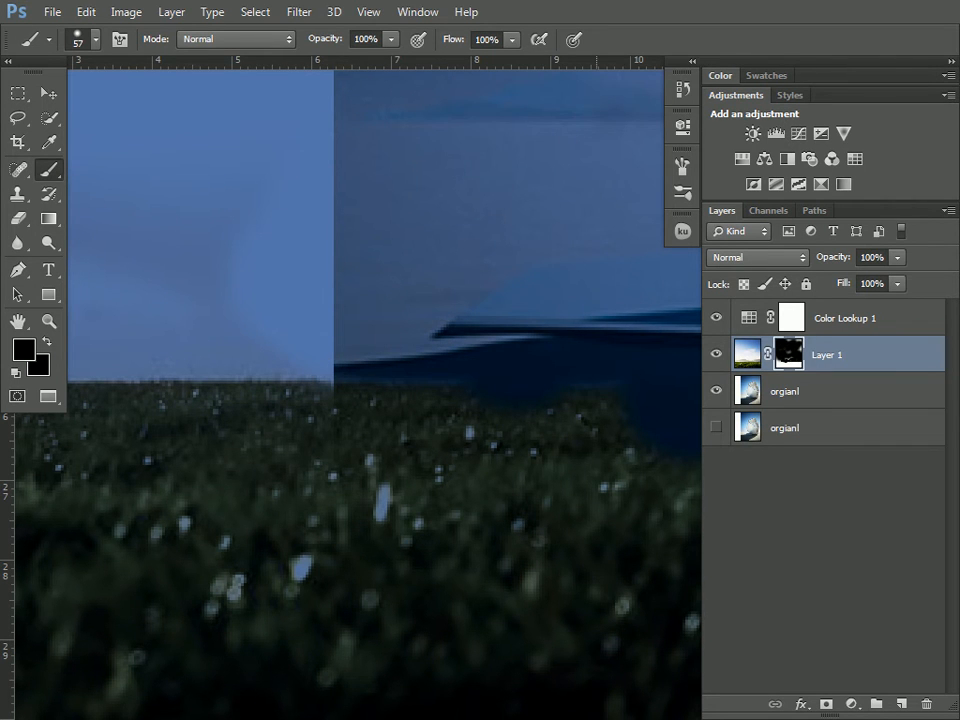
Paint white on Layer 1's mask to restore the missing grass below the platform, and black to clear the stray sky spot over it.
{"action": "key", "text": "ctrl+minus"}
{"action": "left_click_drag", "start_coordinate": [600, 425], "coordinate": [354, 425]}
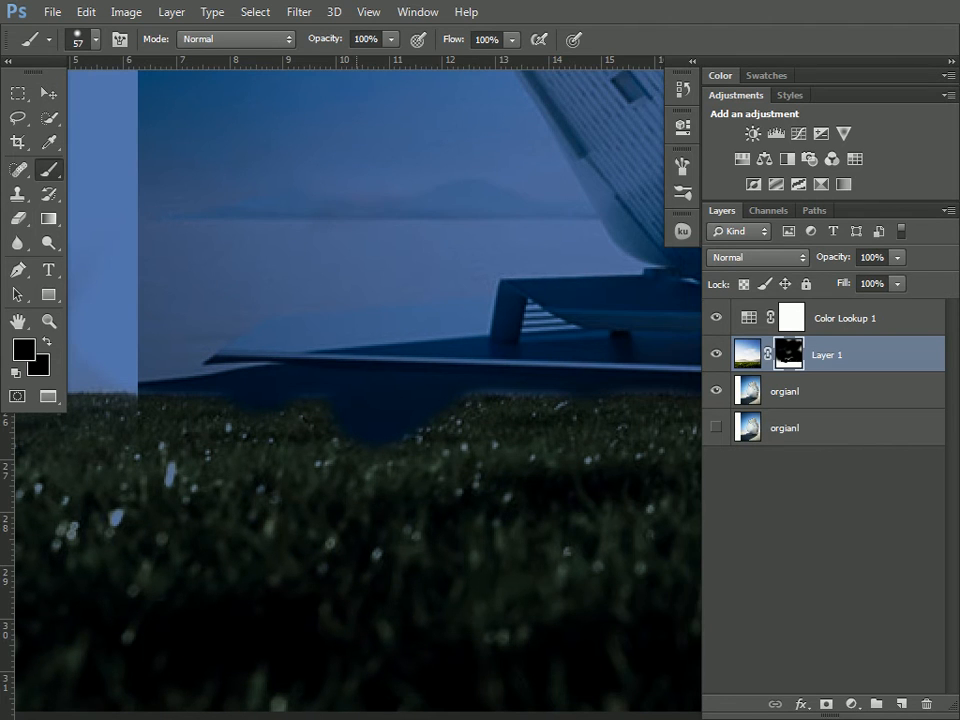
{"action": "key", "text": "x"}
{"action": "left_click", "coordinate": [352, 376]}
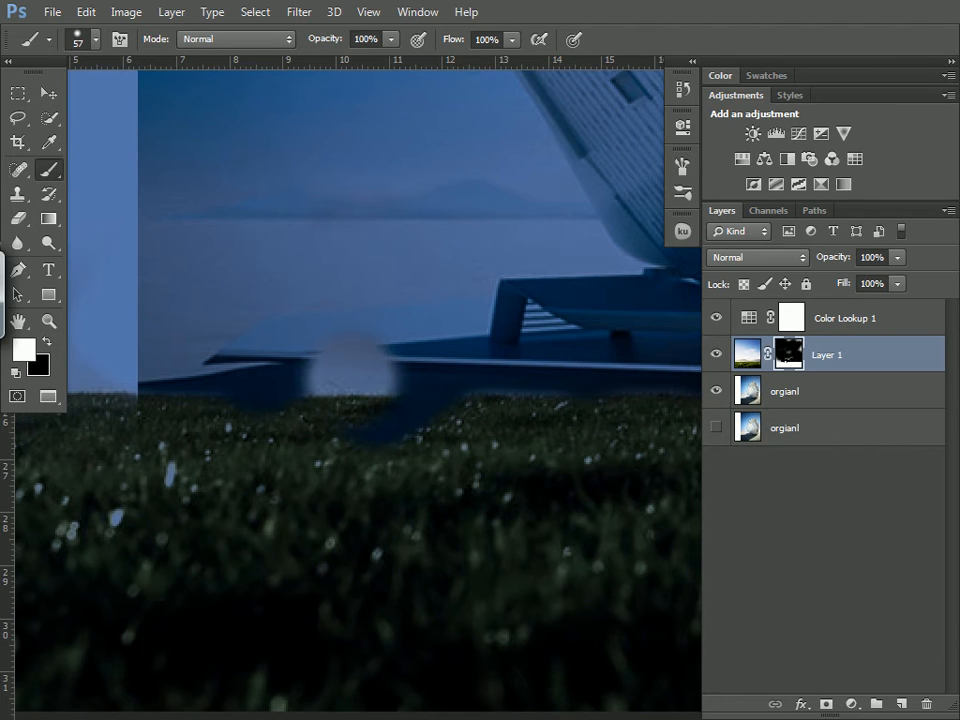
{"action": "key", "text": "x"}
{"action": "key", "text": "x"}
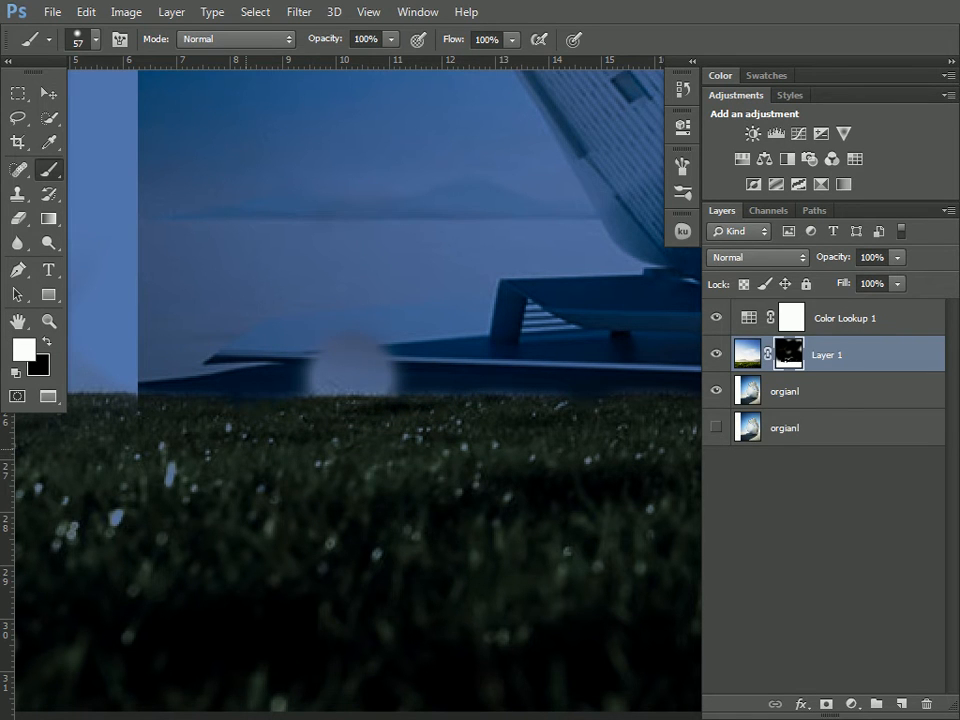
{"action": "key", "text": "x"}
{"action": "mouse_move", "coordinate": [367, 362]}
{"action": "left_mouse_down"}
{"action": "mouse_move", "coordinate": [352, 371]}
{"action": "mouse_move", "coordinate": [385, 377]}
{"action": "mouse_move", "coordinate": [323, 385]}
{"action": "left_mouse_up"}
Examine the masked grass edge along the house's base, both close up and in the whole composition.
{"action": "scroll", "coordinate": [334, 370], "scroll_direction": "right", "scroll_amount": 5}
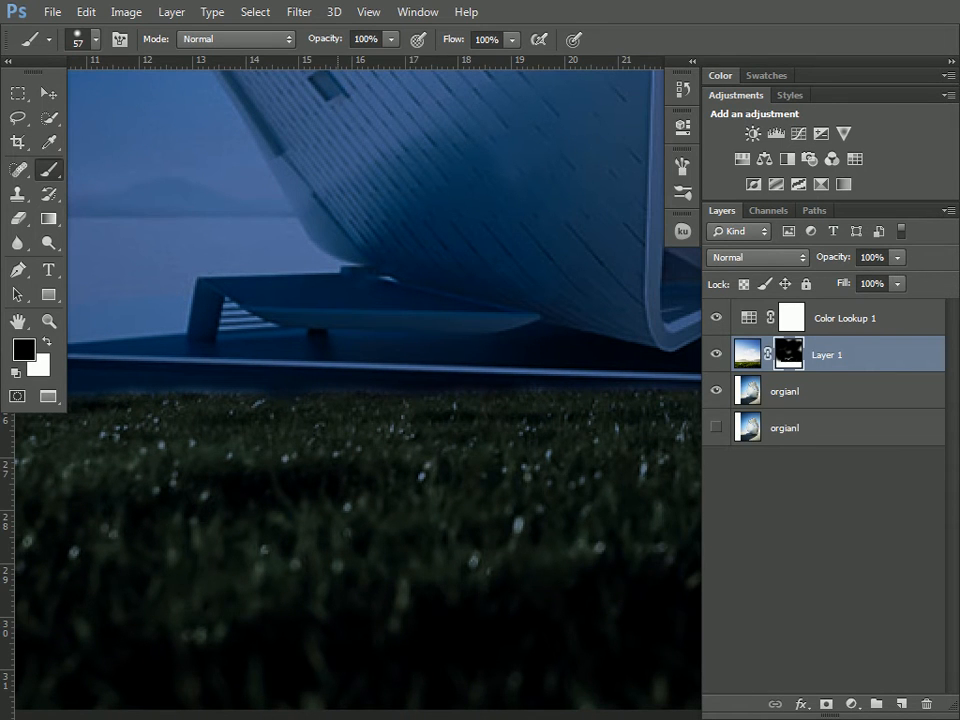
{"action": "scroll", "coordinate": [360, 380], "scroll_direction": "right", "scroll_amount": 5}
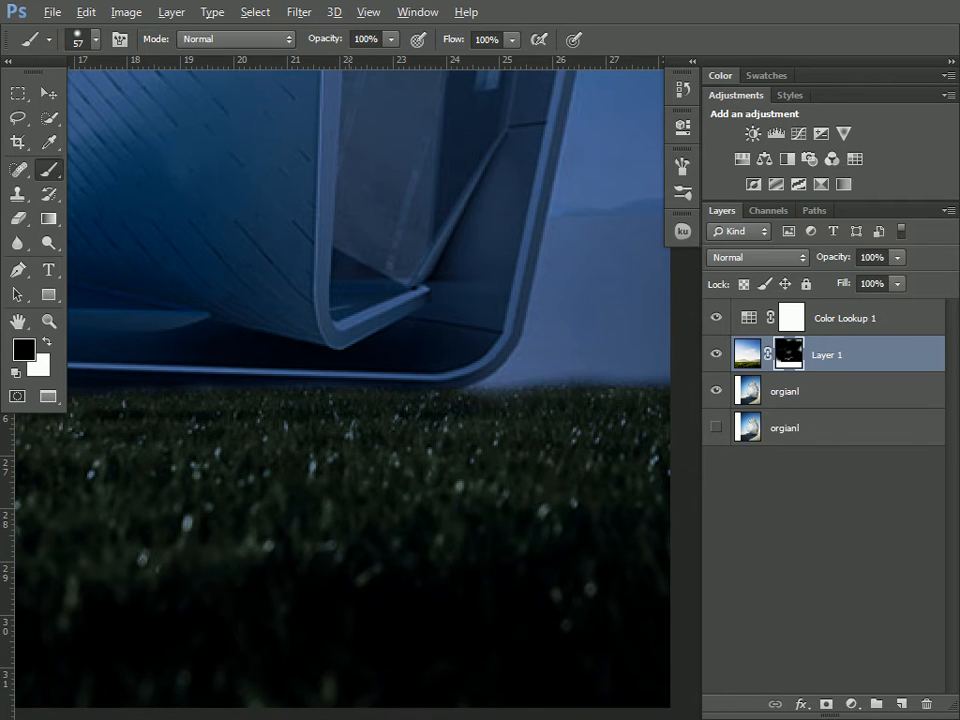
{"action": "key", "text": "ctrl+minus"}
{"action": "key", "text": "ctrl+minus"}
{"action": "key", "text": "ctrl+minus"}
{"action": "left_click_drag", "start_coordinate": [349, 530], "coordinate": [324, 505]}
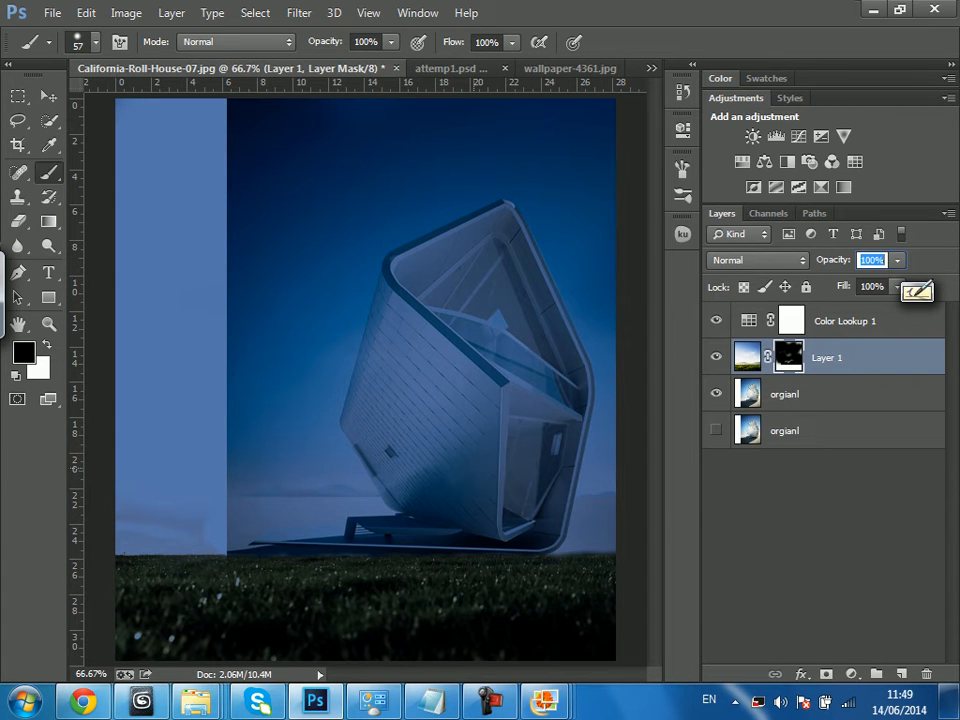
{"action": "key", "text": "Return"}
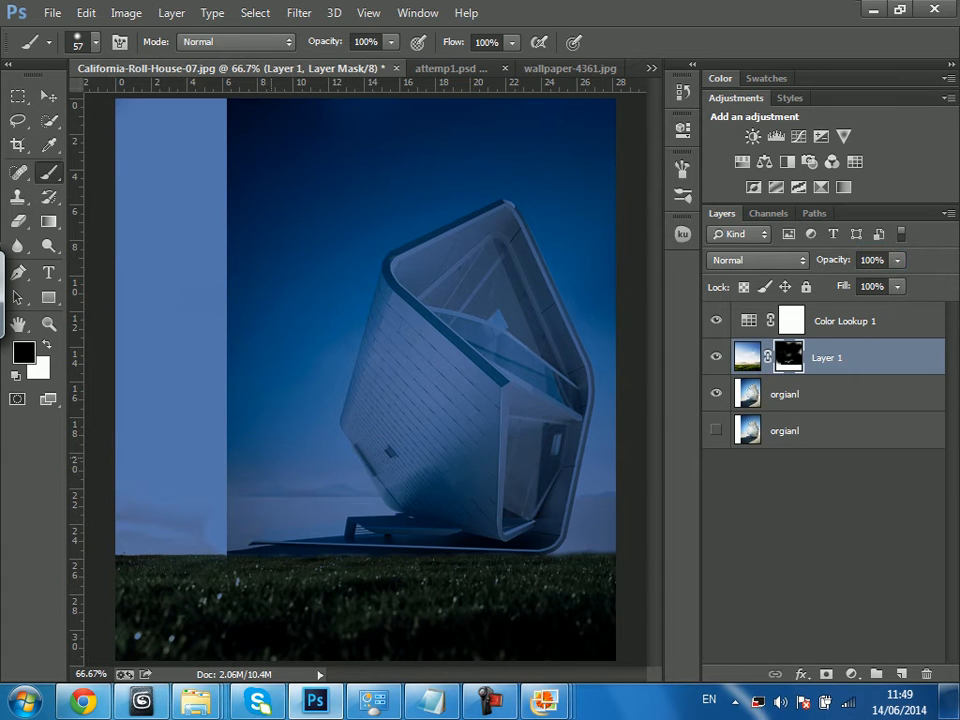
{"action": "key", "text": "f"}
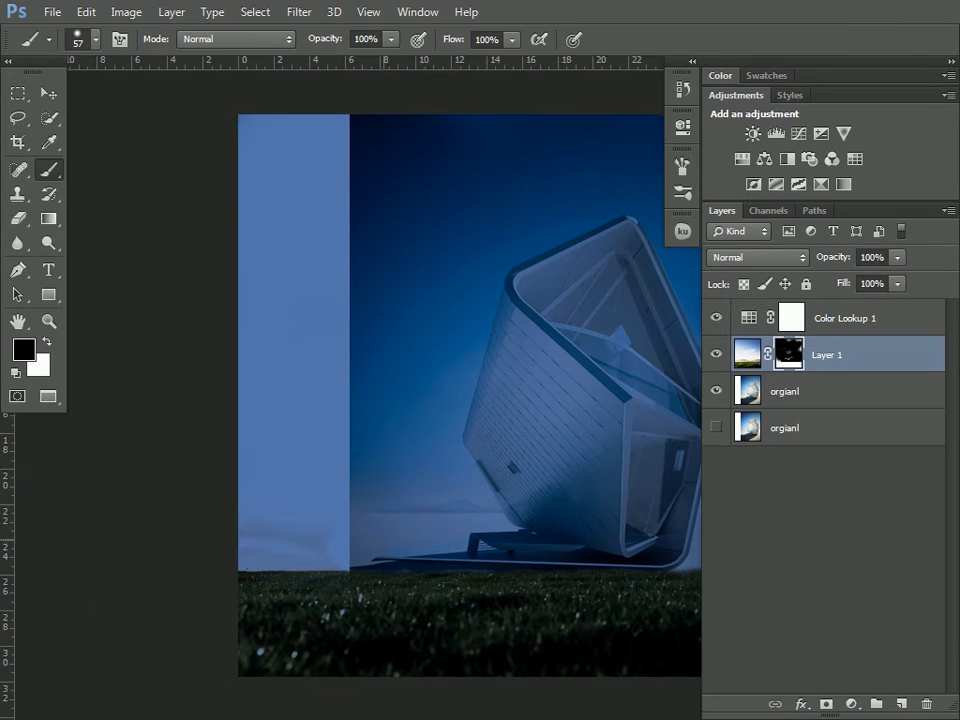
{"action": "key", "text": "ctrl+plus"}
{"action": "key", "text": "ctrl+plus"}
{"action": "key", "text": "ctrl+plus"}
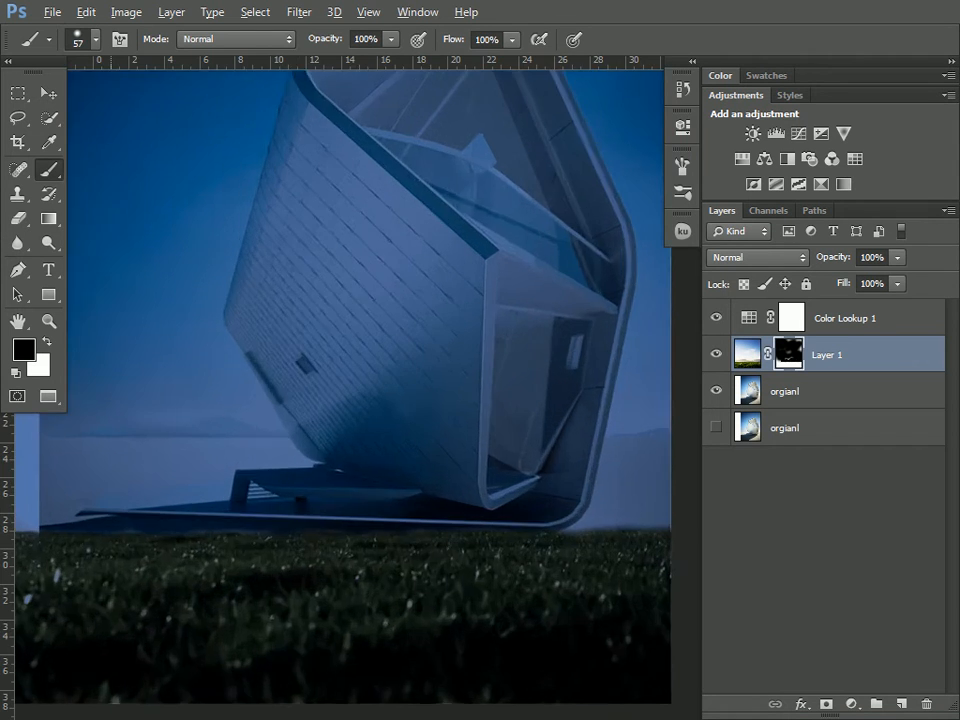
{"action": "left_click_drag", "start_coordinate": [299, 469], "coordinate": [699, 335]}
{"action": "key", "text": "ctrl+r"}
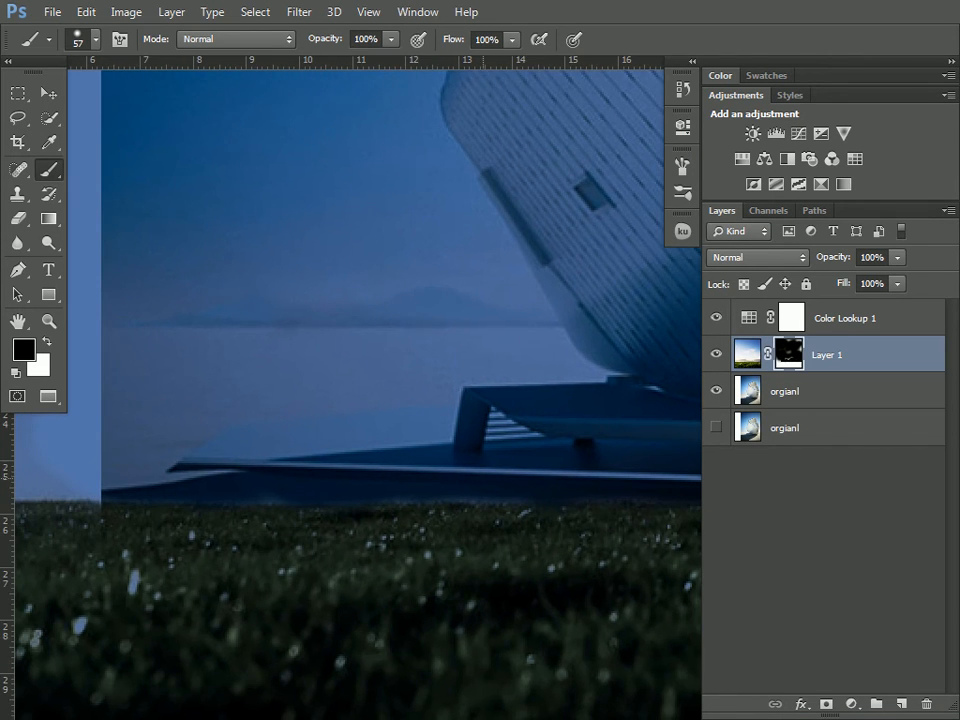
{"action": "key", "text": "ctrl+minus"}
{"action": "key", "text": "ctrl+minus"}
{"action": "key", "text": "ctrl+minus"}
{"action": "key", "text": "ctrl+plus"}
{"action": "left_click_drag", "start_coordinate": [476, 440], "coordinate": [343, 359]}
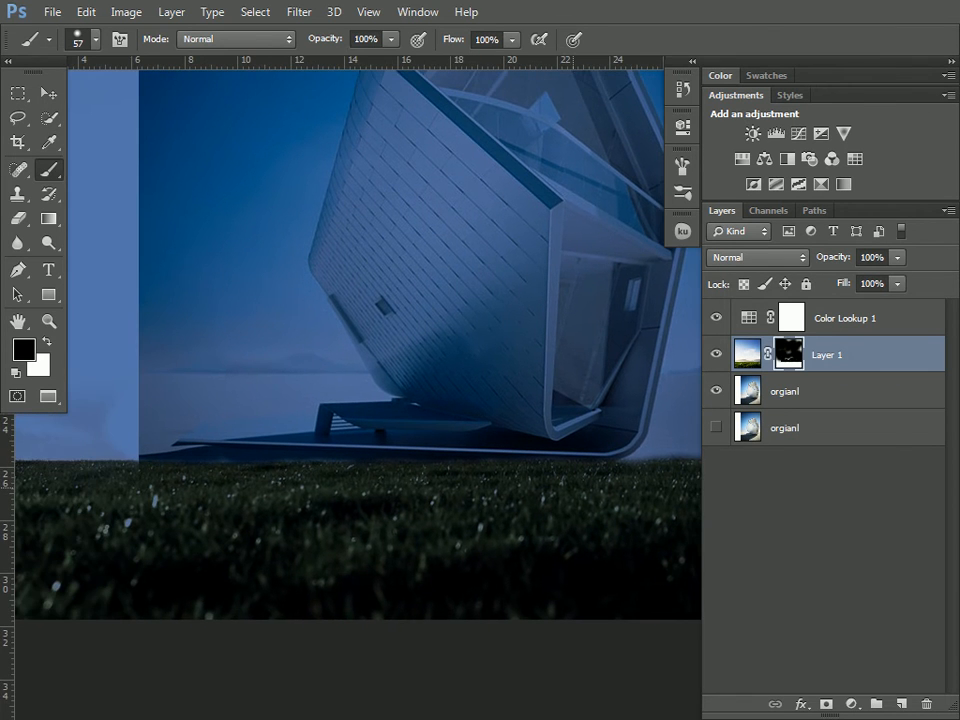
Skew Layer 1 vertically by 1.17° so the grass horizon follows the slope of the house's platform.
{"action": "left_click_drag", "start_coordinate": [278, 482], "coordinate": [388, 489]}
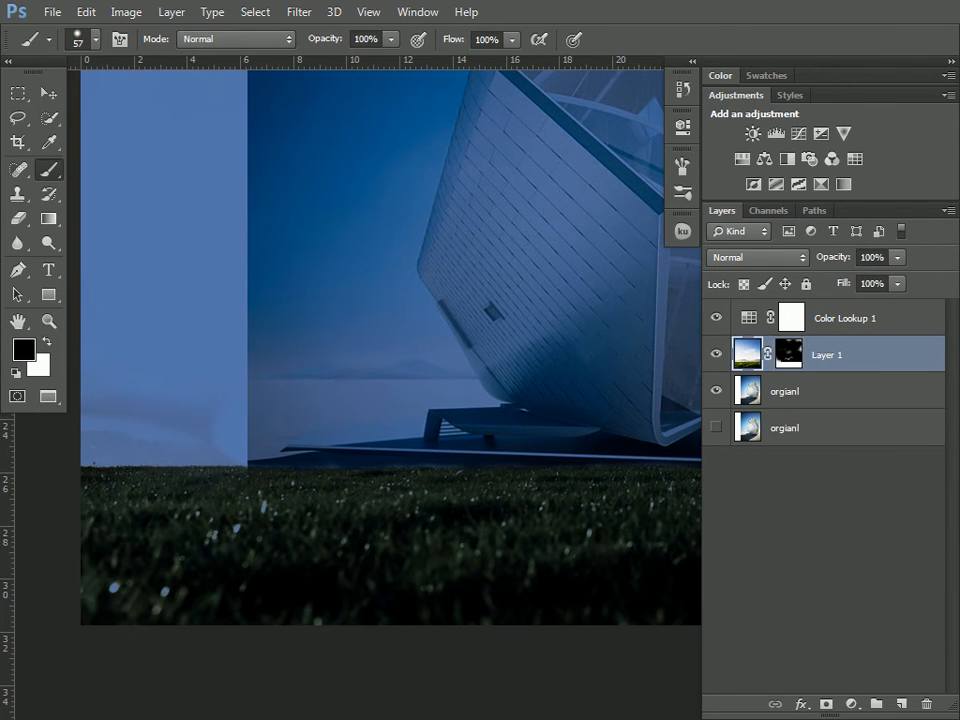
{"action": "key", "text": "ctrl+t"}
{"action": "left_click_drag", "start_coordinate": [432, 466], "coordinate": [295, 437]}
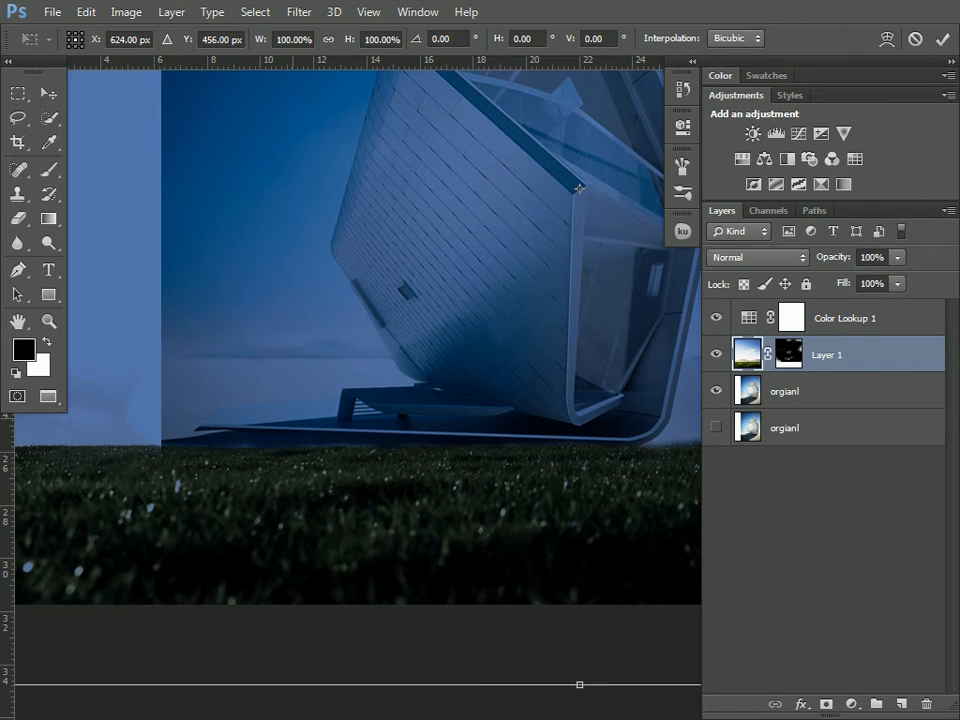
{"action": "scroll", "coordinate": [579, 188], "scroll_direction": "left", "scroll_amount": 4}
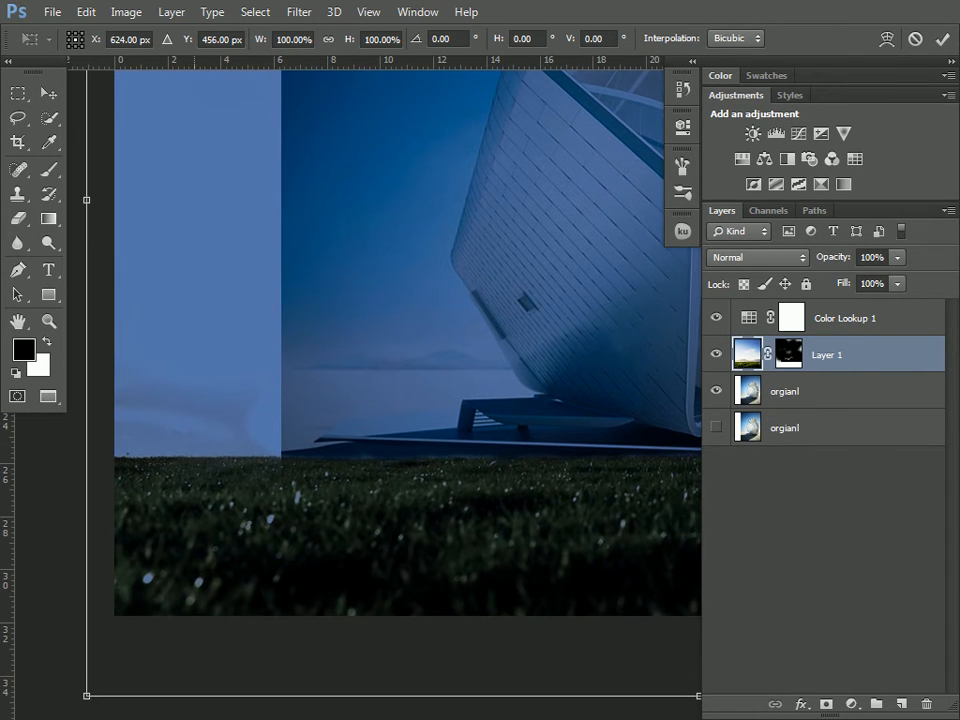
{"action": "right_click", "coordinate": [201, 92]}
{"action": "left_click", "coordinate": [245, 173]}
{"action": "left_click_drag", "start_coordinate": [86, 200], "coordinate": [86, 171]}
{"action": "scroll", "coordinate": [523, 182], "scroll_direction": "right", "scroll_amount": 5}
{"action": "left_click_drag", "start_coordinate": [400, 400], "coordinate": [536, 371]}
{"action": "key", "text": "ctrl+minus"}
{"action": "key", "text": "ctrl+minus"}
{"action": "scroll", "coordinate": [595, 407], "scroll_direction": "right", "scroll_amount": 5}
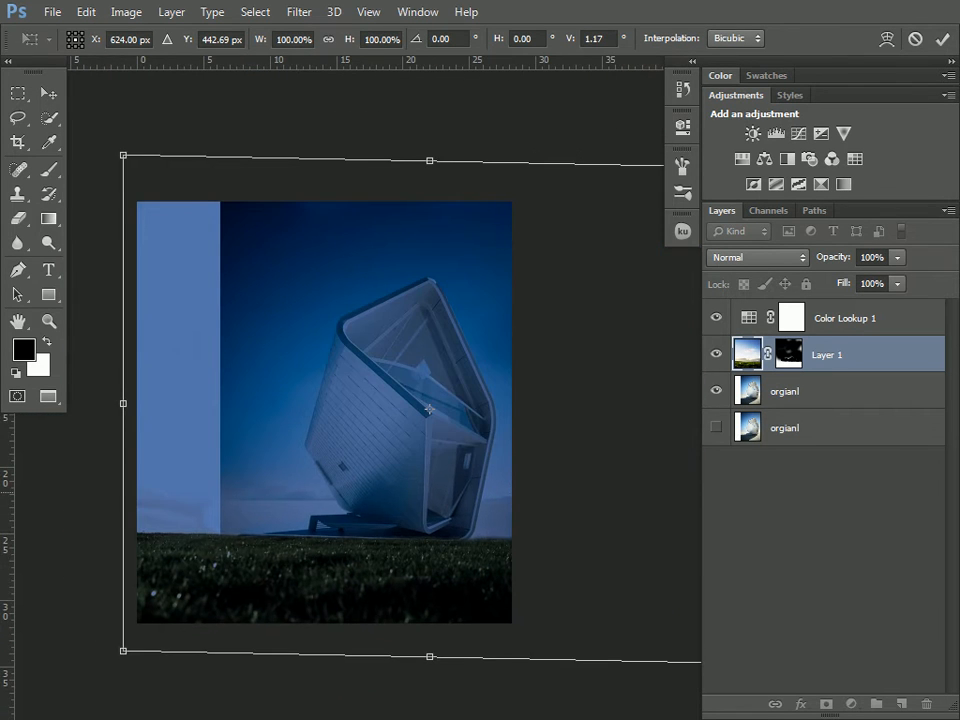
{"action": "key", "text": "Return"}
Paint black on Layer 1's mask with the 57 px brush along the grass edge at the house's rounded right base corner and platform.
{"action": "key", "text": "b"}
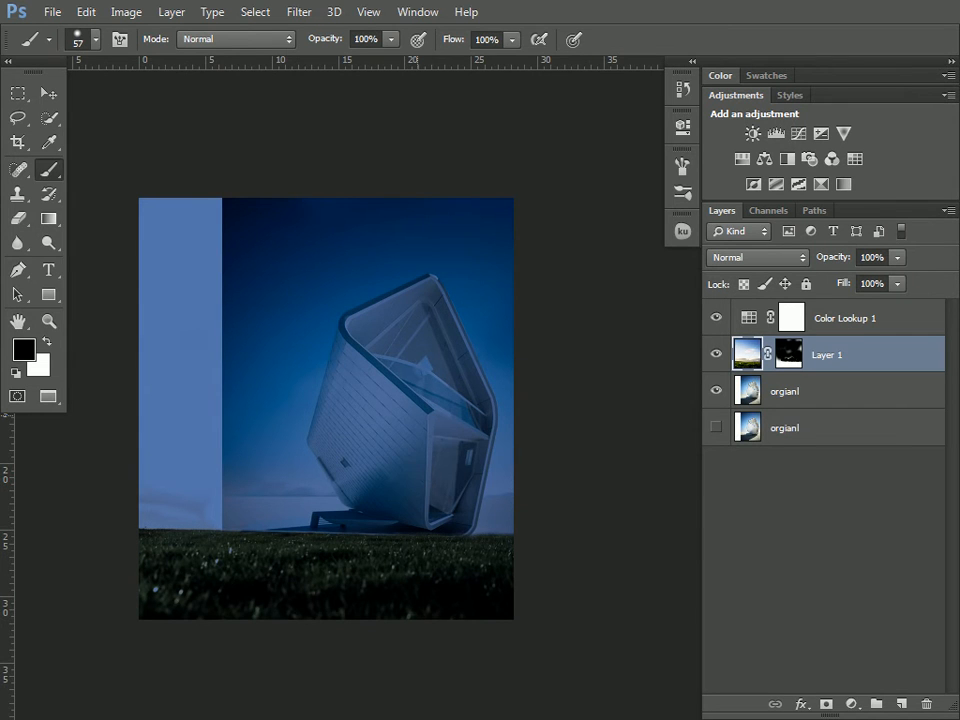
{"action": "key", "text": "ctrl+plus"}
{"action": "key", "text": "ctrl+plus"}
{"action": "key", "text": "ctrl+plus"}
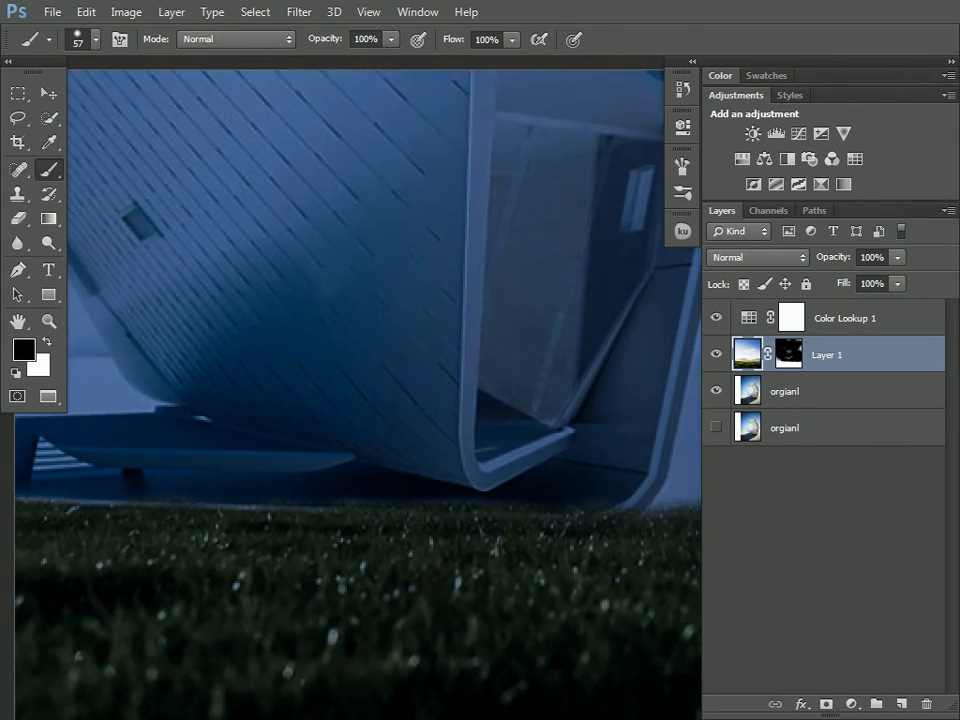
{"action": "left_click_drag", "start_coordinate": [385, 400], "coordinate": [345, 348]}
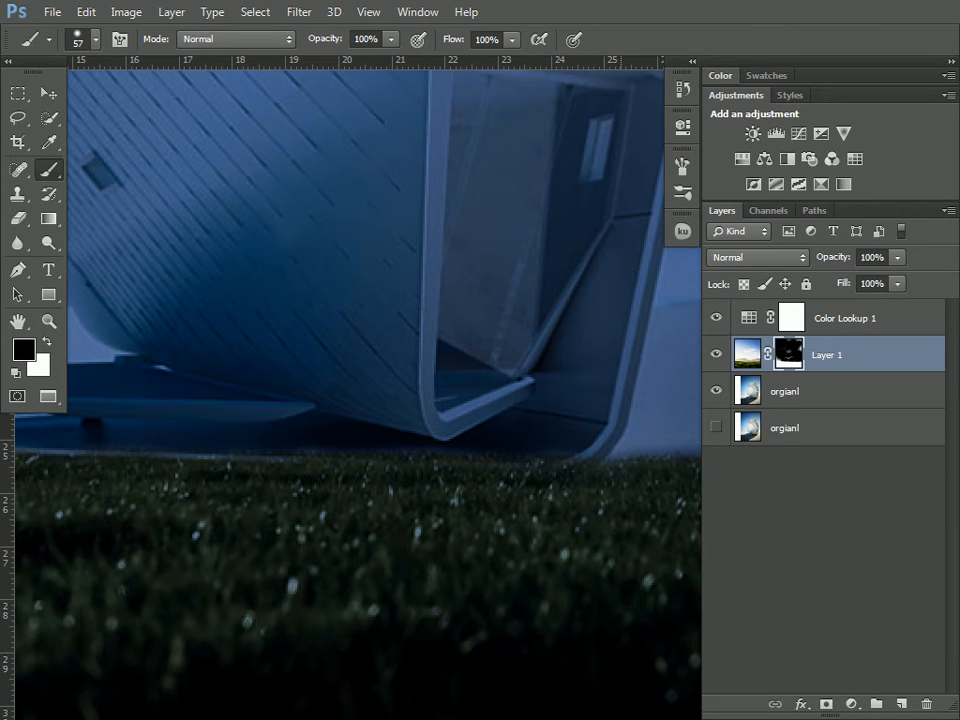
{"action": "mouse_move", "coordinate": [527, 443]}
{"action": "left_mouse_down"}
{"action": "mouse_move", "coordinate": [321, 440]}
{"action": "mouse_move", "coordinate": [579, 446]}
{"action": "mouse_move", "coordinate": [548, 446]}
{"action": "left_mouse_up"}
{"action": "left_click_drag", "start_coordinate": [215, 400], "coordinate": [455, 395]}
{"action": "left_click_drag", "start_coordinate": [650, 370], "coordinate": [726, 370]}
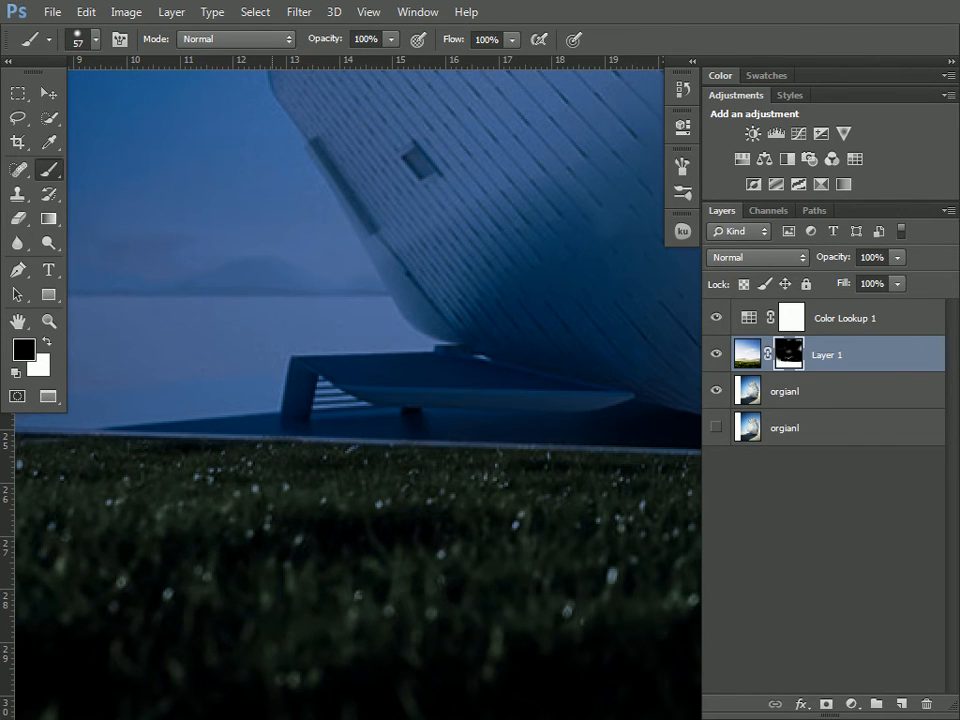
Paint black on Layer 1's mask to clear the leftover sky patches from the blank strip above the grass's left end.
{"action": "left_click_drag", "start_coordinate": [168, 326], "coordinate": [411, 328]}
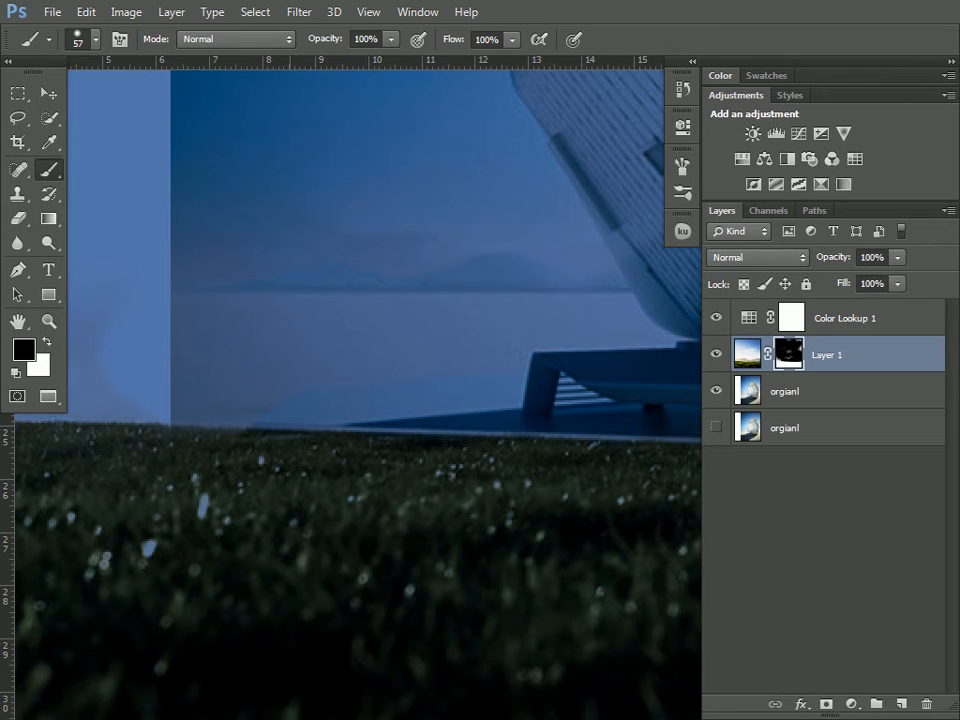
{"action": "left_click_drag", "start_coordinate": [165, 325], "coordinate": [437, 328]}
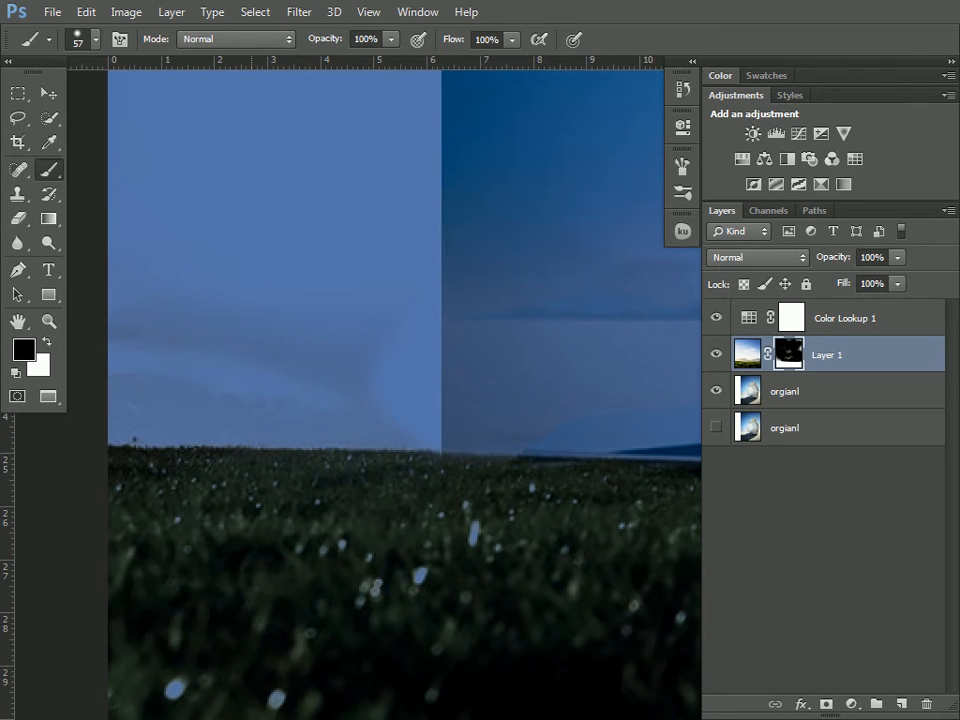
{"action": "mouse_move", "coordinate": [413, 370]}
{"action": "left_mouse_down"}
{"action": "mouse_move", "coordinate": [160, 335]}
{"action": "mouse_move", "coordinate": [168, 360]}
{"action": "left_mouse_up"}
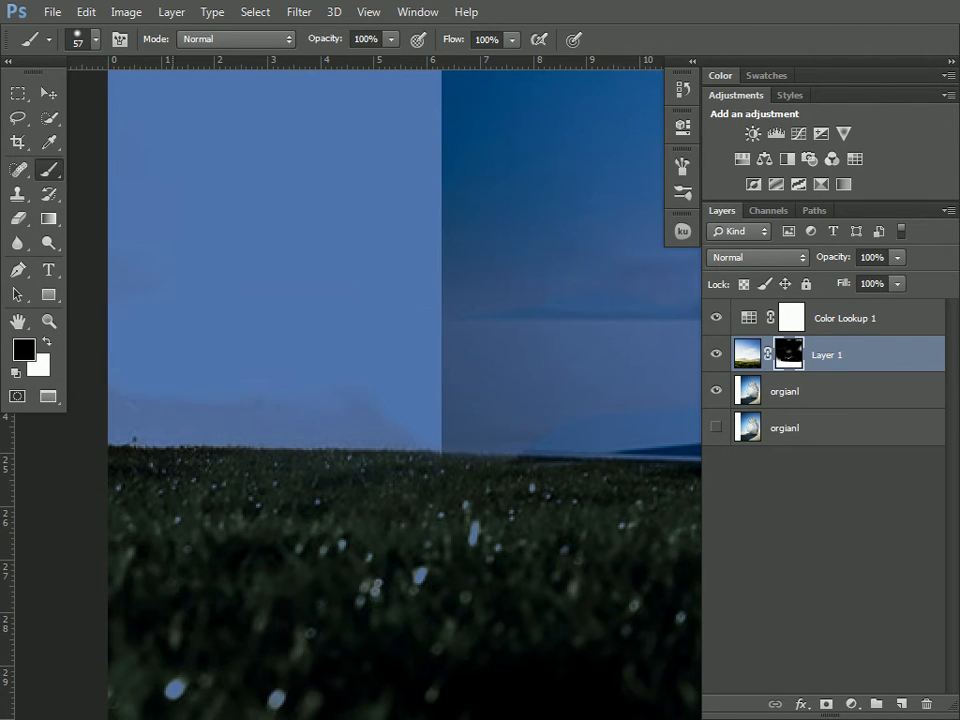
{"action": "left_click_drag", "start_coordinate": [336, 440], "coordinate": [396, 444]}
{"action": "left_click_drag", "start_coordinate": [480, 420], "coordinate": [315, 631]}
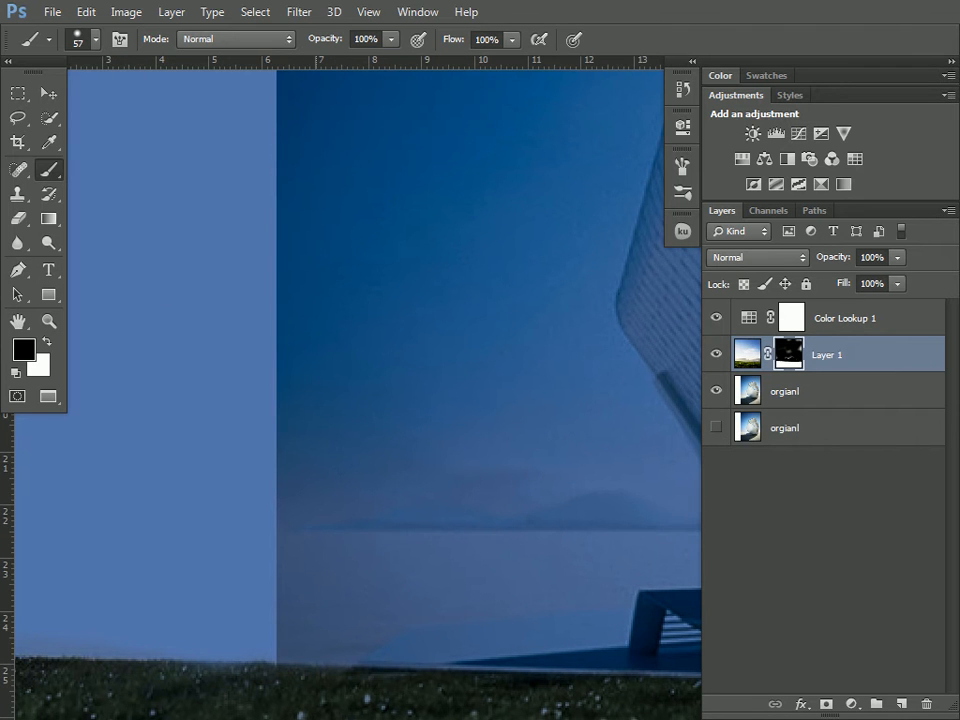
{"action": "left_click_drag", "start_coordinate": [665, 530], "coordinate": [56, 245]}
{"action": "left_click_drag", "start_coordinate": [602, 418], "coordinate": [469, 462]}
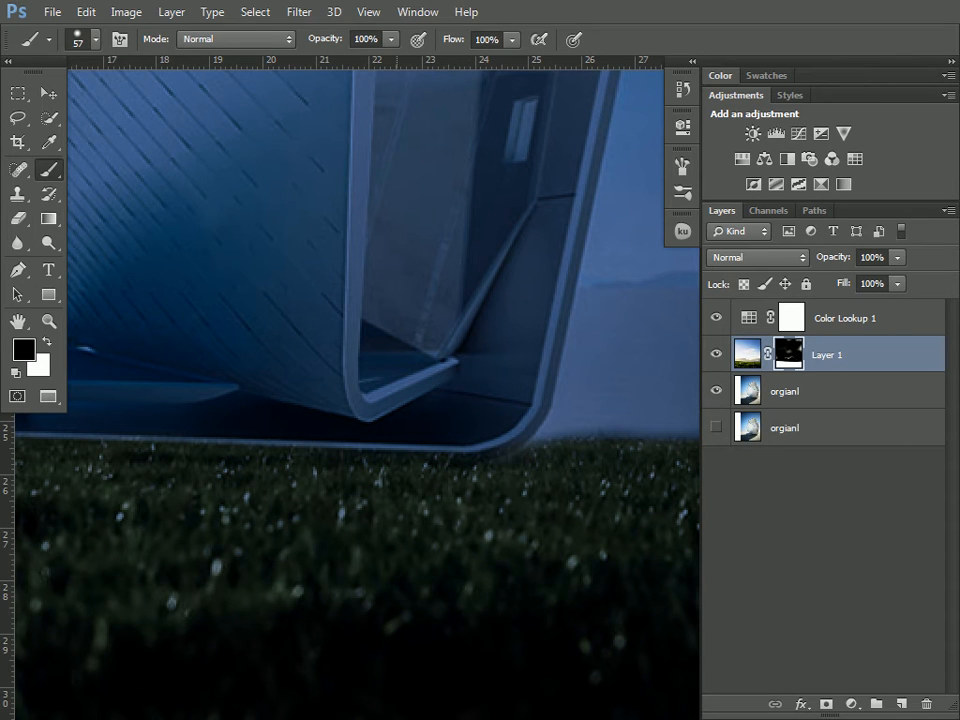
Switch to the Clone Stamp tool and choose the 134 px grass-blade brush tip.
{"action": "left_click", "coordinate": [17, 194]}
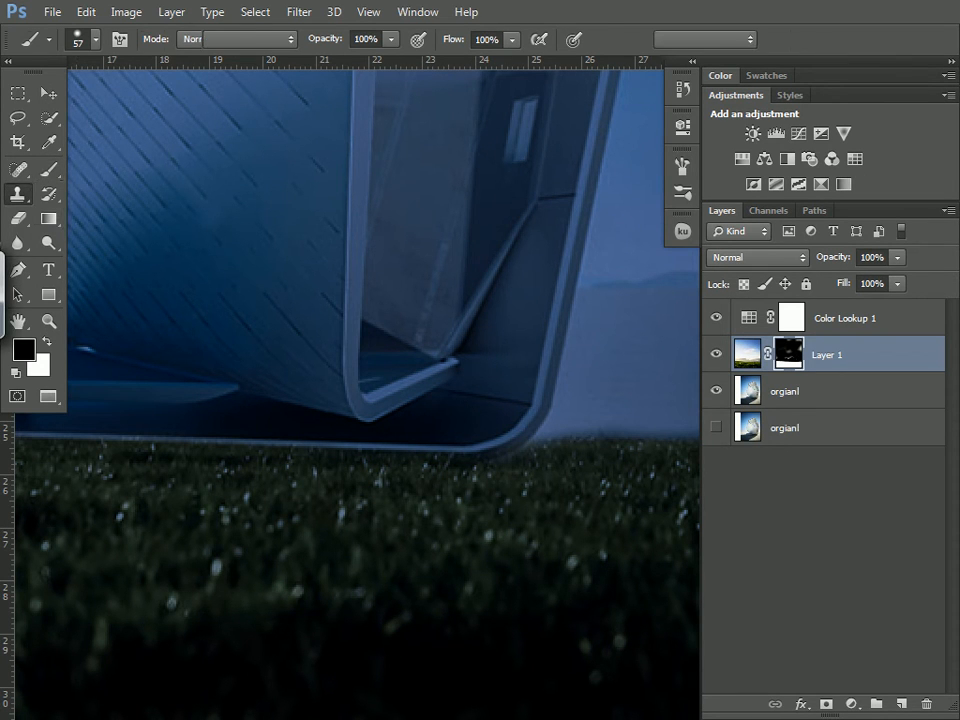
{"action": "left_click", "coordinate": [50, 192]}
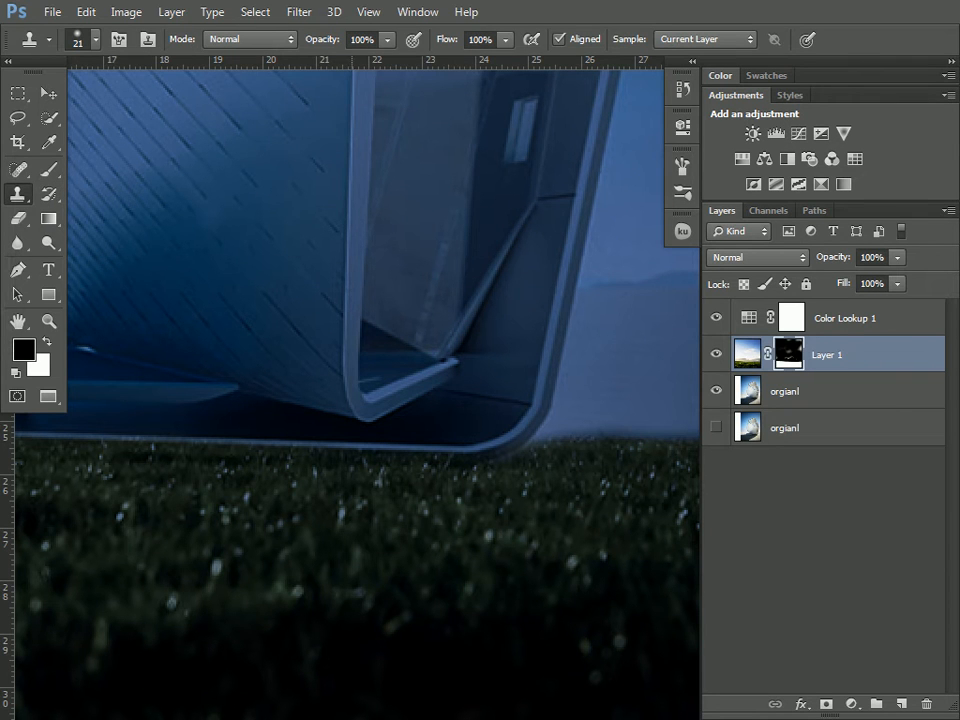
{"action": "left_click", "coordinate": [78, 39]}
{"action": "mouse_move", "coordinate": [255, 295]}
{"action": "left_mouse_down"}
{"action": "mouse_move", "coordinate": [518, 522]}
{"action": "mouse_move", "coordinate": [540, 527]}
{"action": "left_mouse_up"}
{"action": "left_click", "coordinate": [459, 273]}
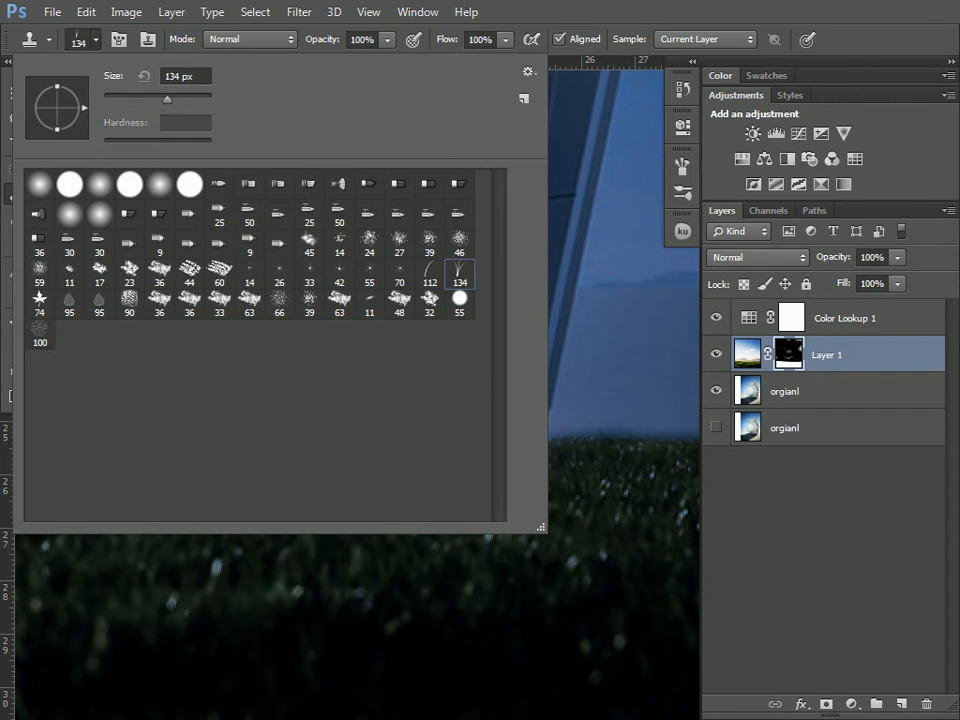
Display the brush presets as large thumbnails and view the grass brush tips.
{"action": "left_click", "coordinate": [528, 72]}
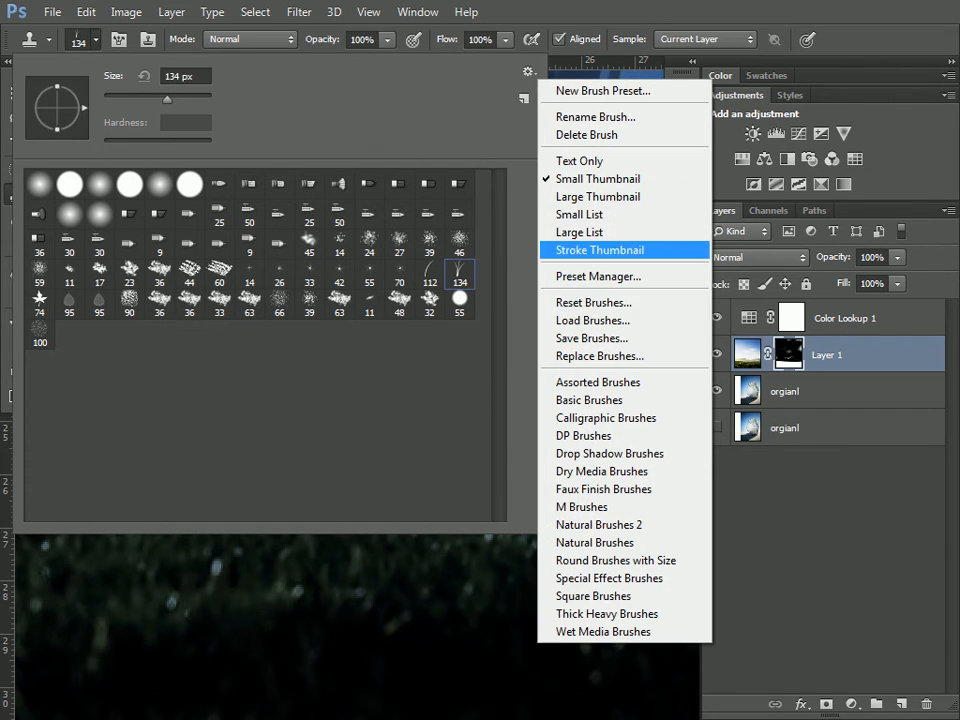
{"action": "left_click", "coordinate": [590, 229]}
{"action": "left_click", "coordinate": [528, 72]}
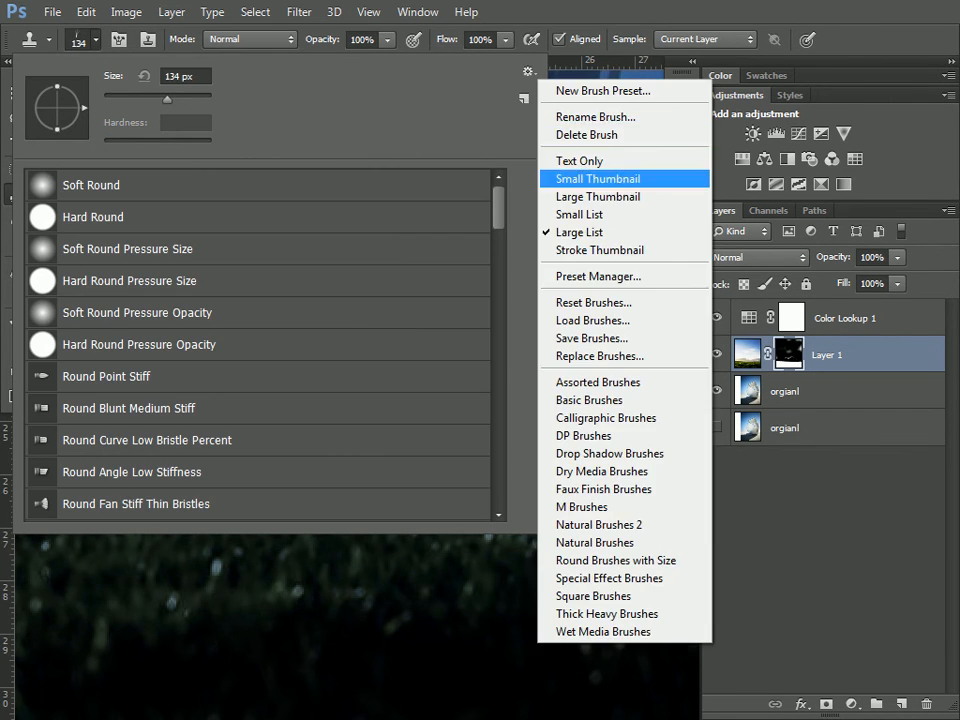
{"action": "left_click", "coordinate": [598, 178]}
{"action": "left_click", "coordinate": [528, 72]}
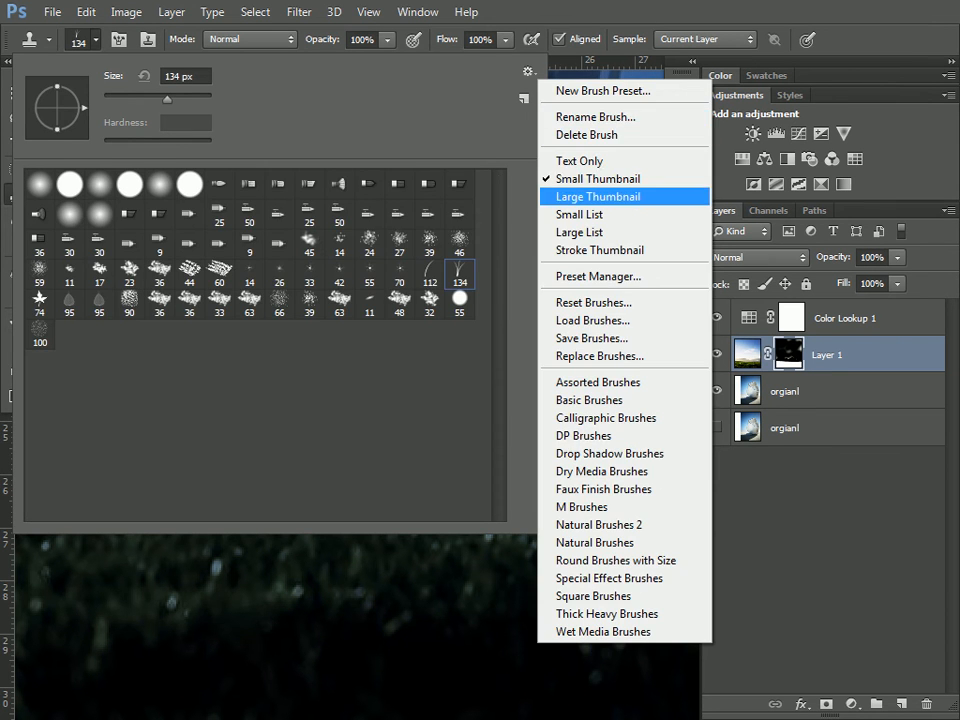
{"action": "left_click", "coordinate": [598, 196]}
{"action": "scroll", "coordinate": [265, 345], "scroll_direction": "down", "scroll_amount": 6}
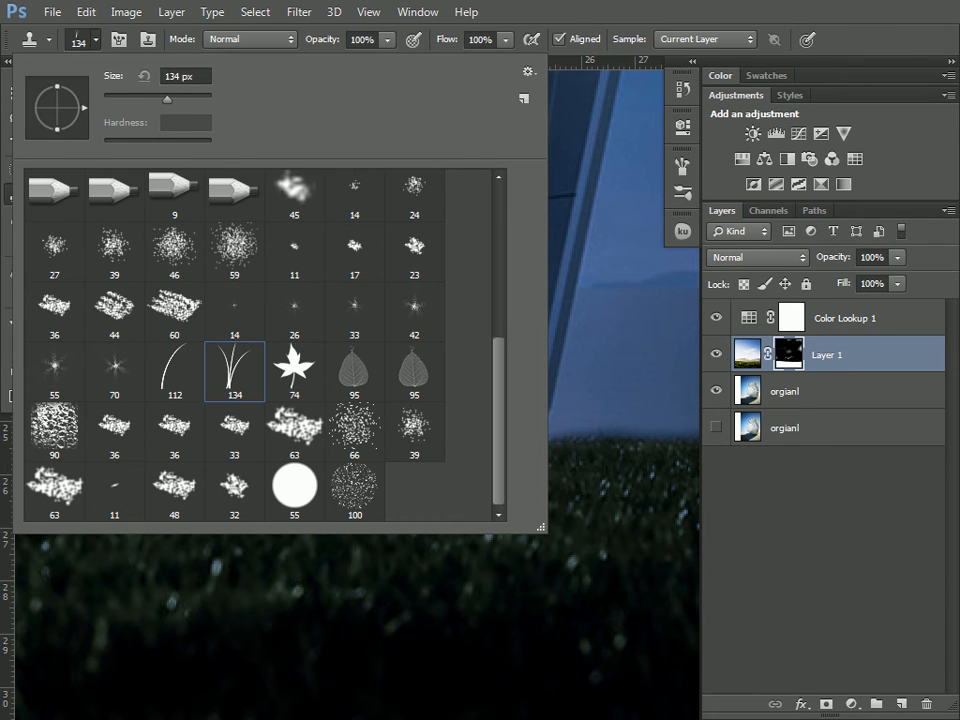
Set the grass brush tip to 19% spacing and 28 px size with Transfer off and Scattering on.
{"action": "left_click", "coordinate": [119, 39]}
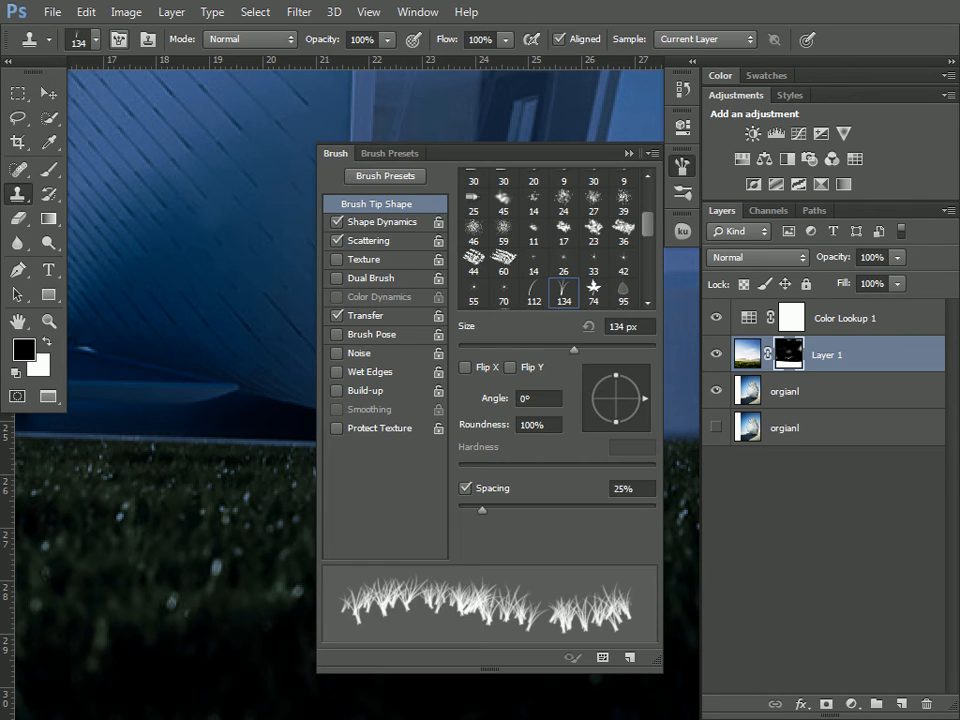
{"action": "mouse_move", "coordinate": [482, 510]}
{"action": "left_mouse_down"}
{"action": "mouse_move", "coordinate": [493, 510]}
{"action": "mouse_move", "coordinate": [476, 510]}
{"action": "left_mouse_up"}
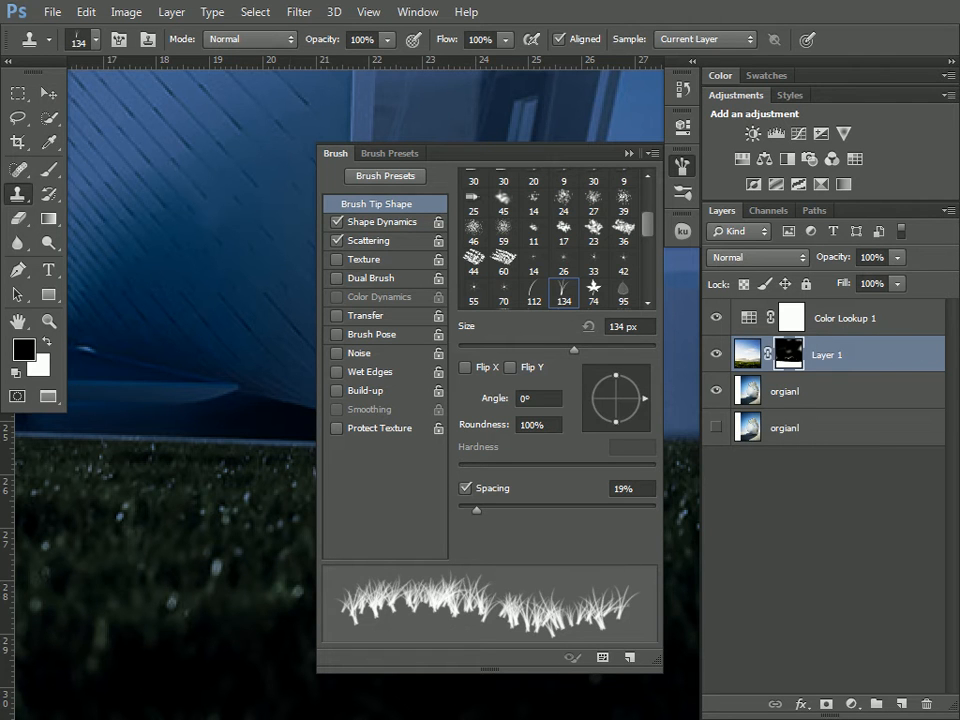
{"action": "left_click", "coordinate": [337, 240]}
{"action": "left_click", "coordinate": [337, 240]}
{"action": "left_click", "coordinate": [337, 240]}
{"action": "left_click", "coordinate": [337, 240]}
{"action": "left_click_drag", "start_coordinate": [573, 349], "coordinate": [485, 349]}
{"action": "key", "text": "F5"}
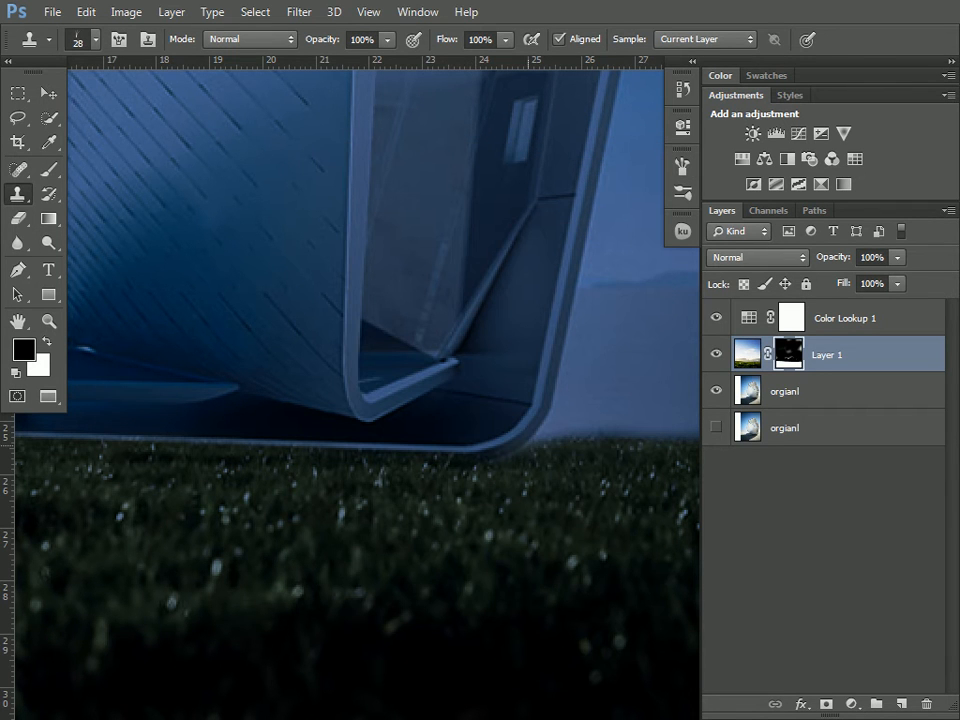
Add a new layer above Layer 1 and name it "grass correction".
{"action": "key", "text": "ctrl+shift+alt+n"}
{"action": "double_click", "coordinate": [786, 355]}
{"action": "type", "text": "grass correct"}
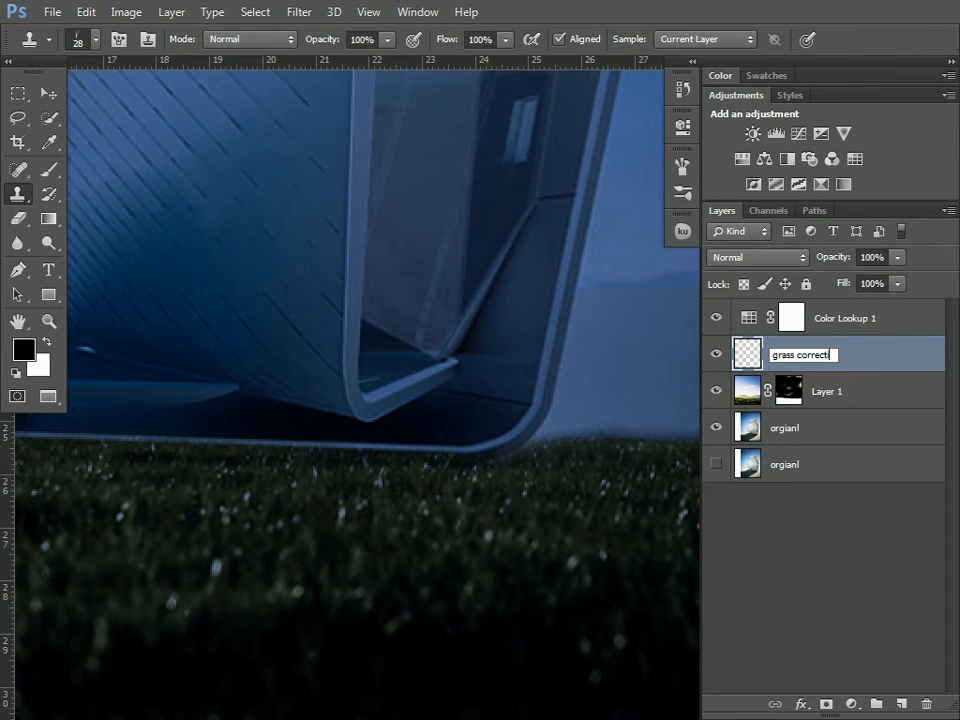
{"action": "type", "text": "ion"}
{"action": "key", "text": "Return"}
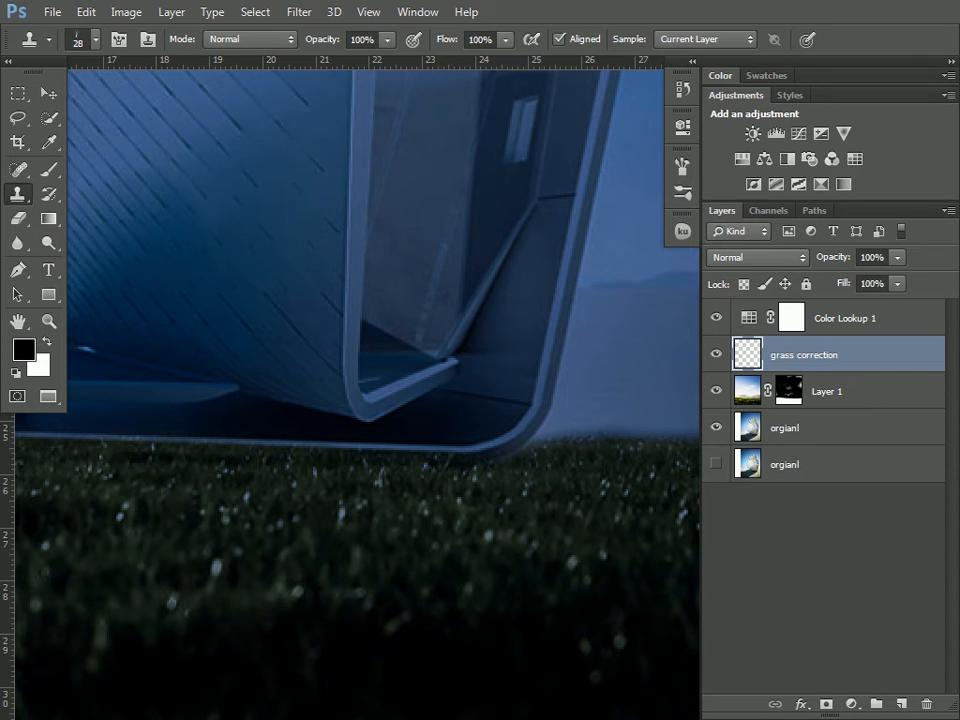
Set the Clone Stamp to sample Current & Below and compare the image with and without the Color Lookup 1 adjustment.
{"action": "left_click", "coordinate": [705, 39]}
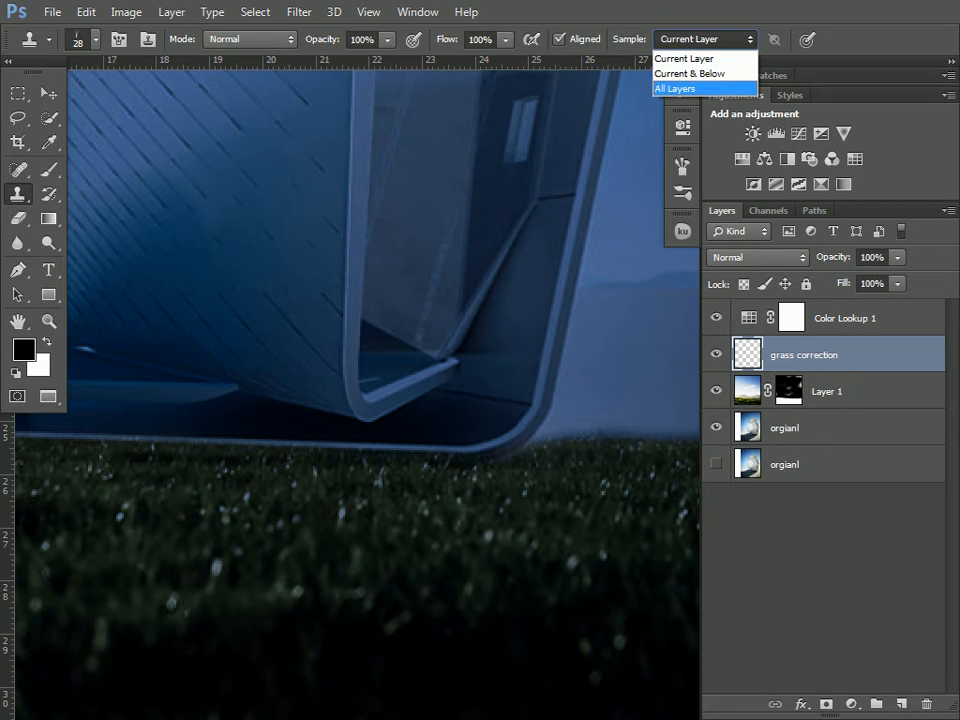
{"action": "left_click", "coordinate": [675, 88]}
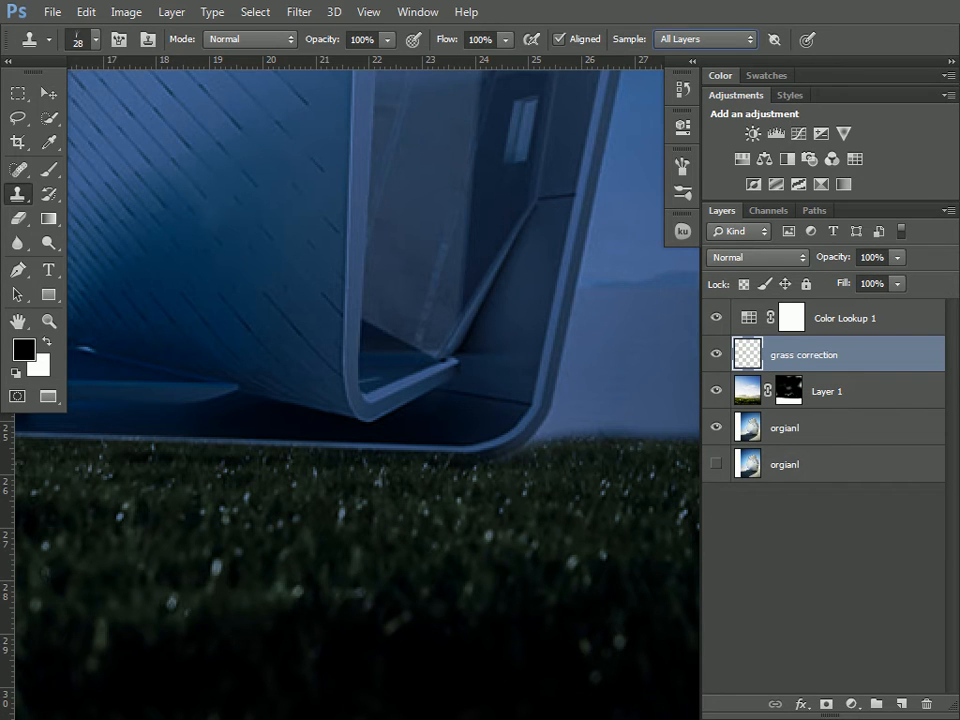
{"action": "left_click", "coordinate": [706, 39]}
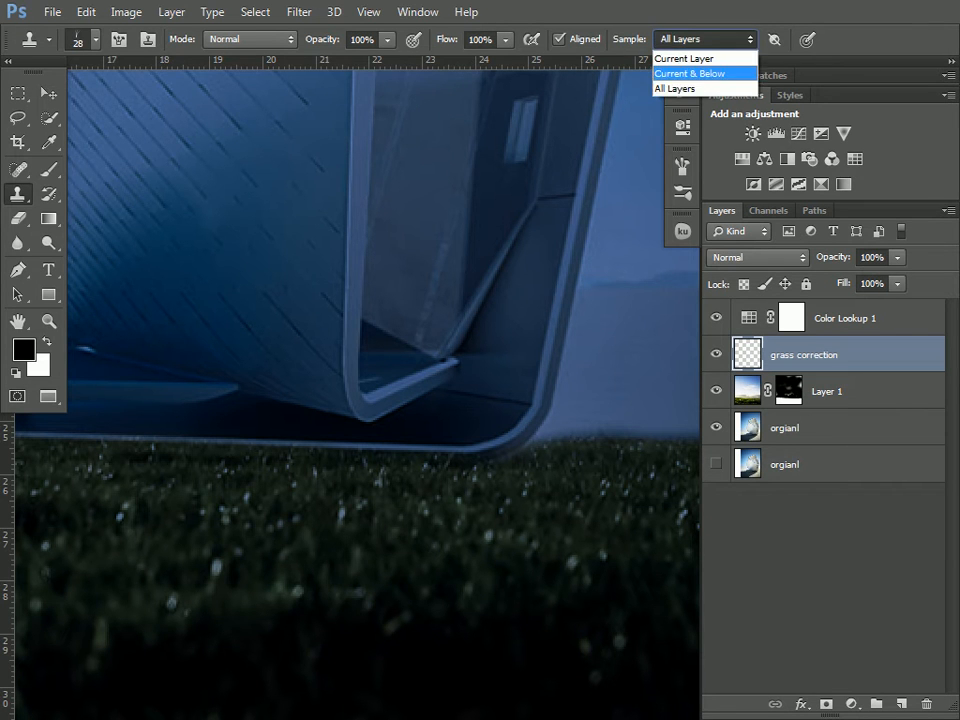
{"action": "left_click", "coordinate": [690, 73]}
{"action": "left_click", "coordinate": [716, 317]}
{"action": "left_click", "coordinate": [716, 317]}
{"action": "left_click", "coordinate": [716, 317]}
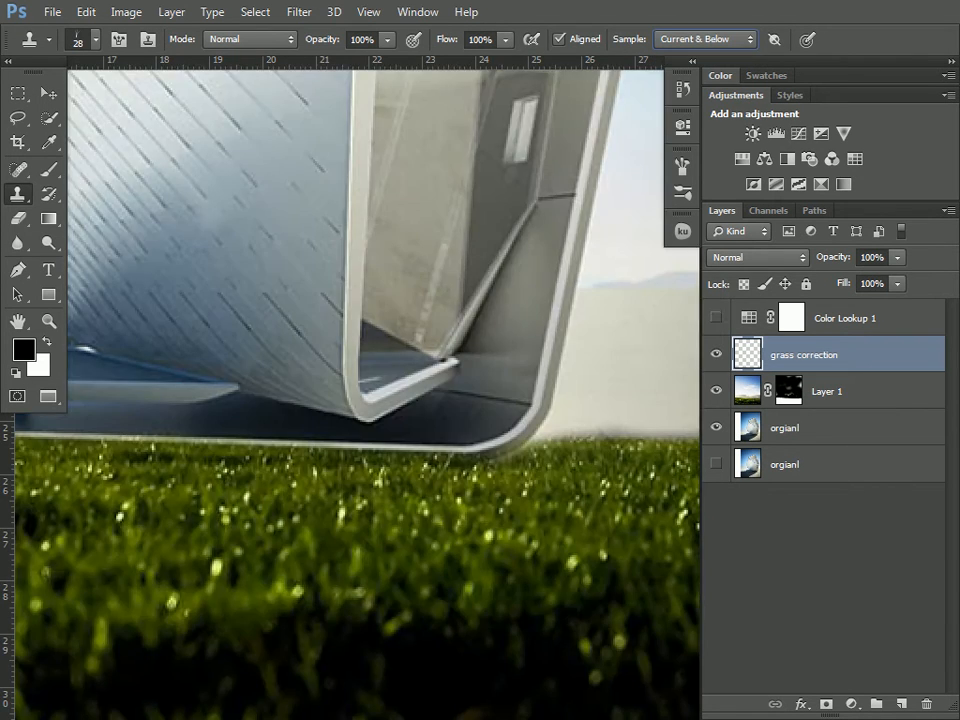
{"action": "left_click", "coordinate": [716, 317]}
Clone grass blades over the platform's lower edge beneath the house, working leftward from near its rounded right corner.
{"action": "key", "text": "ctrl+plus"}
{"action": "key", "text": "ctrl+plus"}
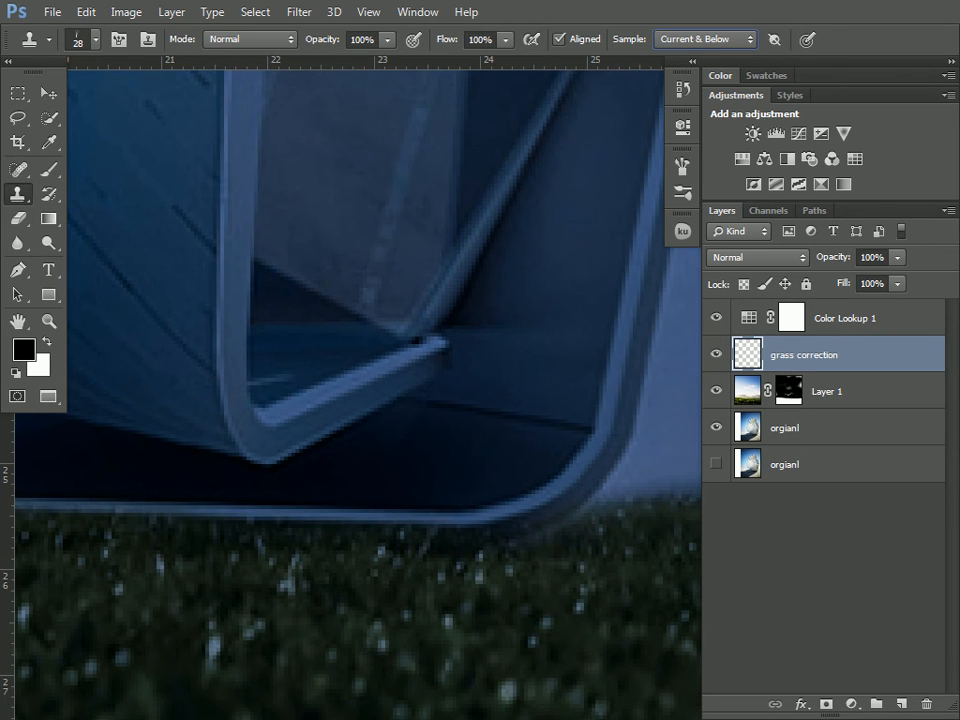
{"action": "left_click_drag", "start_coordinate": [321, 597], "coordinate": [422, 459]}
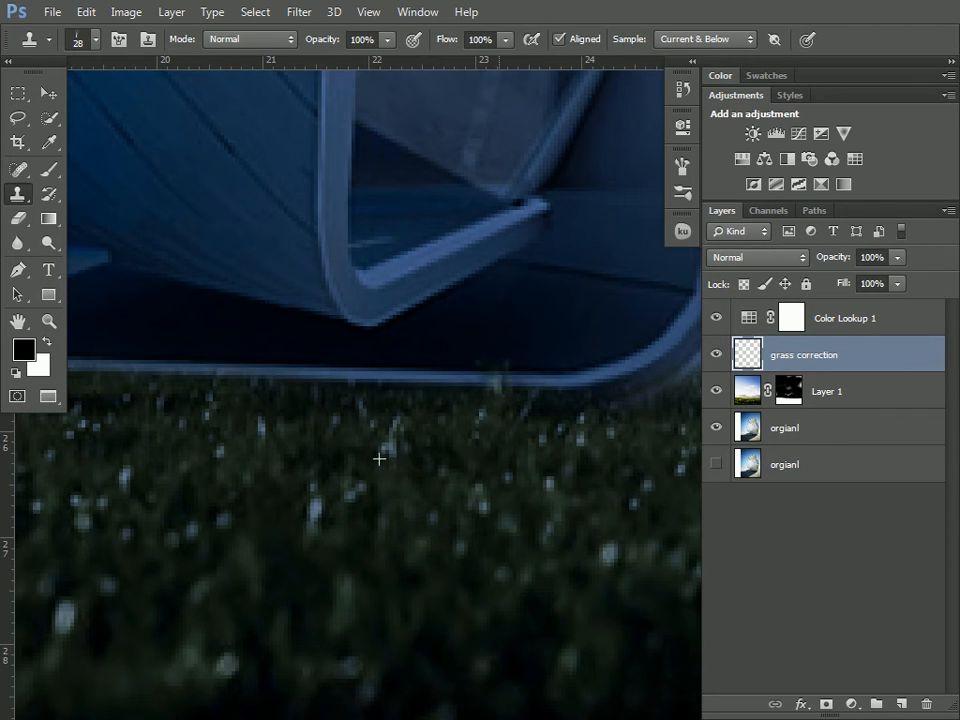
{"action": "left_click_drag", "start_coordinate": [195, 459], "coordinate": [437, 484]}
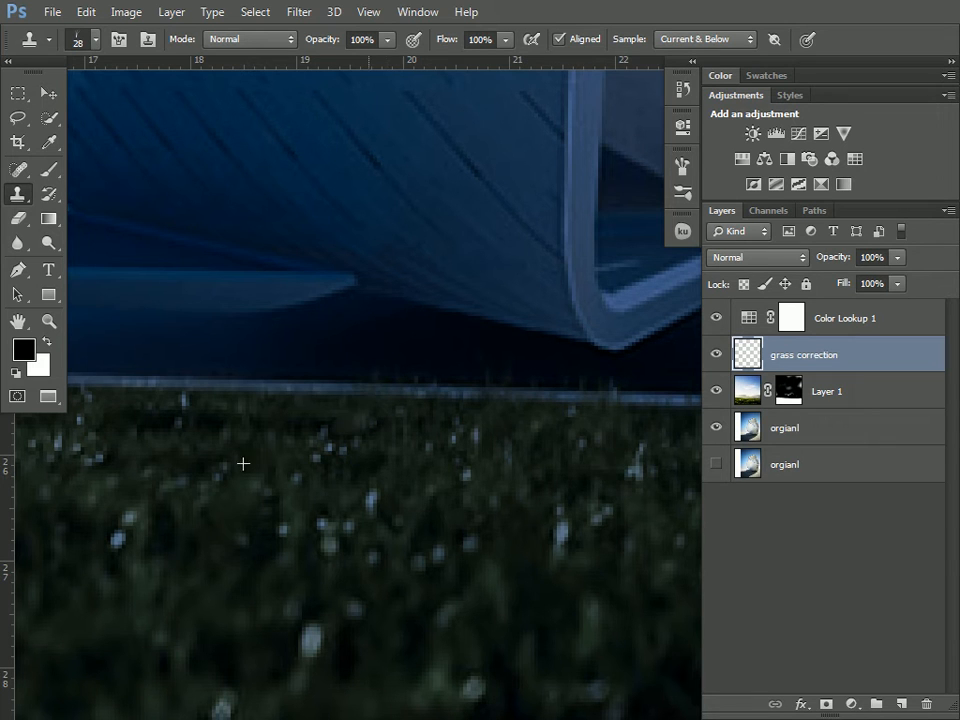
{"action": "left_click", "coordinate": [228, 414]}
{"action": "left_click", "coordinate": [192, 408]}
Clone grass blades along the rest of the platform edge, past the ramp and its support to the platform's left end.
{"action": "key", "text": "space"}
{"action": "left_click_drag", "start_coordinate": [143, 410], "coordinate": [396, 377]}
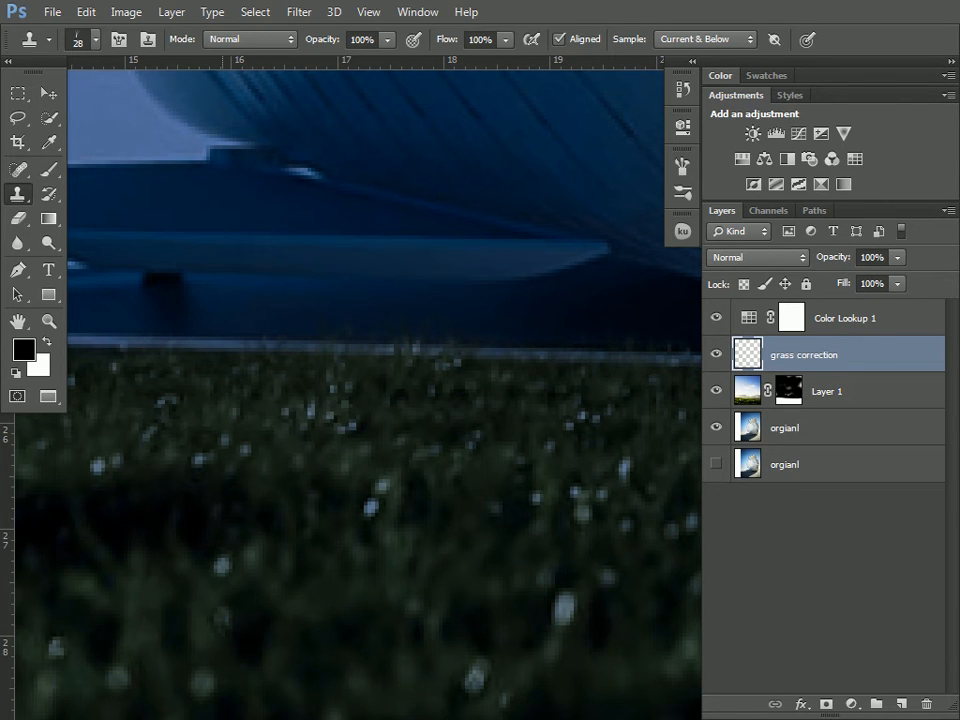
{"action": "key", "text": "space"}
{"action": "left_click_drag", "start_coordinate": [193, 420], "coordinate": [338, 412]}
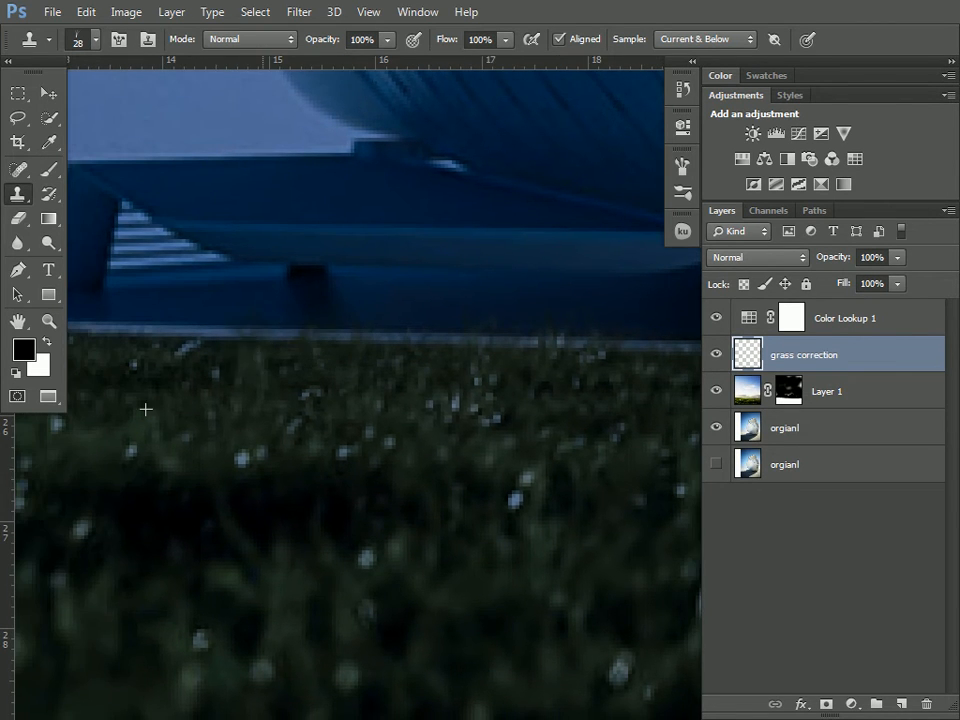
{"action": "left_click_drag", "start_coordinate": [102, 423], "coordinate": [251, 418]}
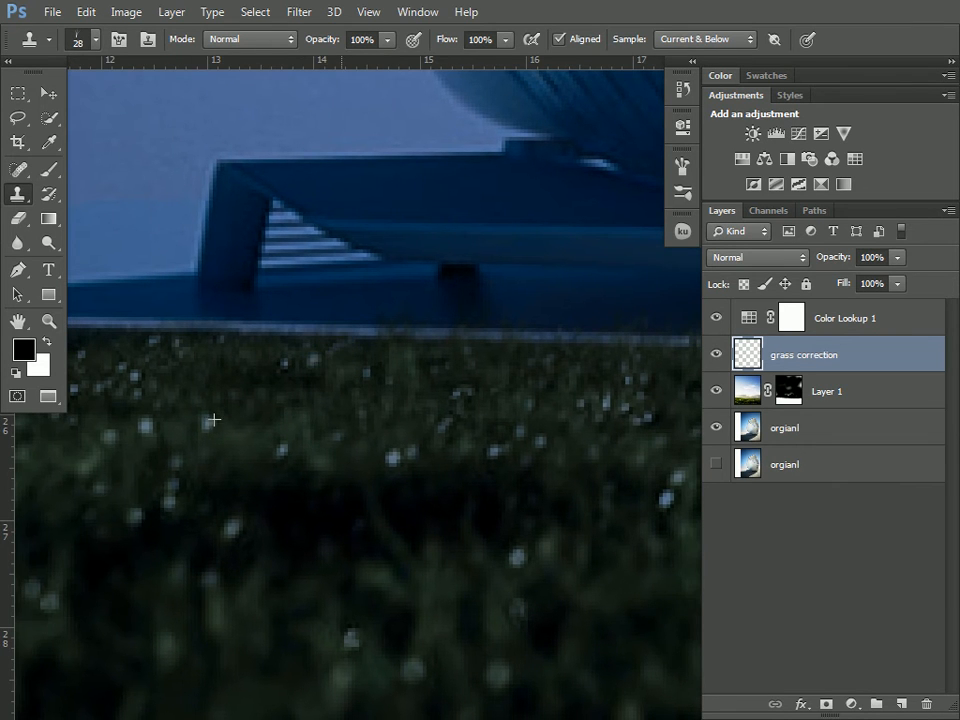
{"action": "left_click_drag", "start_coordinate": [130, 405], "coordinate": [297, 395]}
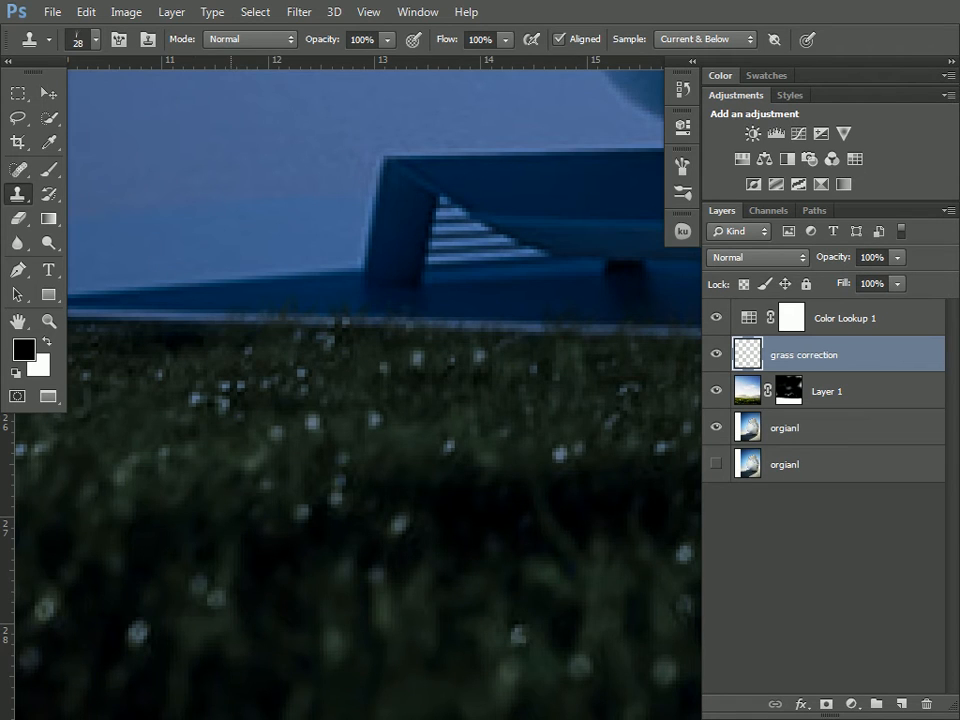
{"action": "left_click_drag", "start_coordinate": [58, 300], "coordinate": [259, 298]}
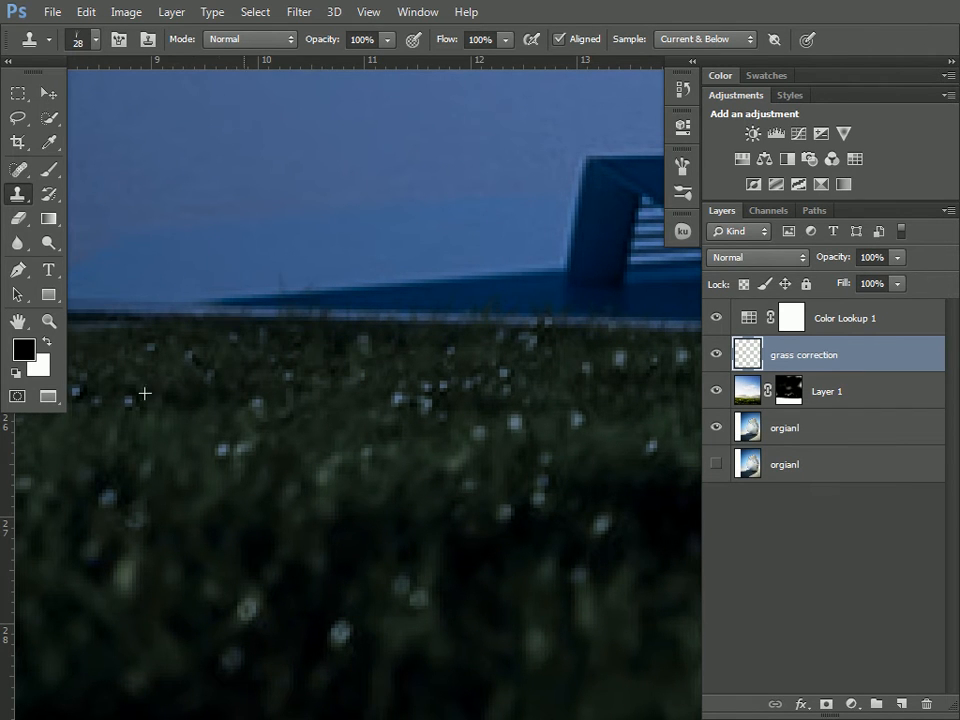
{"action": "left_click_drag", "start_coordinate": [107, 398], "coordinate": [366, 398]}
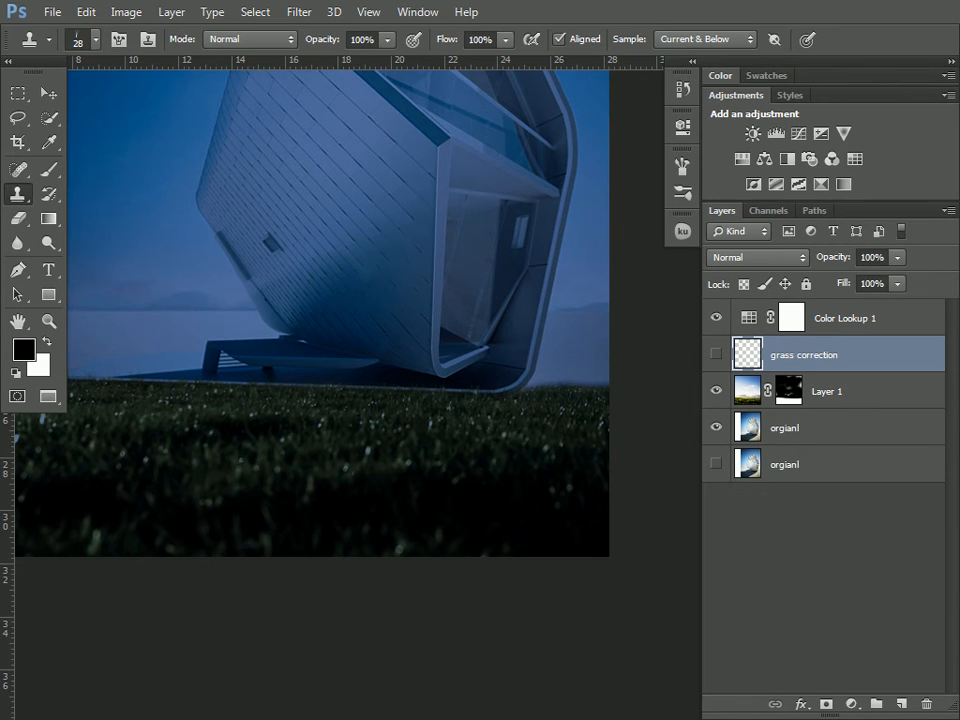
Compare the composition with and without the grass correction layer and examine the whole image.
{"action": "left_click", "coordinate": [716, 354]}
{"action": "left_click", "coordinate": [716, 354]}
{"action": "left_click", "coordinate": [716, 354]}
{"action": "left_click_drag", "start_coordinate": [465, 415], "coordinate": [534, 516]}
{"action": "left_click_drag", "start_coordinate": [627, 330], "coordinate": [605, 495]}
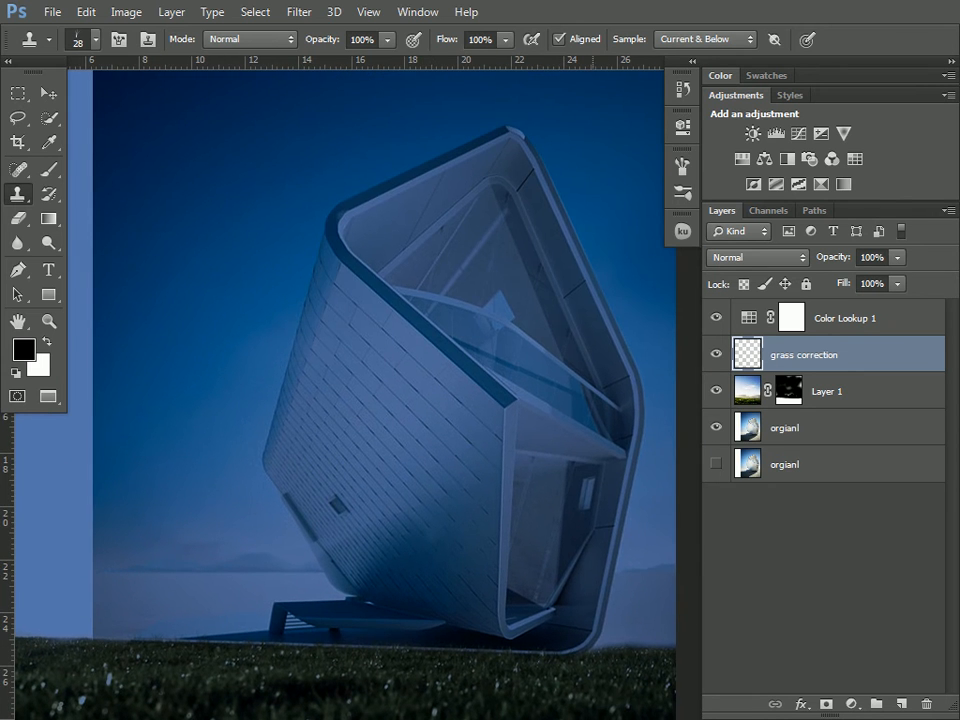
{"action": "key", "text": "ctrl+minus"}
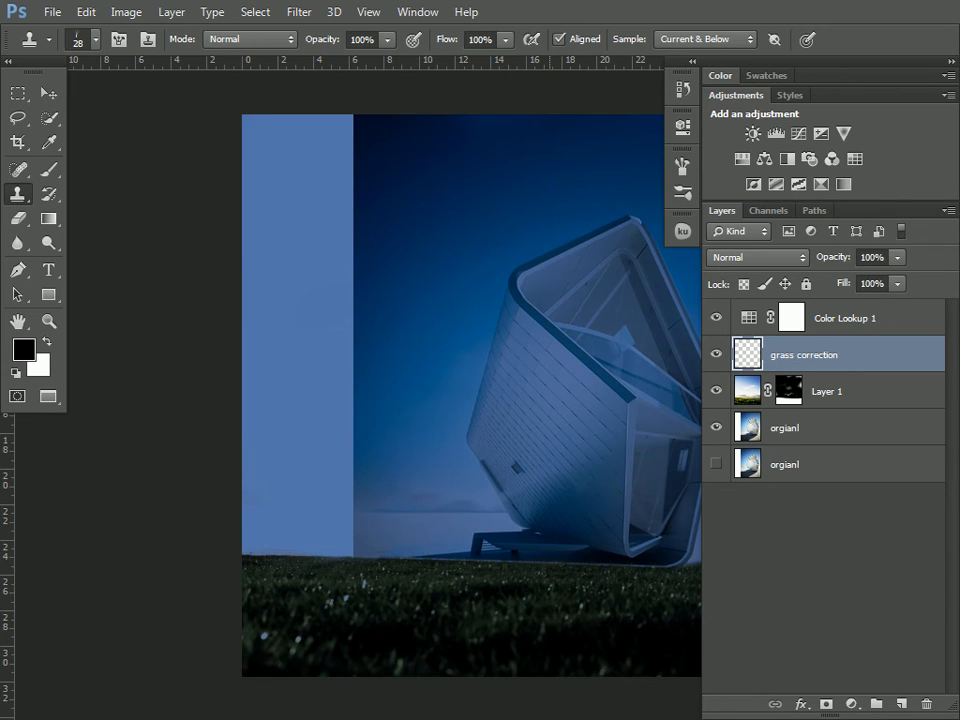
{"action": "left_click_drag", "start_coordinate": [547, 445], "coordinate": [475, 433]}
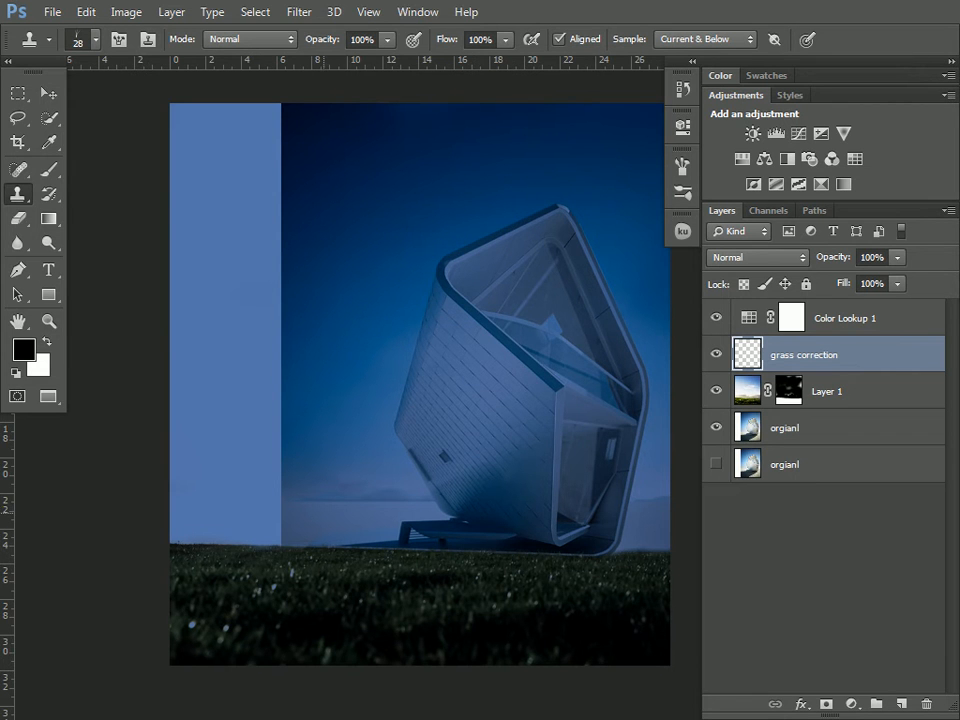
Return to the standard screen mode and switch to the new-viz image folder in Windows Explorer.
{"action": "key", "text": "f"}
{"action": "key", "text": "f"}
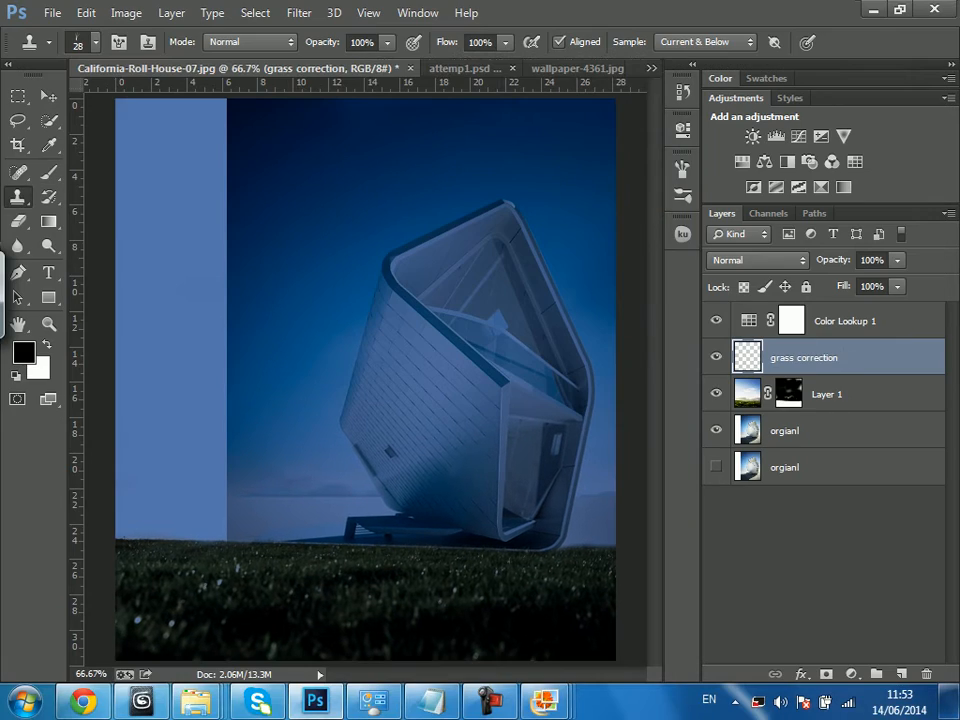
{"action": "left_click", "coordinate": [196, 701]}
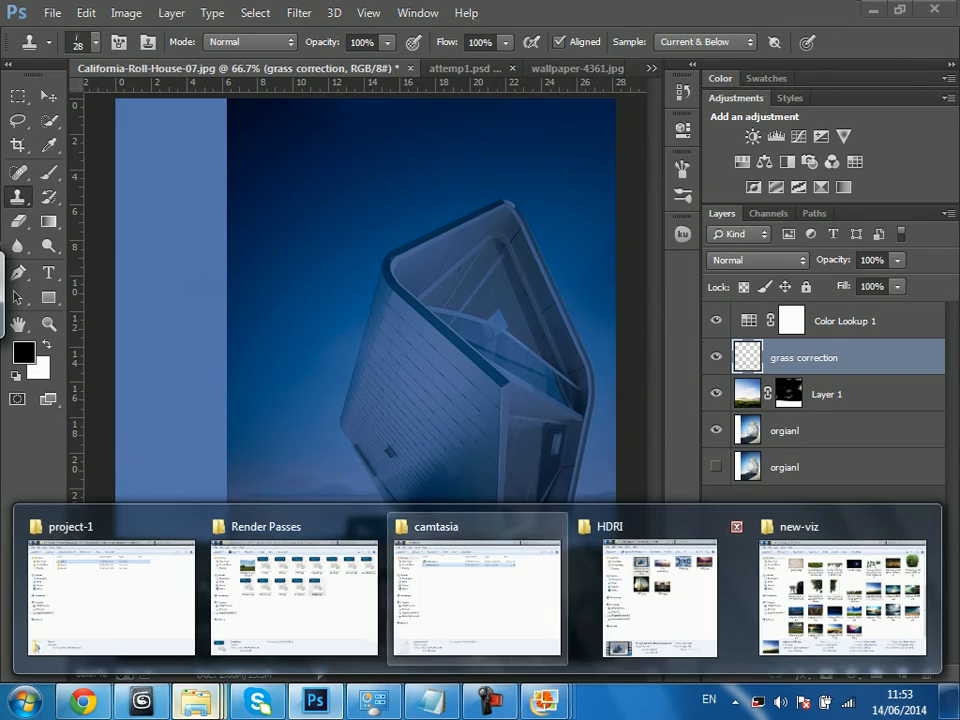
{"action": "mouse_move", "coordinate": [660, 597]}
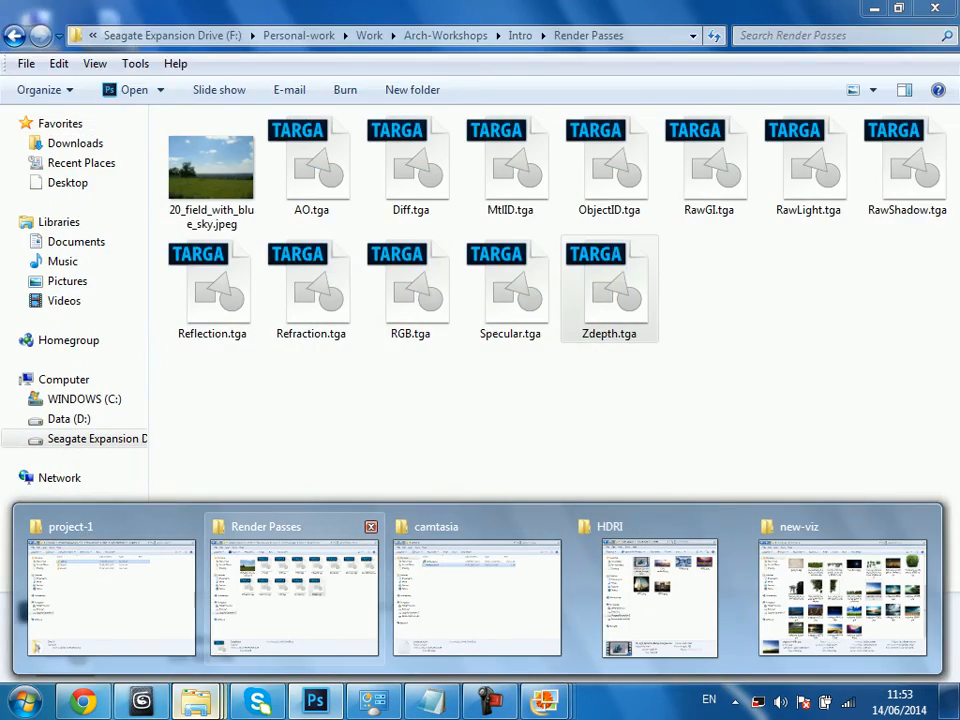
{"action": "mouse_move", "coordinate": [110, 595]}
{"action": "left_click", "coordinate": [842, 597]}
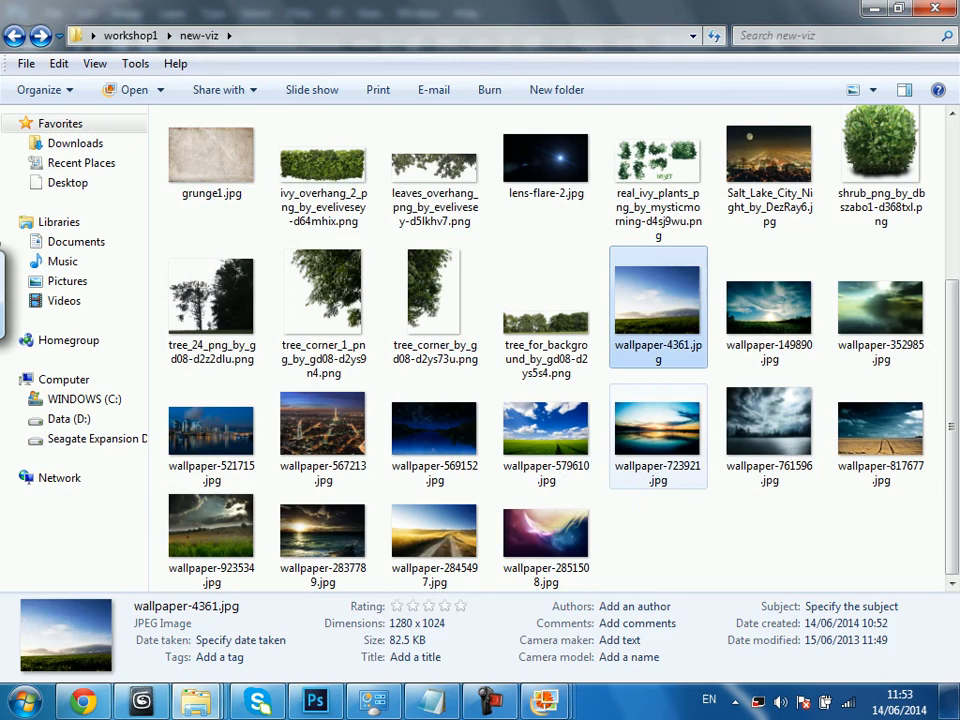
Go back up from the new-viz folder to the workshop1 folder.
{"action": "left_click", "coordinate": [15, 36]}
{"action": "key", "text": "alt+Up"}
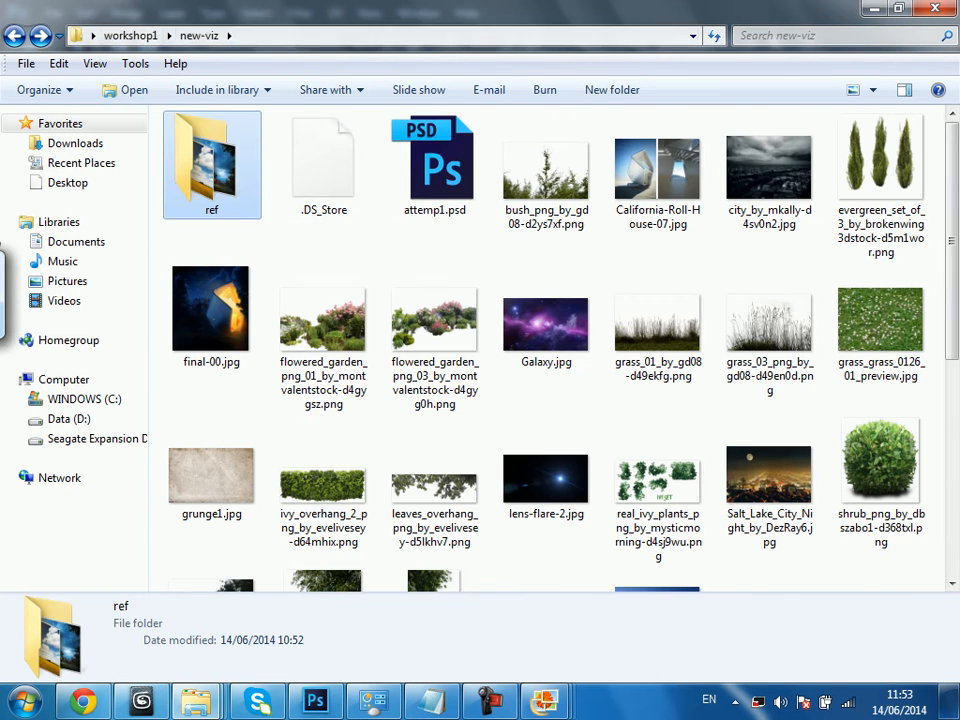
{"action": "key", "text": "alt+Up"}
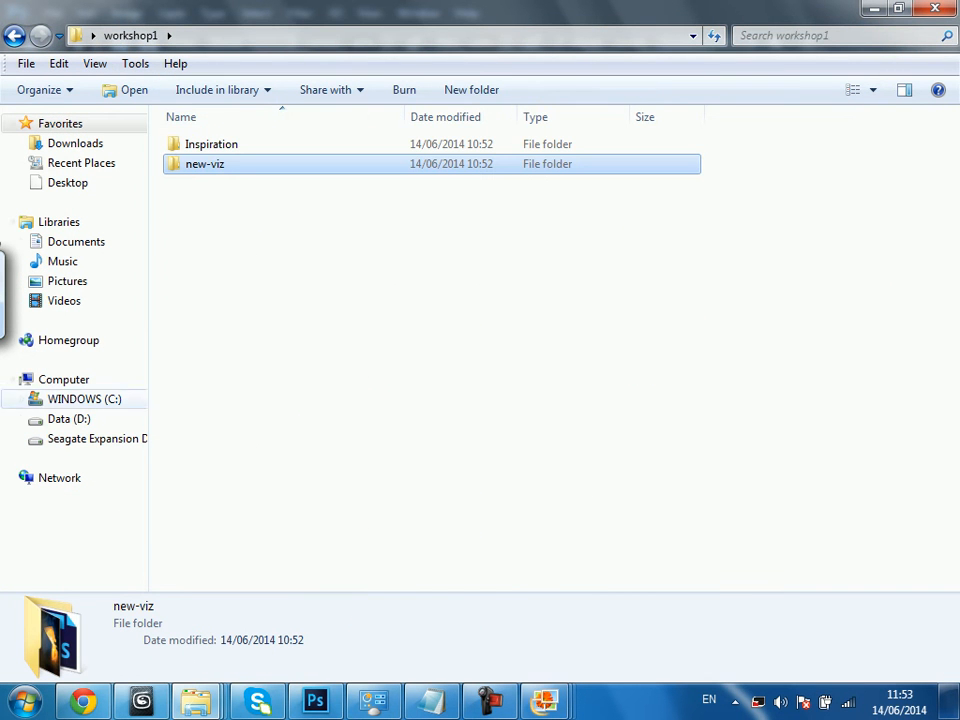
Open a separate Computer window and browse the Seagate Expansion Drive (F:) to the Arch-session folder inside Personal-work and Work.
{"action": "left_click", "coordinate": [25, 701]}
{"action": "left_click", "coordinate": [282, 420]}
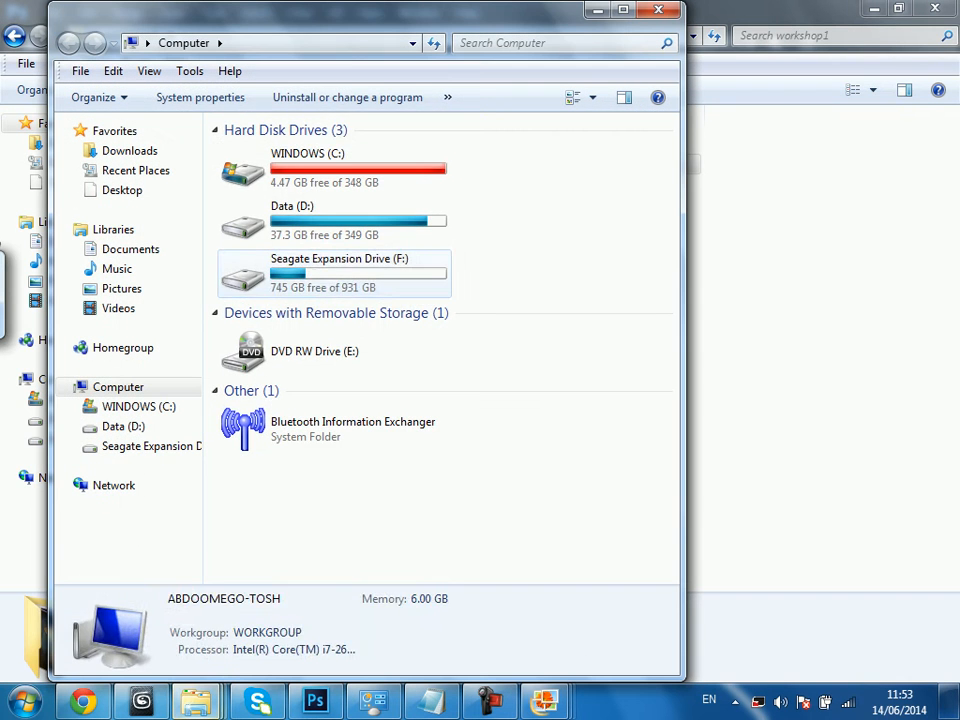
{"action": "double_click", "coordinate": [317, 272]}
{"action": "left_click", "coordinate": [352, 165]}
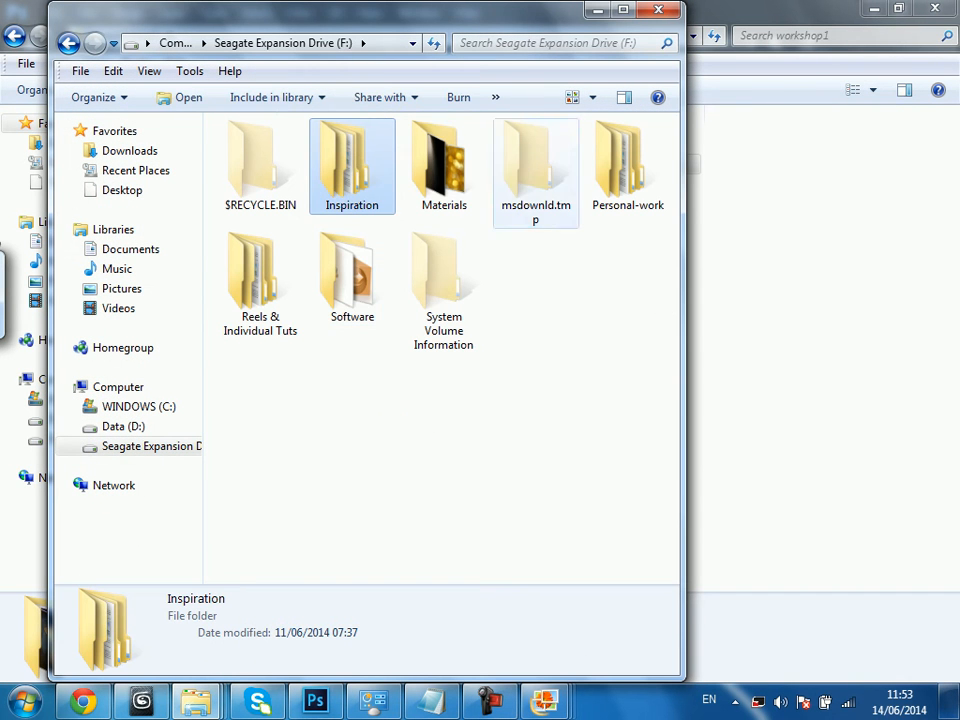
{"action": "double_click", "coordinate": [621, 163]}
{"action": "double_click", "coordinate": [262, 153]}
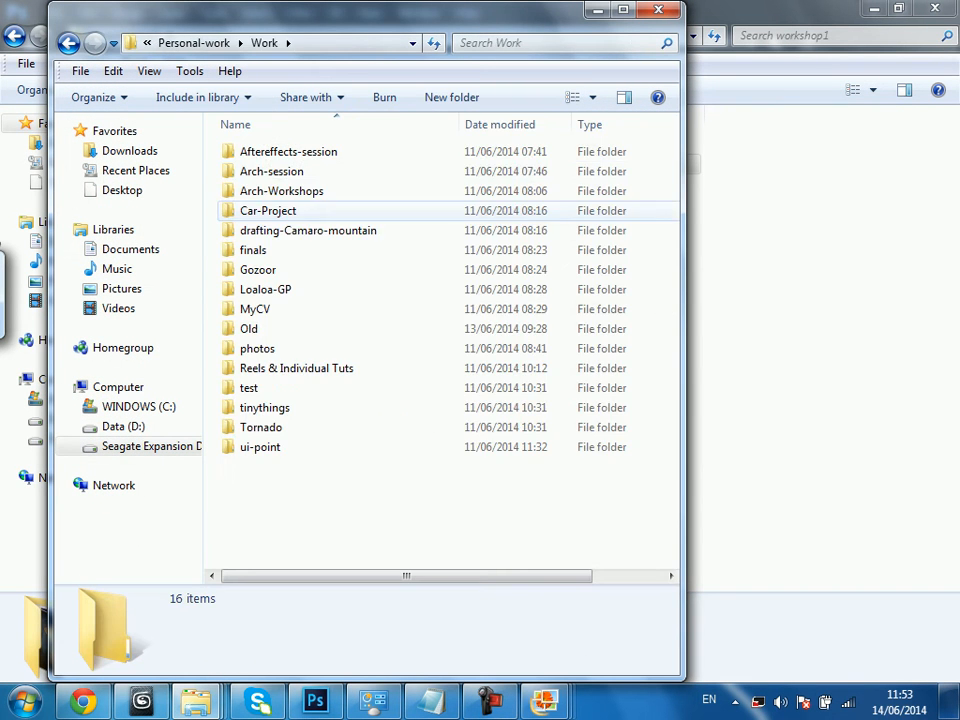
{"action": "double_click", "coordinate": [271, 171]}
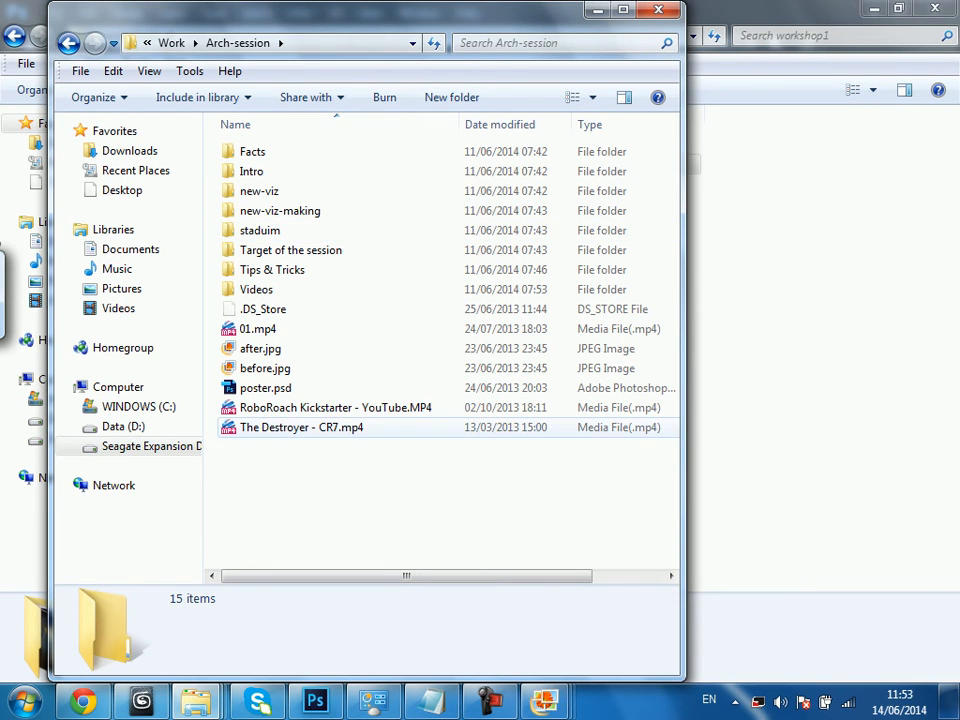
Open The Destroyer - CR7.mp4 in an alternative media player instead of HiPlayer.
{"action": "double_click", "coordinate": [309, 428]}
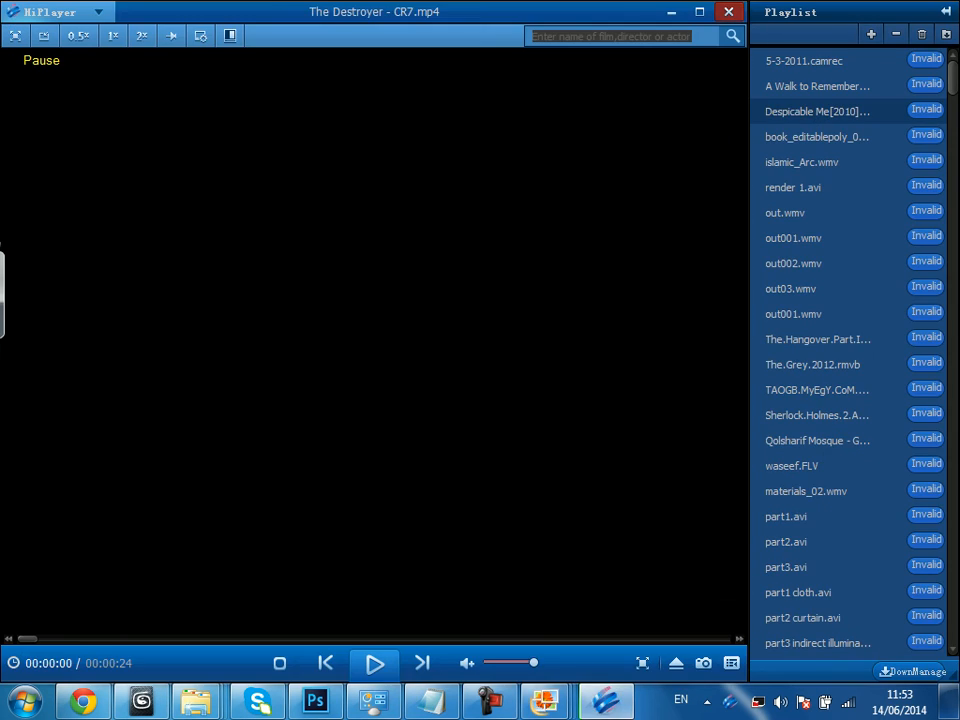
{"action": "left_click", "coordinate": [728, 11]}
{"action": "right_click", "coordinate": [298, 432]}
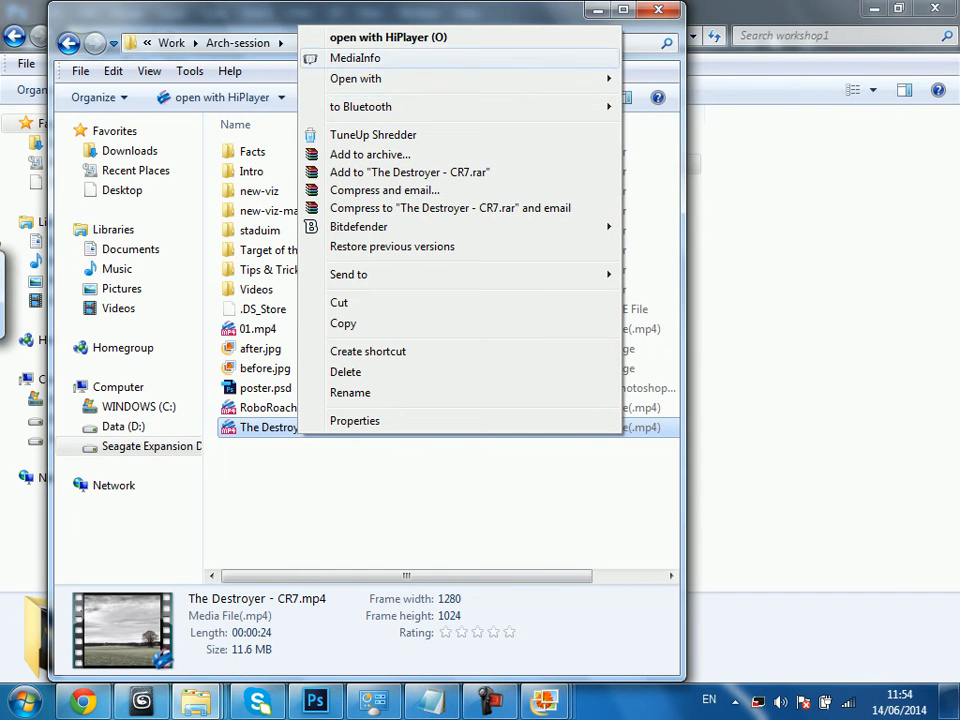
{"action": "mouse_move", "coordinate": [494, 79]}
{"action": "left_click", "coordinate": [700, 119]}
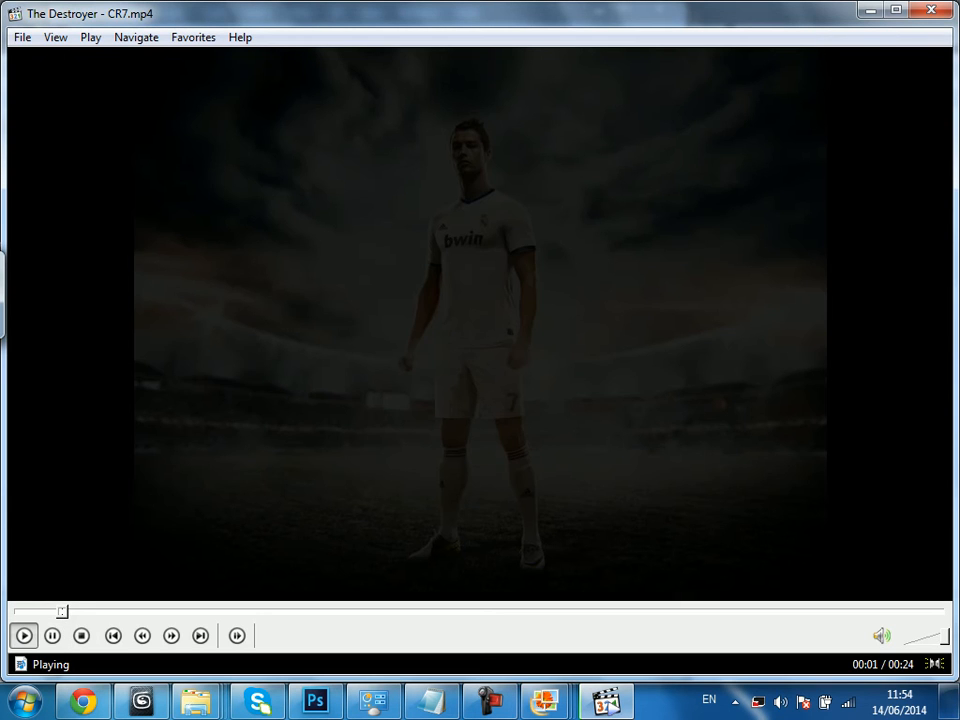
Play the compositing video muted, pausing to examine its stages, and rewind it to the 00:12 frame.
{"action": "left_click", "coordinate": [276, 521]}
{"action": "key", "text": "space"}
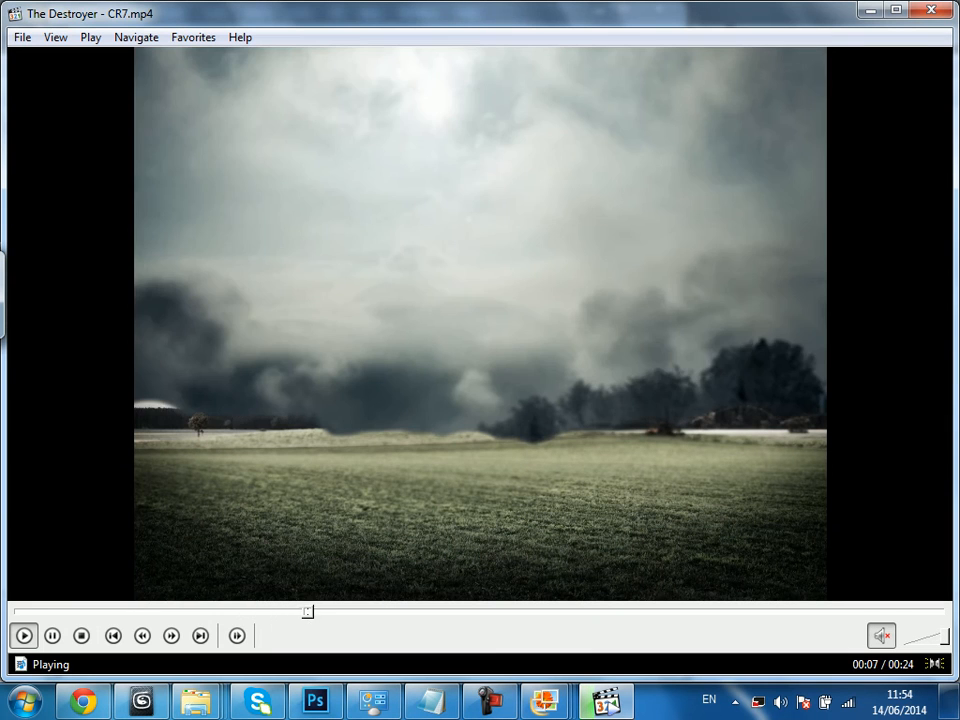
{"action": "key", "text": "space"}
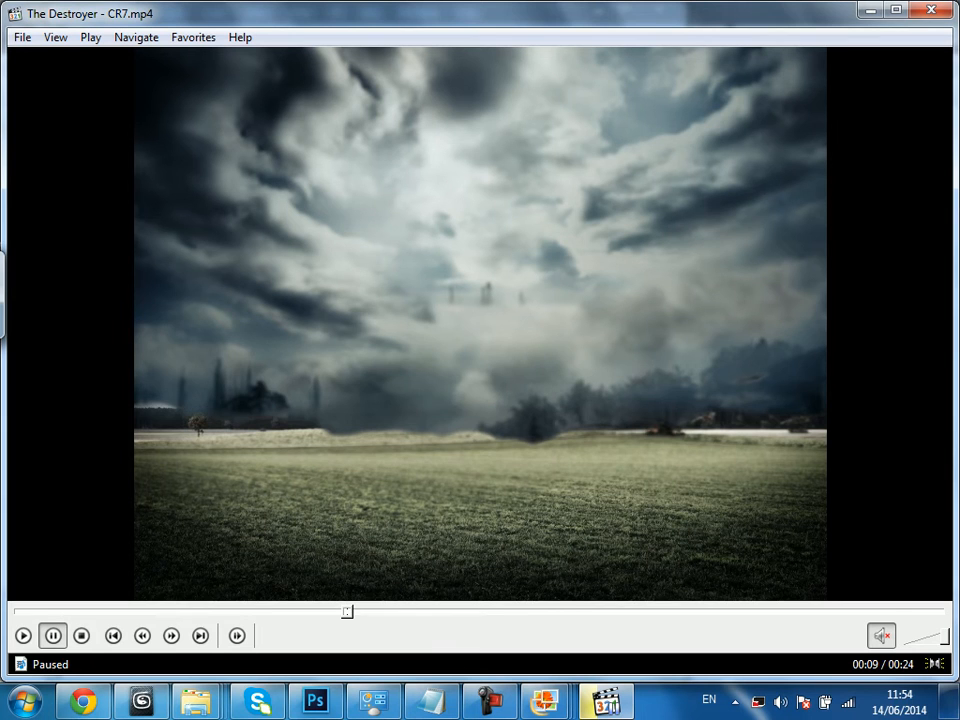
{"action": "key", "text": "space"}
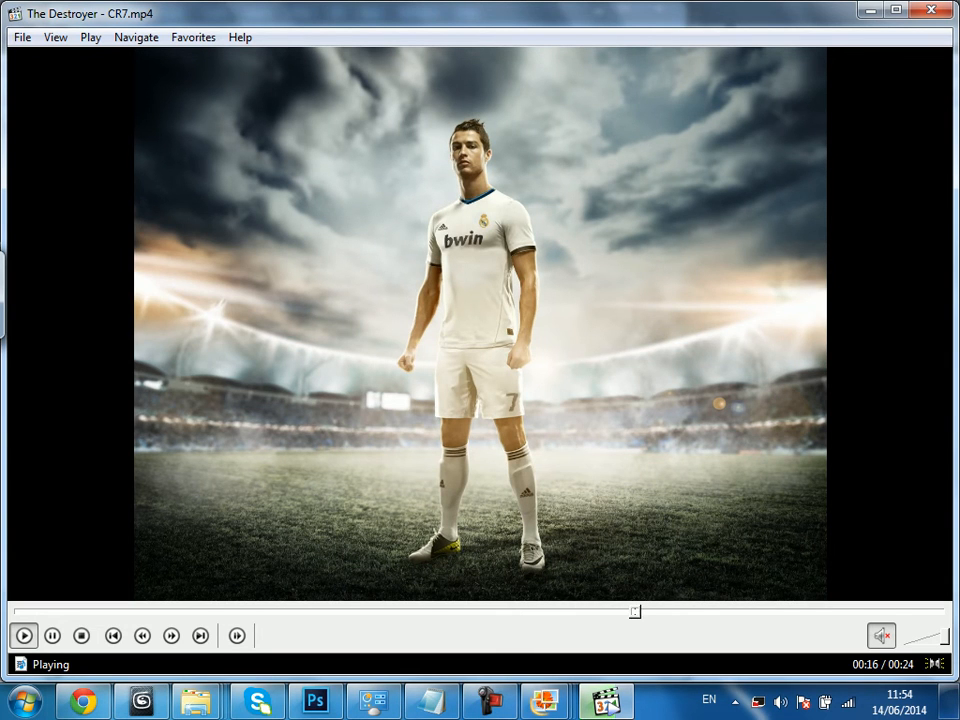
{"action": "key", "text": "space"}
{"action": "left_click_drag", "start_coordinate": [672, 611], "coordinate": [513, 611]}
{"action": "left_click_drag", "start_coordinate": [575, 611], "coordinate": [484, 611]}
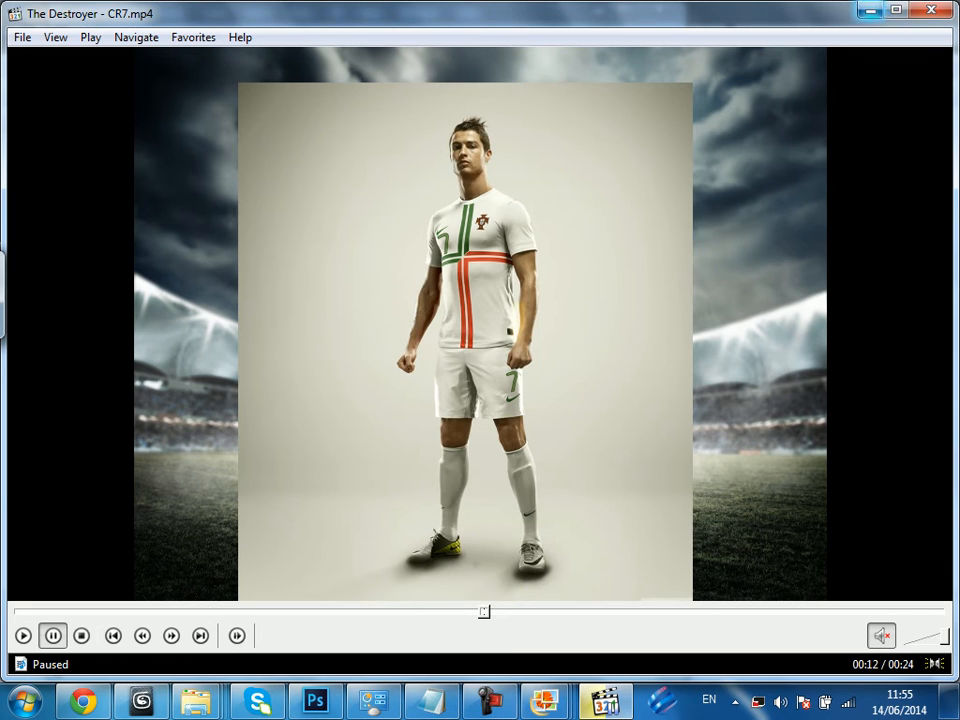
Put away the video player and the Arch-session window, and switch to the California-Roll-House-07.jpg document in Photoshop.
{"action": "left_click", "coordinate": [931, 10]}
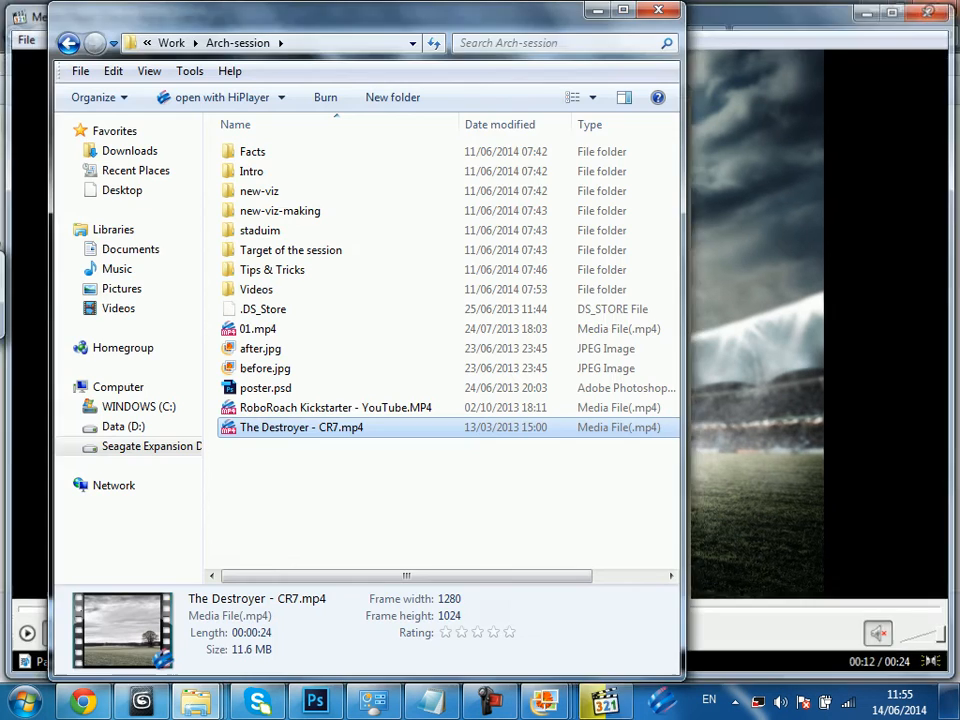
{"action": "left_click", "coordinate": [590, 10]}
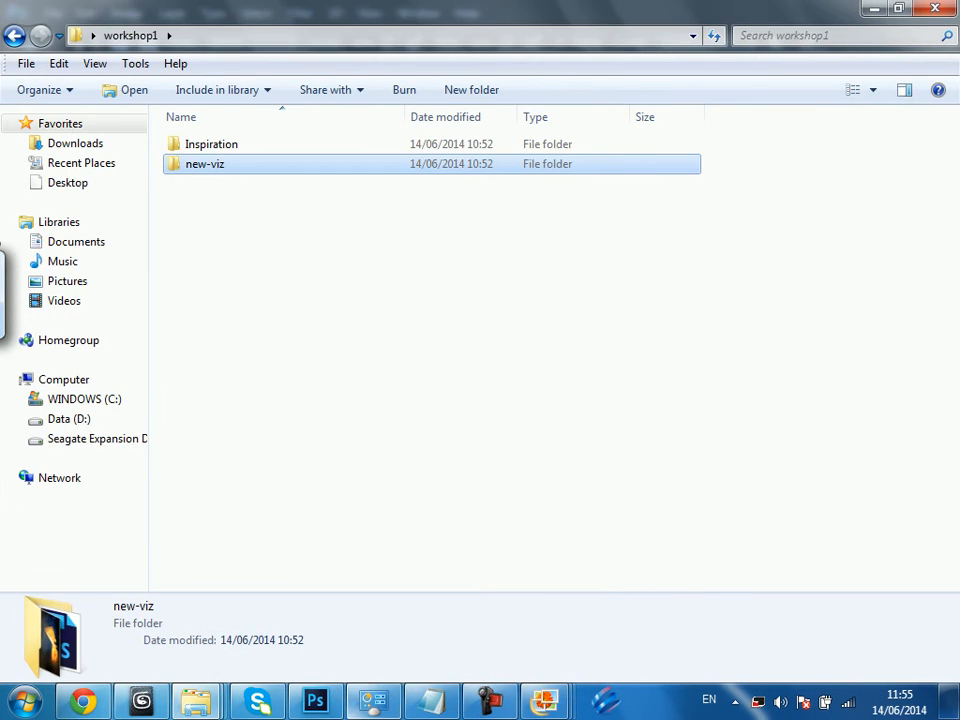
{"action": "left_click", "coordinate": [315, 700]}
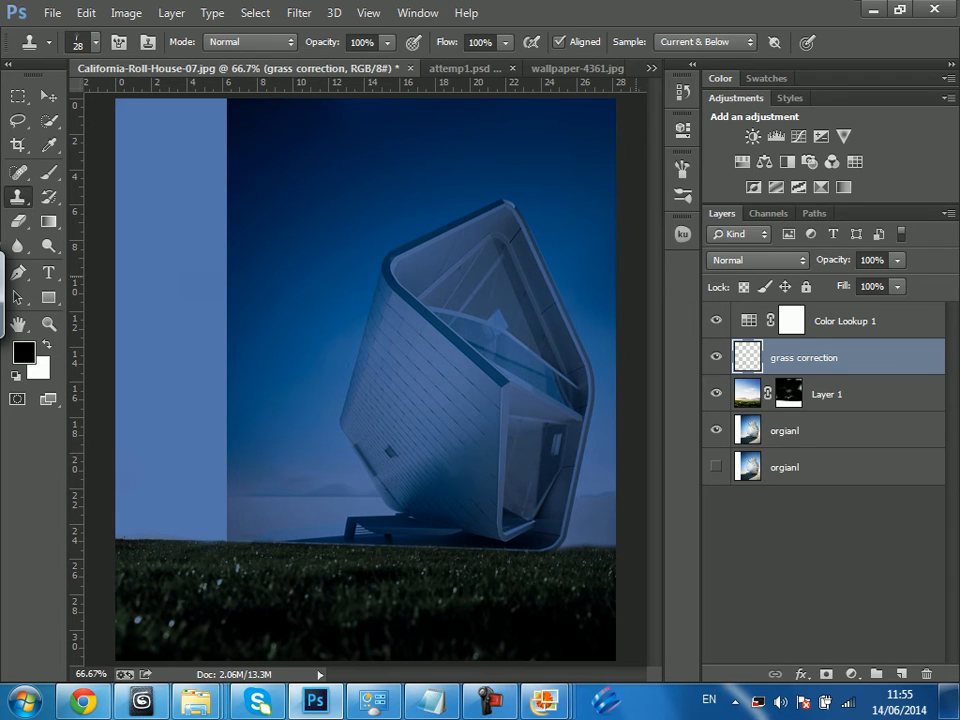
Cycle the screen modes to view the house composition full screen without the panels.
{"action": "key", "text": "f"}
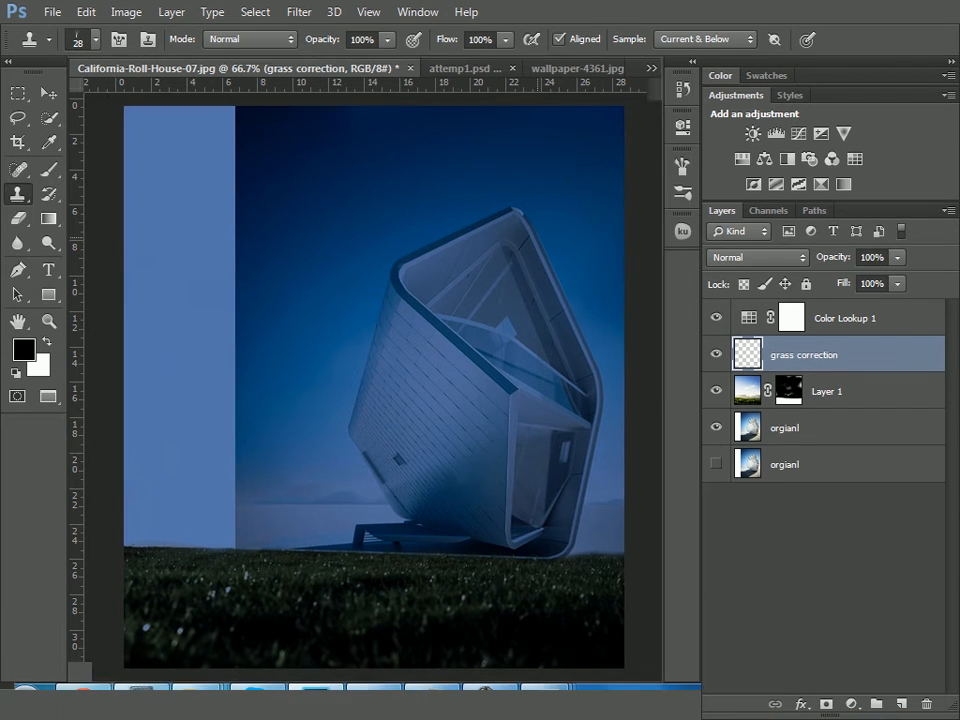
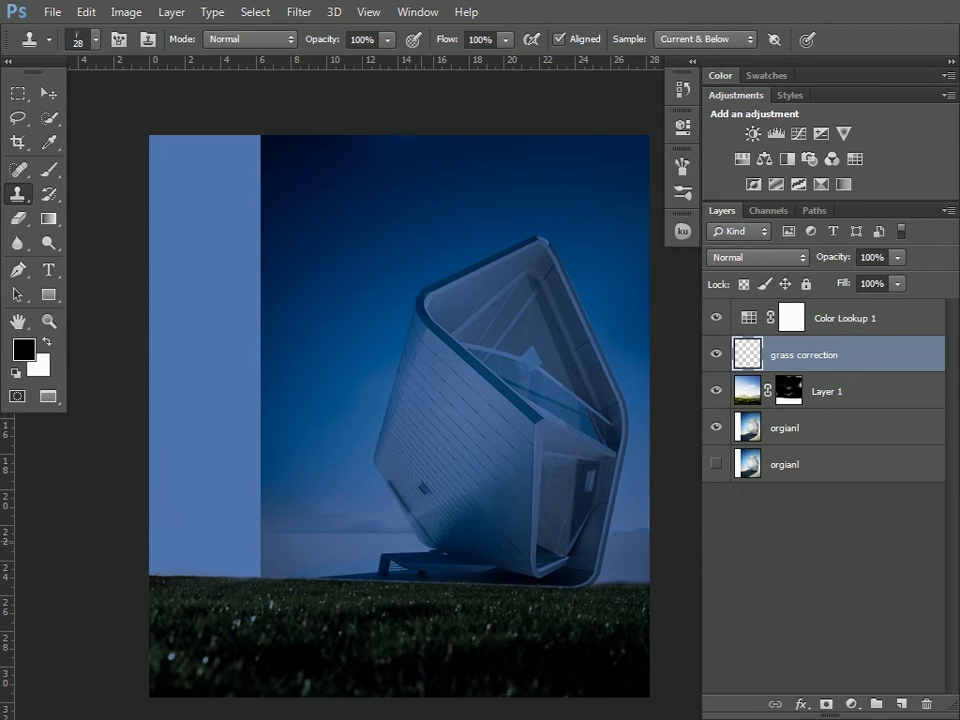
{"action": "key", "text": "f"}
{"action": "key", "text": "f"}
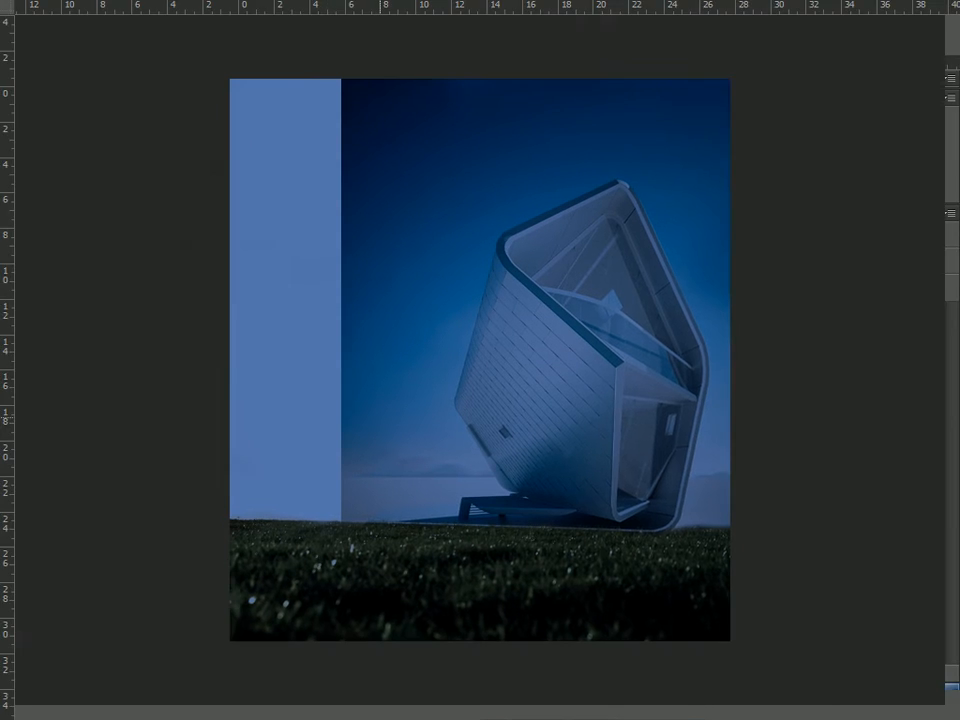
Switch to the workshop1 folder window, enter new-viz and open bush_png_by_gd08-d2ys7xf.png in the photo viewer.
{"action": "mouse_move", "coordinate": [195, 700]}
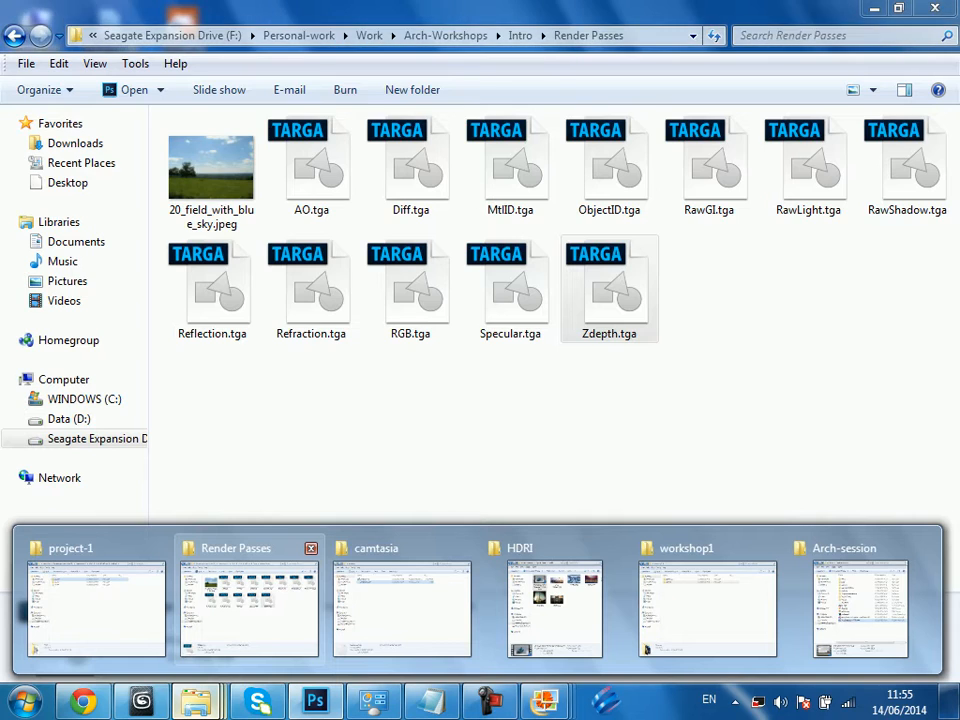
{"action": "mouse_move", "coordinate": [95, 600]}
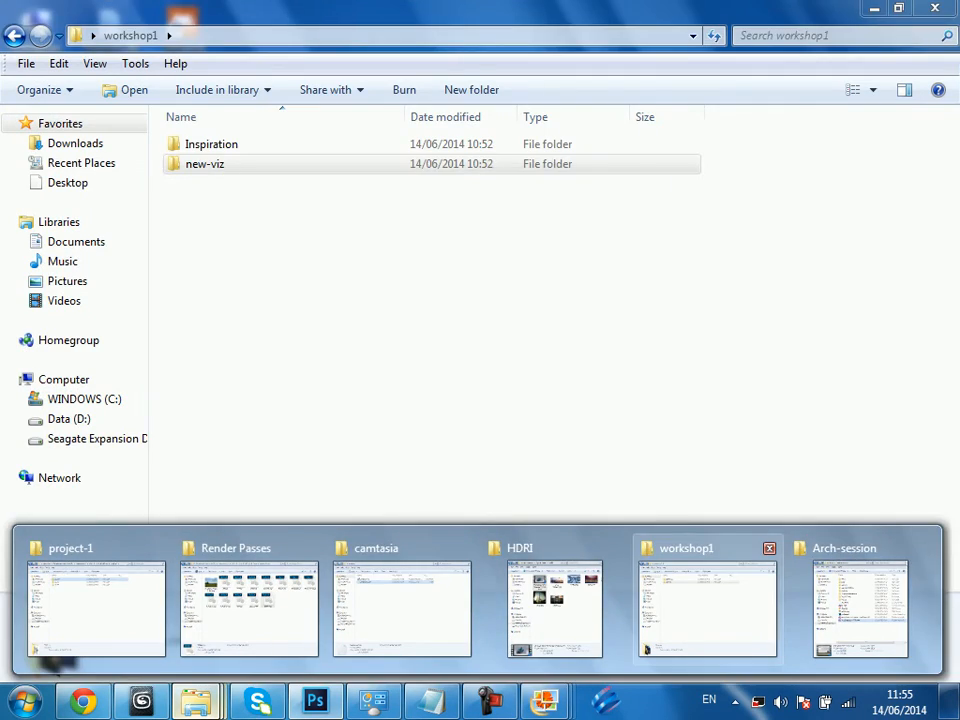
{"action": "left_click", "coordinate": [707, 600]}
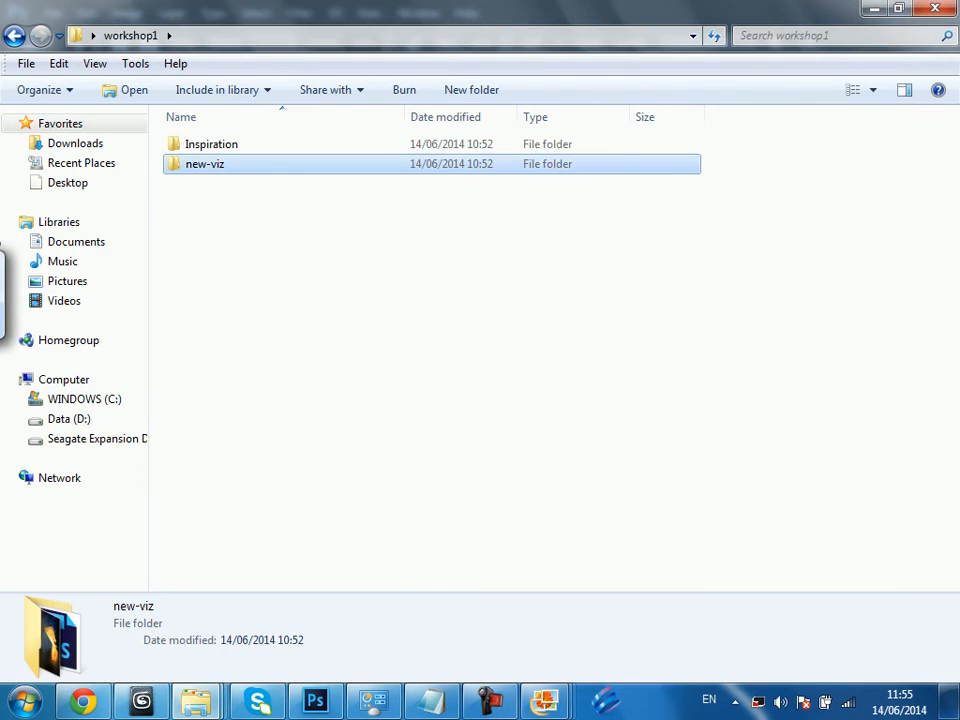
{"action": "double_click", "coordinate": [274, 165]}
{"action": "left_click", "coordinate": [548, 170]}
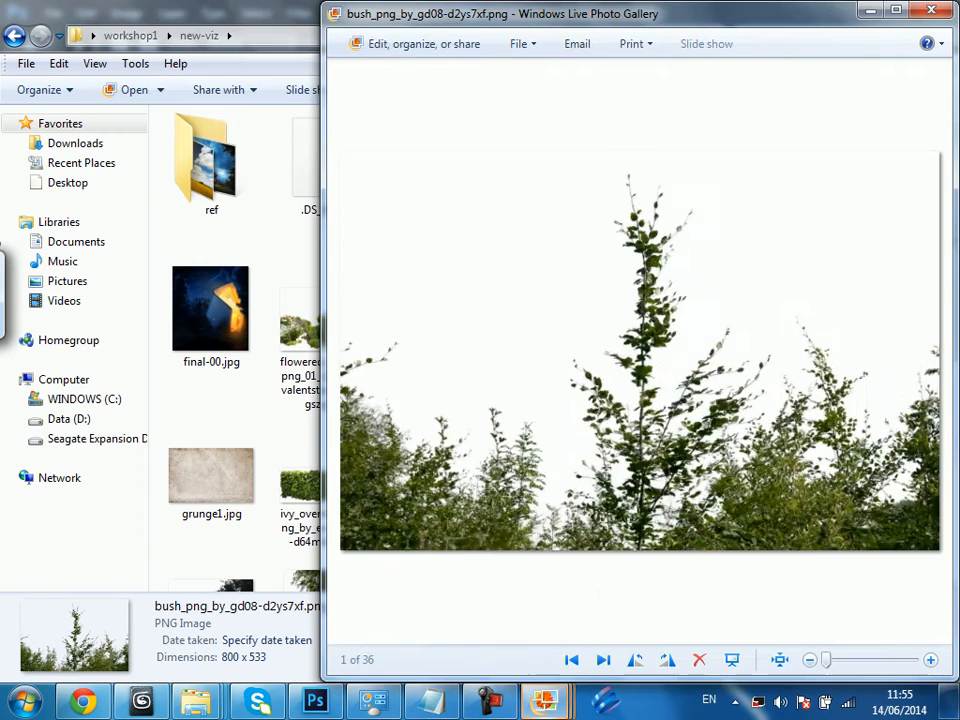
Browse the stock images of plants, grass, trees and city scenes from the bush picture through to wallpaper-4361.jpg.
{"action": "key", "text": "Right"}
{"action": "key", "text": "Right"}
{"action": "key", "text": "Right"}
{"action": "key", "text": "Right"}
{"action": "key", "text": "Right"}
{"action": "key", "text": "Right"}
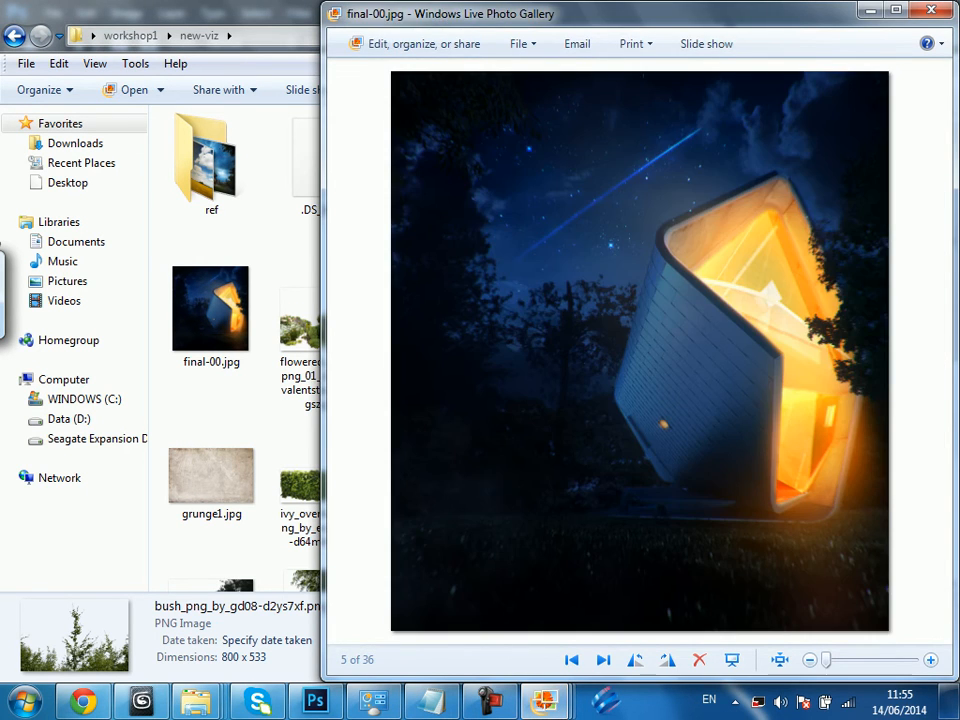
{"action": "key", "text": "Right"}
{"action": "key", "text": "Right"}
{"action": "key", "text": "Right"}
{"action": "key", "text": "Right"}
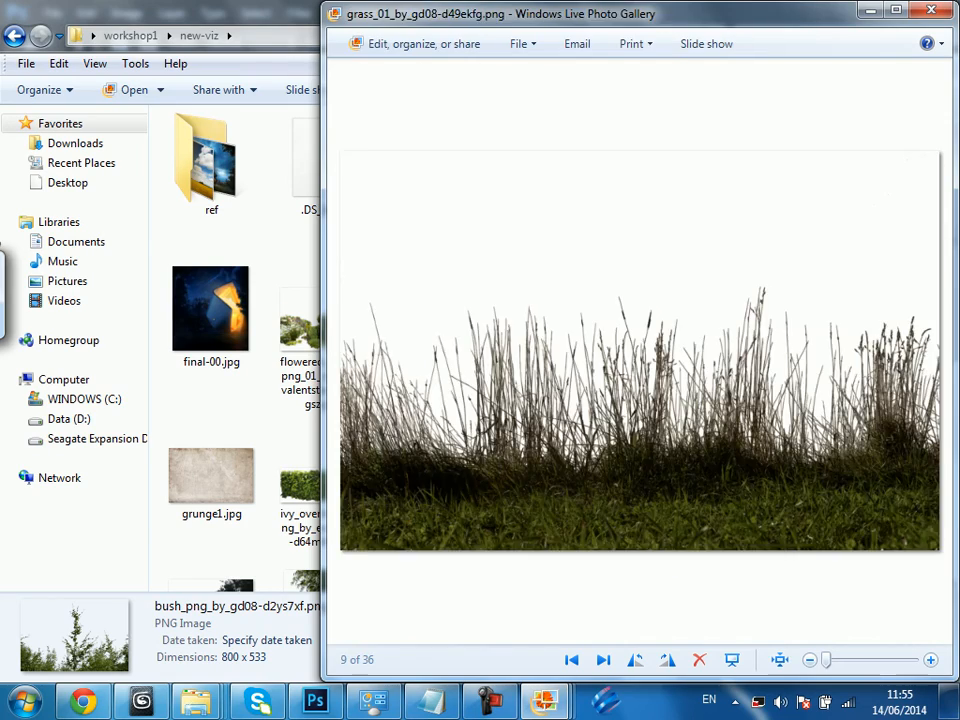
{"action": "key", "text": "Right"}
{"action": "key", "text": "Right"}
{"action": "key", "text": "Right"}
{"action": "key", "text": "Right"}
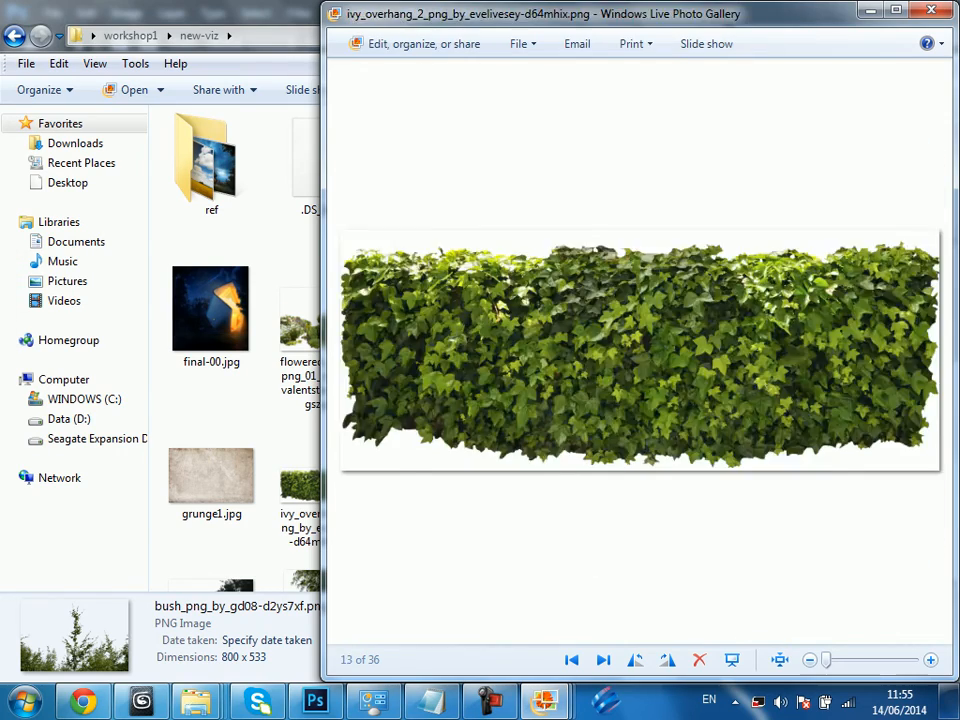
{"action": "key", "text": "Right"}
{"action": "key", "text": "Right"}
{"action": "key", "text": "Right"}
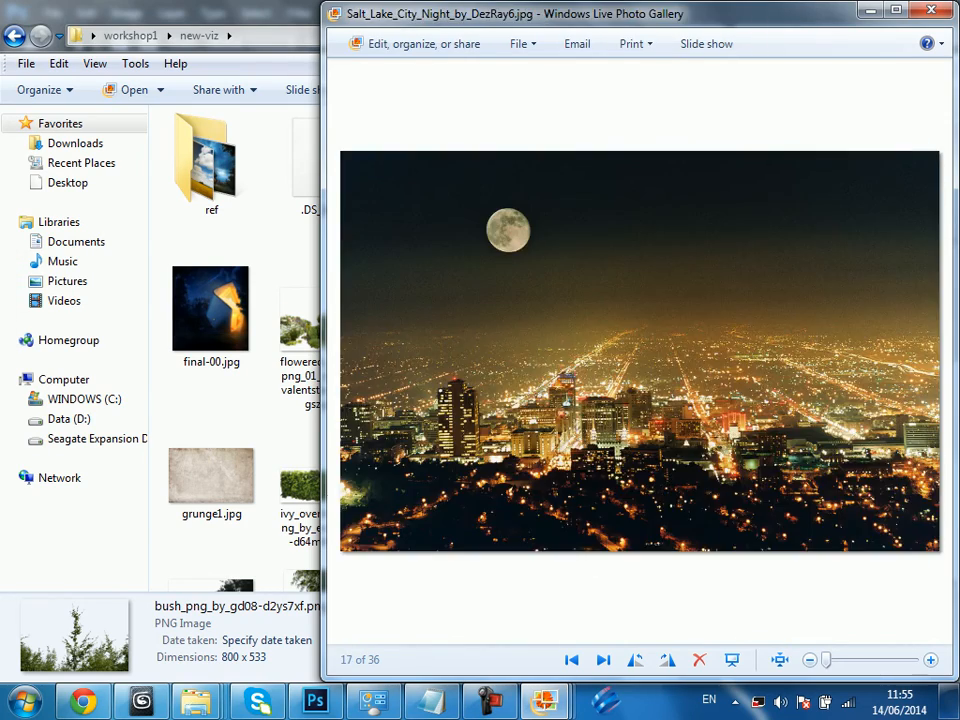
{"action": "key", "text": "Right"}
{"action": "key", "text": "Right"}
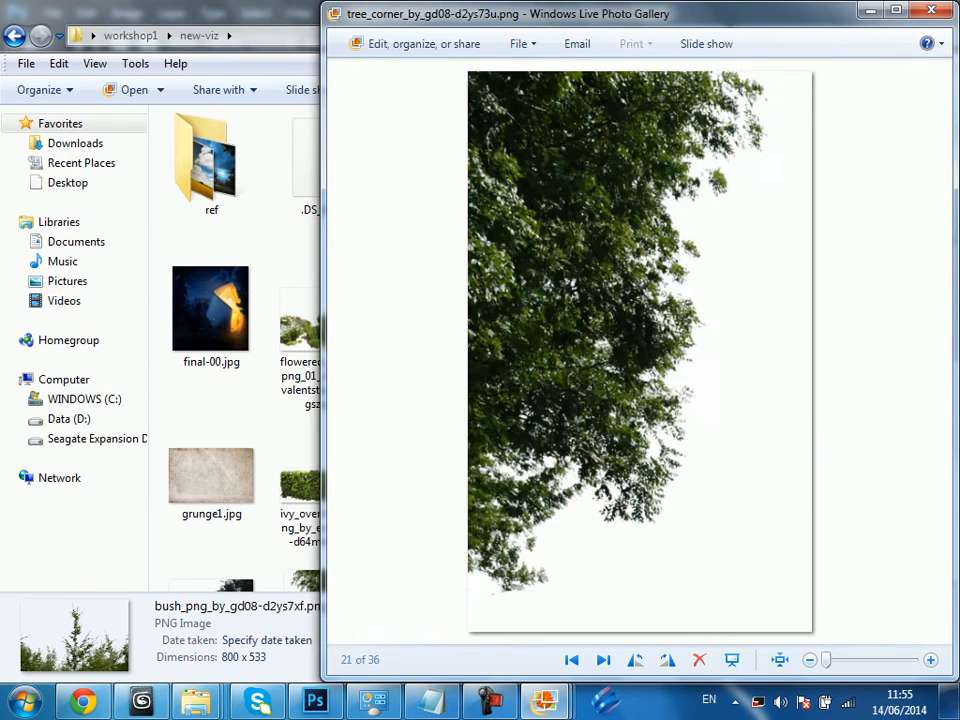
{"action": "key", "text": "Left"}
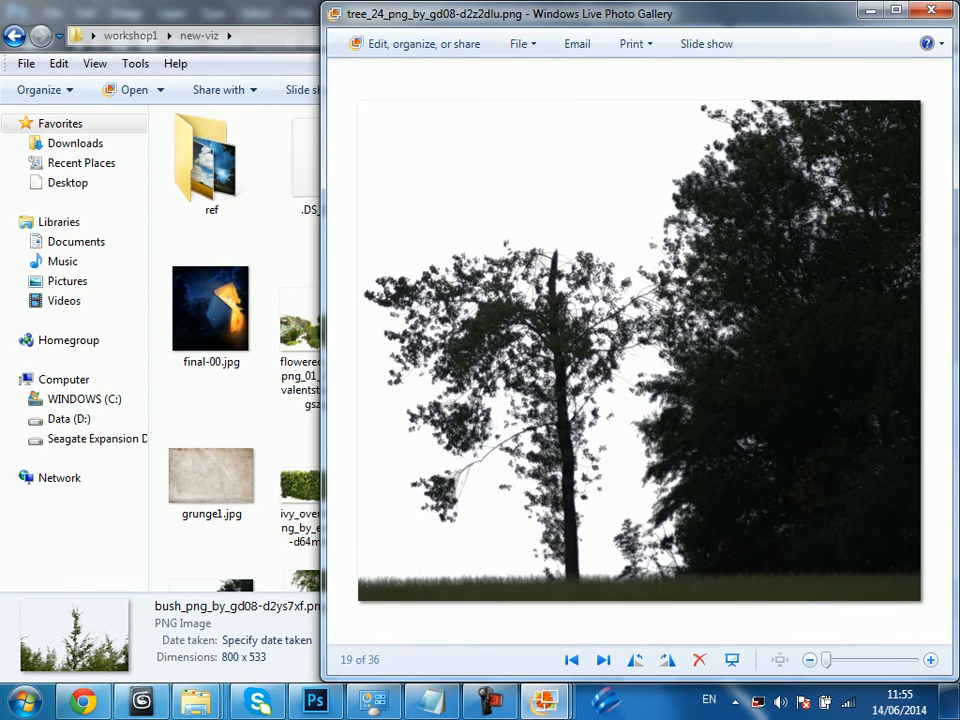
{"action": "key", "text": "Right"}
{"action": "key", "text": "Right"}
{"action": "key", "text": "Right"}
{"action": "key", "text": "Right"}
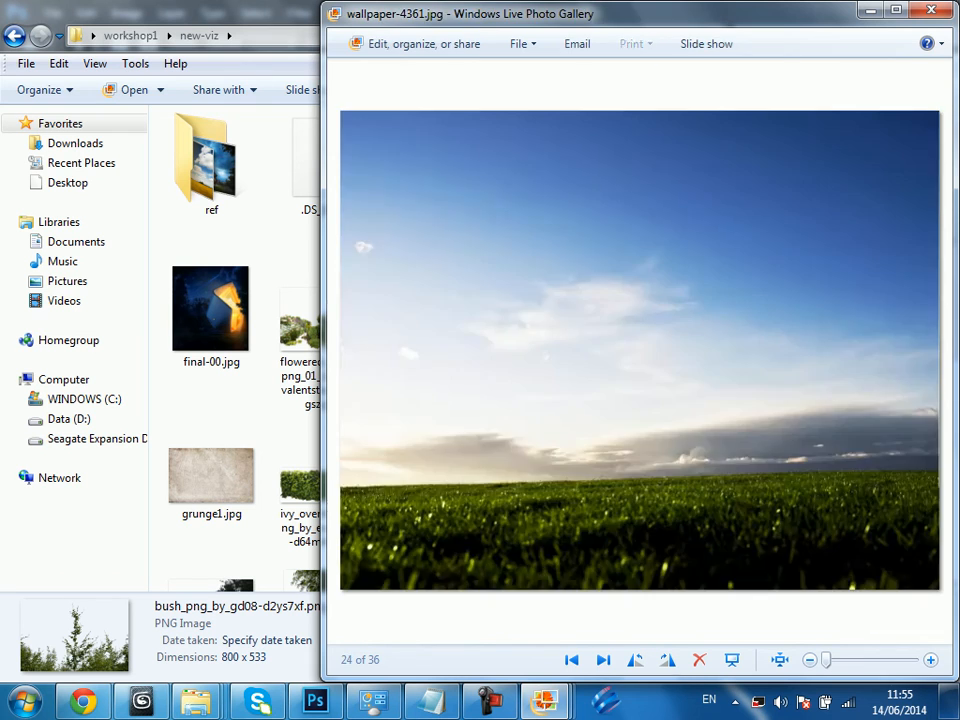
Browse the sky and landscape wallpapers from wallpaper-4361.jpg through to wallpaper-817677.jpg.
{"action": "key", "text": "Left"}
{"action": "key", "text": "Right"}
{"action": "key", "text": "Right"}
{"action": "key", "text": "Right"}
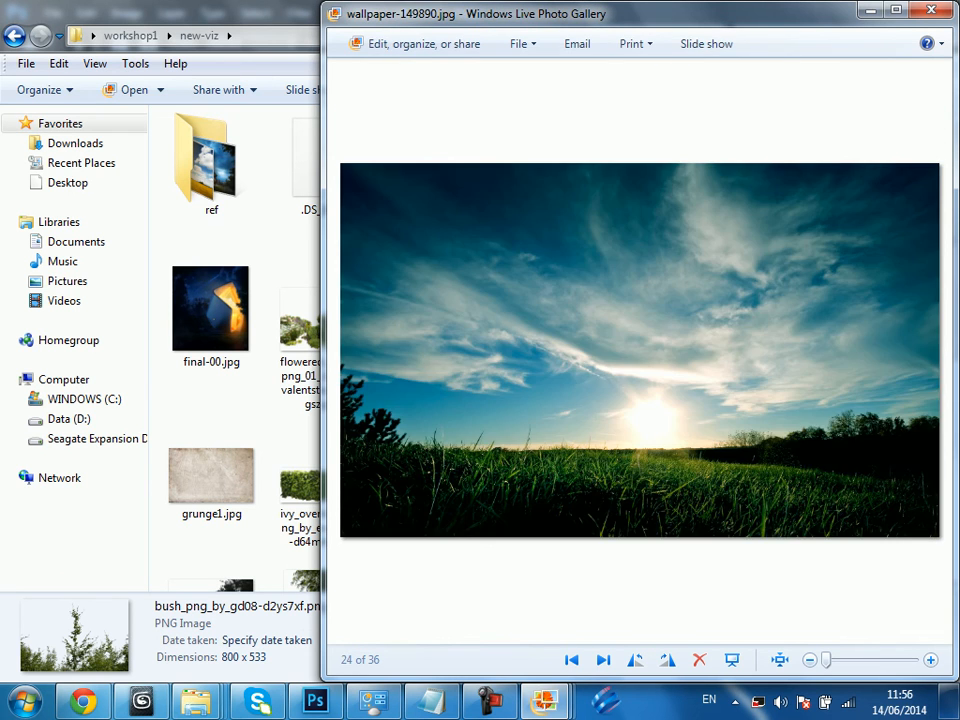
{"action": "key", "text": "Right"}
{"action": "key", "text": "Right"}
{"action": "key", "text": "Right"}
{"action": "key", "text": "Right"}
{"action": "key", "text": "Left"}
{"action": "key", "text": "Left"}
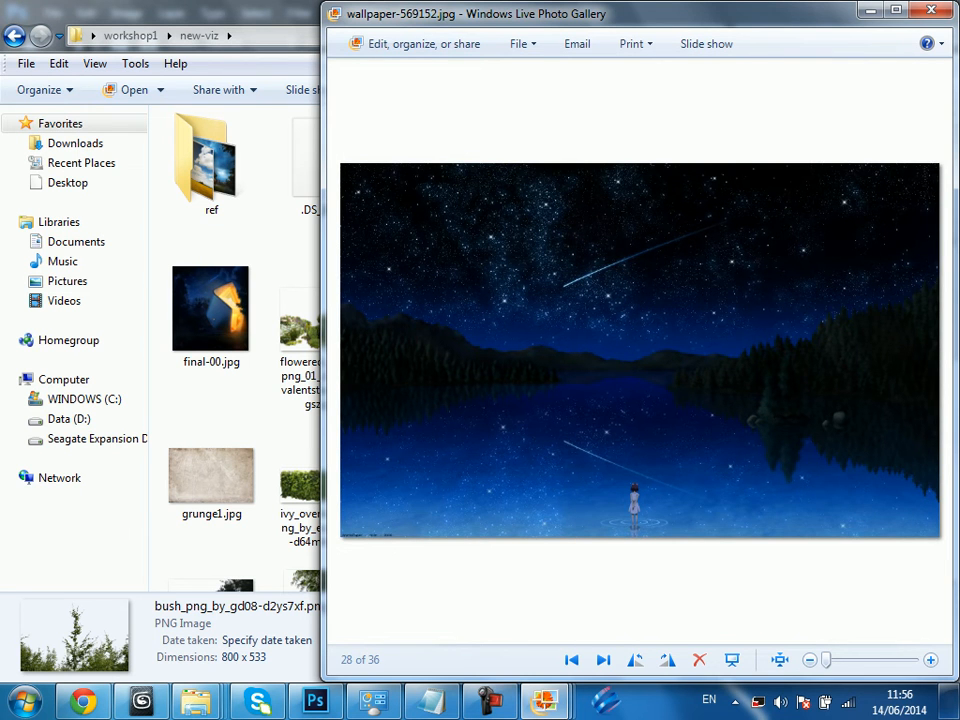
{"action": "key", "text": "Right"}
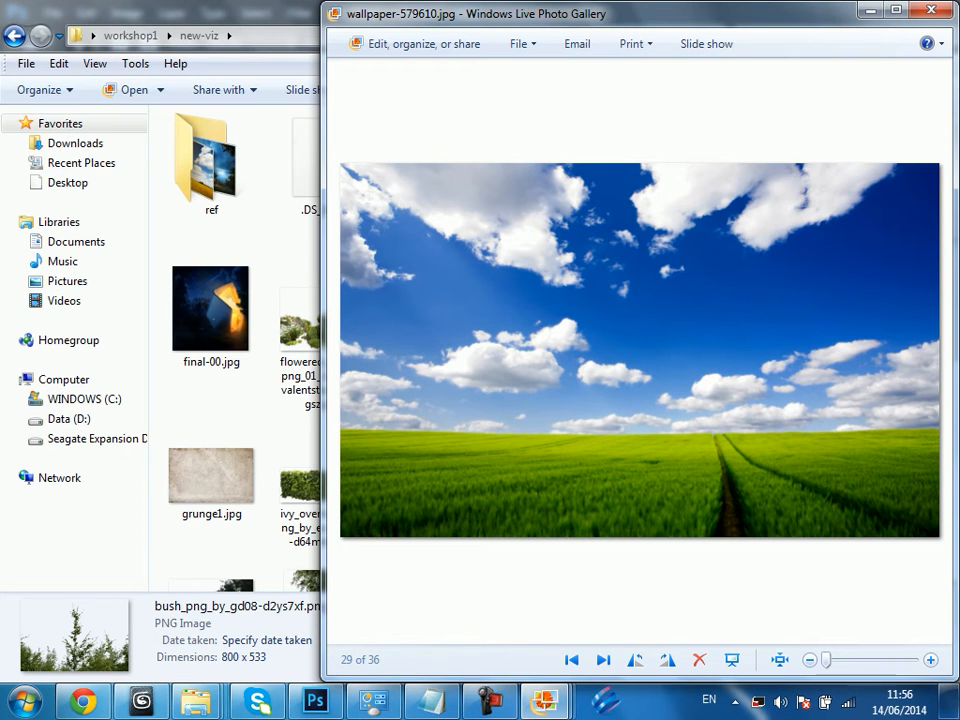
{"action": "key", "text": "Right"}
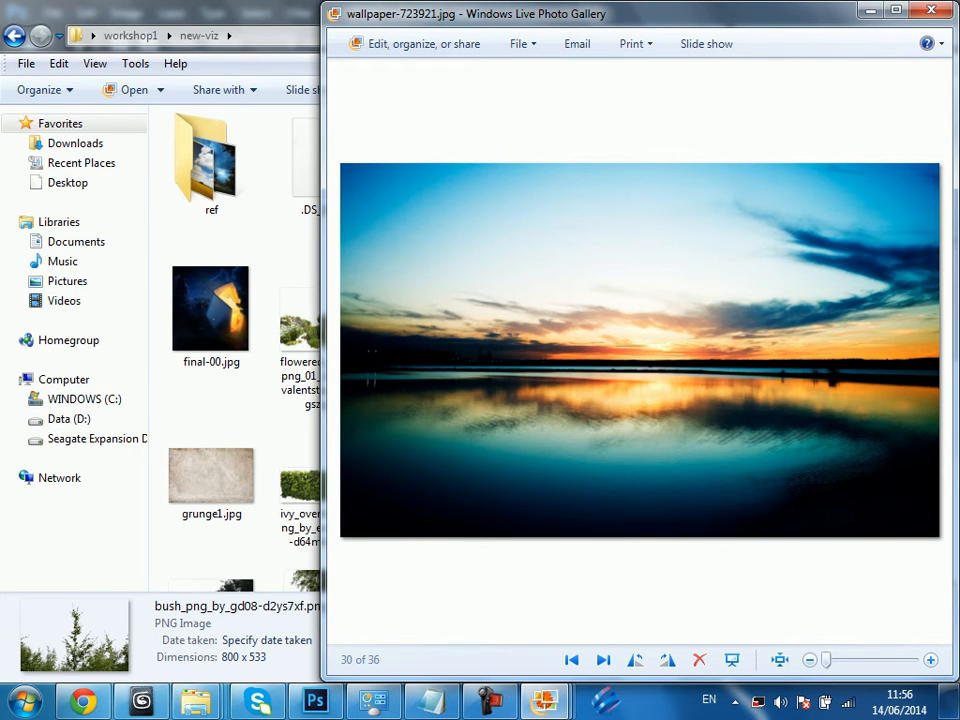
{"action": "key", "text": "Right"}
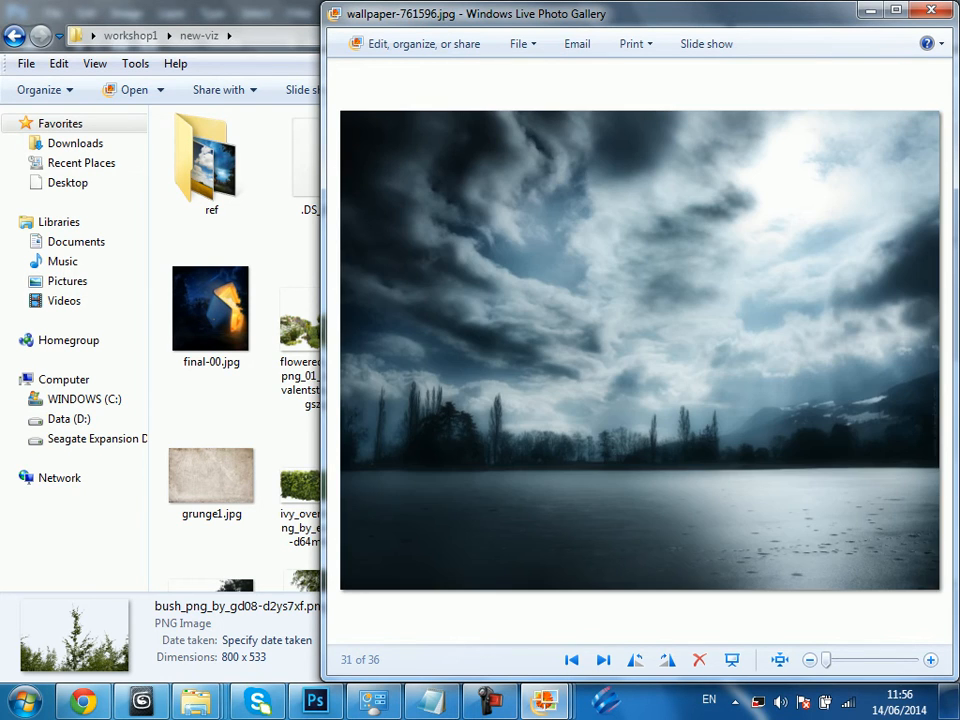
{"action": "key", "text": "Right"}
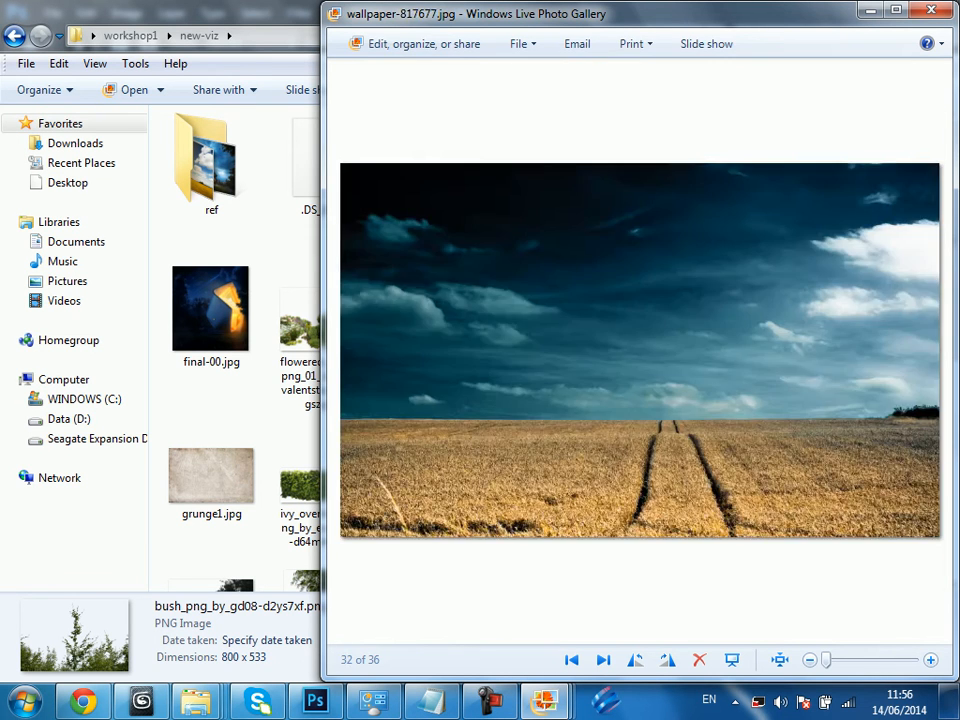
Browse the remaining stock images, past the grass textures, through to tree_24_png_by_gd08-d2z2dlu.png.
{"action": "key", "text": "Right"}
{"action": "key", "text": "Right"}
{"action": "key", "text": "Right"}
{"action": "key", "text": "Right"}
{"action": "key", "text": "Left"}
{"action": "key", "text": "Right"}
{"action": "key", "text": "Right"}
{"action": "key", "text": "Right"}
{"action": "key", "text": "Left"}
{"action": "key", "text": "Left"}
{"action": "key", "text": "Right"}
{"action": "key", "text": "Right"}
{"action": "key", "text": "Right"}
{"action": "key", "text": "Right"}
{"action": "key", "text": "Right"}
{"action": "key", "text": "Right"}
{"action": "key", "text": "Right"}
{"action": "key", "text": "Right"}
{"action": "key", "text": "Right"}
{"action": "key", "text": "Right"}
{"action": "key", "text": "Right"}
{"action": "key", "text": "Right"}
{"action": "key", "text": "Right"}
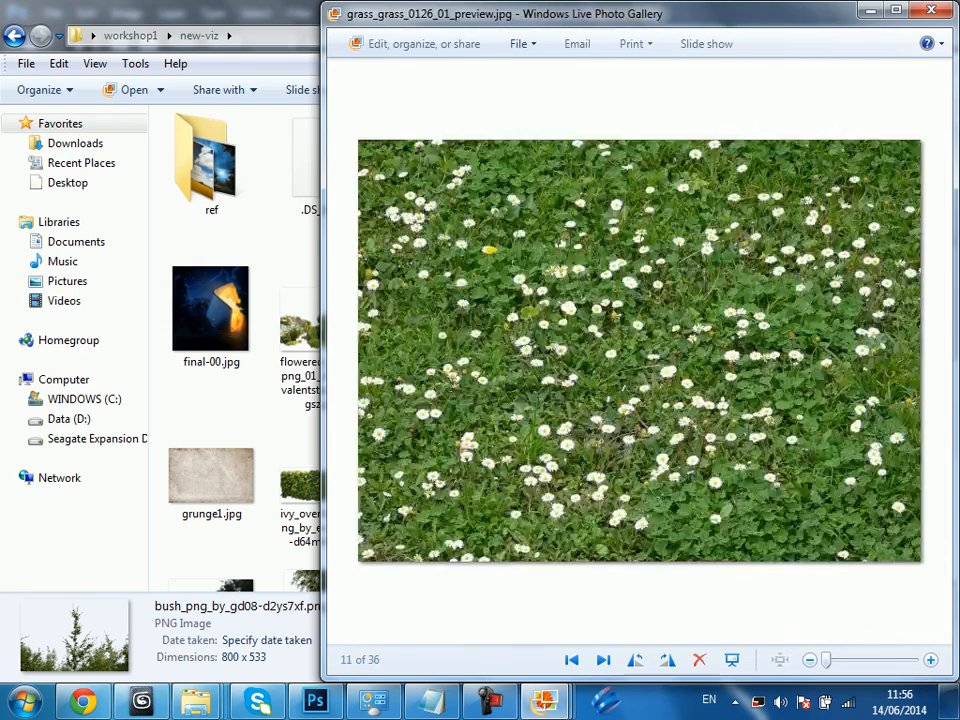
{"action": "key", "text": "Right"}
{"action": "key", "text": "Right"}
{"action": "key", "text": "Right"}
{"action": "key", "text": "Right"}
{"action": "key", "text": "Right"}
{"action": "key", "text": "Right"}
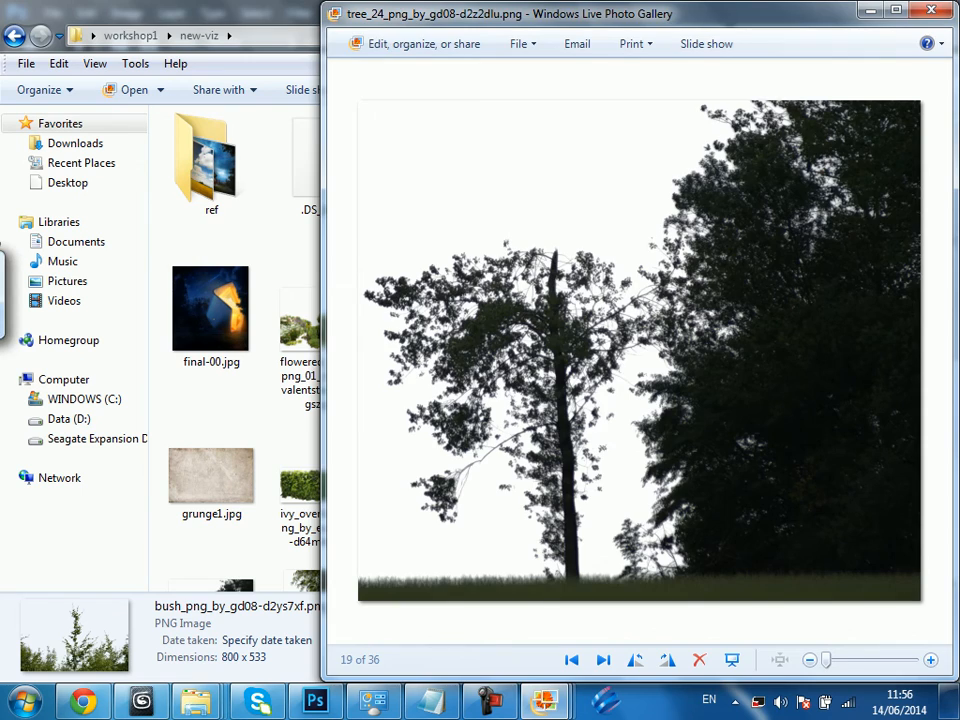
Close the photo viewer and open tree_24_png_by_gd08-d2z2dlu.png from the new-viz folder in Photoshop.
{"action": "left_click", "coordinate": [930, 9]}
{"action": "left_click", "coordinate": [657, 362]}
{"action": "left_click_drag", "start_coordinate": [951, 230], "coordinate": [951, 426]}
{"action": "left_click_drag", "start_coordinate": [212, 318], "coordinate": [290, 702]}
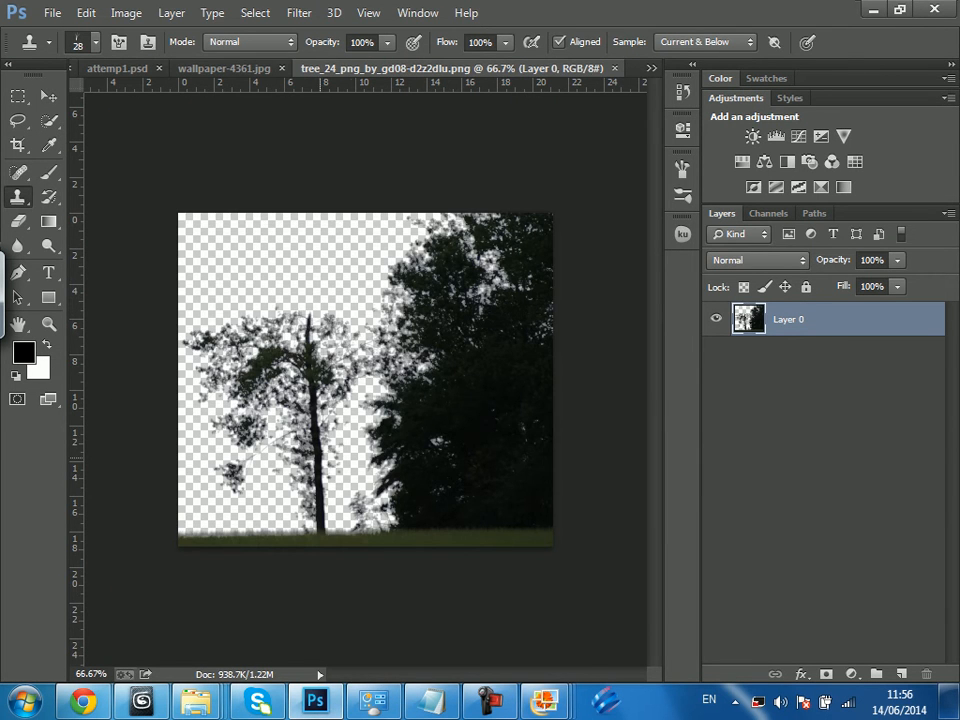
Copy the tree layer into the California-Roll-House-07.jpg document, placing it over the house.
{"action": "key", "text": "v"}
{"action": "mouse_move", "coordinate": [432, 371]}
{"action": "left_mouse_down"}
{"action": "mouse_move", "coordinate": [328, 91]}
{"action": "mouse_move", "coordinate": [280, 66]}
{"action": "left_mouse_up"}
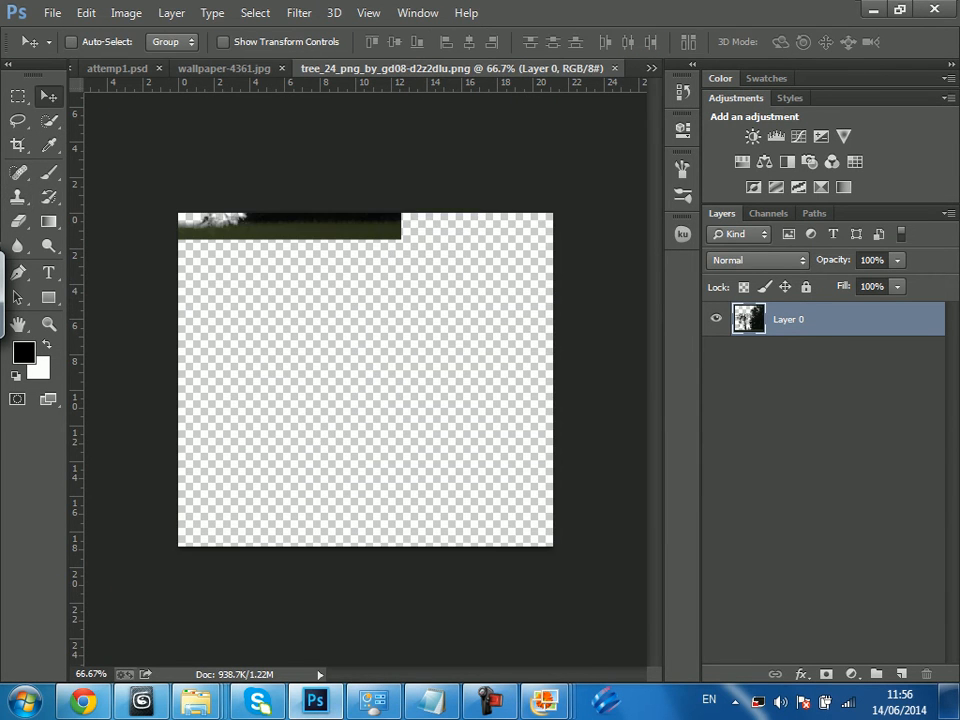
{"action": "left_click_drag", "start_coordinate": [122, 69], "coordinate": [414, 400]}
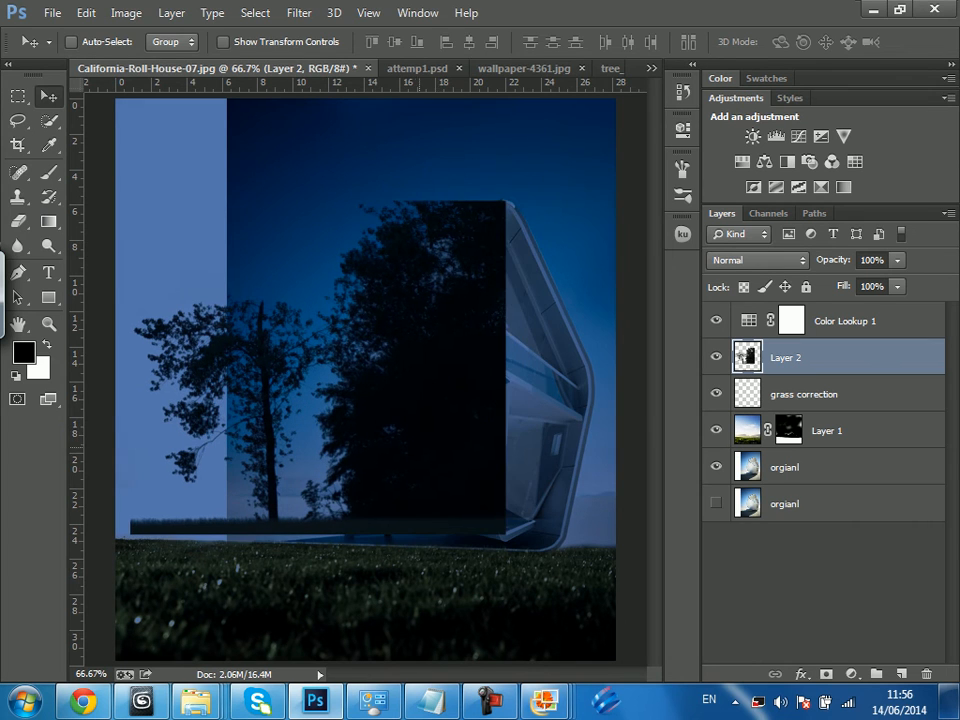
Flip the tree layer horizontally with Free Transform and move it beside the house, with the dense tree at the picture's left edge.
{"action": "key", "text": "ctrl+t"}
{"action": "right_click", "coordinate": [435, 397]}
{"action": "left_click", "coordinate": [450, 474]}
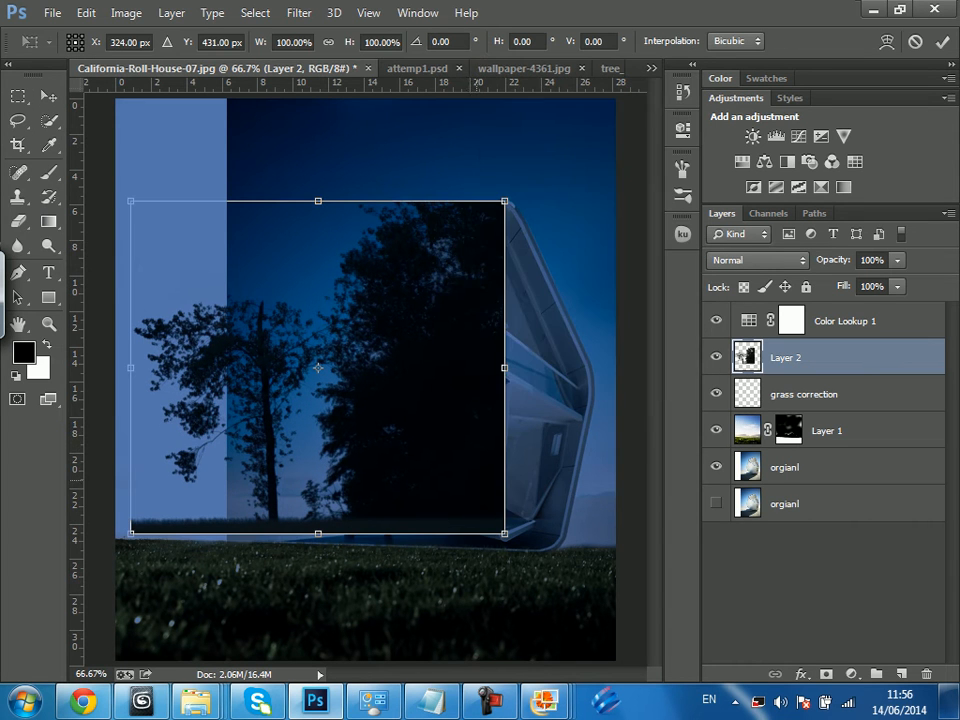
{"action": "left_click_drag", "start_coordinate": [470, 425], "coordinate": [542, 410]}
{"action": "right_click", "coordinate": [506, 120]}
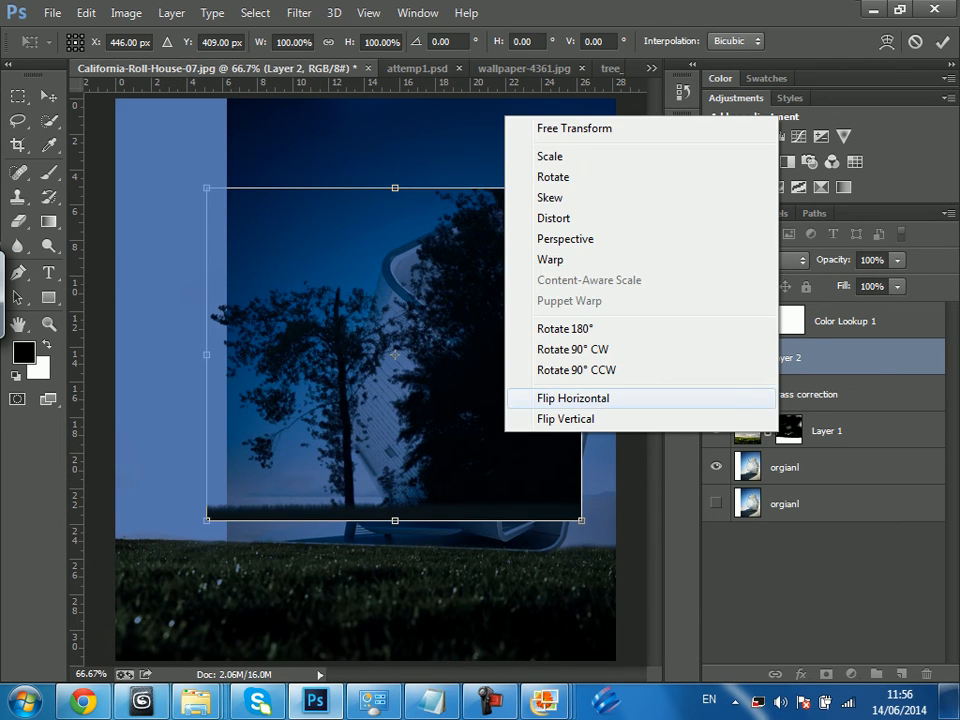
{"action": "left_click", "coordinate": [560, 396]}
{"action": "left_click_drag", "start_coordinate": [510, 450], "coordinate": [340, 474]}
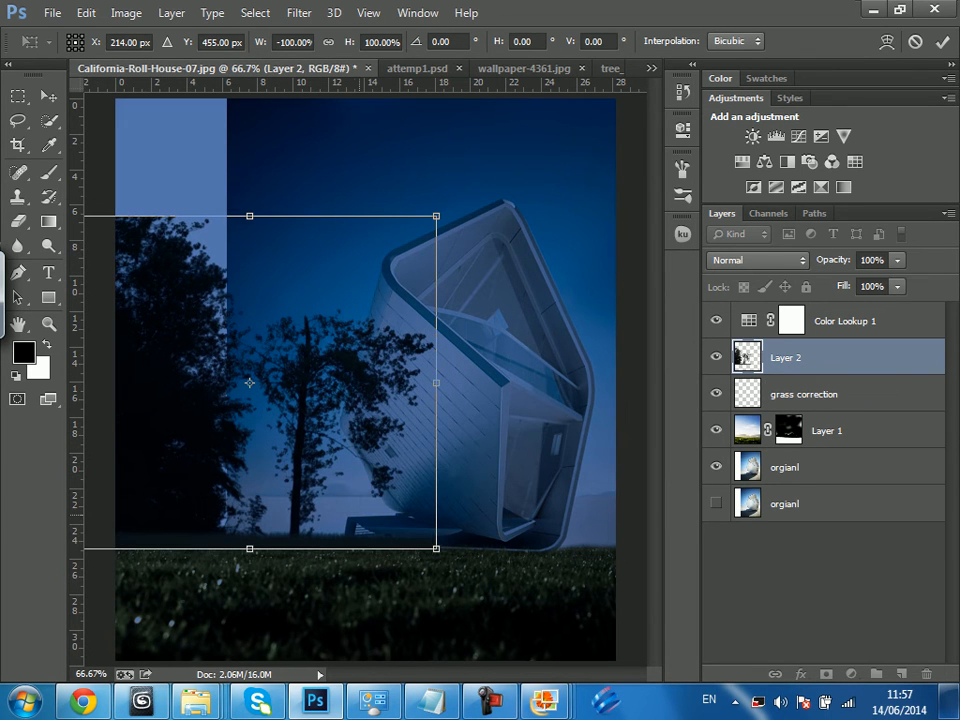
{"action": "key", "text": "Return"}
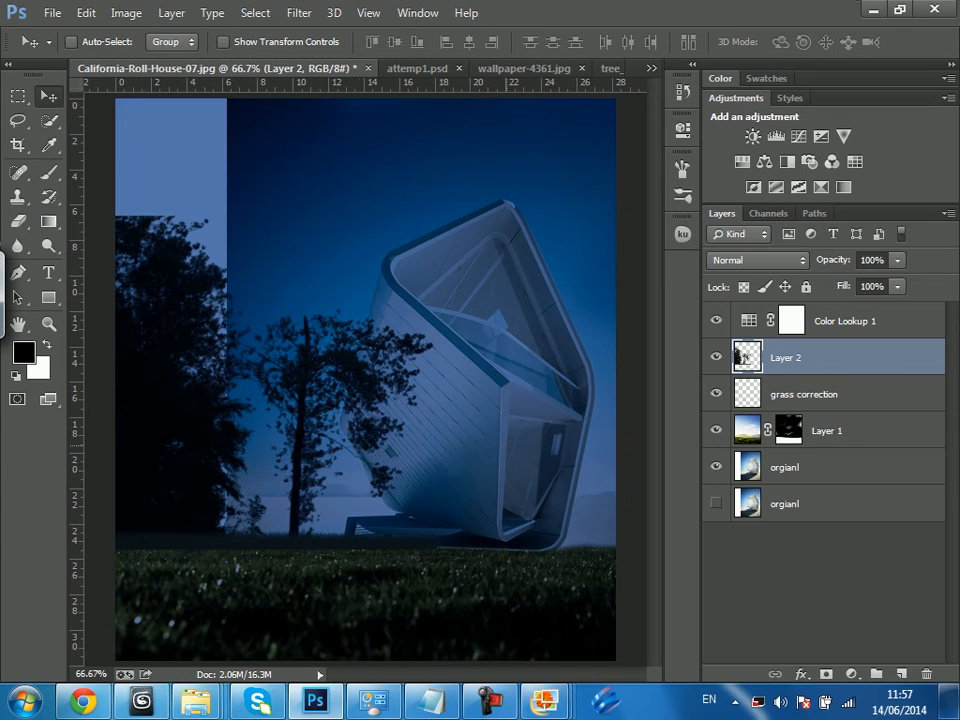
Add a layer mask to the tree layer and rename the layer "plants".
{"action": "key", "text": "ctrl+plus"}
{"action": "left_click_drag", "start_coordinate": [285, 495], "coordinate": [459, 343]}
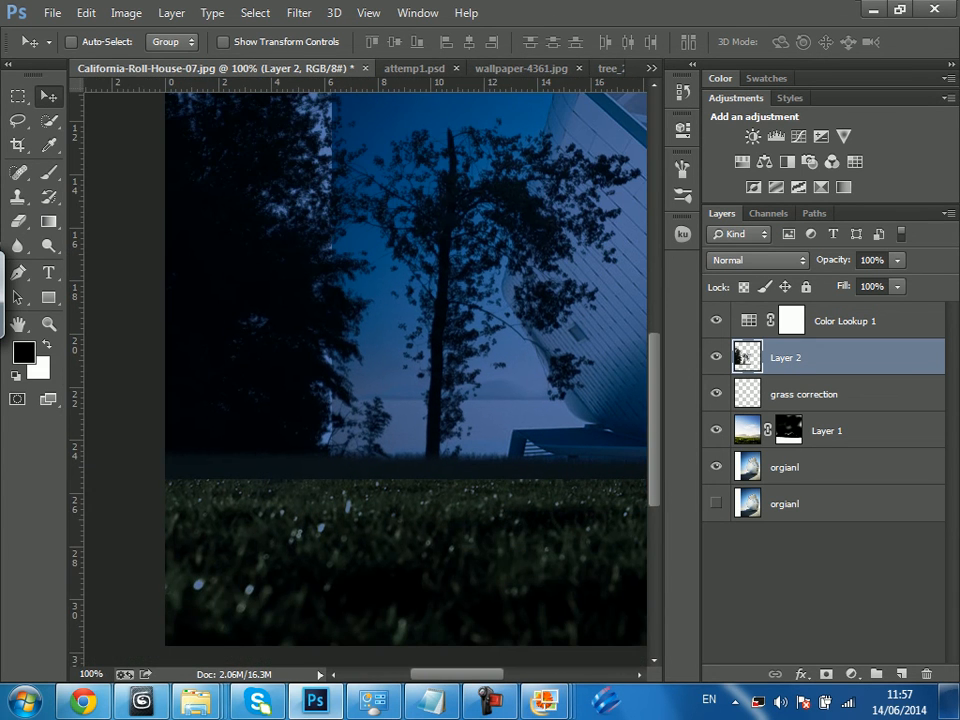
{"action": "left_click", "coordinate": [826, 674]}
{"action": "double_click", "coordinate": [829, 357]}
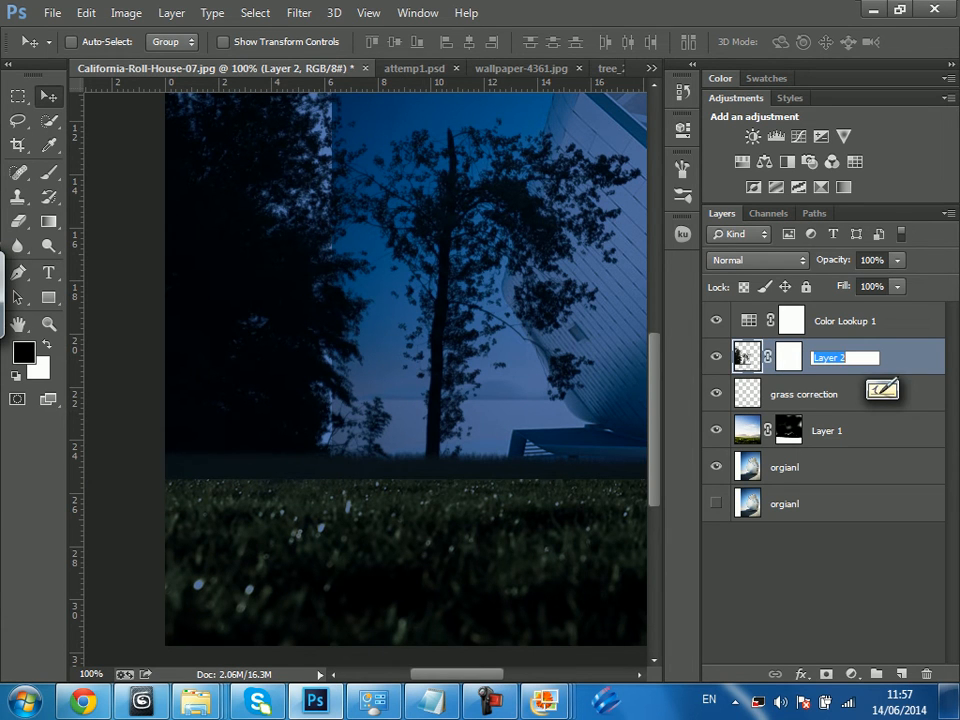
{"action": "type", "text": "plants"}
{"action": "key", "text": "Return"}
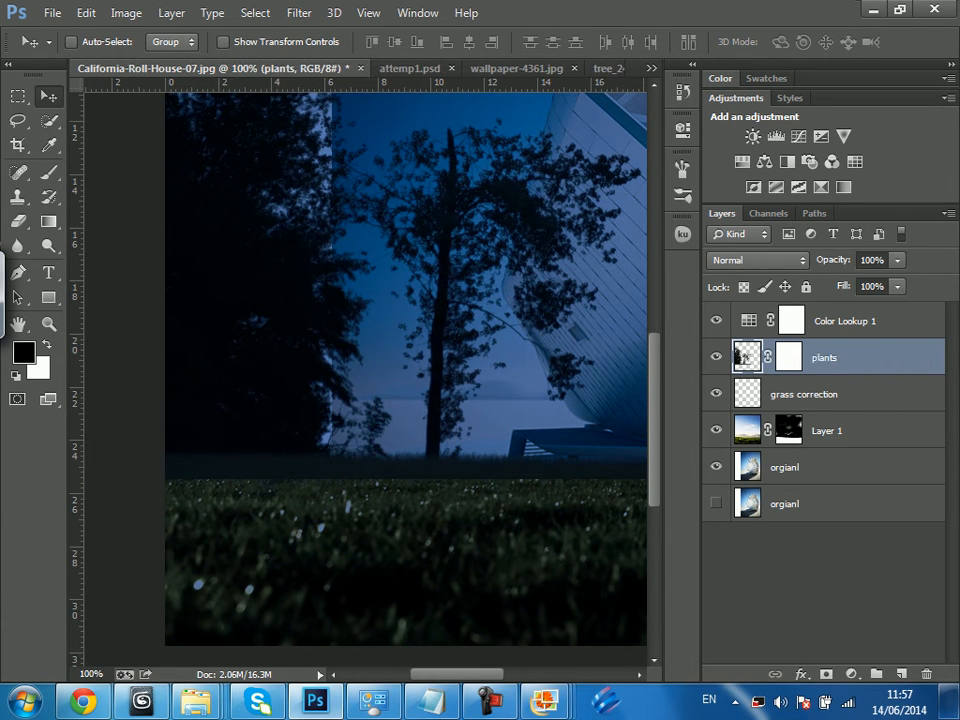
Put the plants layer in a group and name the group "plants".
{"action": "key", "text": "ctrl+g"}
{"action": "double_click", "coordinate": [789, 350]}
{"action": "type", "text": "plants"}
{"action": "key", "text": "Return"}
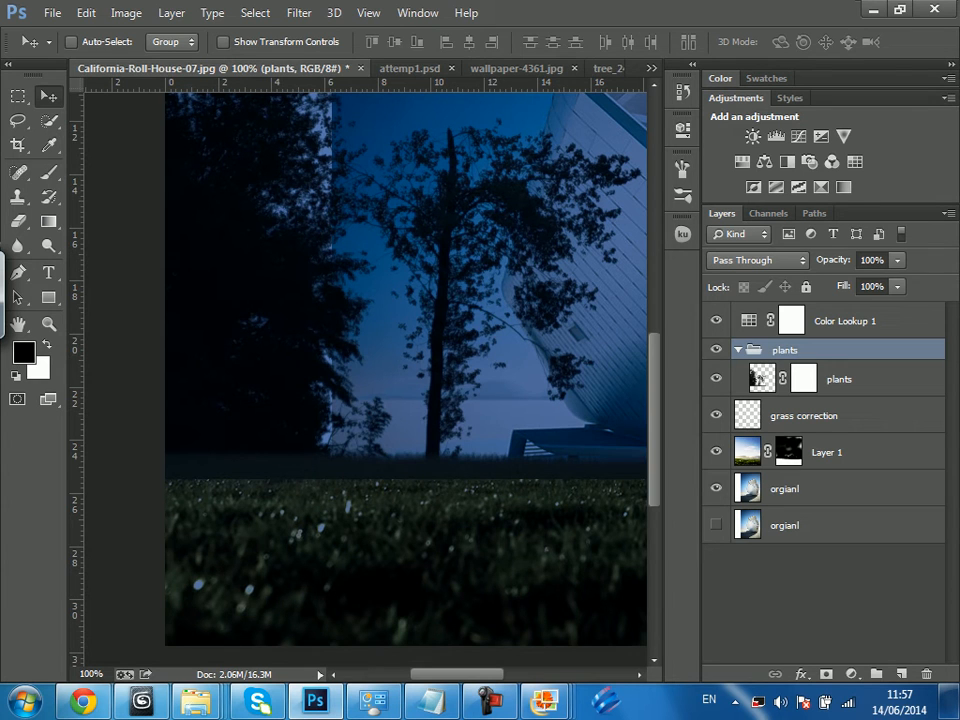
Paint black on the plants mask to hide the tree image's grass strip, and shift the trees slightly down onto the lawn.
{"action": "left_click", "coordinate": [803, 378]}
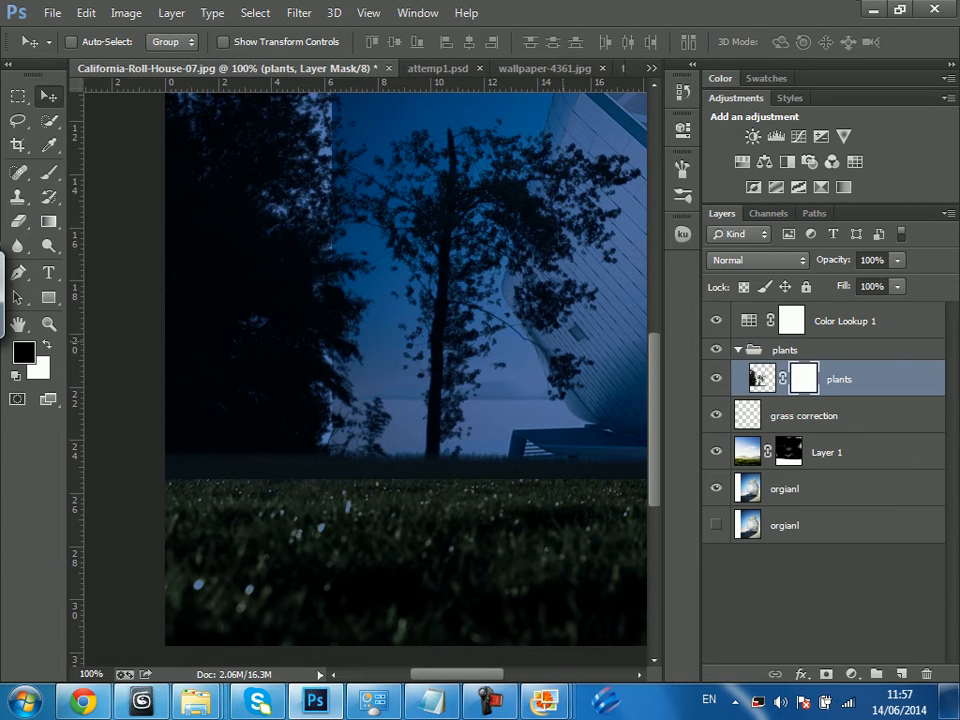
{"action": "left_click", "coordinate": [48, 172]}
{"action": "left_click_drag", "start_coordinate": [542, 509], "coordinate": [335, 487]}
{"action": "mouse_move", "coordinate": [455, 476]}
{"action": "left_mouse_down"}
{"action": "mouse_move", "coordinate": [268, 454]}
{"action": "mouse_move", "coordinate": [206, 457]}
{"action": "mouse_move", "coordinate": [405, 458]}
{"action": "mouse_move", "coordinate": [205, 456]}
{"action": "mouse_move", "coordinate": [303, 477]}
{"action": "mouse_move", "coordinate": [186, 478]}
{"action": "left_mouse_up"}
{"action": "left_click_drag", "start_coordinate": [459, 380], "coordinate": [458, 397]}
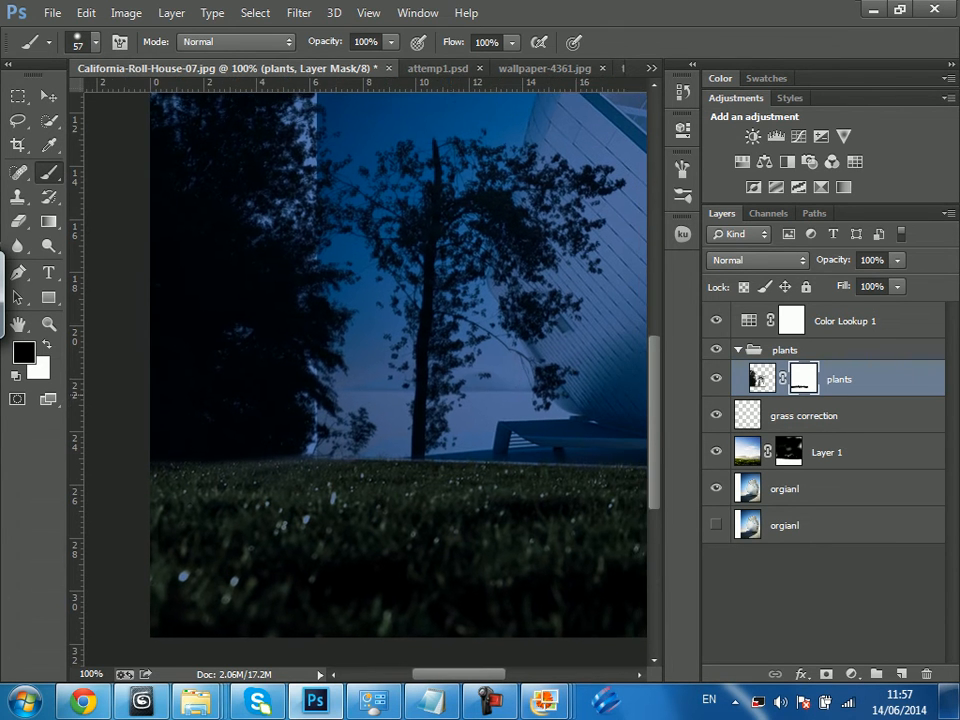
Paint black on the plants mask to hide the foliage that overlaps the house's curved facade.
{"action": "key", "text": "ctrl+minus"}
{"action": "key", "text": "ctrl+minus"}
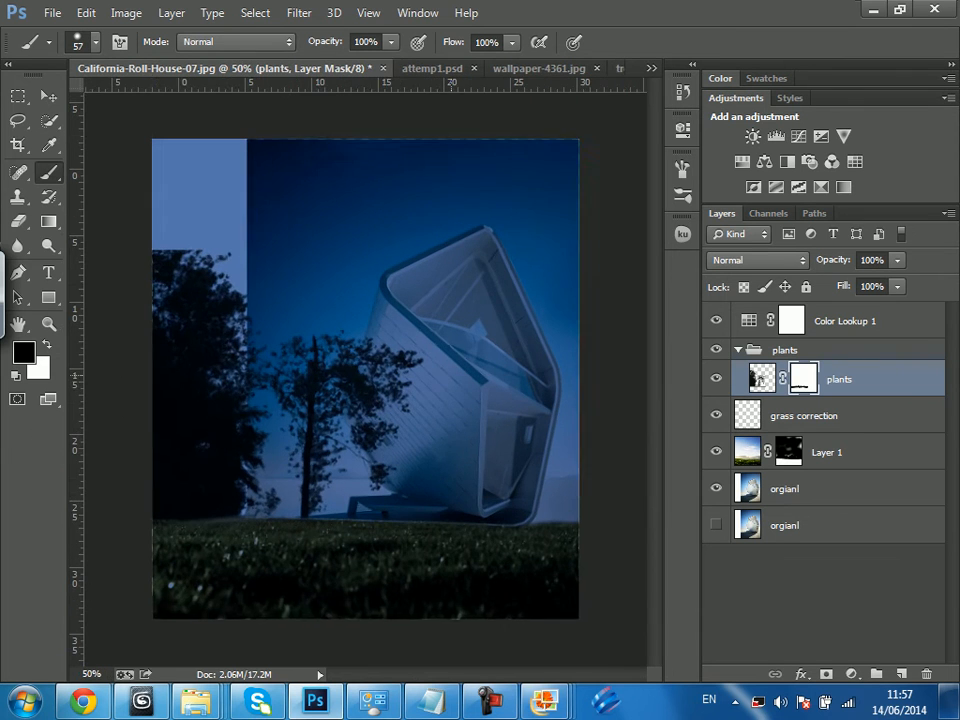
{"action": "key", "text": "ctrl+plus"}
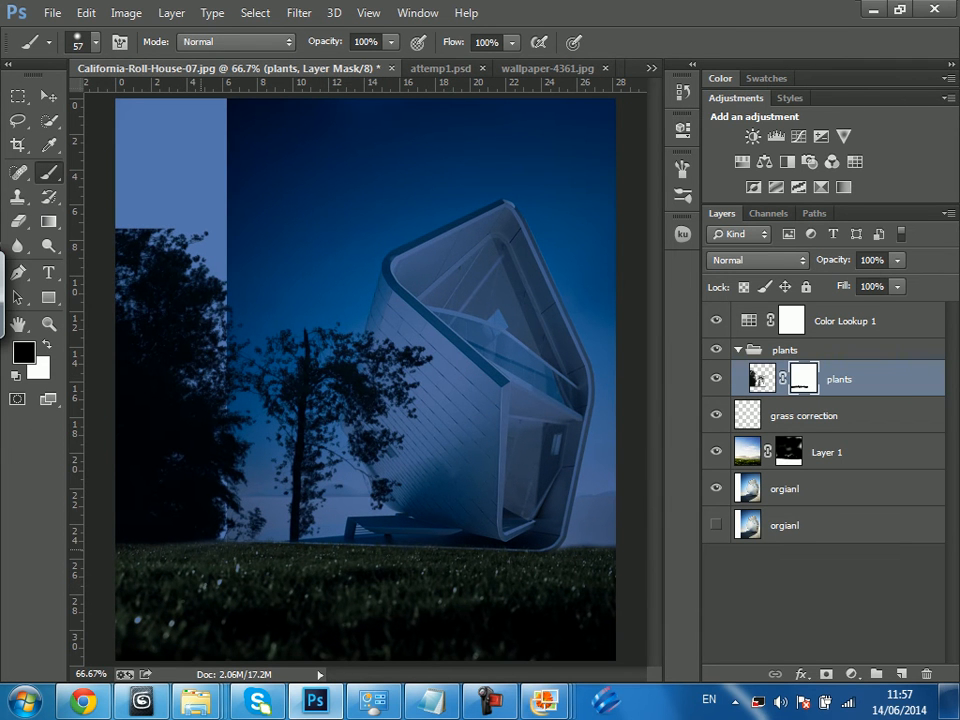
{"action": "key", "text": "ctrl+plus"}
{"action": "key", "text": "ctrl+plus"}
{"action": "key", "text": "ctrl+plus"}
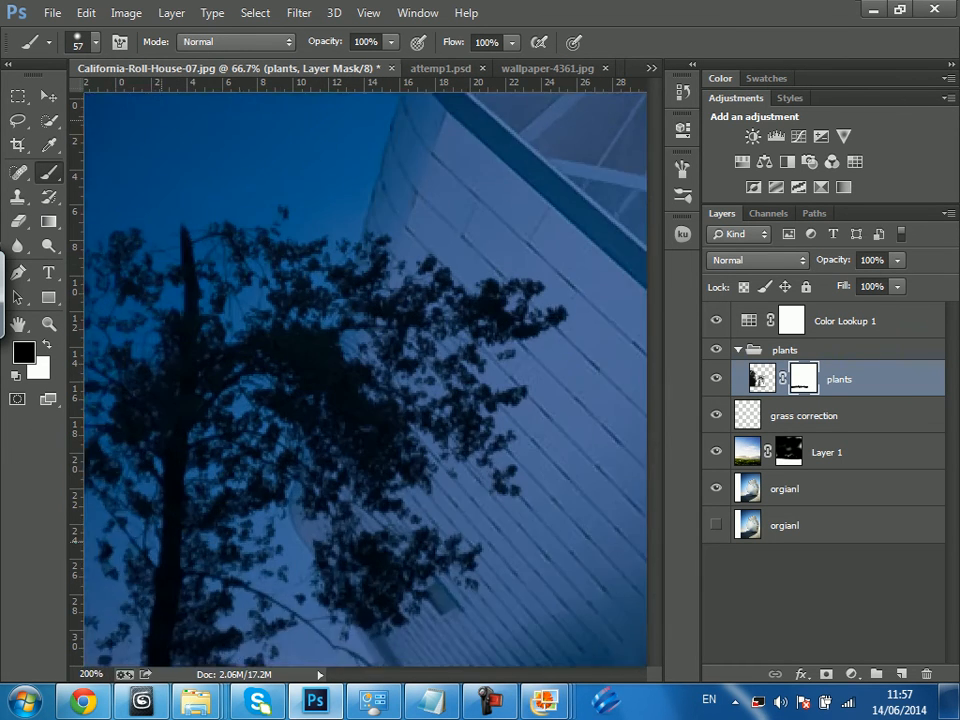
{"action": "left_click_drag", "start_coordinate": [427, 433], "coordinate": [370, 352]}
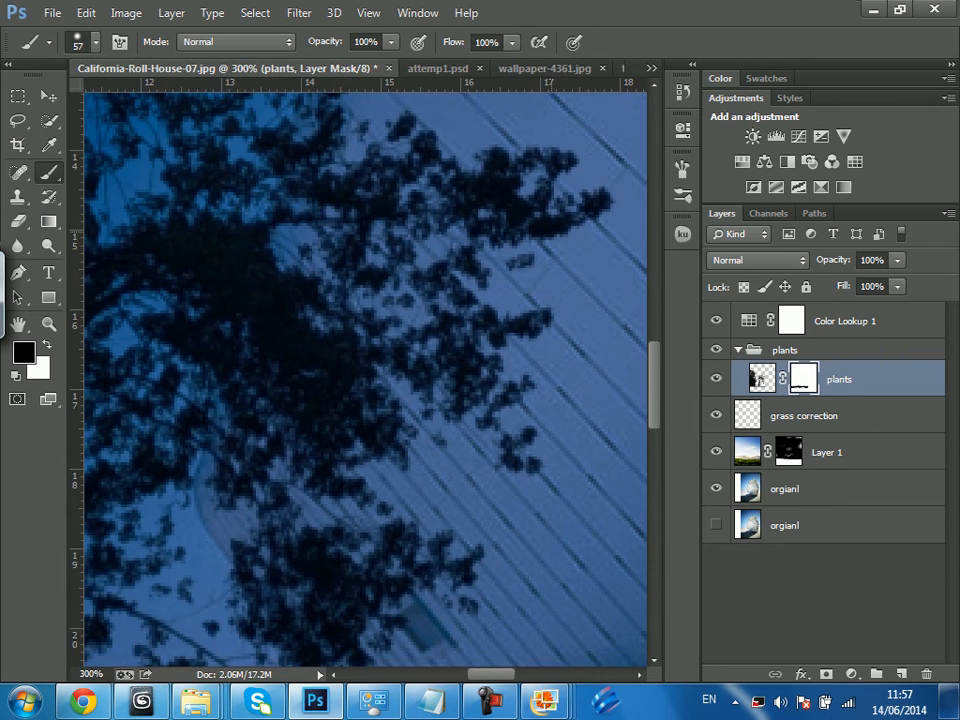
{"action": "key", "text": "f"}
{"action": "mouse_move", "coordinate": [508, 200]}
{"action": "left_mouse_down"}
{"action": "mouse_move", "coordinate": [609, 386]}
{"action": "mouse_move", "coordinate": [468, 436]}
{"action": "mouse_move", "coordinate": [474, 566]}
{"action": "mouse_move", "coordinate": [454, 440]}
{"action": "left_mouse_up"}
{"action": "mouse_move", "coordinate": [480, 540]}
{"action": "left_mouse_down"}
{"action": "mouse_move", "coordinate": [425, 615]}
{"action": "mouse_move", "coordinate": [394, 610]}
{"action": "mouse_move", "coordinate": [430, 434]}
{"action": "mouse_move", "coordinate": [401, 439]}
{"action": "left_mouse_up"}
{"action": "mouse_move", "coordinate": [372, 370]}
{"action": "left_mouse_down"}
{"action": "mouse_move", "coordinate": [366, 258]}
{"action": "mouse_move", "coordinate": [380, 208]}
{"action": "left_mouse_up"}
{"action": "left_click_drag", "start_coordinate": [478, 547], "coordinate": [466, 350]}
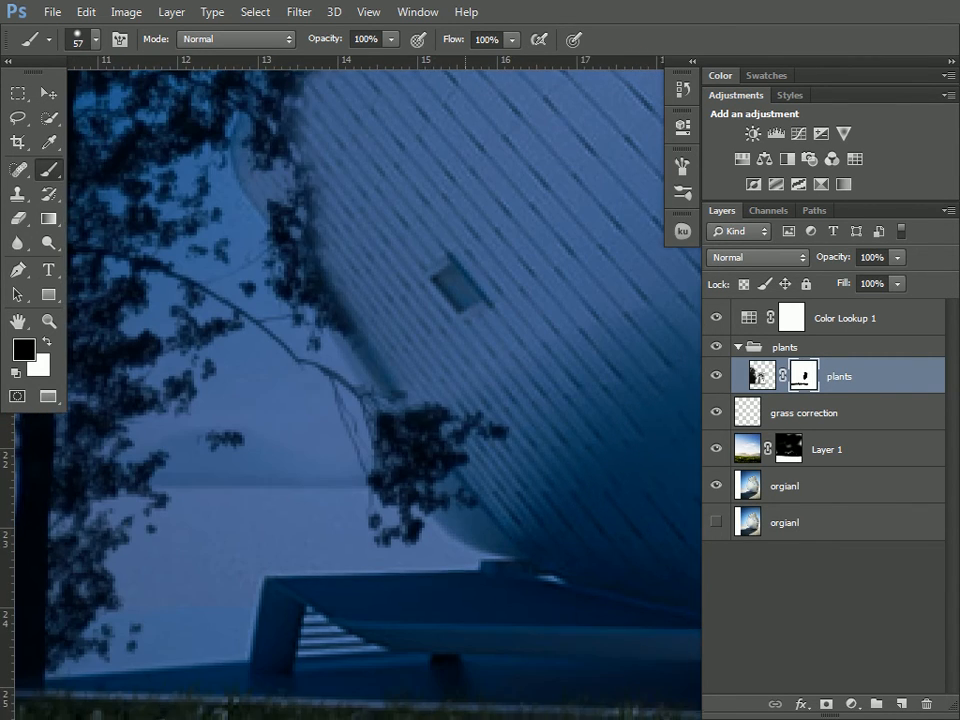
{"action": "mouse_move", "coordinate": [450, 424]}
{"action": "left_mouse_down"}
{"action": "mouse_move", "coordinate": [491, 434]}
{"action": "mouse_move", "coordinate": [461, 524]}
{"action": "left_mouse_up"}
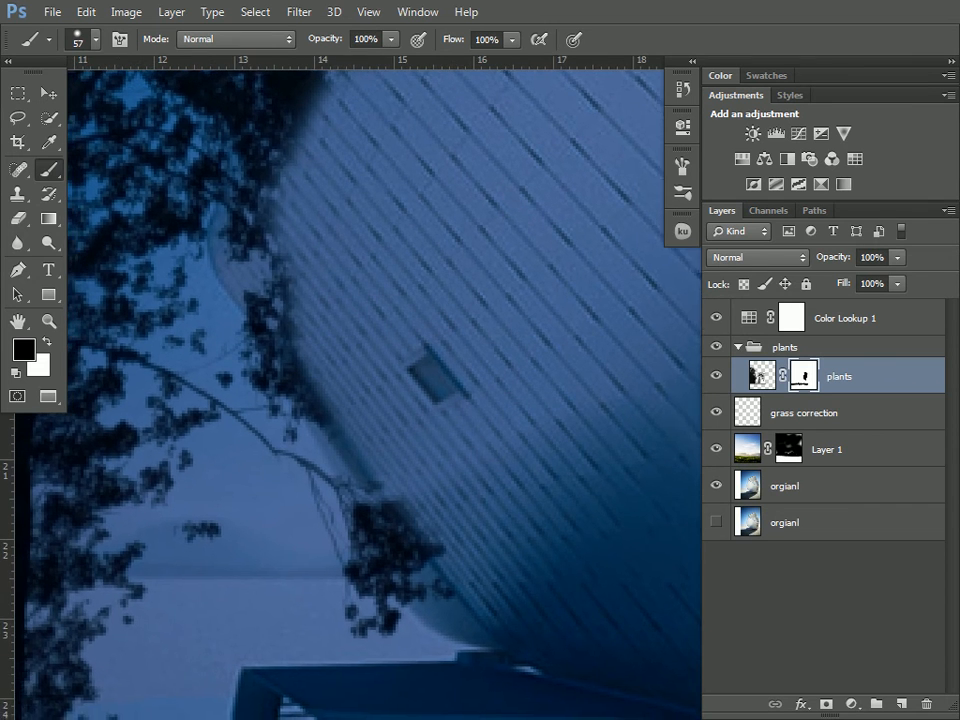
{"action": "left_click_drag", "start_coordinate": [388, 350], "coordinate": [430, 402]}
{"action": "left_click_drag", "start_coordinate": [354, 385], "coordinate": [383, 250]}
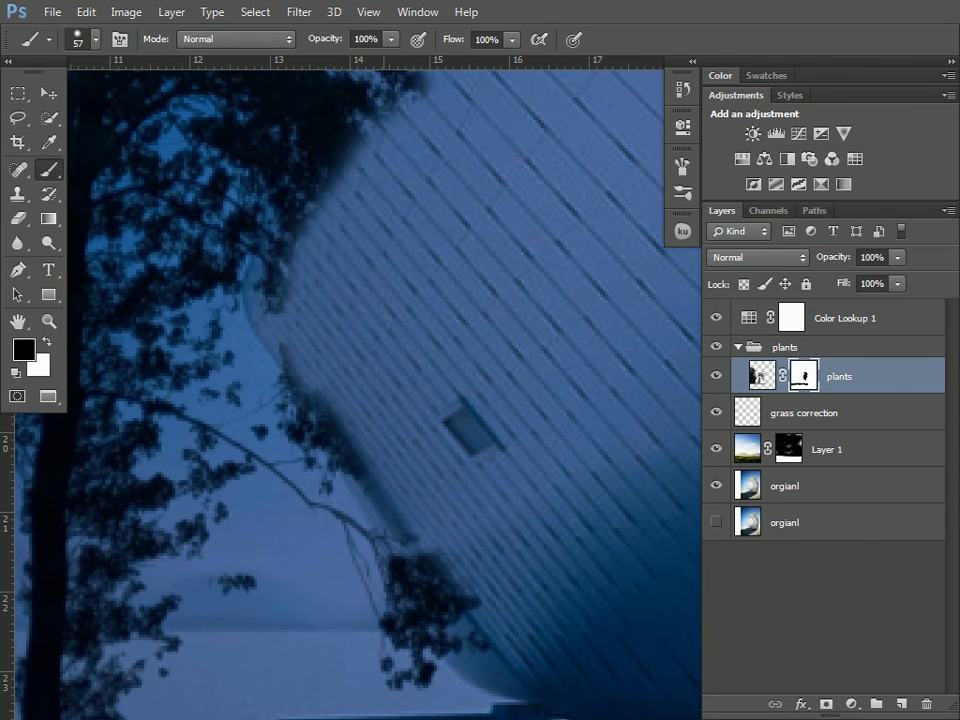
{"action": "left_click_drag", "start_coordinate": [422, 300], "coordinate": [372, 425]}
{"action": "left_click_drag", "start_coordinate": [438, 220], "coordinate": [353, 492]}
{"action": "left_click_drag", "start_coordinate": [433, 300], "coordinate": [416, 435]}
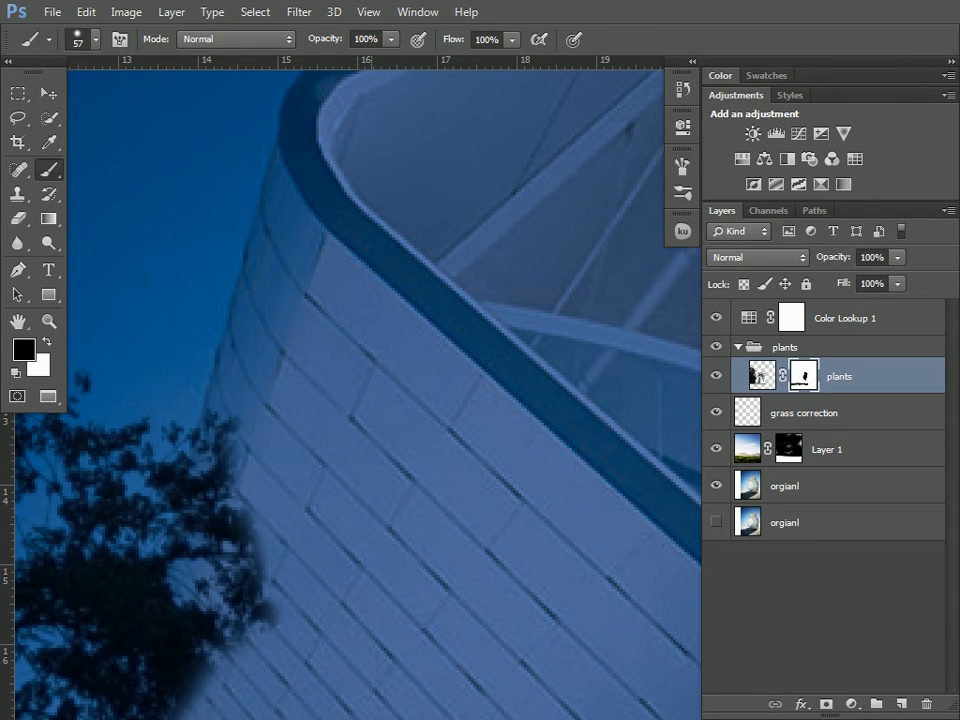
Collapse the plants group and select the visible orgianl layer.
{"action": "left_click", "coordinate": [738, 347]}
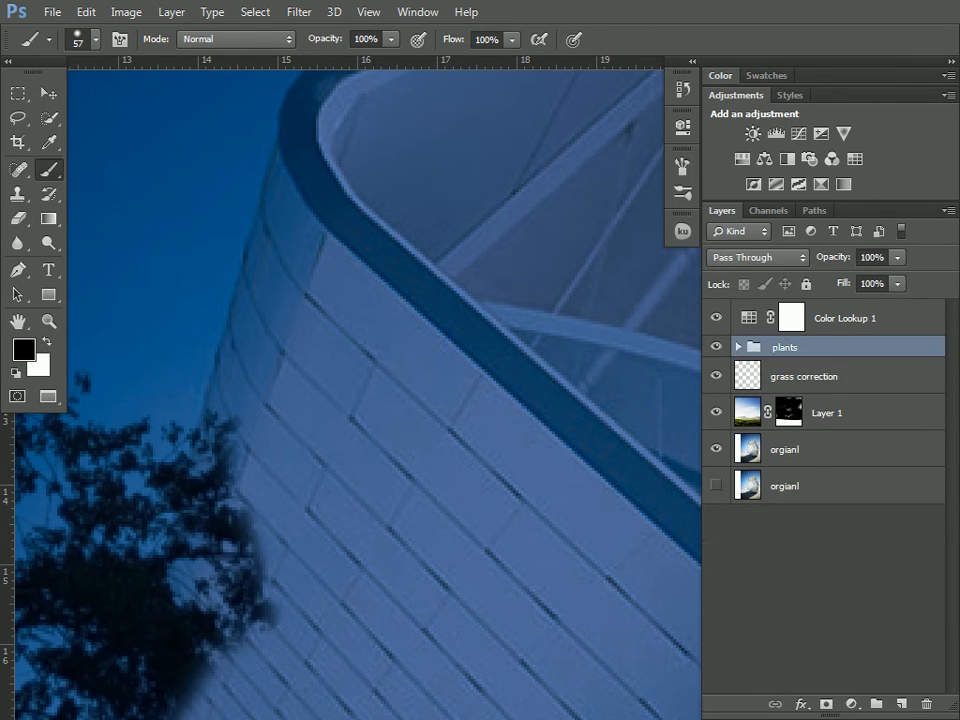
{"action": "left_click", "coordinate": [808, 449]}
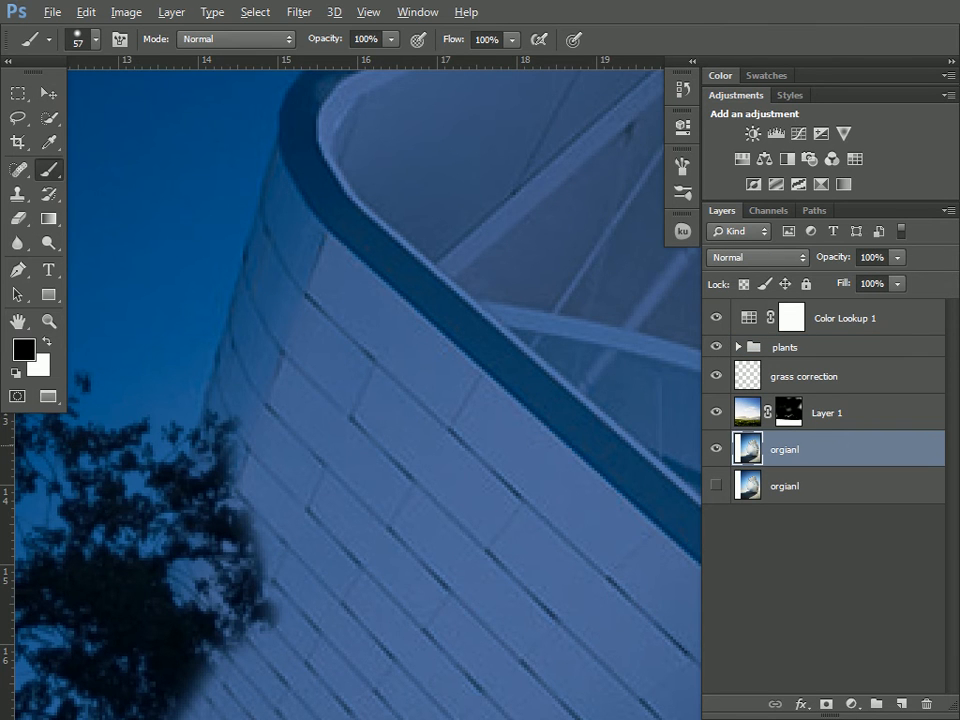
Examine the house and the masked trees both up close and in the overall composition.
{"action": "key", "text": "ctrl+minus"}
{"action": "key", "text": "ctrl+plus"}
{"action": "key", "text": "ctrl+minus"}
{"action": "key", "text": "ctrl+minus"}
{"action": "key", "text": "ctrl+minus"}
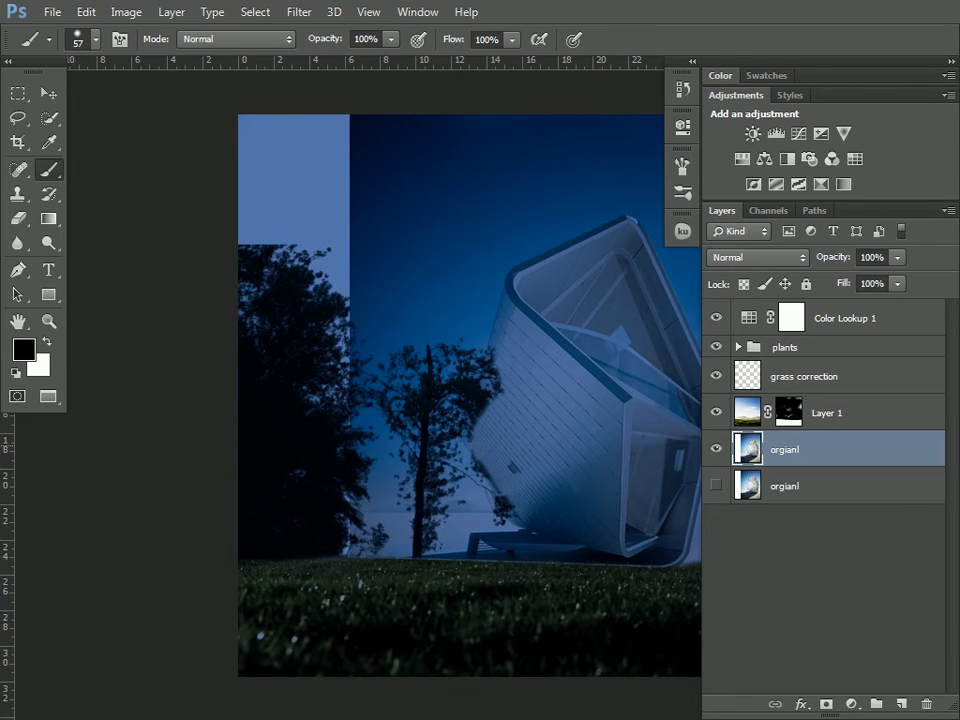
{"action": "key", "text": "ctrl+plus"}
{"action": "key", "text": "ctrl+plus"}
{"action": "key", "text": "ctrl+plus"}
{"action": "key", "text": "ctrl+plus"}
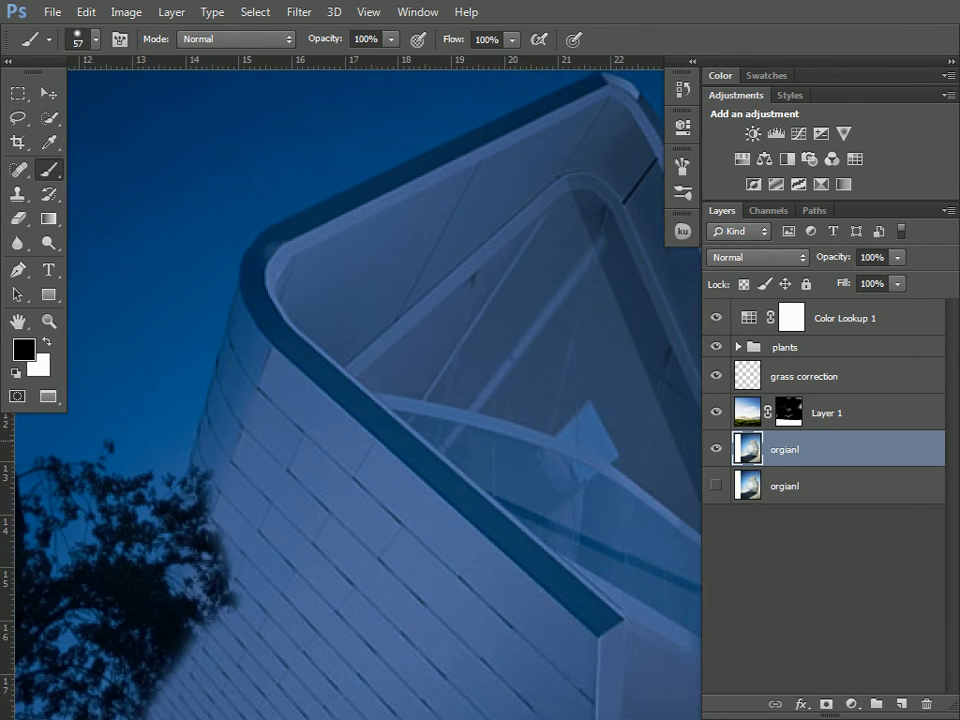
{"action": "key", "text": "ctrl+minus"}
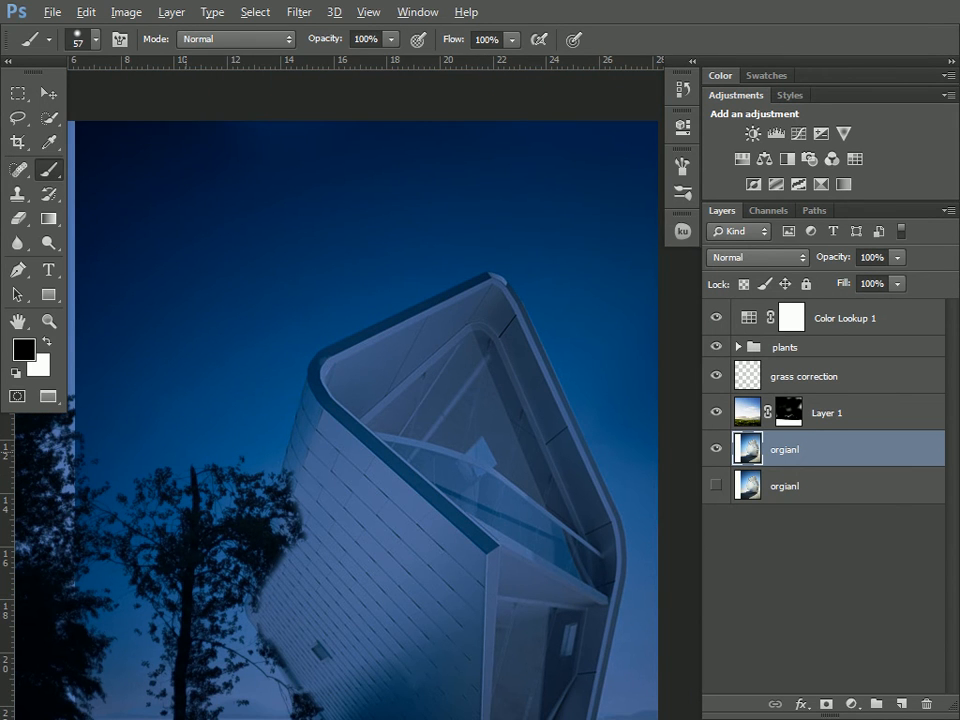
{"action": "left_click_drag", "start_coordinate": [430, 452], "coordinate": [405, 317]}
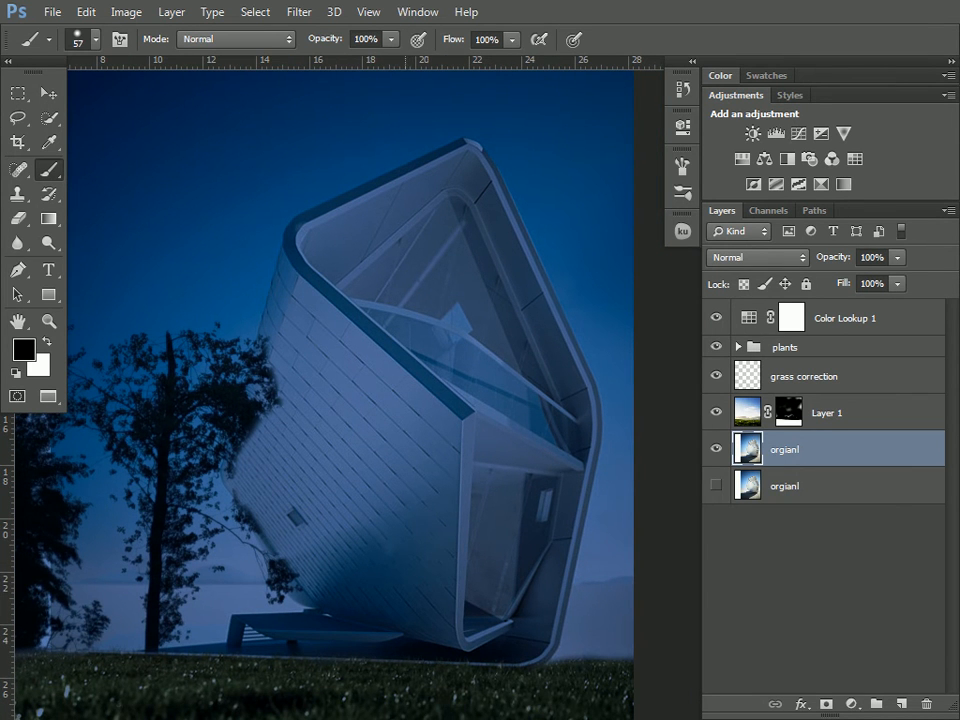
{"action": "left_click_drag", "start_coordinate": [386, 360], "coordinate": [431, 310]}
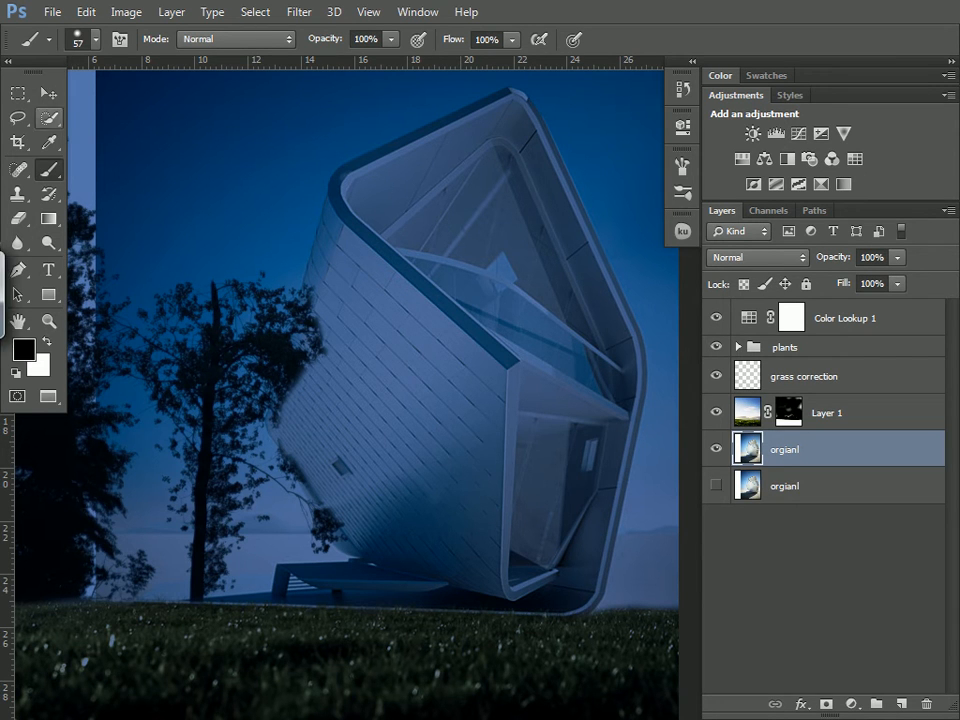
{"action": "left_click", "coordinate": [18, 117]}
{"action": "left_click", "coordinate": [115, 150]}
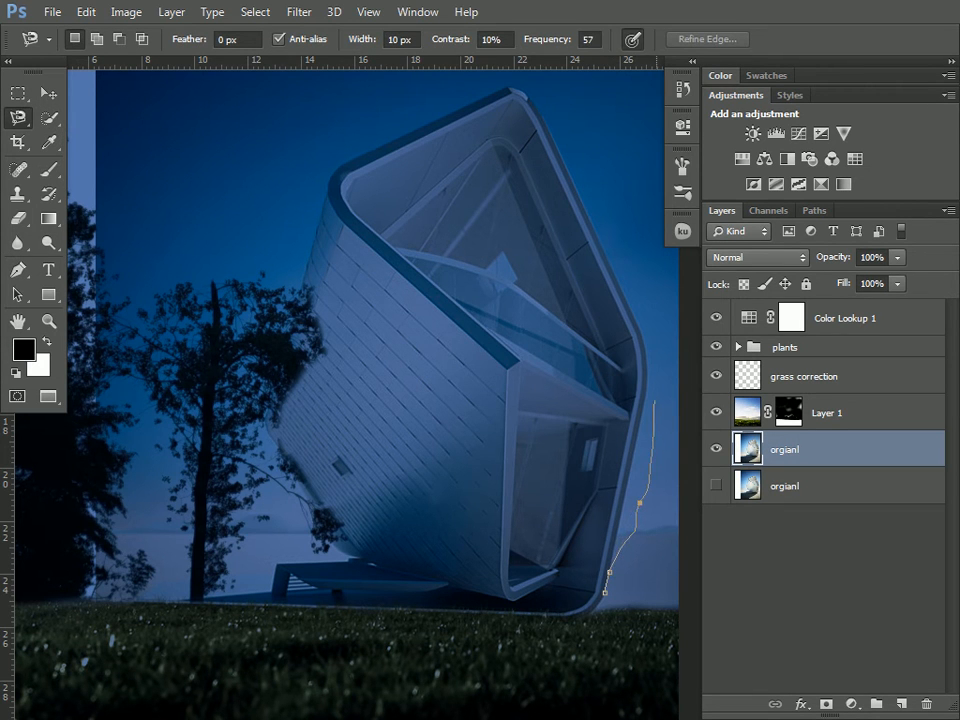
{"action": "key", "text": "BackSpace"}
{"action": "key", "text": "BackSpace"}
{"action": "key", "text": "BackSpace"}
{"action": "key", "text": "BackSpace"}
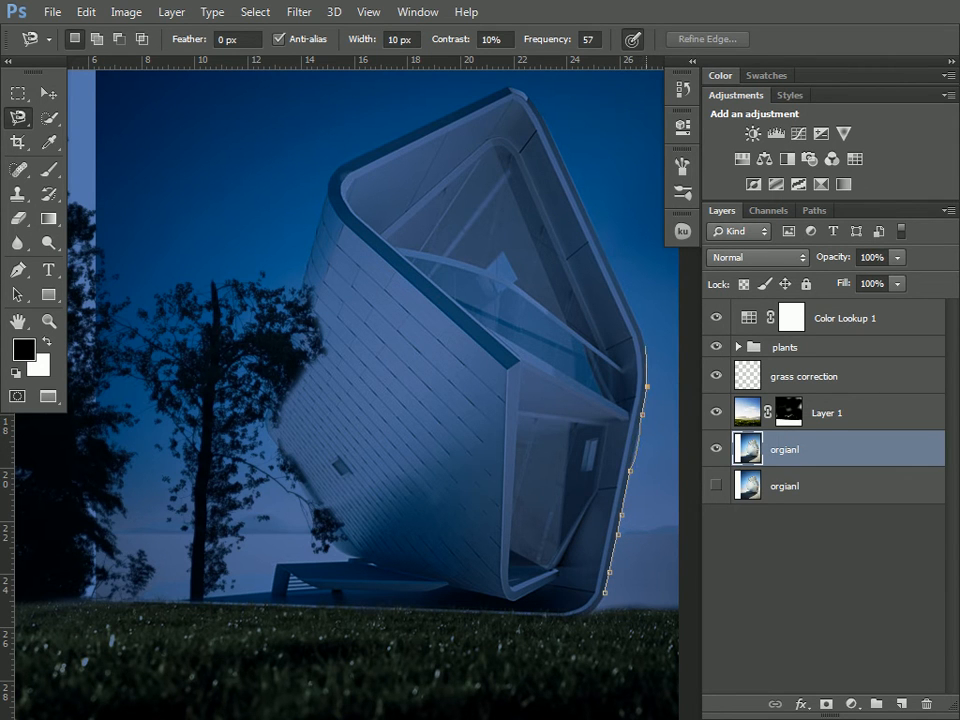
{"action": "scroll", "coordinate": [523, 98], "scroll_direction": "up", "scroll_amount": 3}
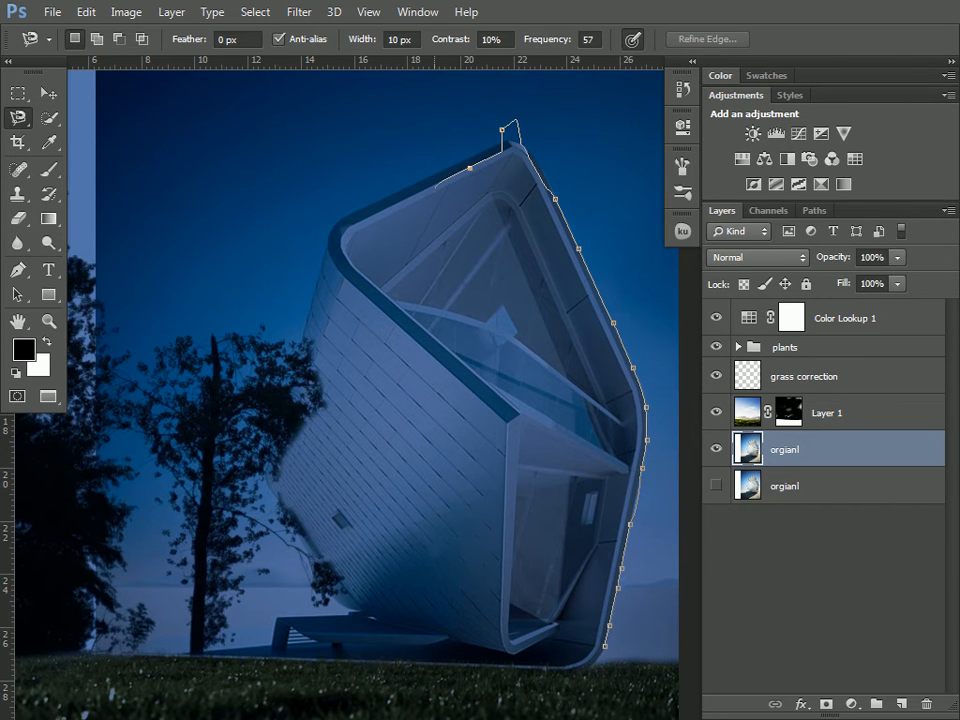
{"action": "key", "text": "BackSpace"}
{"action": "key", "text": "BackSpace"}
{"action": "key", "text": "BackSpace"}
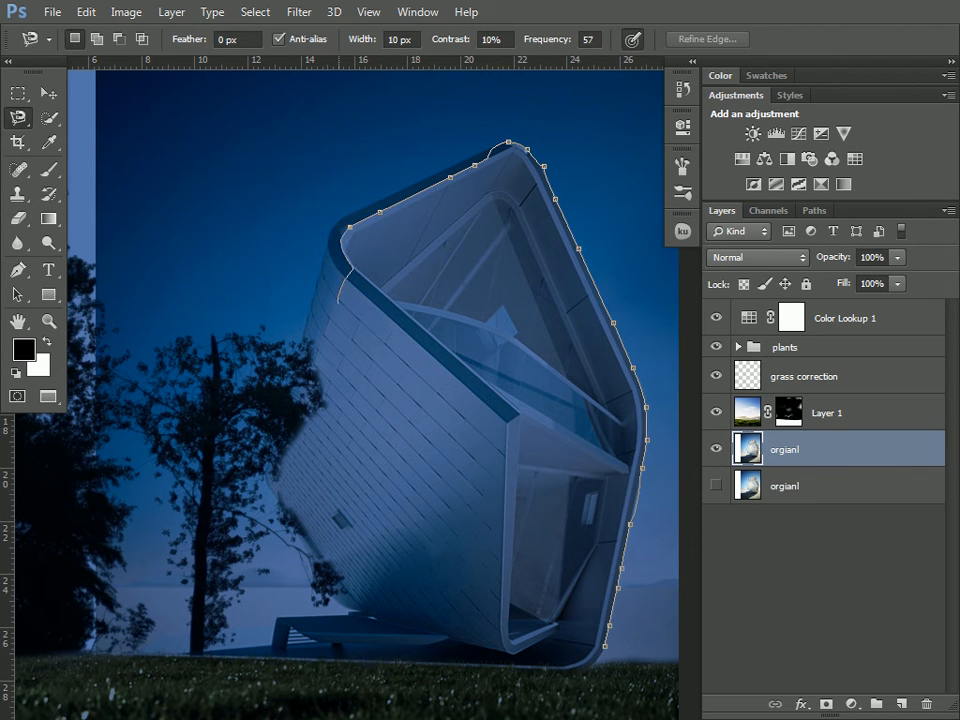
{"action": "key", "text": "Escape"}
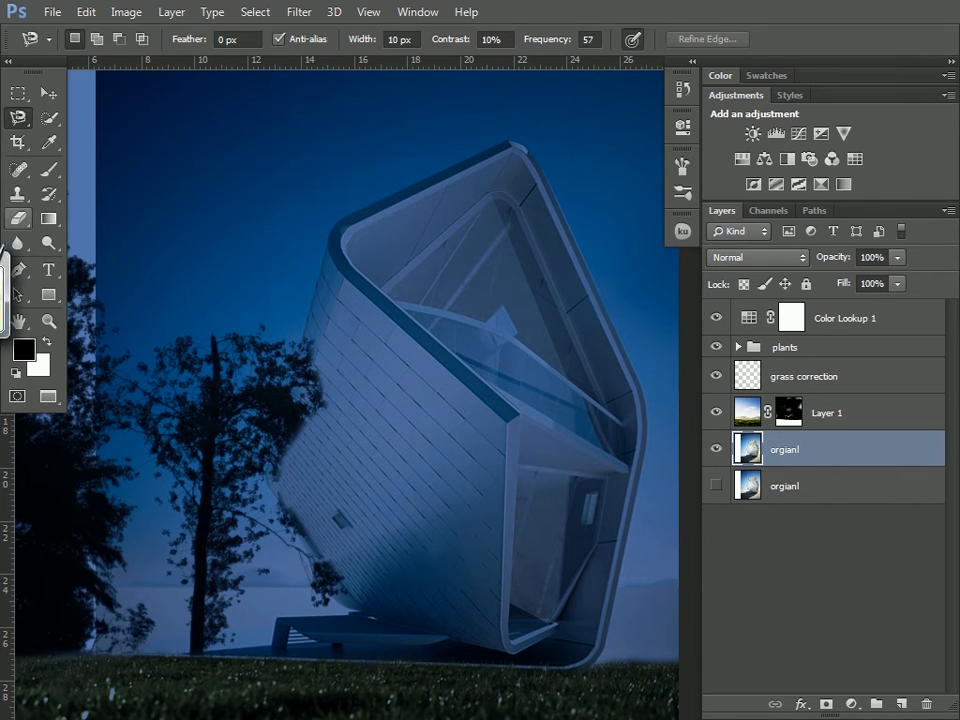
{"action": "left_click", "coordinate": [48, 118]}
{"action": "left_click", "coordinate": [147, 114]}
{"action": "left_click_drag", "start_coordinate": [430, 240], "coordinate": [520, 290]}
{"action": "mouse_move", "coordinate": [427, 190]}
{"action": "left_mouse_down"}
{"action": "mouse_move", "coordinate": [346, 238]}
{"action": "mouse_move", "coordinate": [342, 290]}
{"action": "mouse_move", "coordinate": [350, 365]}
{"action": "mouse_move", "coordinate": [406, 517]}
{"action": "left_mouse_up"}
{"action": "mouse_move", "coordinate": [500, 335]}
{"action": "left_mouse_down"}
{"action": "mouse_move", "coordinate": [575, 420]}
{"action": "mouse_move", "coordinate": [555, 500]}
{"action": "left_mouse_up"}
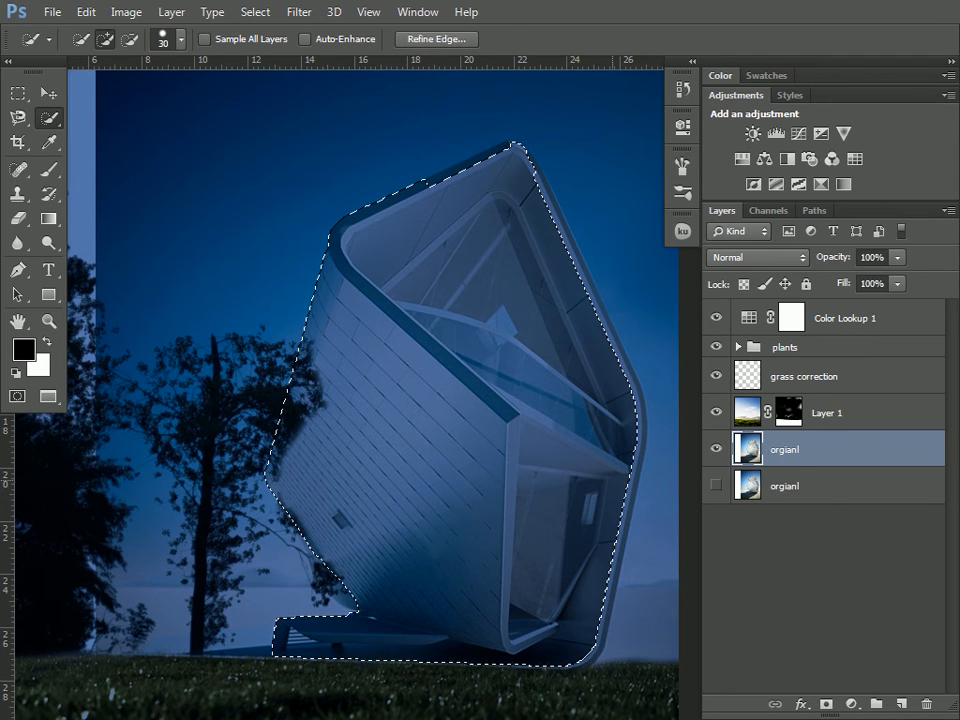
{"action": "left_click_drag", "start_coordinate": [622, 455], "coordinate": [624, 395]}
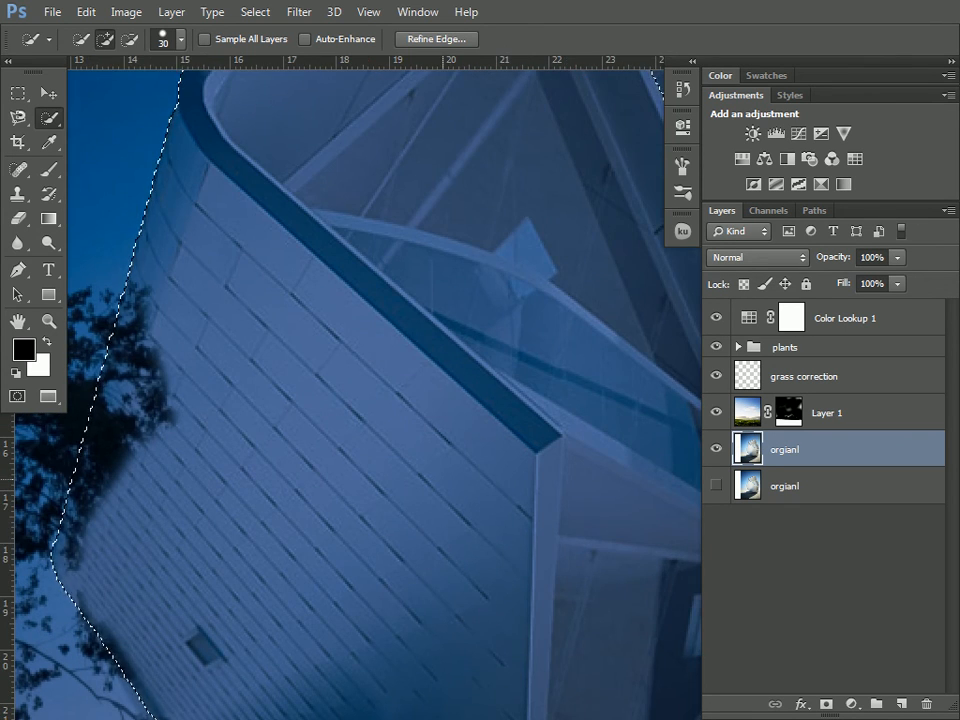
{"action": "left_click_drag", "start_coordinate": [384, 560], "coordinate": [475, 188]}
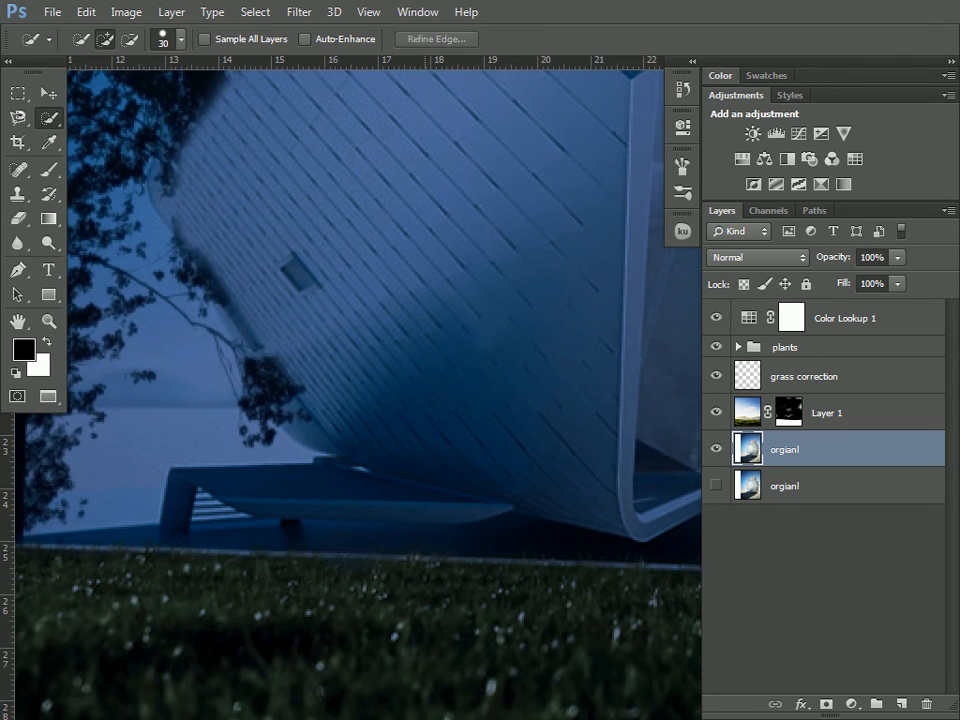
{"action": "key", "text": "ctrl+d"}
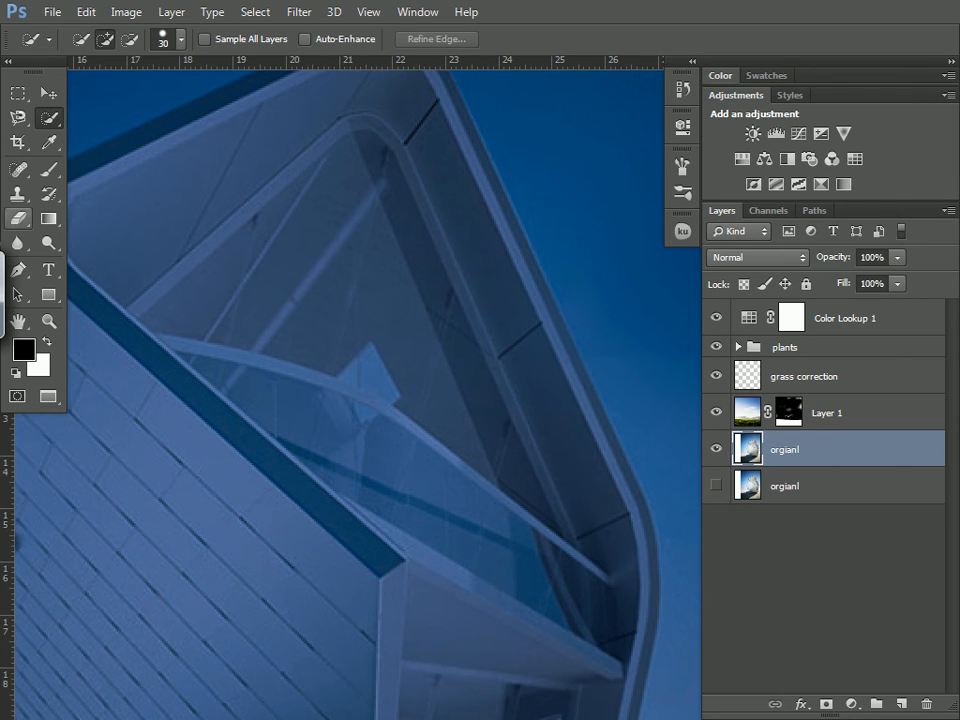
Start a Pen tool path at the house's lower right corner and curve it around the frame.
{"action": "left_click", "coordinate": [17, 269]}
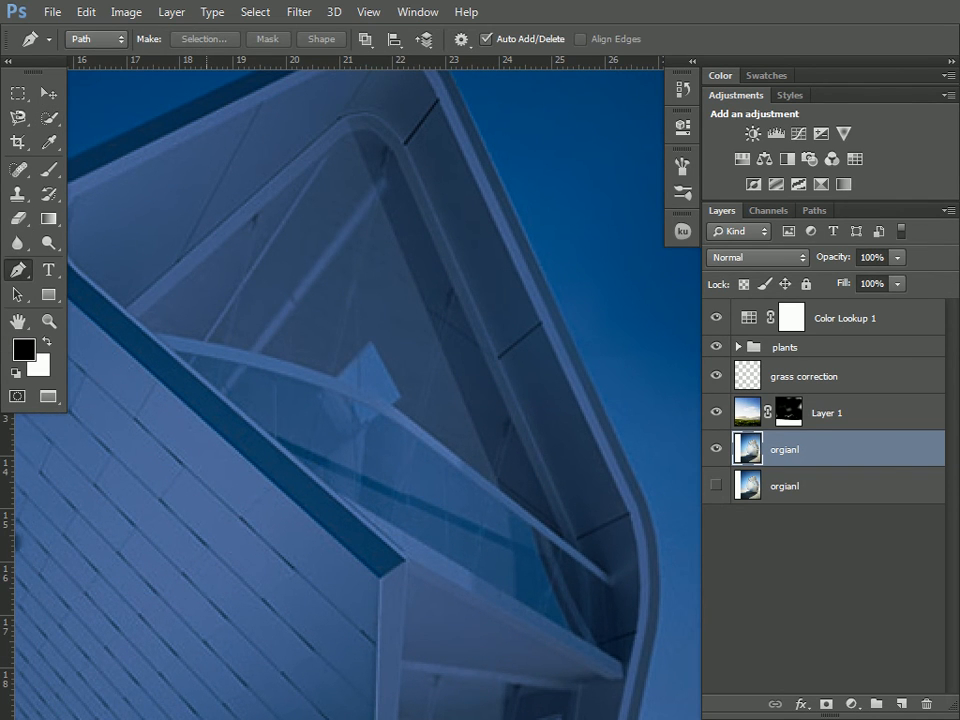
{"action": "left_click_drag", "start_coordinate": [400, 566], "coordinate": [306, 166]}
{"action": "key", "text": "ctrl+plus"}
{"action": "left_click_drag", "start_coordinate": [442, 612], "coordinate": [360, 273]}
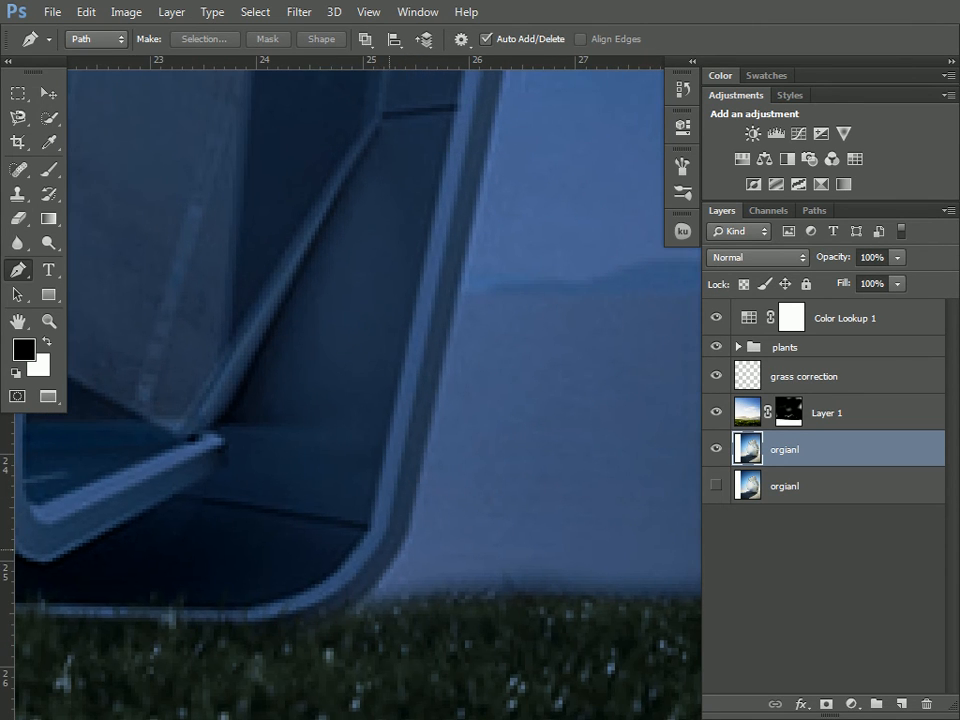
{"action": "left_click", "coordinate": [349, 606]}
{"action": "left_click_drag", "start_coordinate": [409, 539], "coordinate": [422, 499]}
Continue the path up the right side of the house, around the frame's bend and toward the roof corner.
{"action": "left_click_drag", "start_coordinate": [440, 120], "coordinate": [336, 703]}
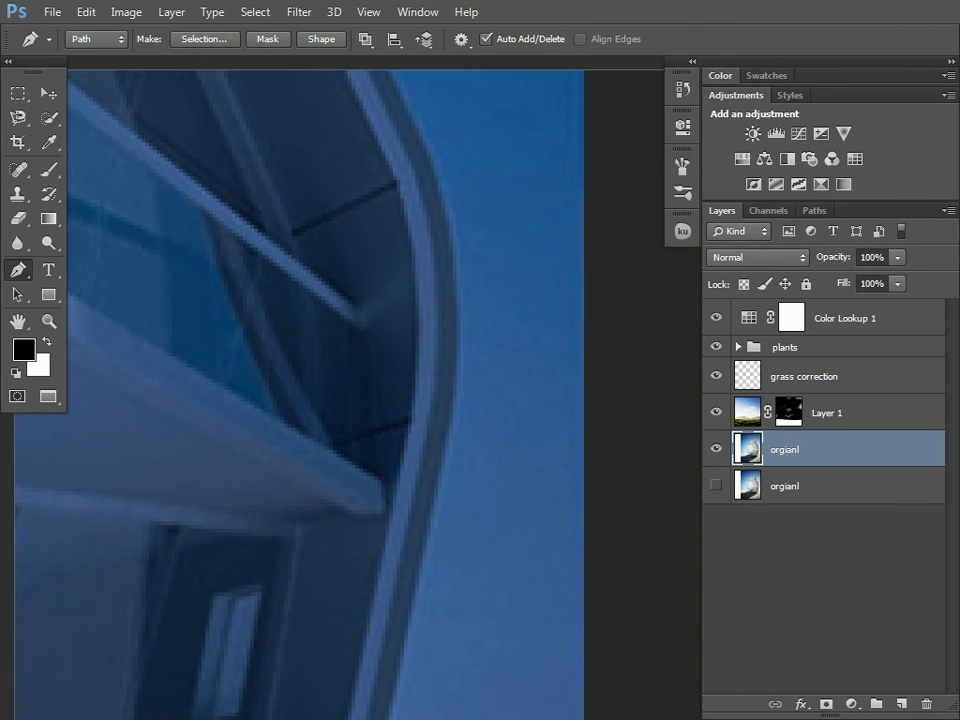
{"action": "left_click", "coordinate": [452, 418]}
{"action": "left_click_drag", "start_coordinate": [466, 434], "coordinate": [440, 654]}
{"action": "left_click_drag", "start_coordinate": [415, 417], "coordinate": [388, 339]}
{"action": "left_click_drag", "start_coordinate": [240, 85], "coordinate": [640, 710]}
{"action": "left_click_drag", "start_coordinate": [397, 200], "coordinate": [402, 334]}
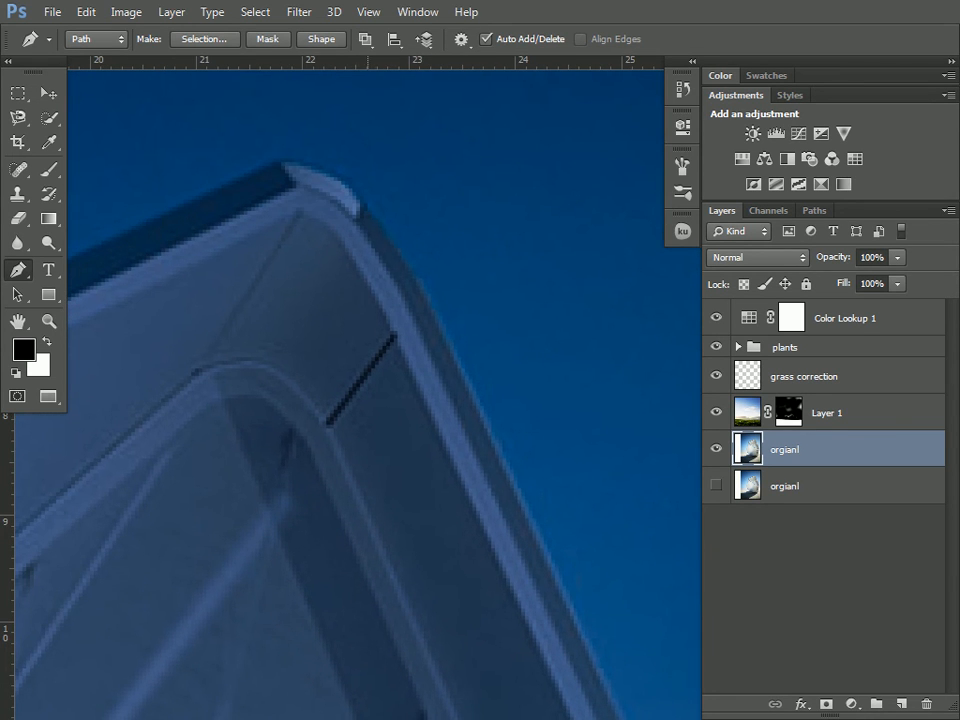
{"action": "left_click", "coordinate": [446, 331]}
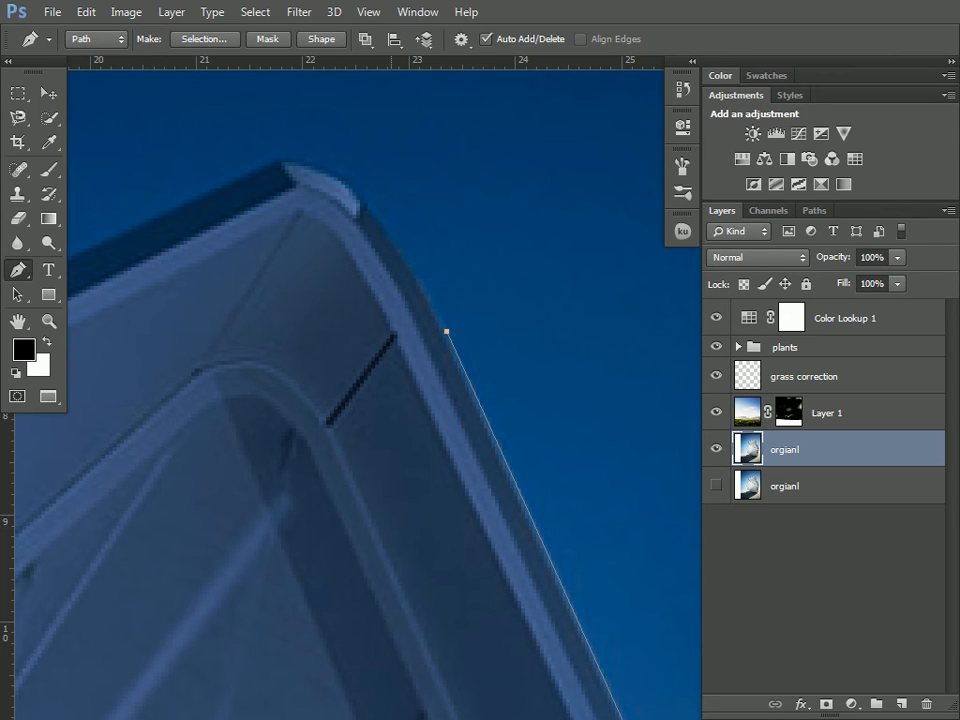
Trace the house's rounded top corner with curved anchor points and adjust the handles to fit the edge.
{"action": "left_click_drag", "start_coordinate": [368, 207], "coordinate": [357, 201]}
{"action": "left_click_drag", "start_coordinate": [282, 166], "coordinate": [347, 156]}
{"action": "left_click_drag", "start_coordinate": [356, 200], "coordinate": [363, 196]}
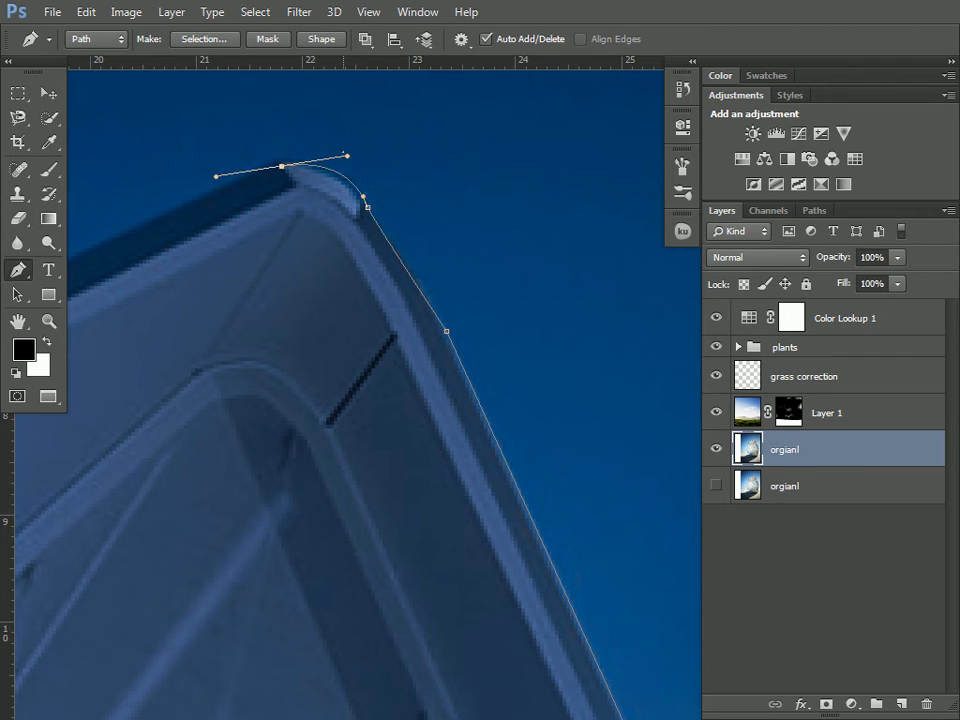
{"action": "left_click", "coordinate": [334, 153], "text": "ctrl"}
{"action": "left_click", "coordinate": [289, 162], "text": "ctrl"}
{"action": "left_click", "coordinate": [281, 166], "text": "ctrl"}
{"action": "left_click_drag", "start_coordinate": [346, 156], "coordinate": [321, 159]}
Extend the path from the top corner along the sloping roof edge and around the rounded upper left corner.
{"action": "left_click_drag", "start_coordinate": [259, 236], "coordinate": [455, 171]}
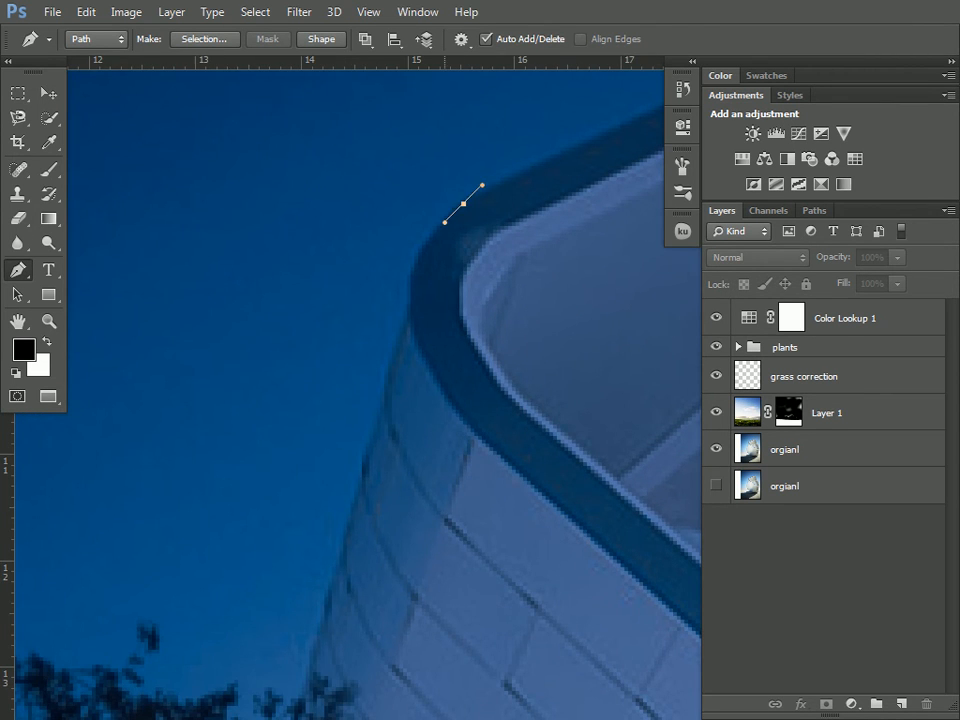
{"action": "left_click_drag", "start_coordinate": [445, 222], "coordinate": [46, 515]}
{"action": "left_click_drag", "start_coordinate": [447, 300], "coordinate": [369, 354]}
{"action": "left_click", "coordinate": [655, 240]}
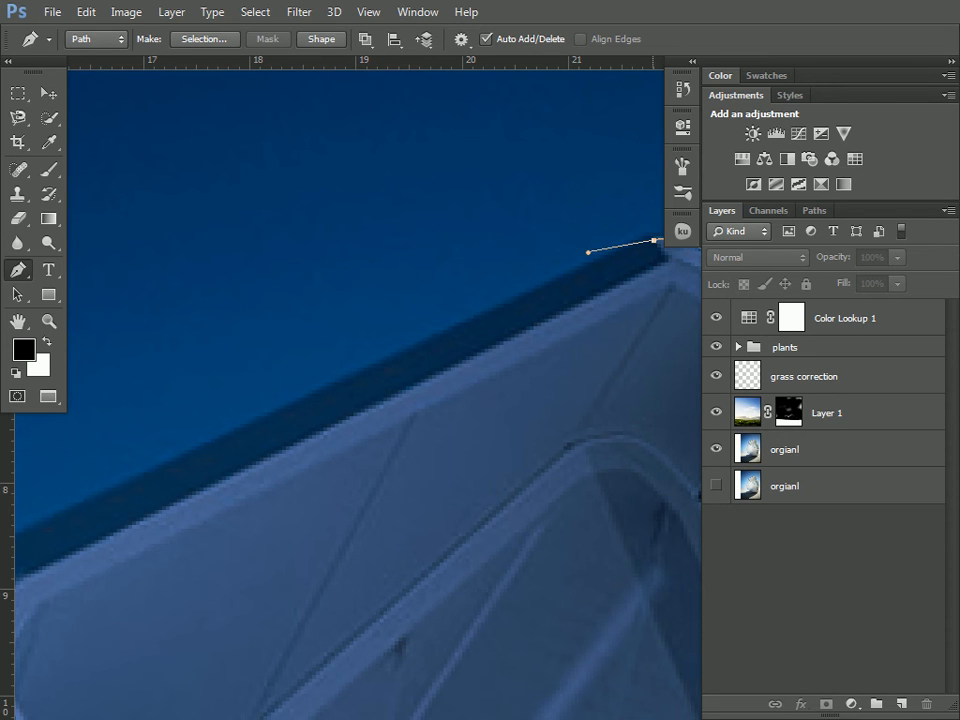
{"action": "left_click_drag", "start_coordinate": [331, 400], "coordinate": [602, 244]}
{"action": "left_click", "coordinate": [281, 381]}
{"action": "left_click_drag", "start_coordinate": [281, 381], "coordinate": [273, 322]}
{"action": "left_click_drag", "start_coordinate": [194, 430], "coordinate": [359, 205]}
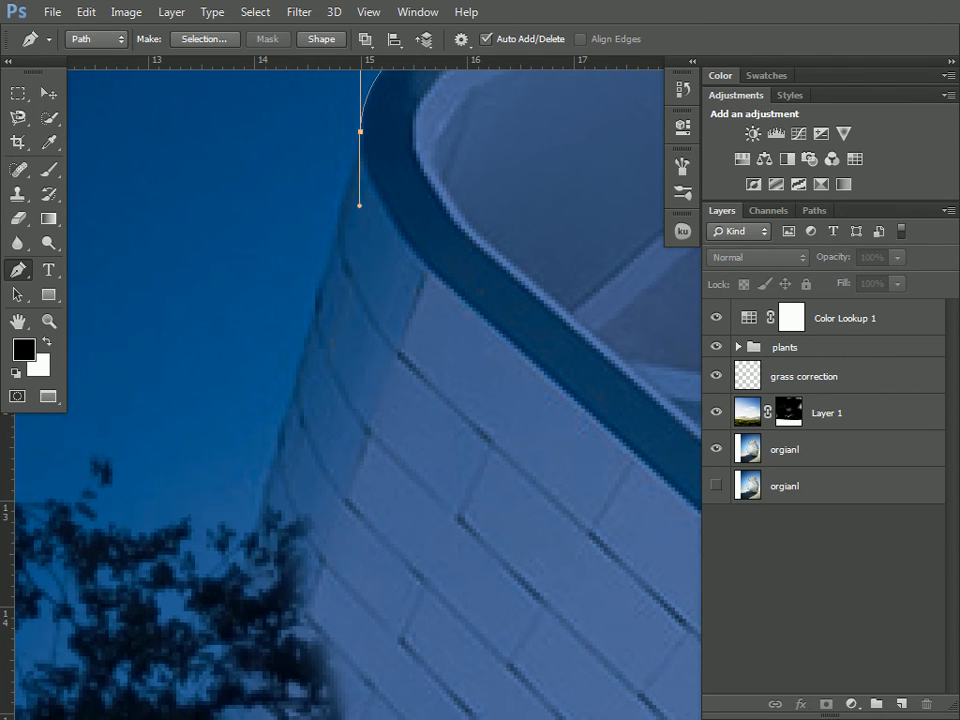
Show only the upper orgianl layer and trace the path down the curved facade's left edge to the house's underside.
{"action": "left_click", "coordinate": [716, 449], "text": "alt"}
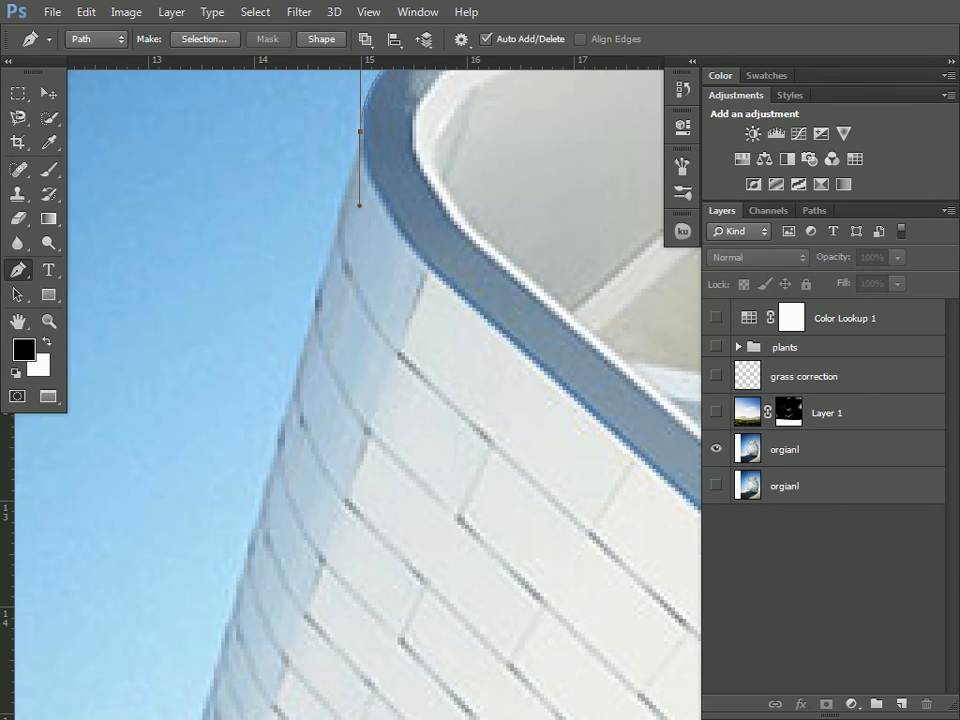
{"action": "left_click_drag", "start_coordinate": [294, 550], "coordinate": [543, 202]}
{"action": "left_click_drag", "start_coordinate": [363, 533], "coordinate": [386, 356]}
{"action": "left_click", "coordinate": [360, 467]}
{"action": "scroll", "coordinate": [360, 467], "scroll_direction": "down", "scroll_amount": 5}
{"action": "left_click_drag", "start_coordinate": [565, 595], "coordinate": [222, 152]}
{"action": "left_click", "coordinate": [291, 336]}
Trace the path around the bench and the deck's left tip, and close it at the lower right starting point.
{"action": "left_click_drag", "start_coordinate": [366, 371], "coordinate": [401, 372]}
{"action": "scroll", "coordinate": [350, 380], "scroll_direction": "left", "scroll_amount": 5}
{"action": "left_click", "coordinate": [231, 398]}
{"action": "left_click", "coordinate": [206, 515]}
{"action": "scroll", "coordinate": [350, 330], "scroll_direction": "left", "scroll_amount": 5}
{"action": "scroll", "coordinate": [350, 330], "scroll_direction": "down", "scroll_amount": 1}
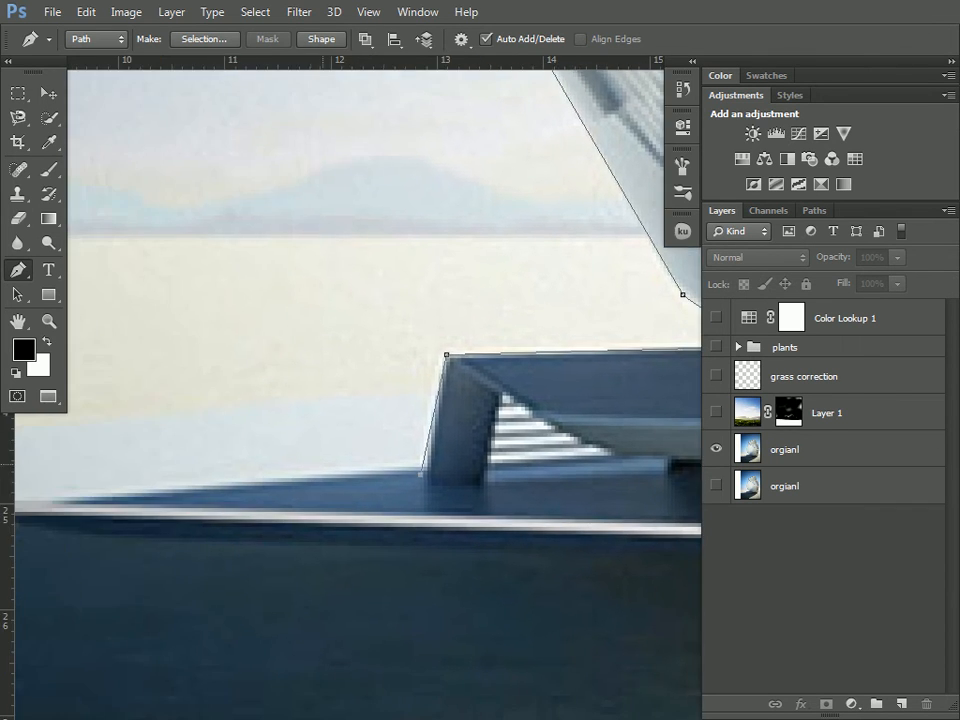
{"action": "scroll", "coordinate": [495, 436], "scroll_direction": "down", "scroll_amount": 5}
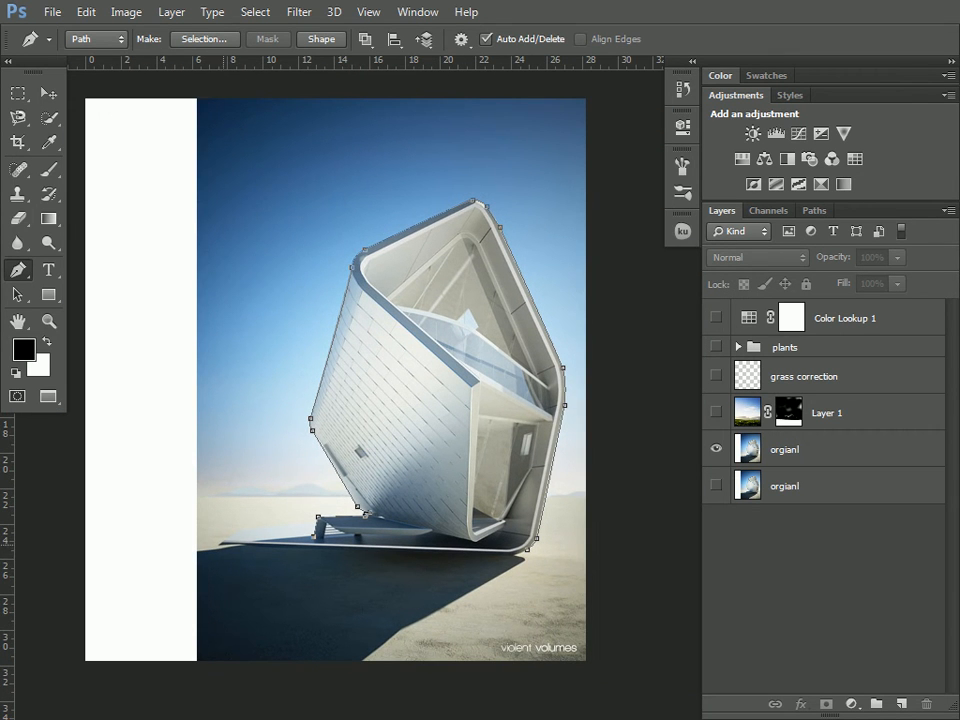
{"action": "left_click", "coordinate": [221, 545]}
{"action": "left_click", "coordinate": [528, 549]}
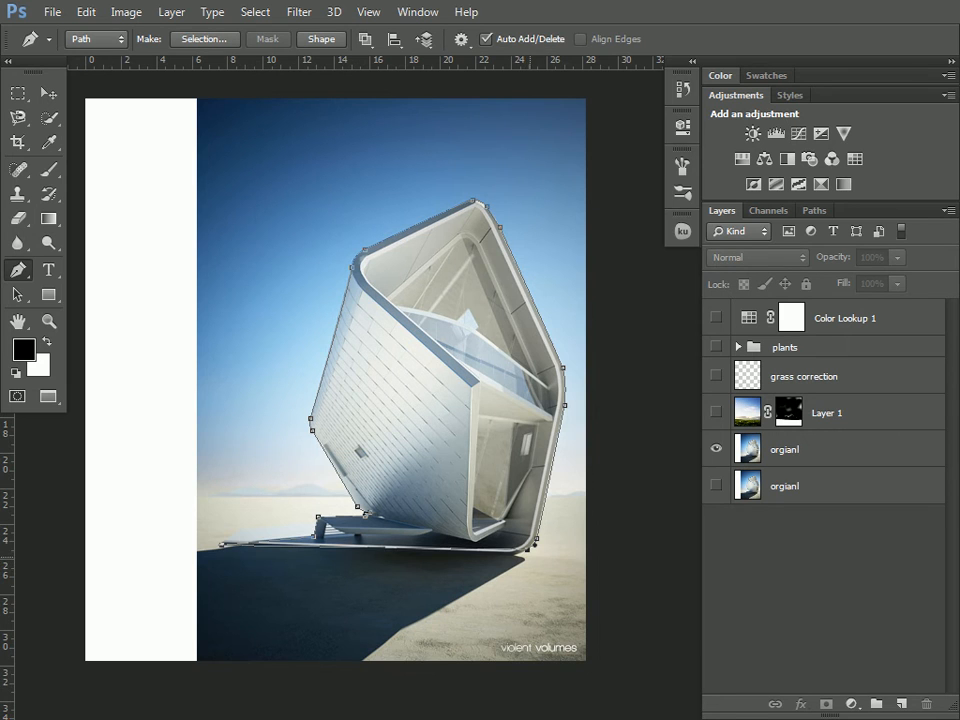
Convert the house path into a new anti-aliased selection with a 0-pixel feather radius.
{"action": "right_click", "coordinate": [497, 466]}
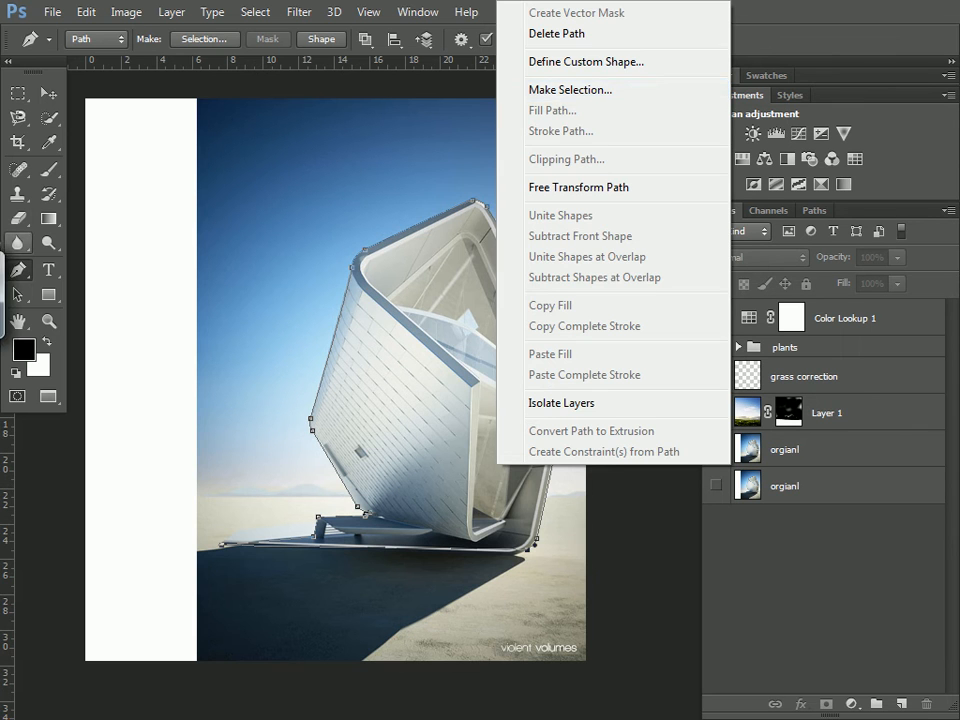
{"action": "key", "text": "Escape"}
{"action": "right_click", "coordinate": [431, 219]}
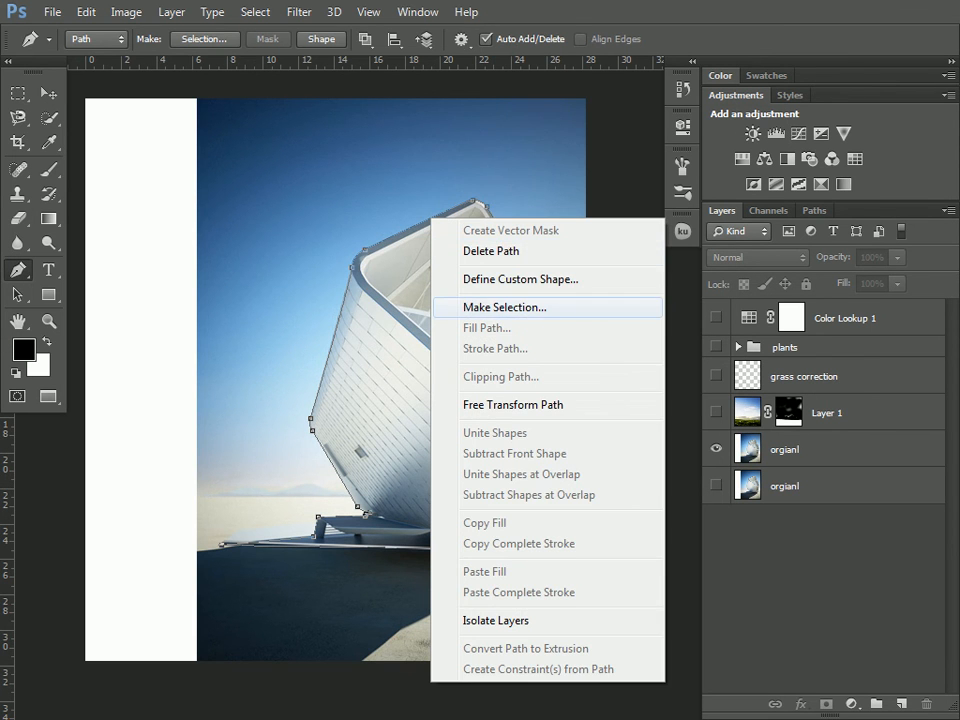
{"action": "left_click", "coordinate": [505, 307]}
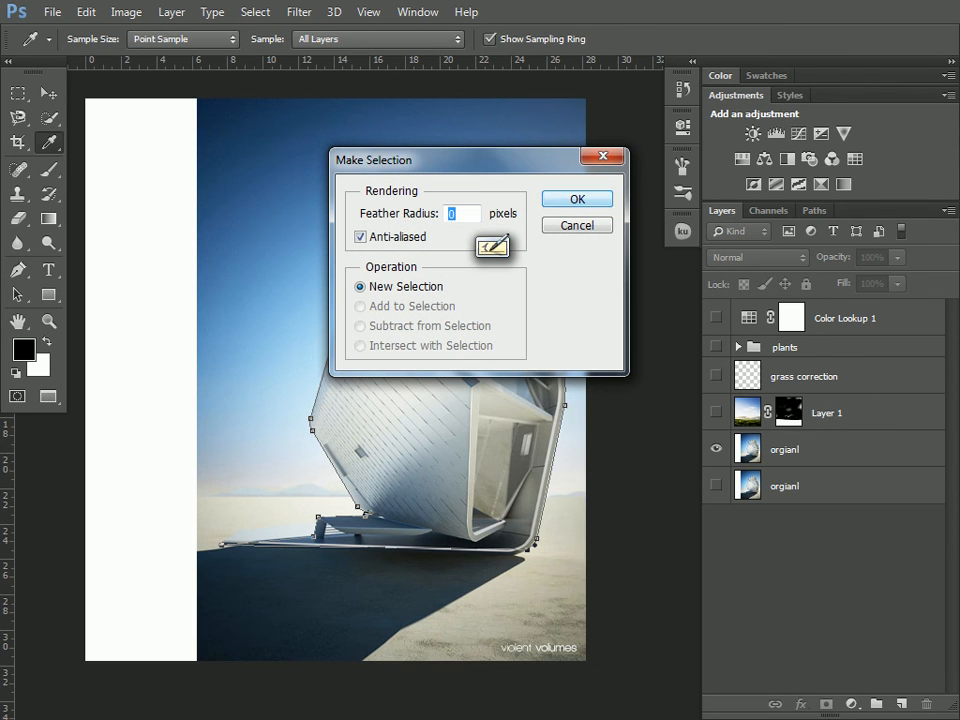
{"action": "key", "text": "Return"}
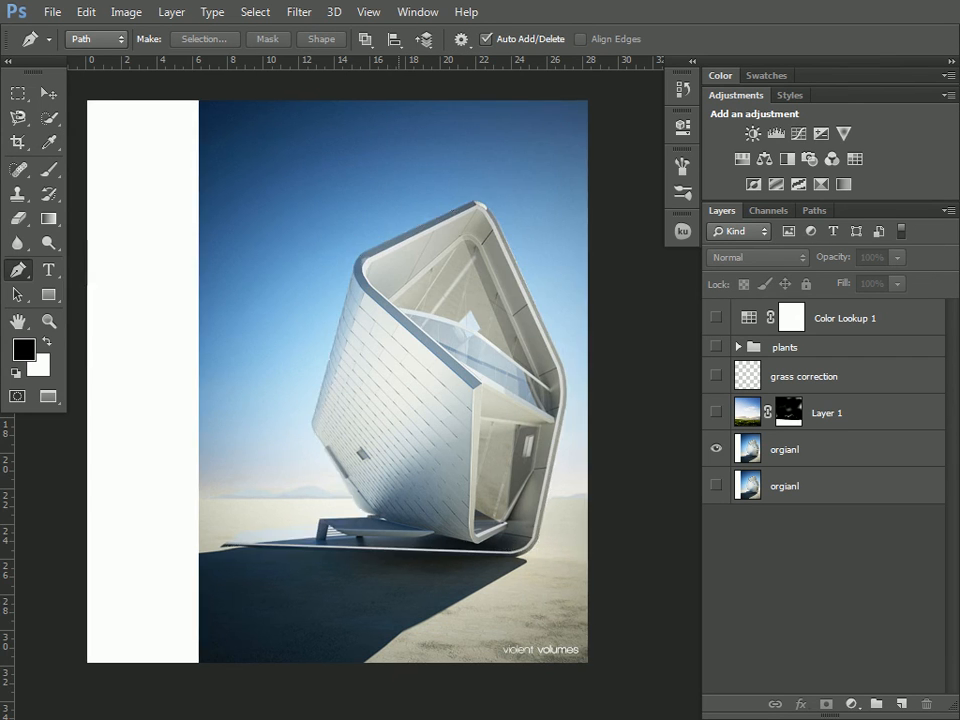
Add a layer mask from the house selection to the upper orgianl layer.
{"action": "scroll", "coordinate": [484, 380], "scroll_direction": "up", "scroll_amount": 3}
{"action": "left_click_drag", "start_coordinate": [454, 244], "coordinate": [558, 473]}
{"action": "left_click", "coordinate": [836, 449]}
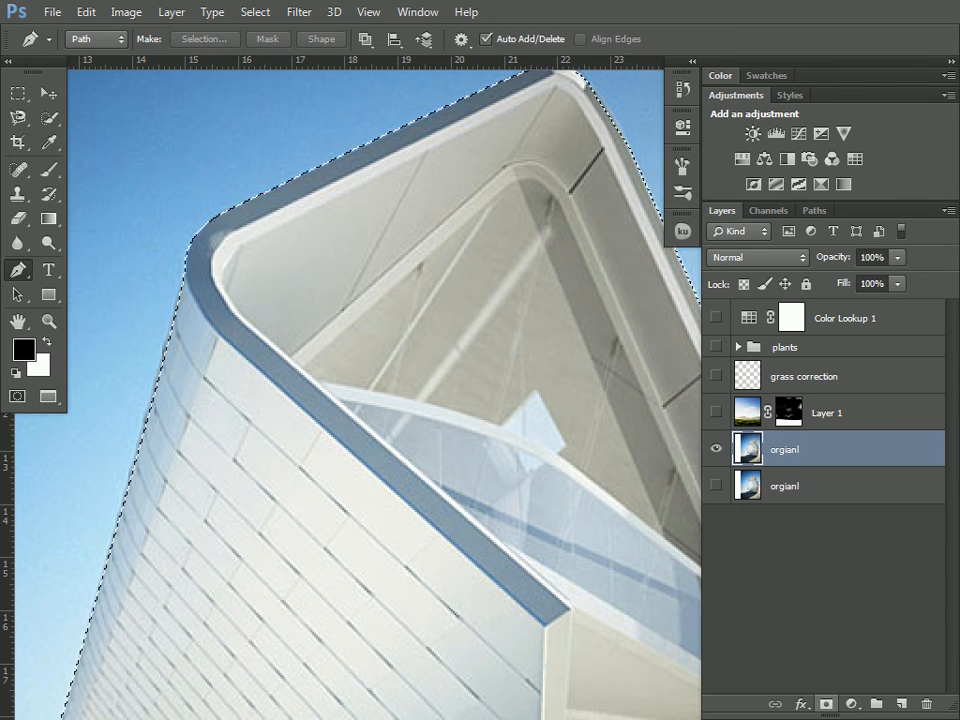
{"action": "left_click", "coordinate": [826, 704]}
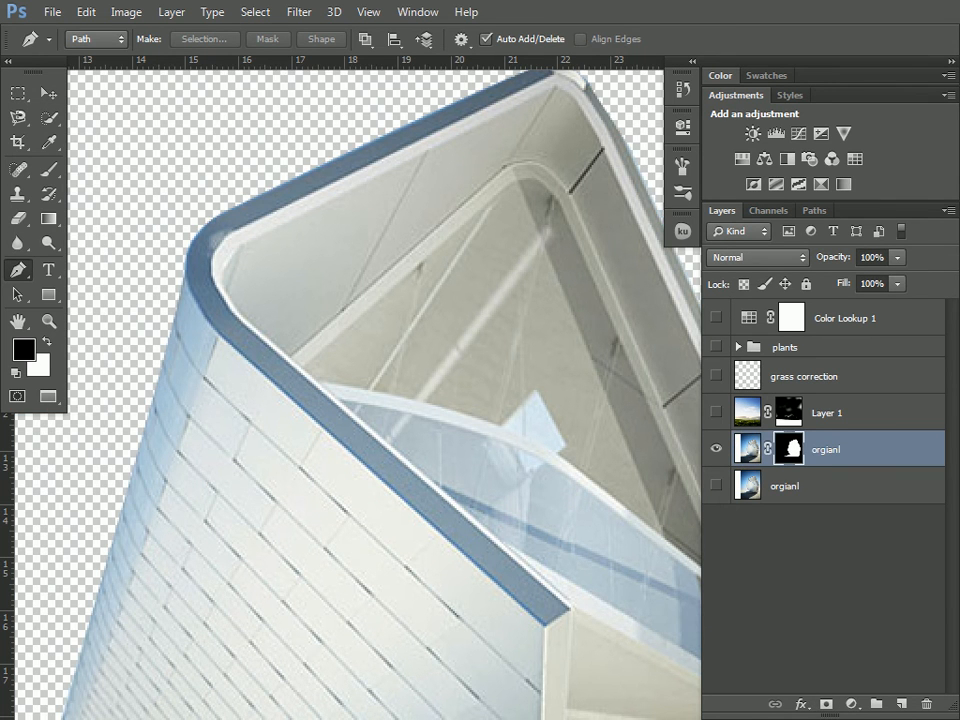
Paint white with a small brush on the house mask to restore the base's lower edge near the right corner.
{"action": "left_click_drag", "start_coordinate": [450, 345], "coordinate": [348, 441]}
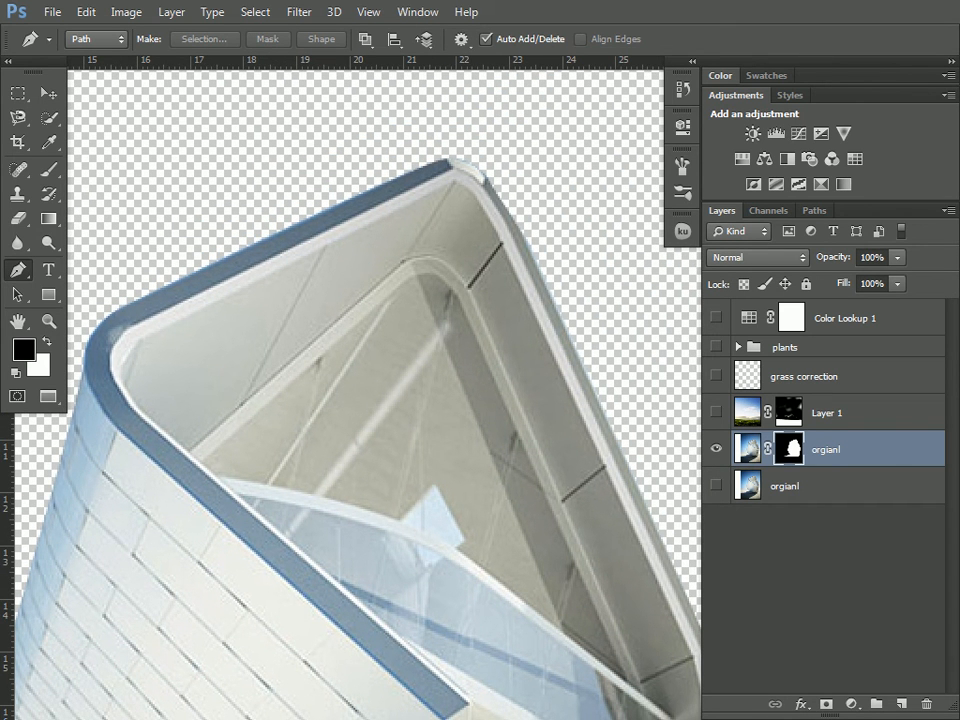
{"action": "left_click_drag", "start_coordinate": [457, 640], "coordinate": [354, 207]}
{"action": "key", "text": "ctrl+plus"}
{"action": "key", "text": "ctrl+plus"}
{"action": "mouse_move", "coordinate": [449, 510]}
{"action": "left_mouse_down"}
{"action": "mouse_move", "coordinate": [414, 286]}
{"action": "mouse_move", "coordinate": [440, 158]}
{"action": "left_mouse_up"}
{"action": "key", "text": "b"}
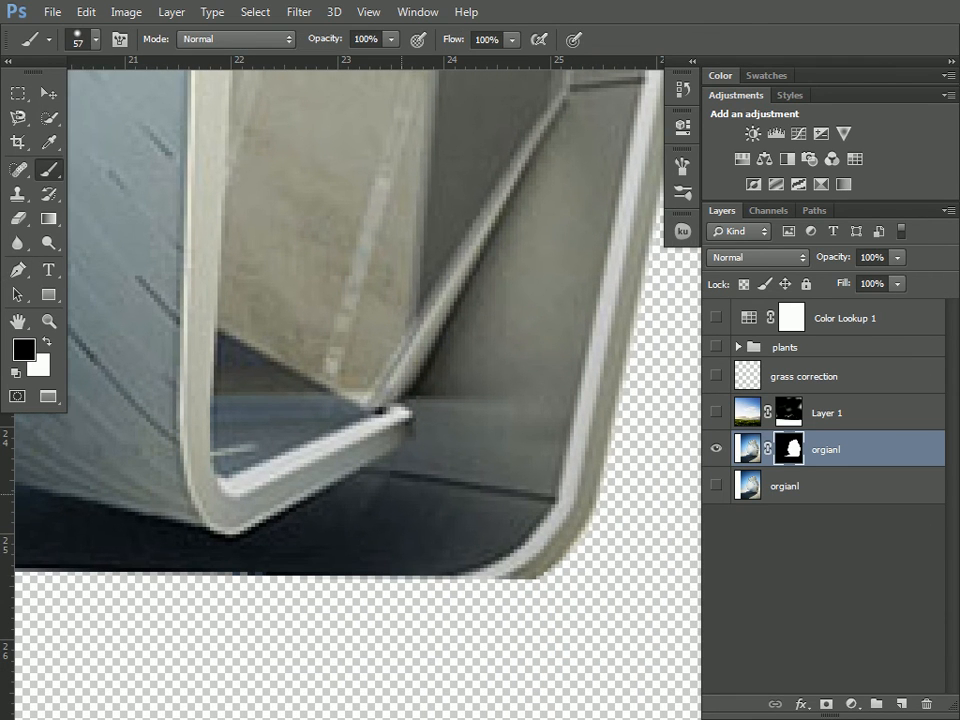
{"action": "left_click_drag", "start_coordinate": [395, 503], "coordinate": [439, 481]}
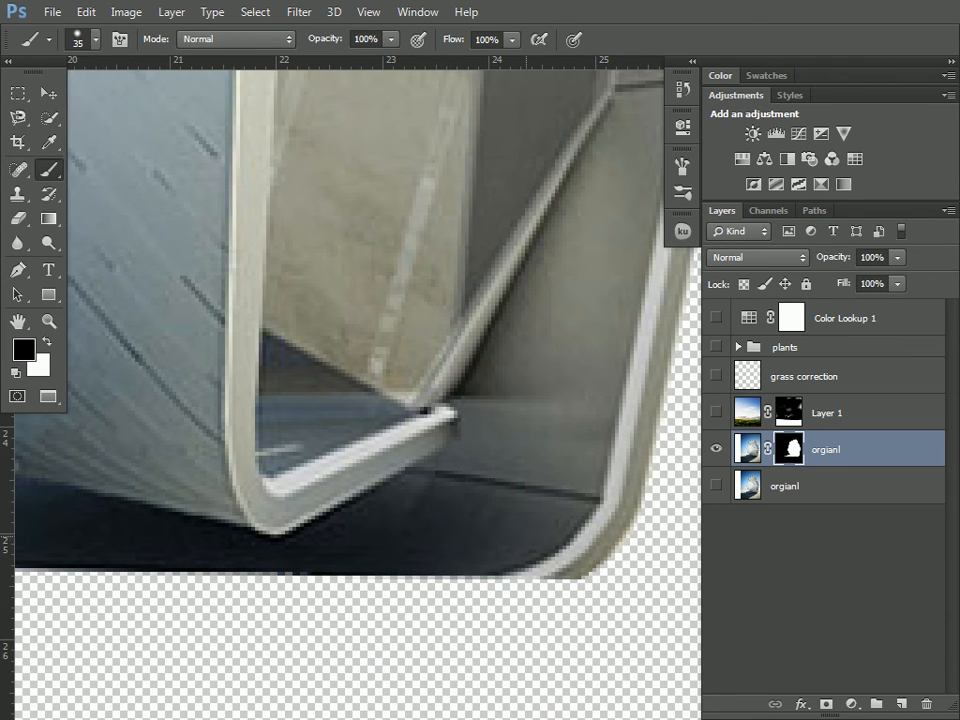
{"action": "key", "text": "x"}
{"action": "left_click_drag", "start_coordinate": [560, 588], "coordinate": [240, 595]}
{"action": "mouse_move", "coordinate": [431, 580]}
{"action": "left_mouse_down"}
{"action": "mouse_move", "coordinate": [424, 590]}
{"action": "mouse_move", "coordinate": [120, 585]}
{"action": "left_mouse_up"}
Paint white on the house mask beneath the base, working along its lower edge toward the deck's left tip.
{"action": "mouse_move", "coordinate": [139, 581]}
{"action": "left_mouse_down"}
{"action": "mouse_move", "coordinate": [518, 543]}
{"action": "mouse_move", "coordinate": [275, 557]}
{"action": "mouse_move", "coordinate": [429, 563]}
{"action": "left_mouse_up"}
{"action": "mouse_move", "coordinate": [279, 560]}
{"action": "left_mouse_down"}
{"action": "mouse_move", "coordinate": [506, 512]}
{"action": "mouse_move", "coordinate": [330, 505]}
{"action": "left_mouse_up"}
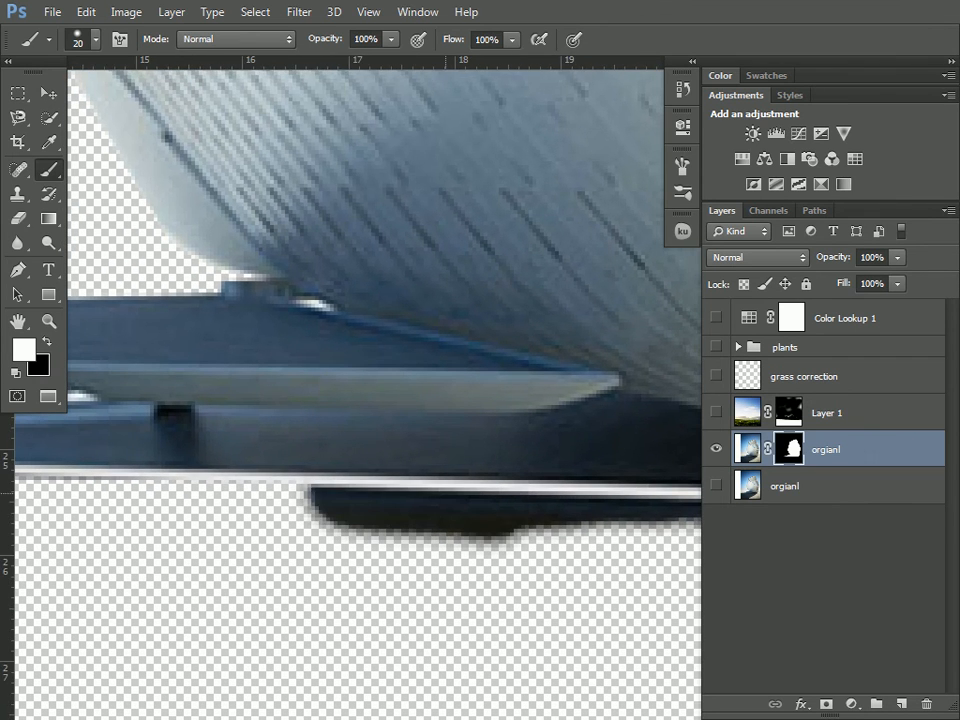
{"action": "scroll", "coordinate": [350, 350], "scroll_direction": "left", "scroll_amount": 5}
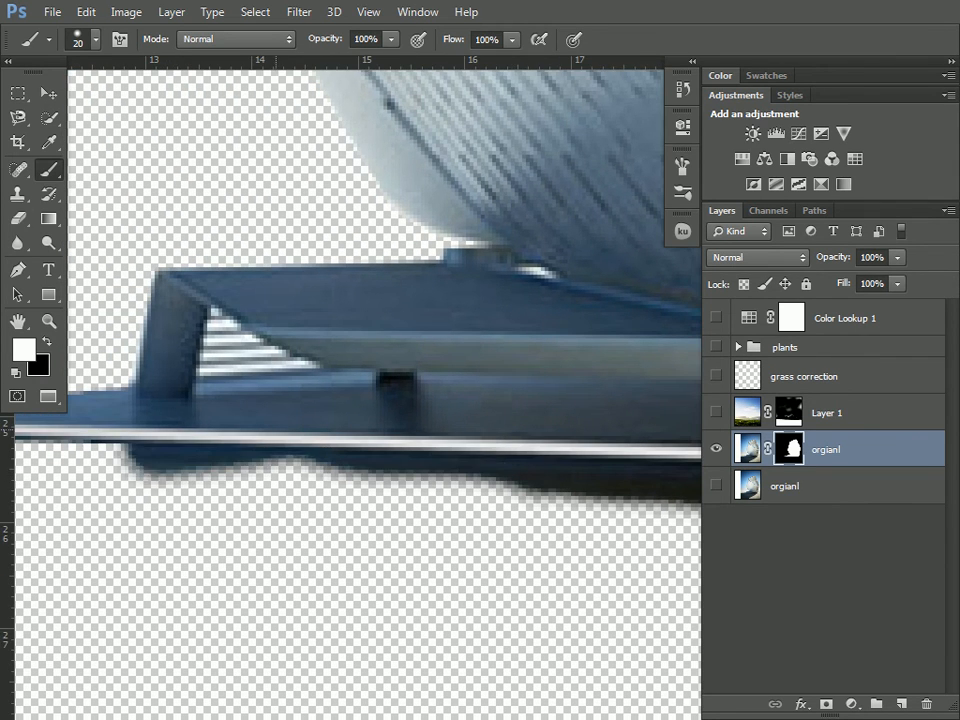
{"action": "scroll", "coordinate": [350, 350], "scroll_direction": "left", "scroll_amount": 12}
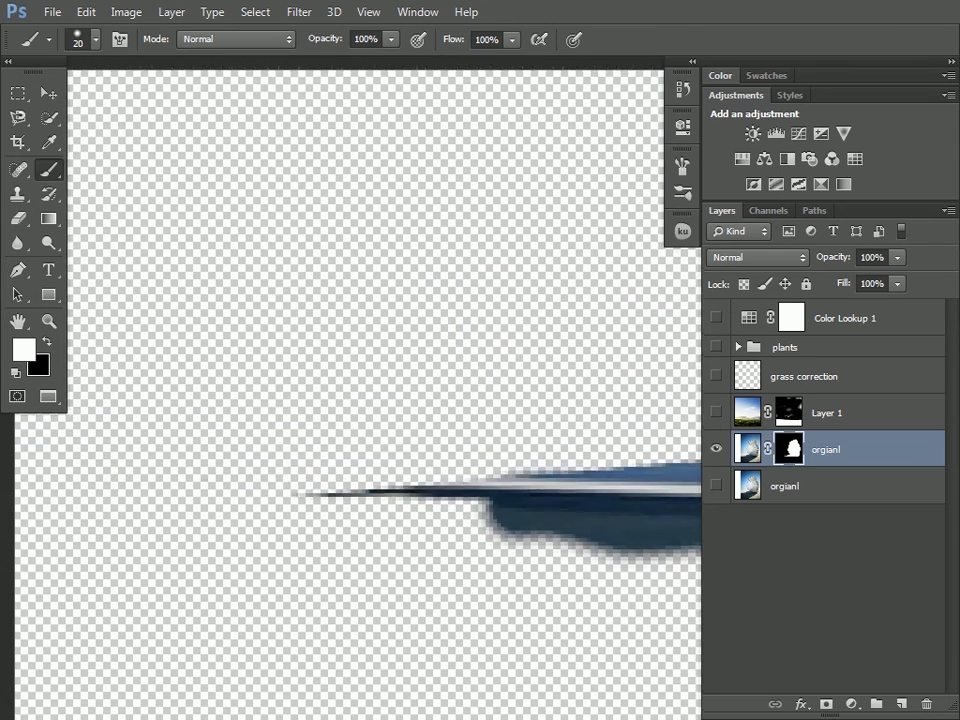
{"action": "left_click_drag", "start_coordinate": [506, 536], "coordinate": [440, 510]}
{"action": "mouse_move", "coordinate": [432, 505]}
{"action": "left_mouse_down"}
{"action": "mouse_move", "coordinate": [482, 530]}
{"action": "mouse_move", "coordinate": [435, 520]}
{"action": "left_mouse_up"}
Show Layer 1 and touch up the house mask in white beneath the base's rounded right corner, undoing the last stroke.
{"action": "left_click", "coordinate": [716, 412]}
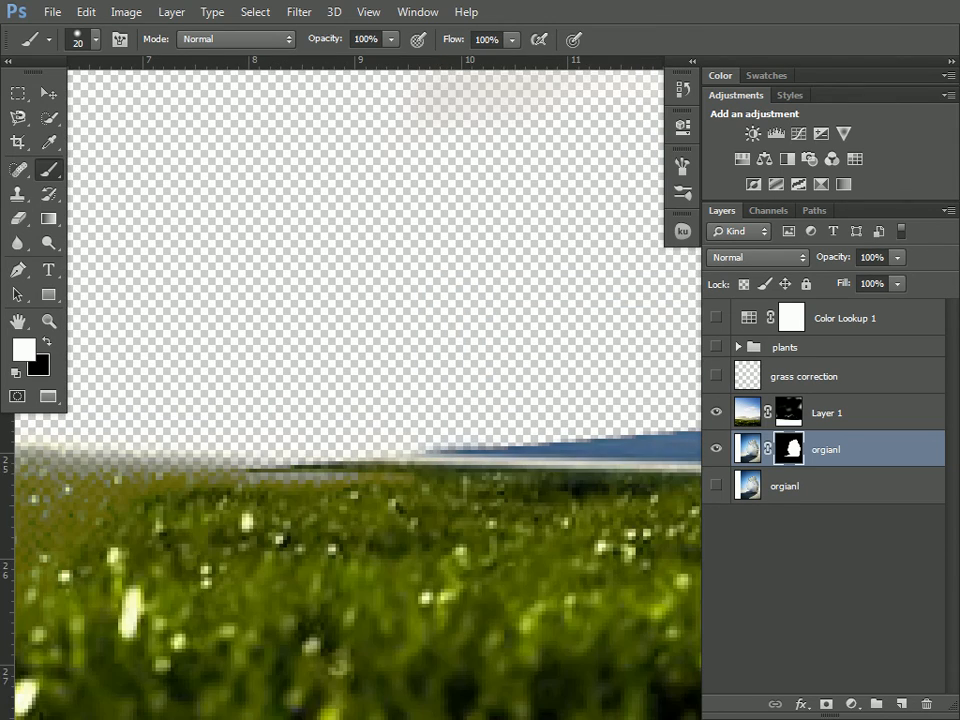
{"action": "scroll", "coordinate": [350, 350], "scroll_direction": "right", "scroll_amount": 10}
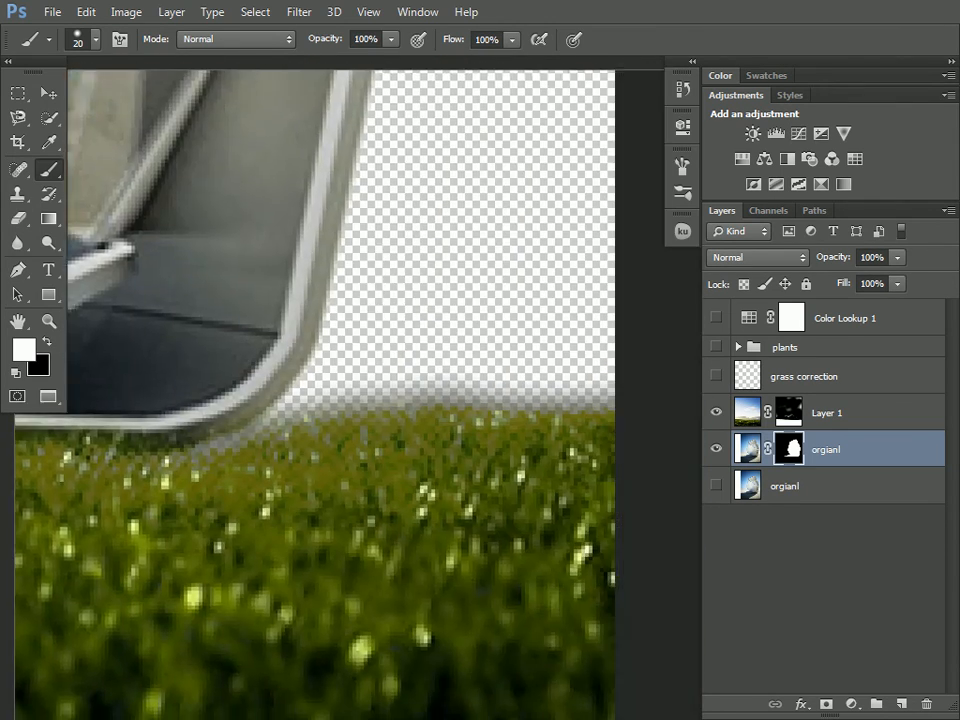
{"action": "left_click_drag", "start_coordinate": [240, 489], "coordinate": [322, 513]}
{"action": "left_click", "coordinate": [318, 468]}
{"action": "left_click", "coordinate": [260, 472]}
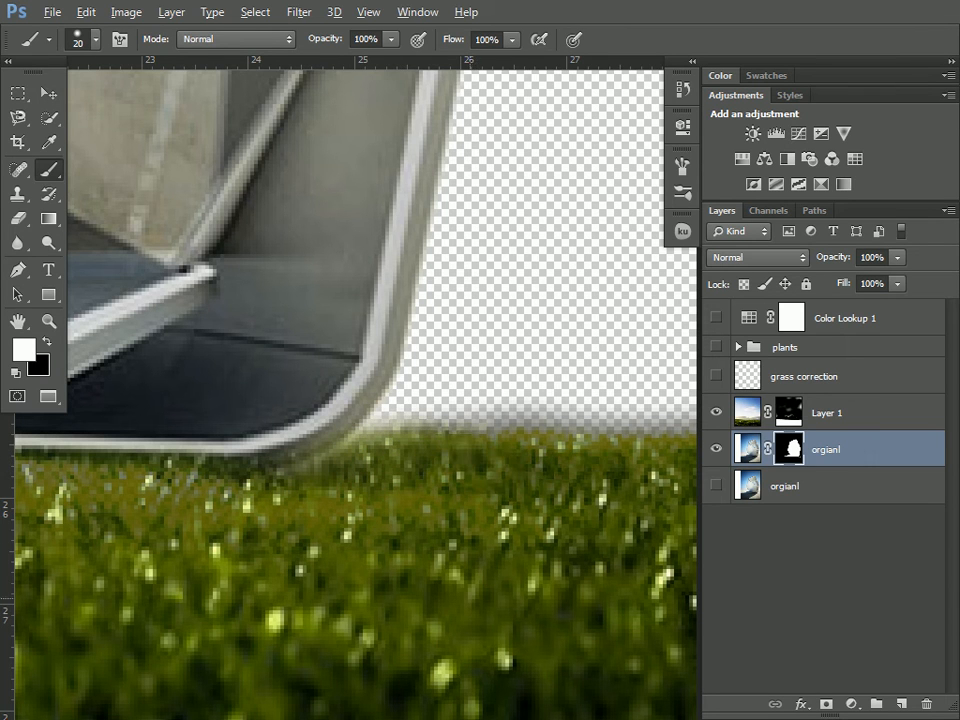
{"action": "key", "text": "ctrl+z"}
{"action": "left_click_drag", "start_coordinate": [283, 458], "coordinate": [426, 490]}
Paint white on Layer 1's mask to fill in the grass beneath the base's right corner.
{"action": "left_click", "coordinate": [716, 412]}
{"action": "left_click", "coordinate": [716, 412]}
{"action": "left_click", "coordinate": [789, 412]}
{"action": "mouse_move", "coordinate": [560, 470]}
{"action": "left_mouse_down"}
{"action": "mouse_move", "coordinate": [388, 530]}
{"action": "mouse_move", "coordinate": [562, 518]}
{"action": "mouse_move", "coordinate": [655, 485]}
{"action": "mouse_move", "coordinate": [368, 494]}
{"action": "left_mouse_up"}
{"action": "key", "text": "ctrl+r"}
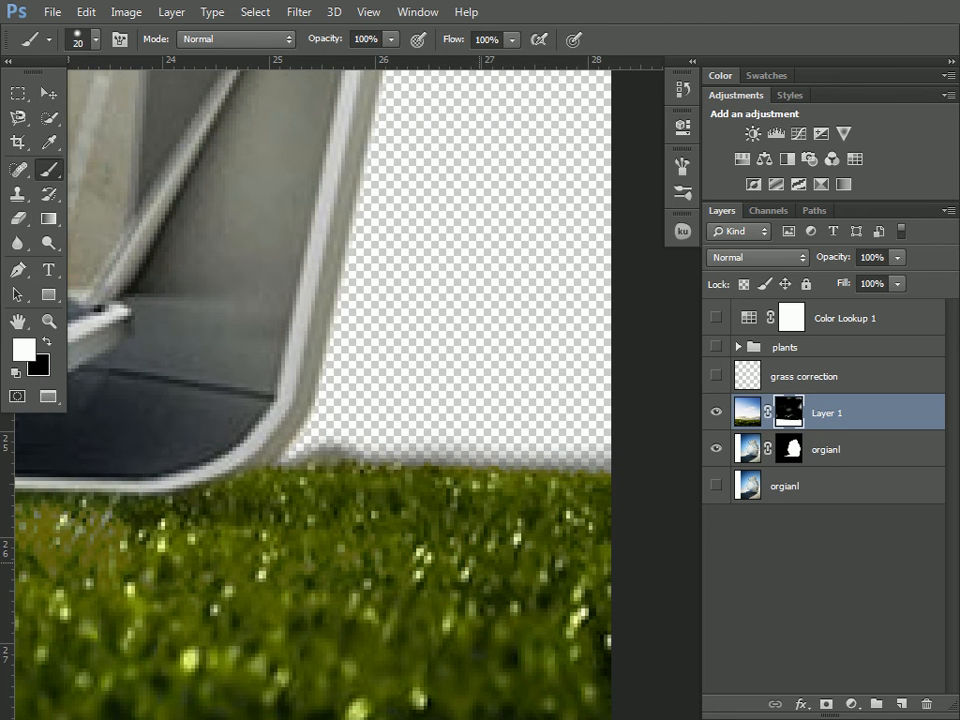
{"action": "left_click_drag", "start_coordinate": [266, 622], "coordinate": [686, 564]}
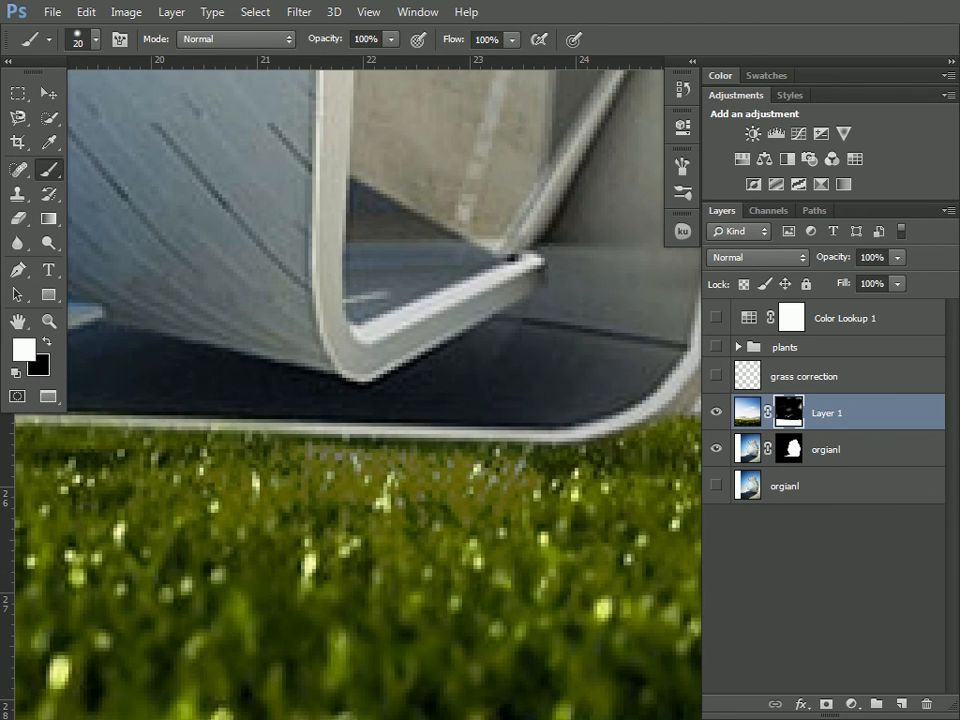
Show the grass correction layer and inspect the cutout along the grass line, the deck and the roof's right edge.
{"action": "left_click", "coordinate": [716, 376]}
{"action": "left_click_drag", "start_coordinate": [617, 506], "coordinate": [334, 590]}
{"action": "left_click_drag", "start_coordinate": [80, 590], "coordinate": [682, 494]}
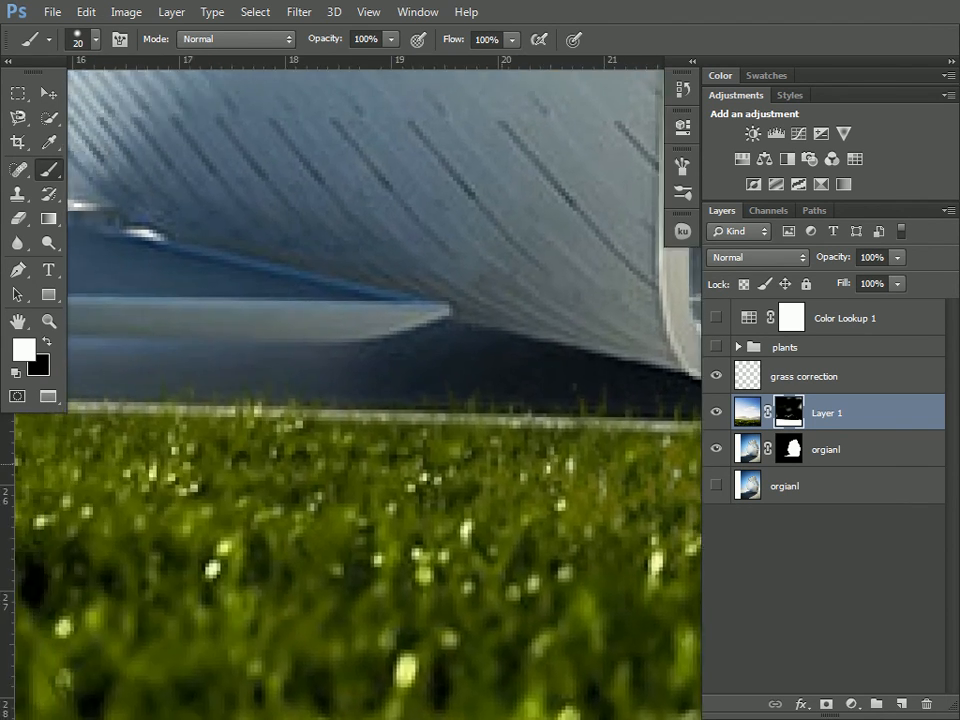
{"action": "left_click_drag", "start_coordinate": [250, 499], "coordinate": [556, 499]}
{"action": "left_click_drag", "start_coordinate": [60, 499], "coordinate": [556, 499]}
{"action": "scroll", "coordinate": [350, 390], "scroll_direction": "left", "scroll_amount": 2}
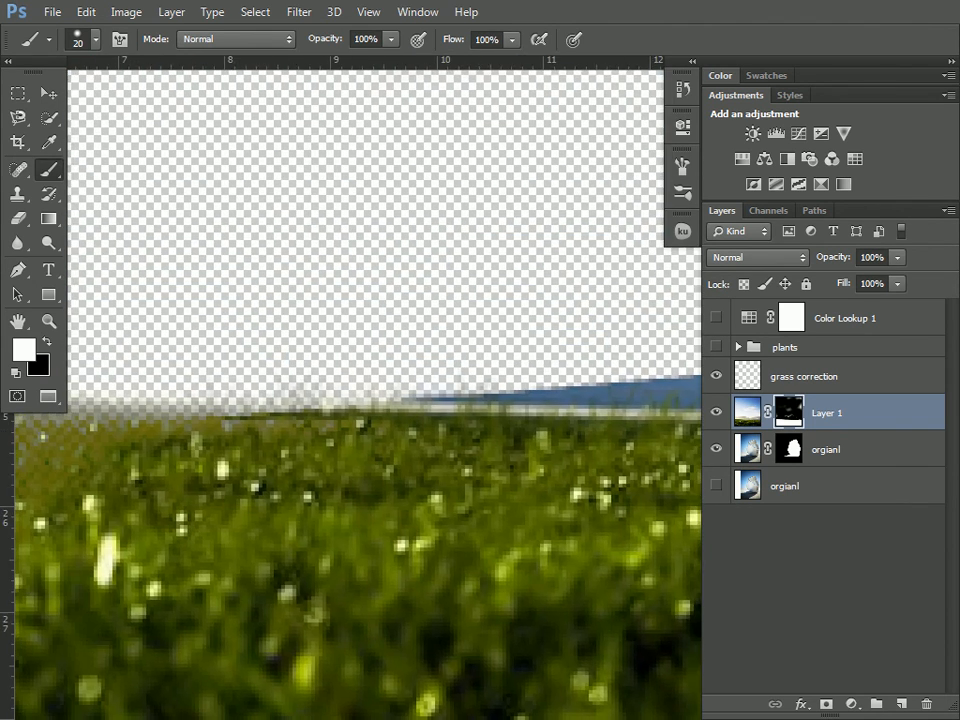
{"action": "scroll", "coordinate": [350, 390], "scroll_direction": "up", "scroll_amount": 10}
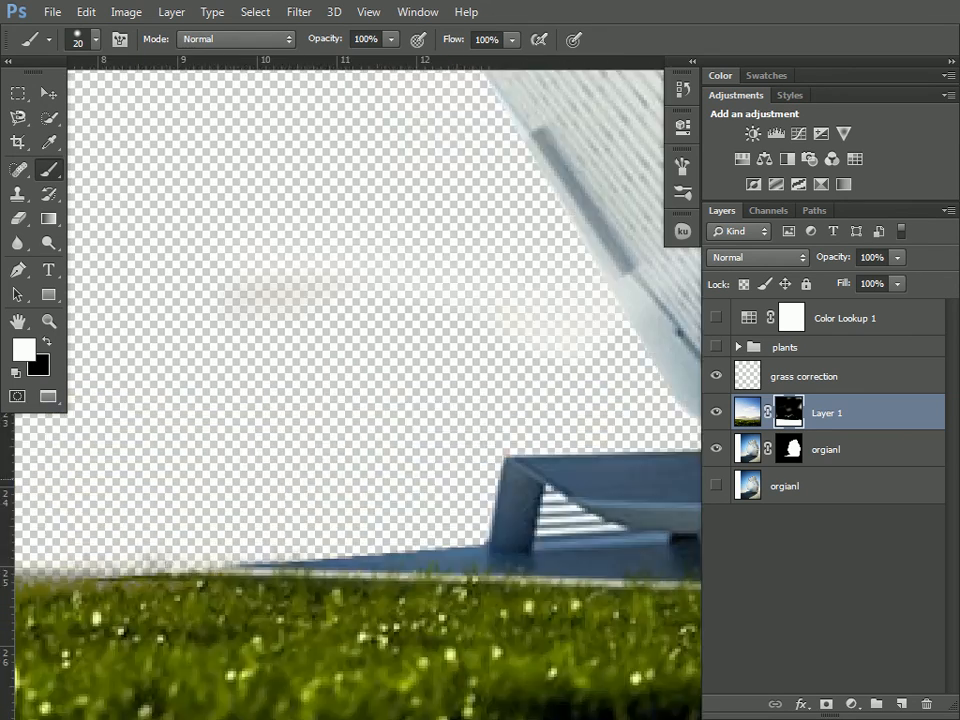
{"action": "scroll", "coordinate": [350, 390], "scroll_direction": "up", "scroll_amount": 5}
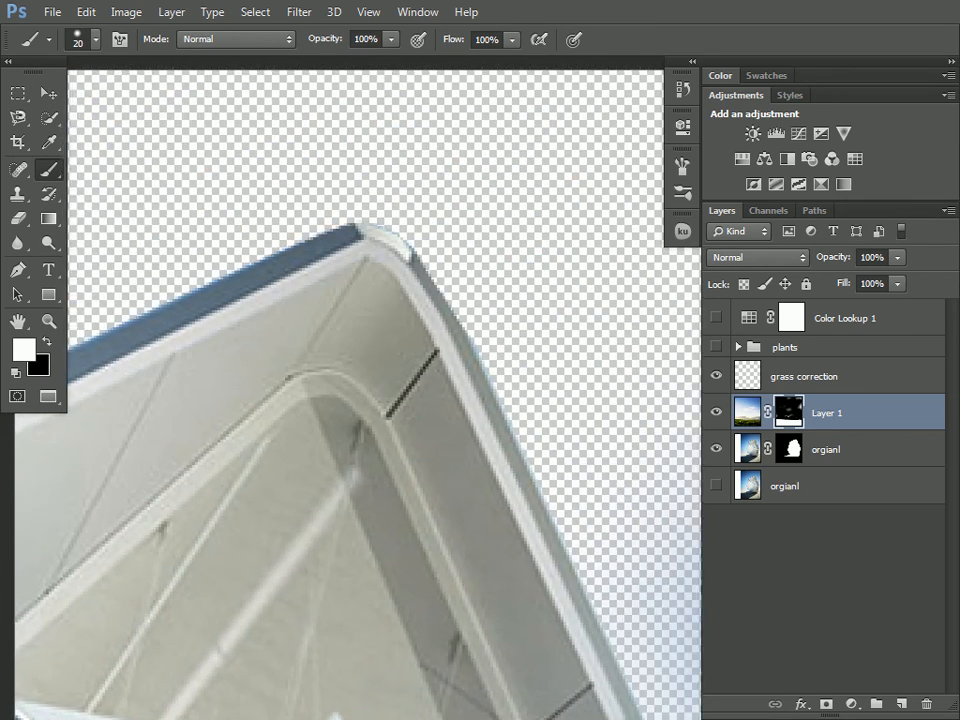
{"action": "scroll", "coordinate": [420, 386], "scroll_direction": "up", "scroll_amount": 2}
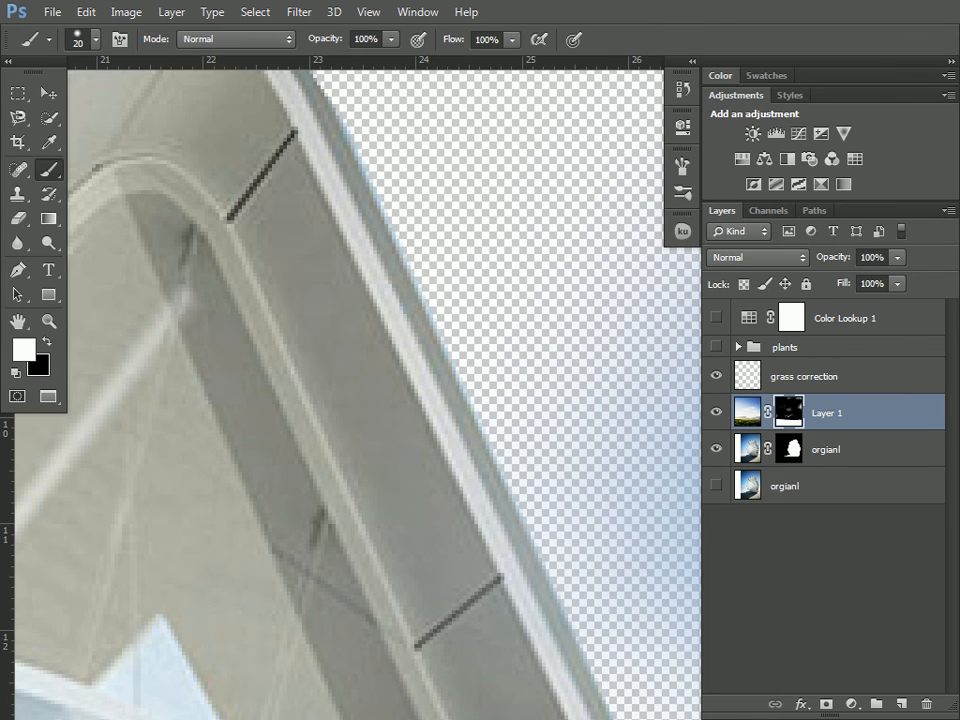
Open Refine Mask on the upper orgianl layer's house mask and preview the cutout on black along the right edge.
{"action": "left_click", "coordinate": [788, 449]}
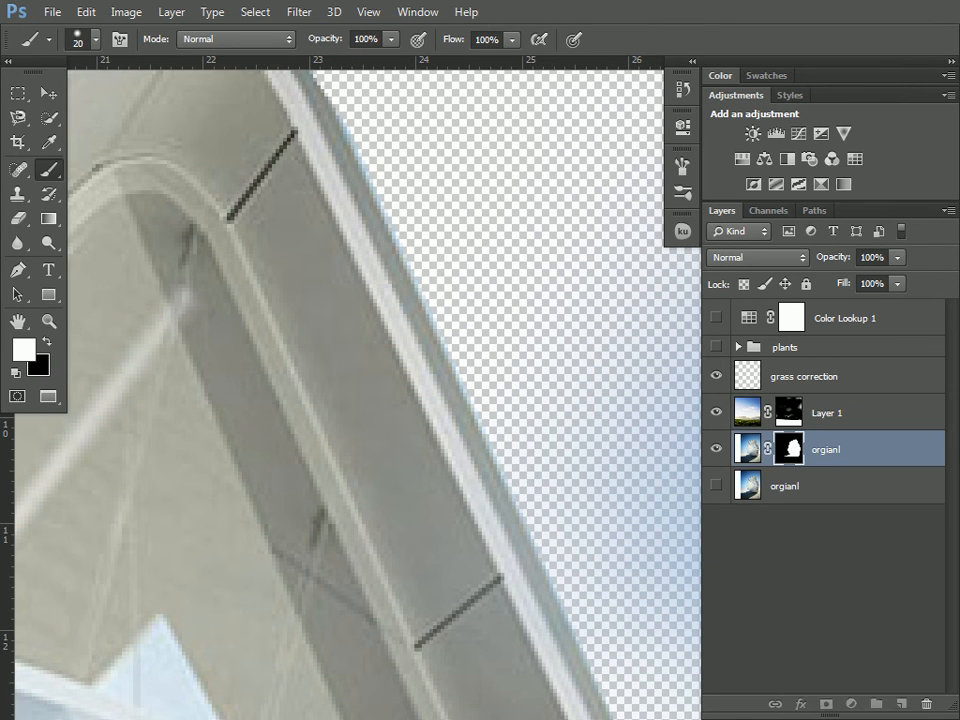
{"action": "double_click", "coordinate": [788, 449]}
{"action": "left_click", "coordinate": [590, 332]}
{"action": "left_click", "coordinate": [650, 140]}
{"action": "key", "text": "f"}
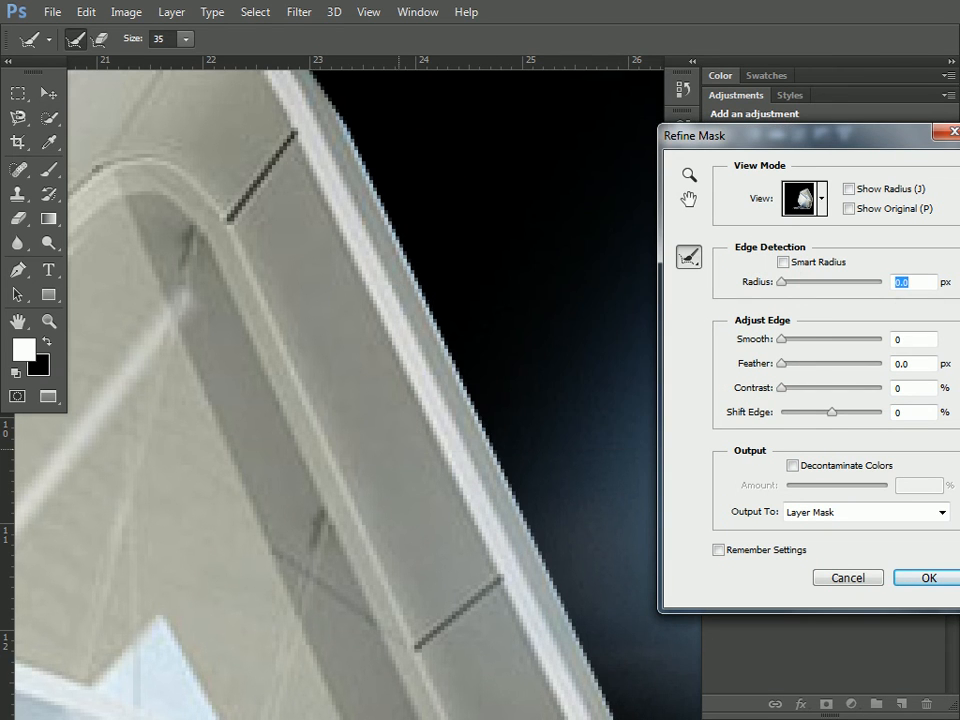
{"action": "left_click_drag", "start_coordinate": [450, 620], "coordinate": [205, 110]}
{"action": "left_click_drag", "start_coordinate": [350, 500], "coordinate": [441, 216]}
{"action": "left_click_drag", "start_coordinate": [350, 450], "coordinate": [381, 668]}
{"action": "scroll", "coordinate": [300, 390], "scroll_direction": "up", "scroll_amount": 8}
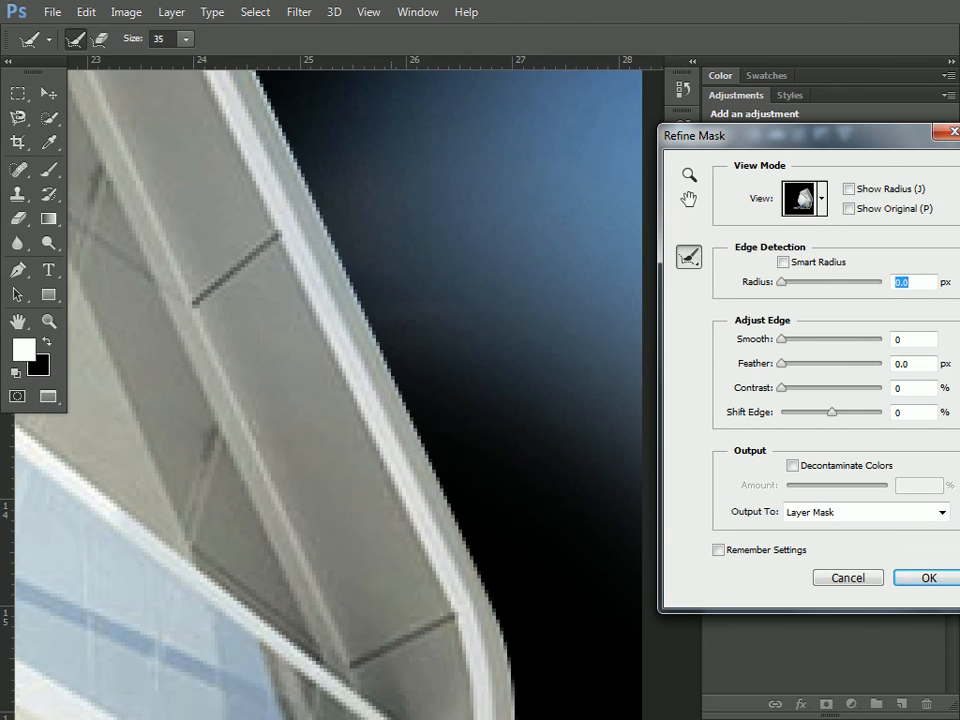
Set the house mask's Shift Edge to -23% and Feather to 0.4 px.
{"action": "left_click_drag", "start_coordinate": [831, 412], "coordinate": [820, 412]}
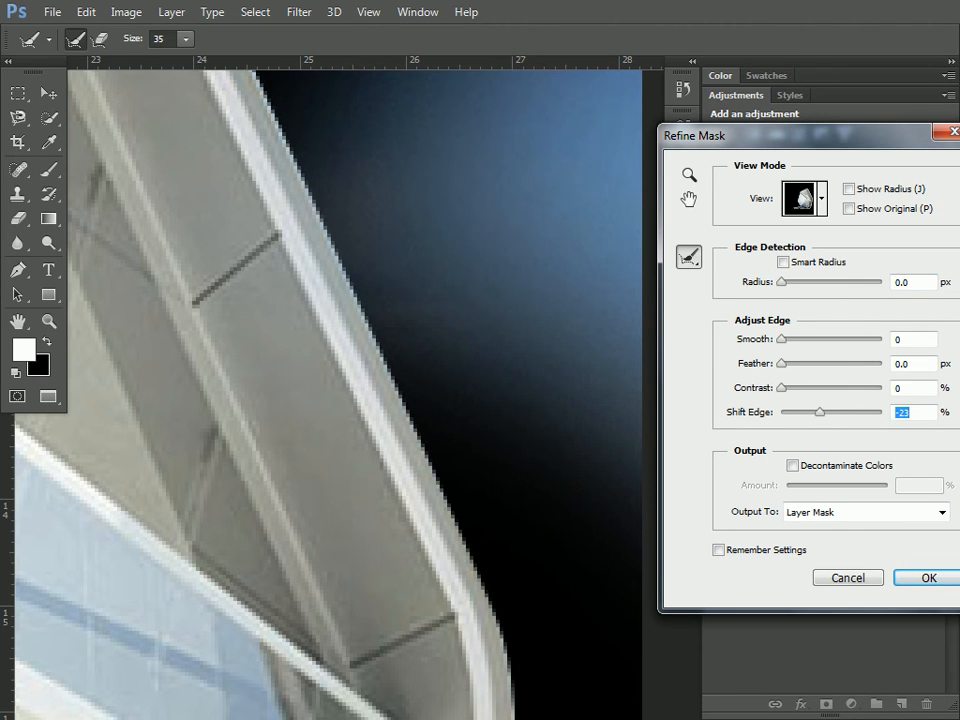
{"action": "key", "text": "shift+Tab"}
{"action": "key", "text": "shift+Tab"}
{"action": "key", "text": "Up"}
{"action": "key", "text": "Up"}
{"action": "key", "text": "Up"}
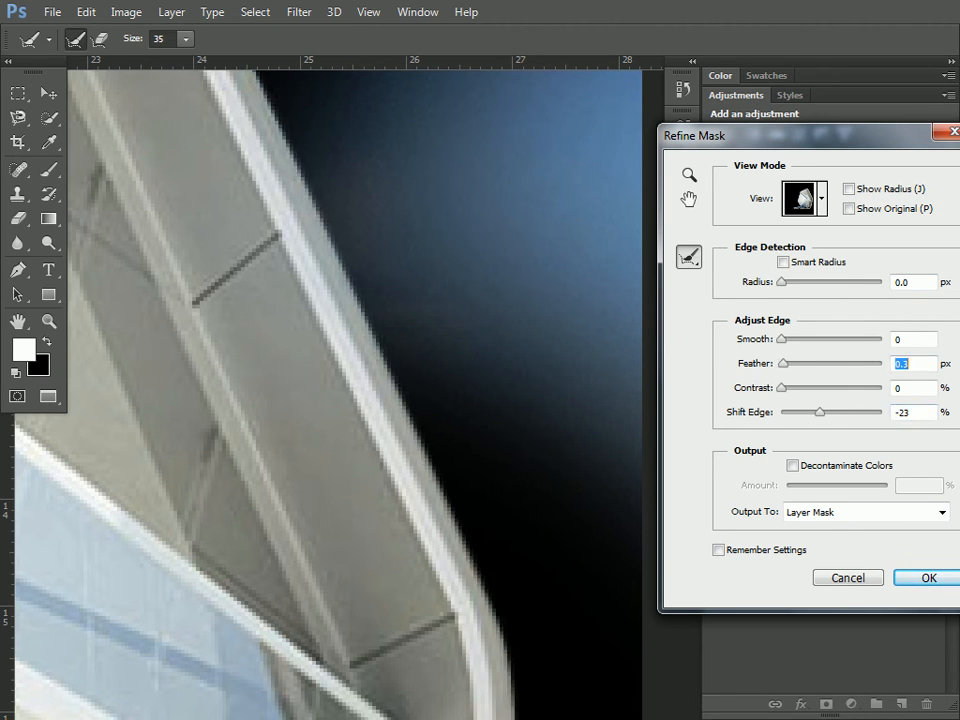
{"action": "key", "text": "Up"}
{"action": "left_click_drag", "start_coordinate": [190, 160], "coordinate": [247, 369]}
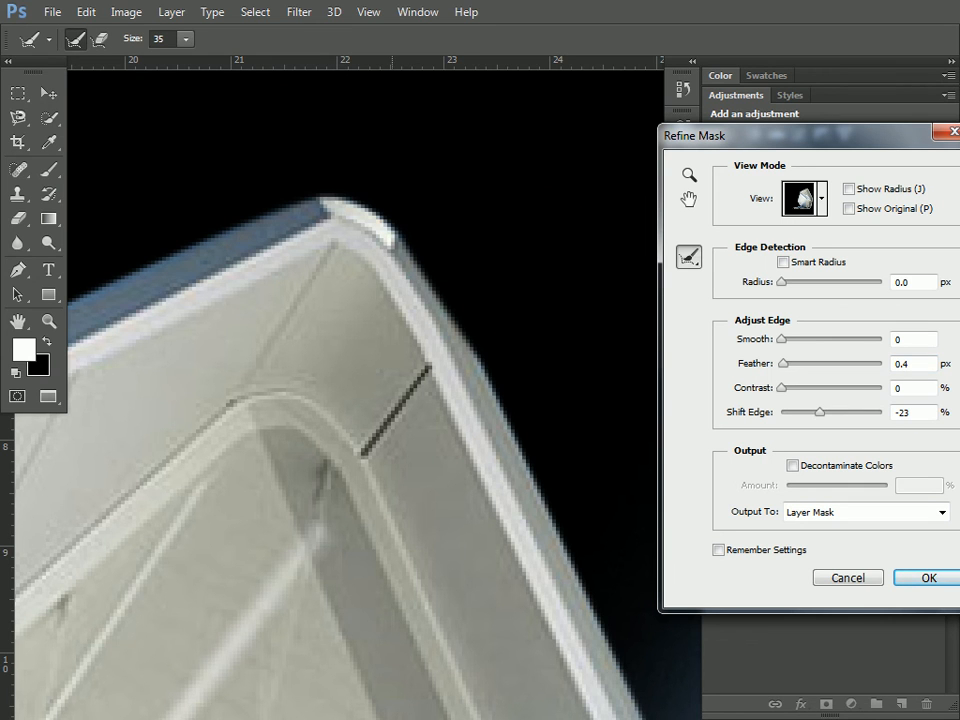
Try the Refine Radius tool at size 15 along the outer edge beside the roof's top corner.
{"action": "left_click", "coordinate": [688, 256]}
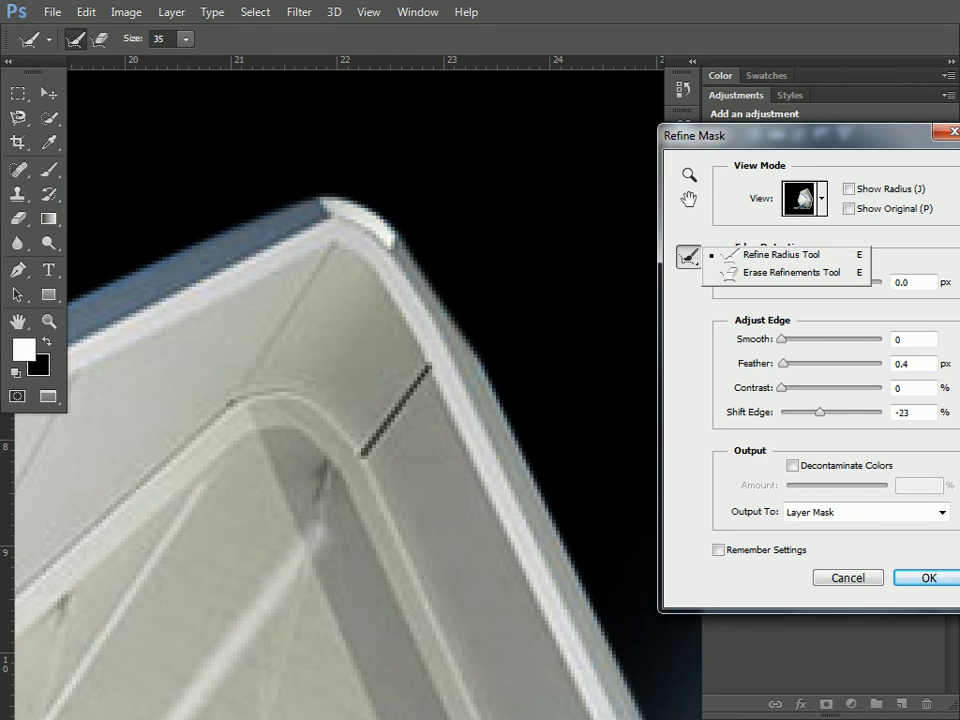
{"action": "left_click", "coordinate": [780, 255]}
{"action": "left_click", "coordinate": [688, 256]}
{"action": "left_click", "coordinate": [780, 255]}
{"action": "key", "text": "bracketleft"}
{"action": "key", "text": "bracketleft"}
{"action": "key", "text": "bracketleft"}
{"action": "key", "text": "bracketleft"}
{"action": "mouse_move", "coordinate": [476, 364]}
{"action": "left_mouse_down"}
{"action": "mouse_move", "coordinate": [466, 302]}
{"action": "mouse_move", "coordinate": [410, 247]}
{"action": "left_mouse_up"}
{"action": "key", "text": "alt"}
Erase the radius refinements beside the roof's top corner with the Erase Refinements tool.
{"action": "left_click", "coordinate": [689, 257]}
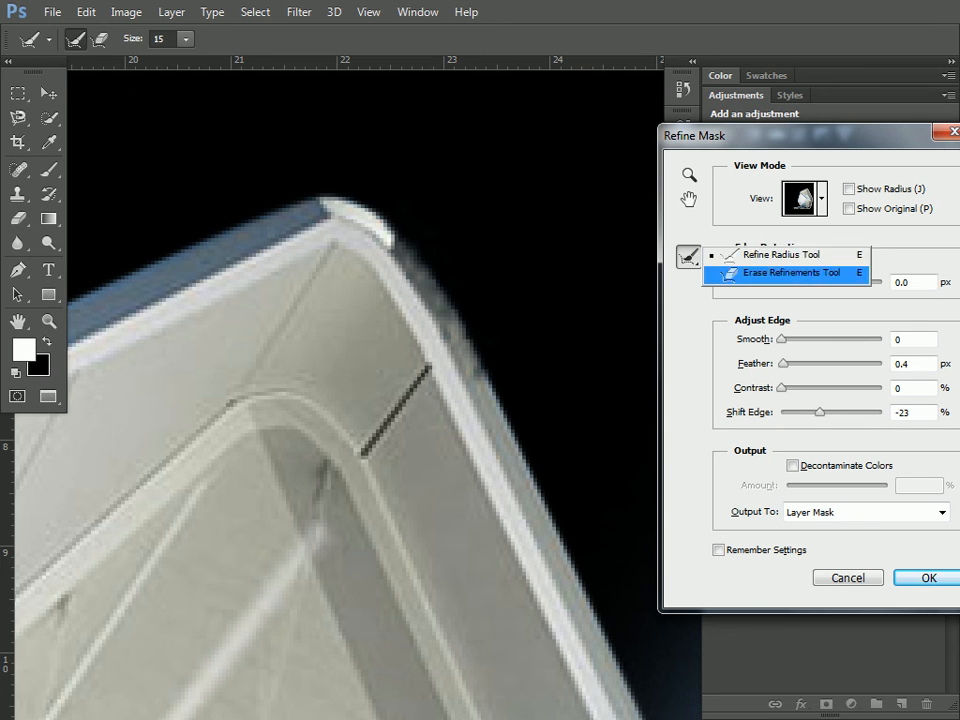
{"action": "left_click", "coordinate": [770, 268]}
{"action": "mouse_move", "coordinate": [483, 366]}
{"action": "left_mouse_down"}
{"action": "mouse_move", "coordinate": [408, 247]}
{"action": "mouse_move", "coordinate": [492, 433]}
{"action": "left_mouse_up"}
{"action": "left_click", "coordinate": [411, 258]}
{"action": "left_click", "coordinate": [443, 297]}
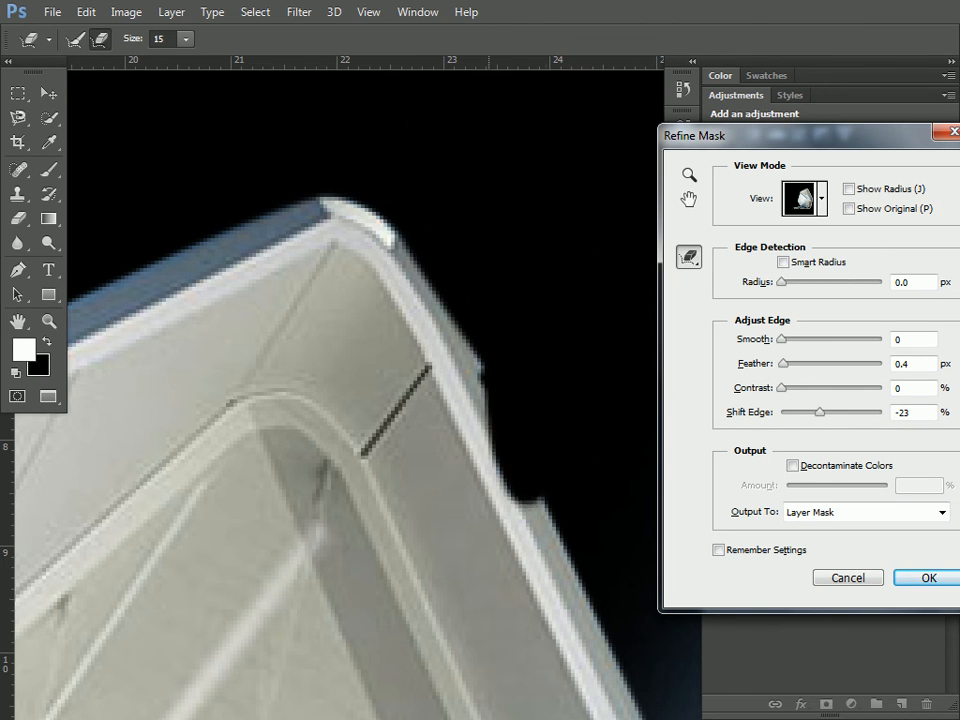
Examine the refined cutout edge around the roof, the tiled facade, the bench and deck, and the right-hand frame.
{"action": "left_click_drag", "start_coordinate": [283, 490], "coordinate": [669, 403]}
{"action": "left_click_drag", "start_coordinate": [284, 467], "coordinate": [476, 357]}
{"action": "left_click_drag", "start_coordinate": [234, 304], "coordinate": [183, 369]}
{"action": "left_click_drag", "start_coordinate": [216, 655], "coordinate": [483, 78]}
{"action": "left_click_drag", "start_coordinate": [250, 640], "coordinate": [431, 200]}
{"action": "mouse_move", "coordinate": [318, 472]}
{"action": "left_mouse_down"}
{"action": "mouse_move", "coordinate": [311, 528]}
{"action": "mouse_move", "coordinate": [338, 600]}
{"action": "mouse_move", "coordinate": [213, 204]}
{"action": "mouse_move", "coordinate": [133, 146]}
{"action": "left_mouse_up"}
{"action": "mouse_move", "coordinate": [372, 550]}
{"action": "left_mouse_down"}
{"action": "mouse_move", "coordinate": [428, 604]}
{"action": "mouse_move", "coordinate": [540, 343]}
{"action": "left_mouse_up"}
{"action": "left_click", "coordinate": [254, 420]}
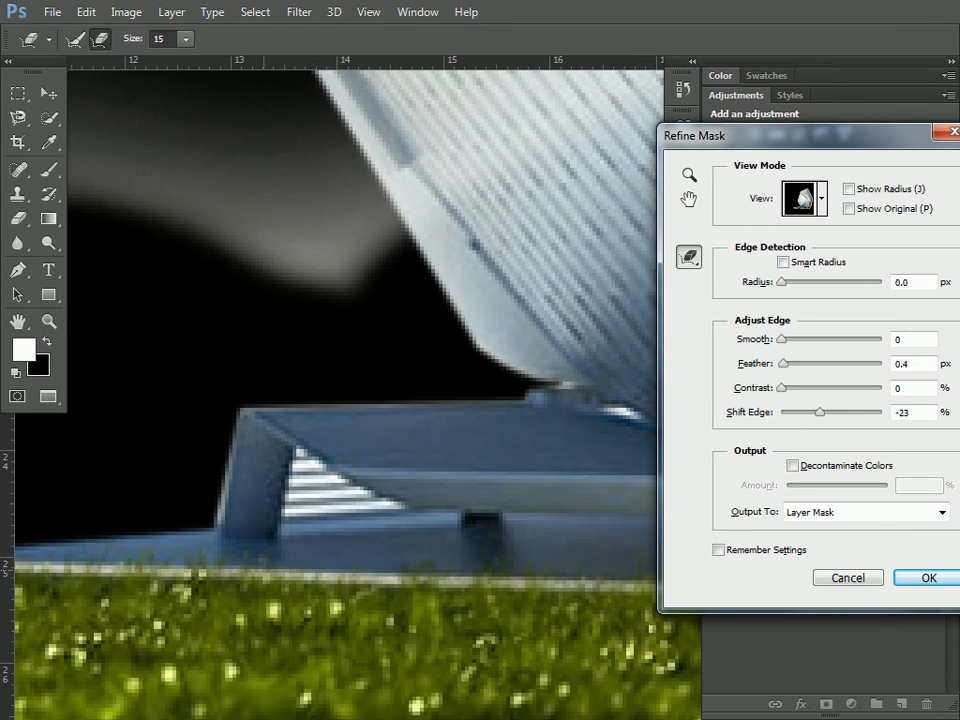
{"action": "left_click_drag", "start_coordinate": [237, 363], "coordinate": [562, 268]}
{"action": "left_click_drag", "start_coordinate": [553, 504], "coordinate": [548, 501]}
{"action": "left_click_drag", "start_coordinate": [314, 441], "coordinate": [130, 458]}
{"action": "left_click_drag", "start_coordinate": [350, 530], "coordinate": [100, 530]}
{"action": "left_click_drag", "start_coordinate": [640, 440], "coordinate": [80, 525]}
{"action": "left_click_drag", "start_coordinate": [630, 485], "coordinate": [73, 493]}
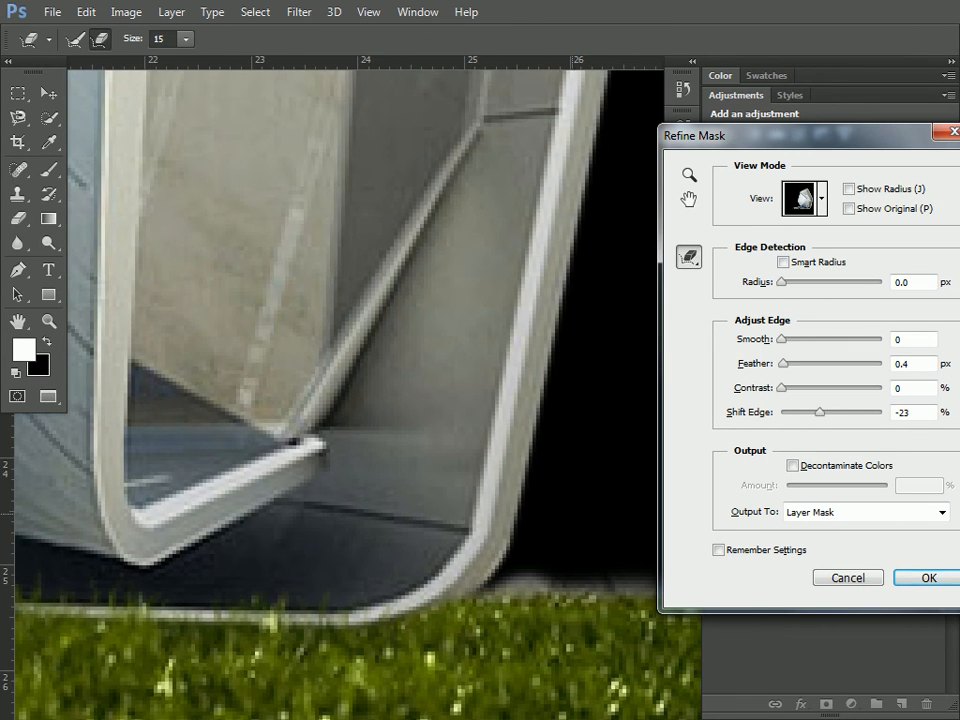
{"action": "mouse_move", "coordinate": [560, 120]}
{"action": "left_mouse_down"}
{"action": "mouse_move", "coordinate": [436, 602]}
{"action": "mouse_move", "coordinate": [403, 681]}
{"action": "left_mouse_up"}
{"action": "left_click_drag", "start_coordinate": [510, 321], "coordinate": [510, 110]}
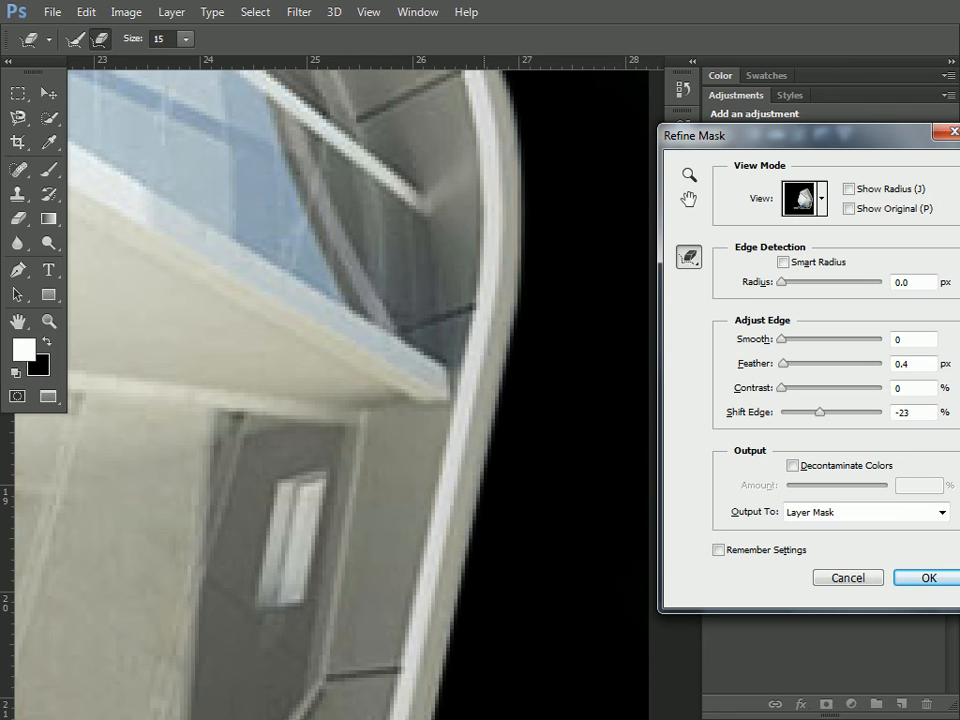
Apply the Refine Mask adjustments with output to the layer mask.
{"action": "left_click_drag", "start_coordinate": [760, 135], "coordinate": [376, 119]}
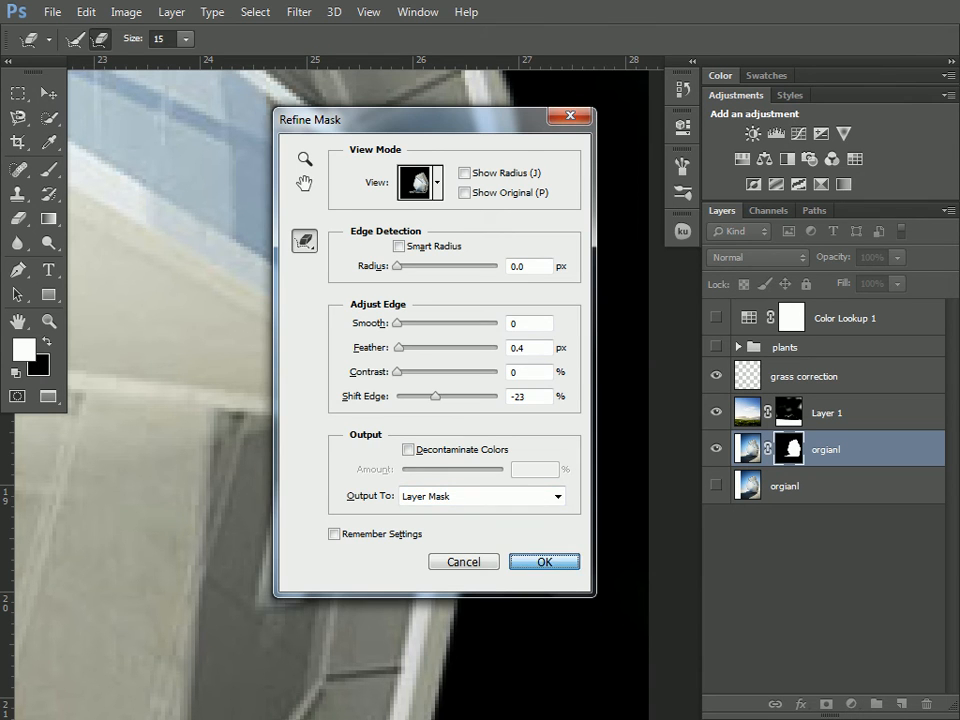
{"action": "key", "text": "Return"}
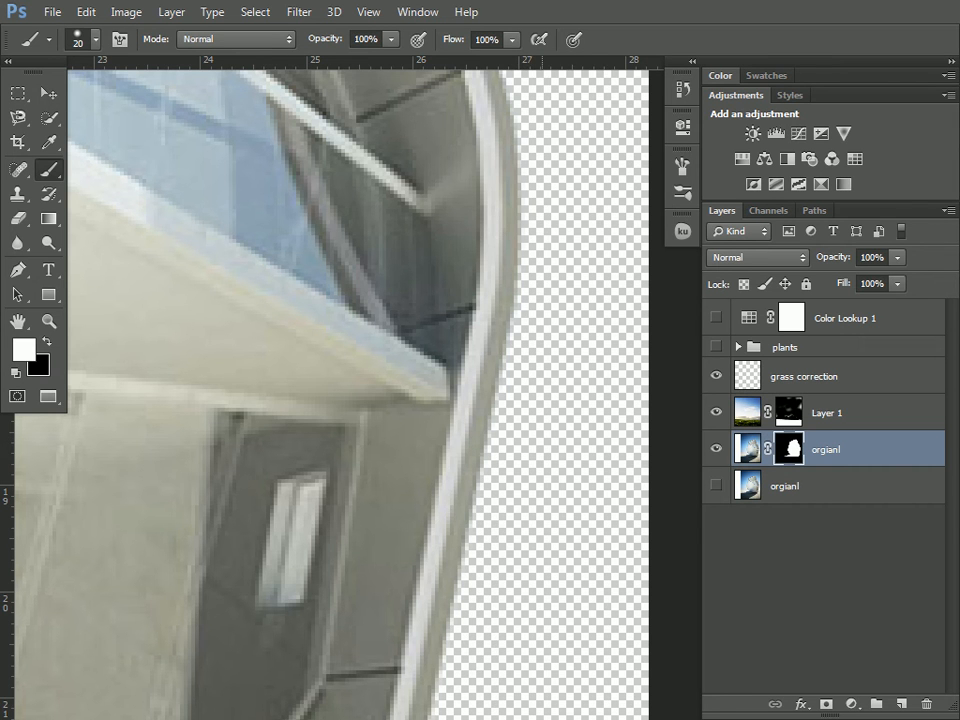
{"action": "scroll", "coordinate": [508, 424], "scroll_direction": "down", "scroll_amount": 4}
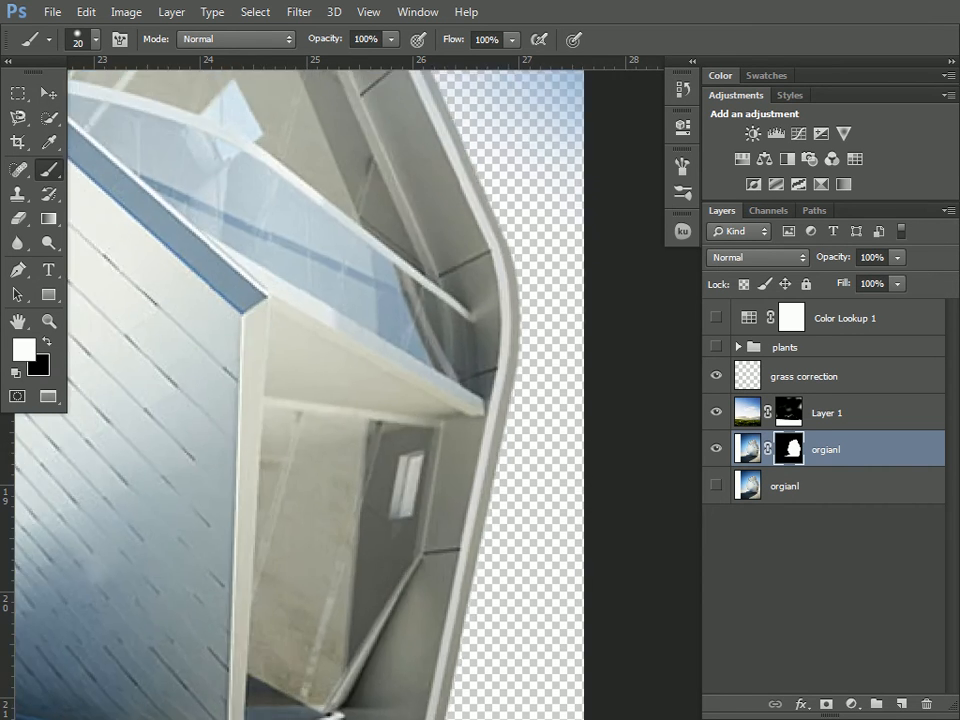
{"action": "scroll", "coordinate": [492, 405], "scroll_direction": "up", "scroll_amount": 1}
{"action": "left_click_drag", "start_coordinate": [468, 423], "coordinate": [224, 590]}
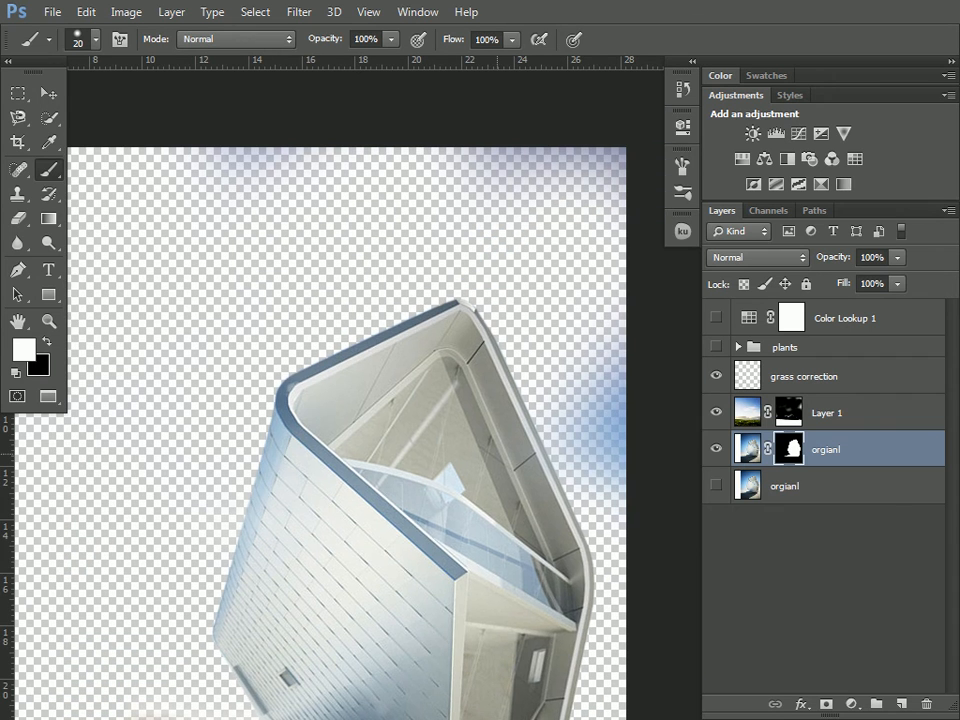
Toggle the visibility of the upper orgianl layer and Layer 1 to find which one causes the leftover sky patches.
{"action": "left_click", "coordinate": [716, 449]}
{"action": "left_click", "coordinate": [716, 449]}
{"action": "left_click", "coordinate": [716, 412]}
{"action": "left_click", "coordinate": [716, 412]}
{"action": "left_click", "coordinate": [716, 412]}
{"action": "left_click", "coordinate": [716, 412]}
{"action": "left_click", "coordinate": [716, 412]}
{"action": "left_click", "coordinate": [716, 412]}
Paint black on Layer 1's mask with a size 80 brush to hide the leftover sky patches around the house.
{"action": "left_click", "coordinate": [788, 412]}
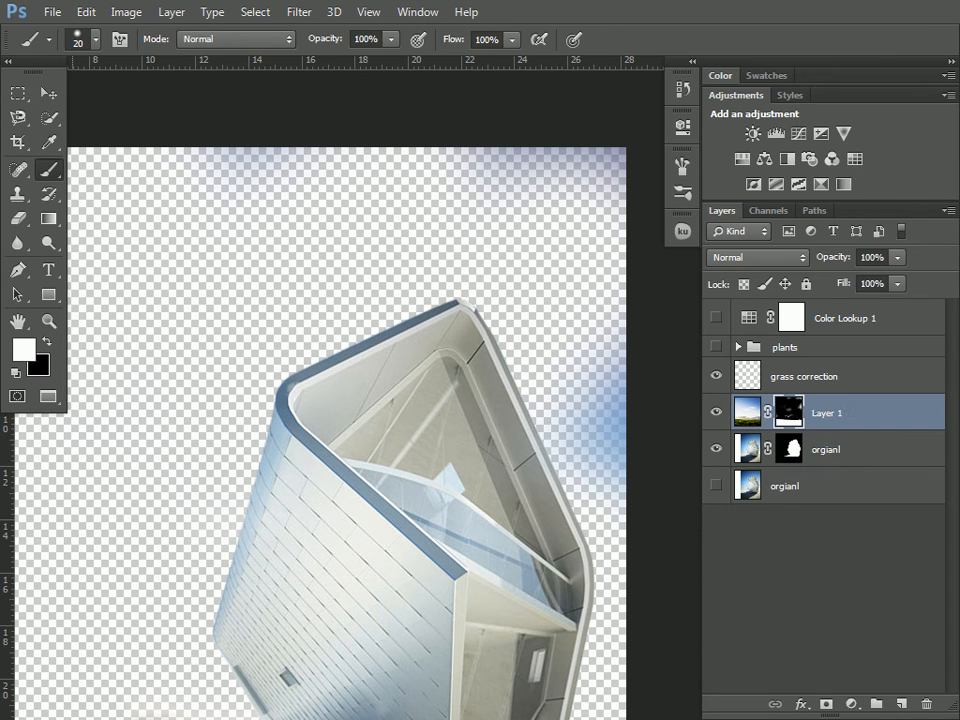
{"action": "key", "text": "bracketright"}
{"action": "key", "text": "bracketright"}
{"action": "key", "text": "bracketright"}
{"action": "key", "text": "bracketright"}
{"action": "key", "text": "bracketright"}
{"action": "key", "text": "bracketright"}
{"action": "mouse_move", "coordinate": [621, 388]}
{"action": "left_mouse_down"}
{"action": "mouse_move", "coordinate": [614, 376]}
{"action": "mouse_move", "coordinate": [606, 430]}
{"action": "mouse_move", "coordinate": [616, 378]}
{"action": "mouse_move", "coordinate": [595, 405]}
{"action": "mouse_move", "coordinate": [612, 455]}
{"action": "mouse_move", "coordinate": [627, 175]}
{"action": "mouse_move", "coordinate": [470, 152]}
{"action": "mouse_move", "coordinate": [193, 145]}
{"action": "left_mouse_up"}
{"action": "key", "text": "x"}
{"action": "left_click_drag", "start_coordinate": [428, 600], "coordinate": [650, 196]}
{"action": "left_click_drag", "start_coordinate": [480, 300], "coordinate": [89, 377]}
{"action": "left_click_drag", "start_coordinate": [472, 422], "coordinate": [634, 567]}
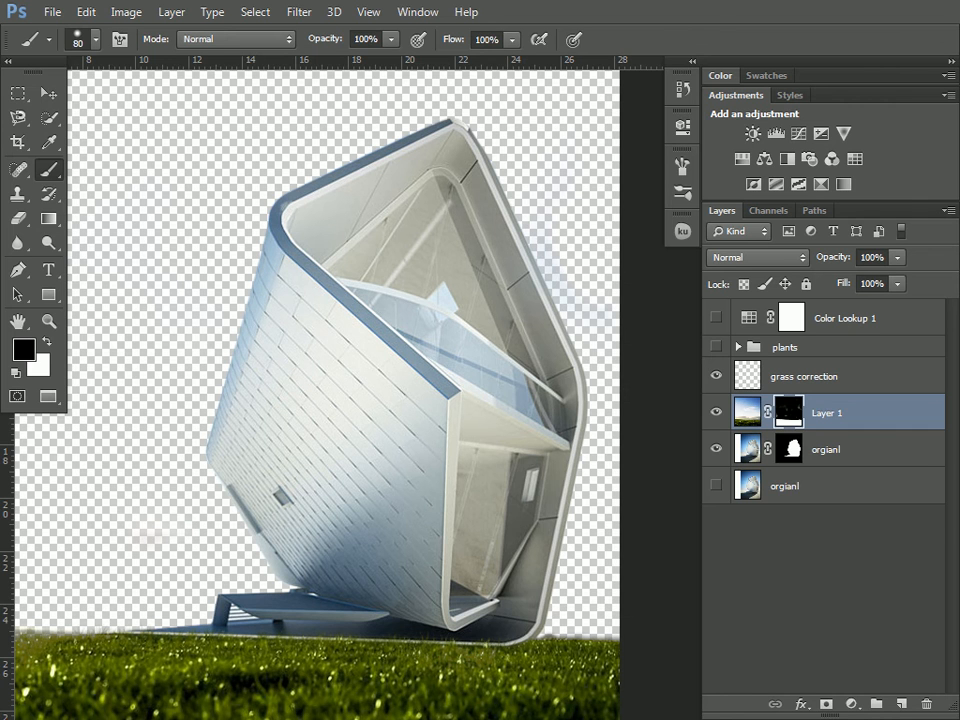
Turn on the plants group and expand it to show the plants layer and its mask.
{"action": "left_click", "coordinate": [716, 347]}
{"action": "left_click_drag", "start_coordinate": [300, 400], "coordinate": [589, 266]}
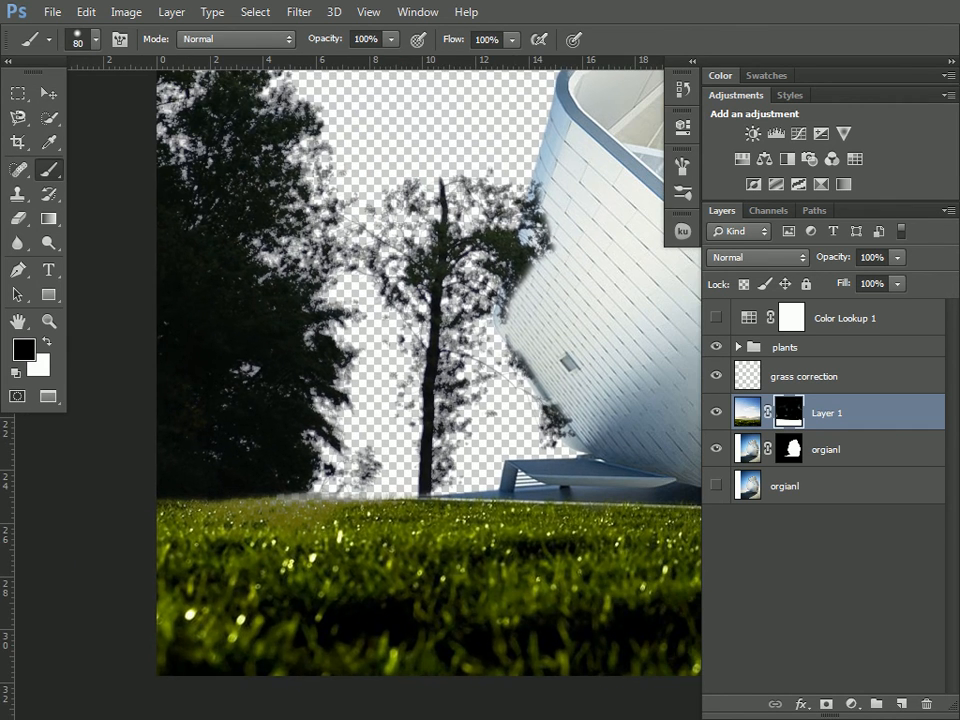
{"action": "left_click", "coordinate": [738, 347]}
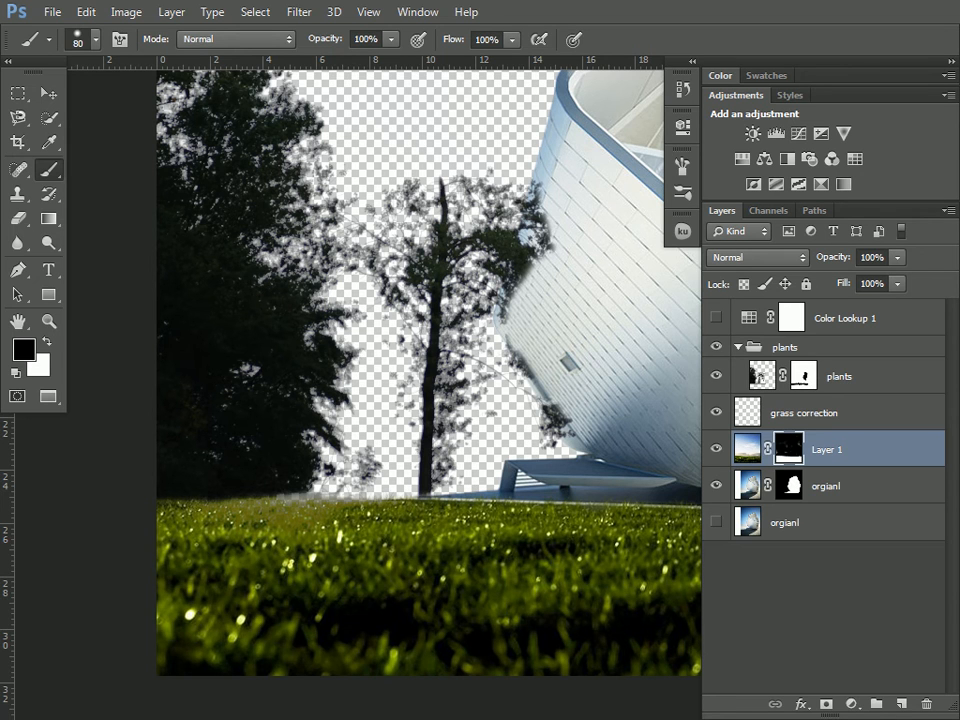
Try replacing the plants layer's mask with an inverted copy of the upper orgianl layer's house mask.
{"action": "left_click_drag", "start_coordinate": [790, 486], "coordinate": [806, 376]}
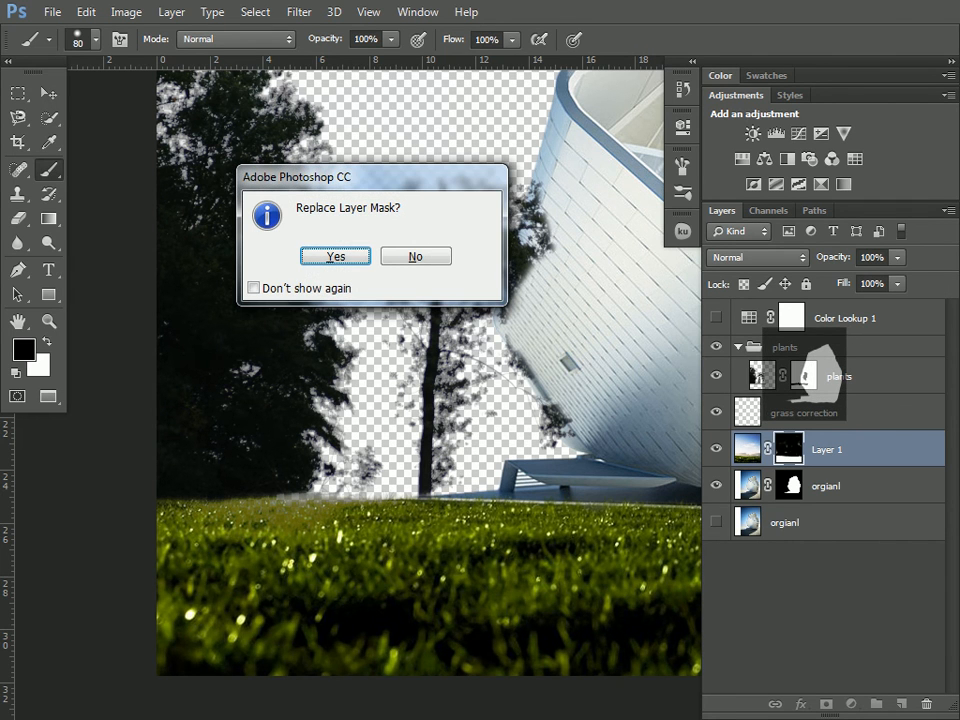
{"action": "left_click", "coordinate": [254, 288]}
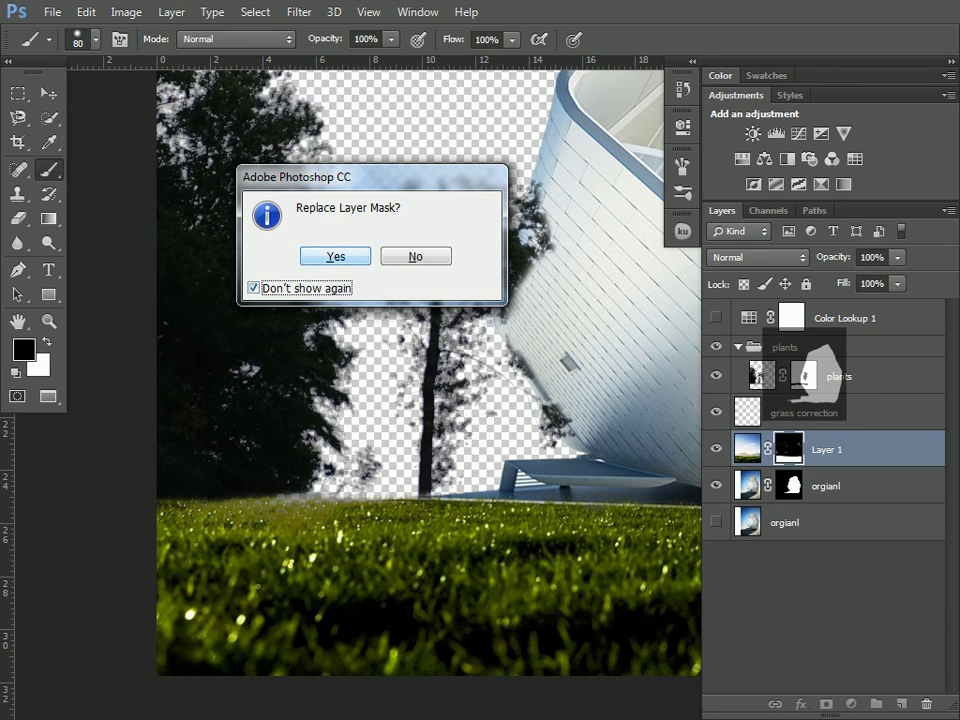
{"action": "left_click", "coordinate": [335, 256]}
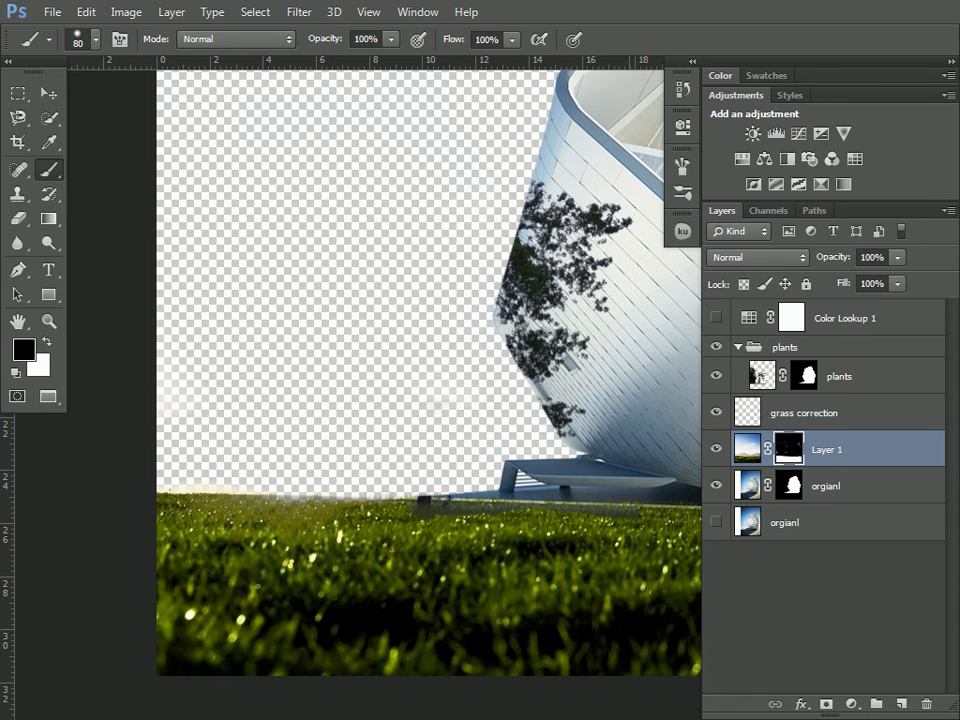
{"action": "left_click", "coordinate": [804, 376]}
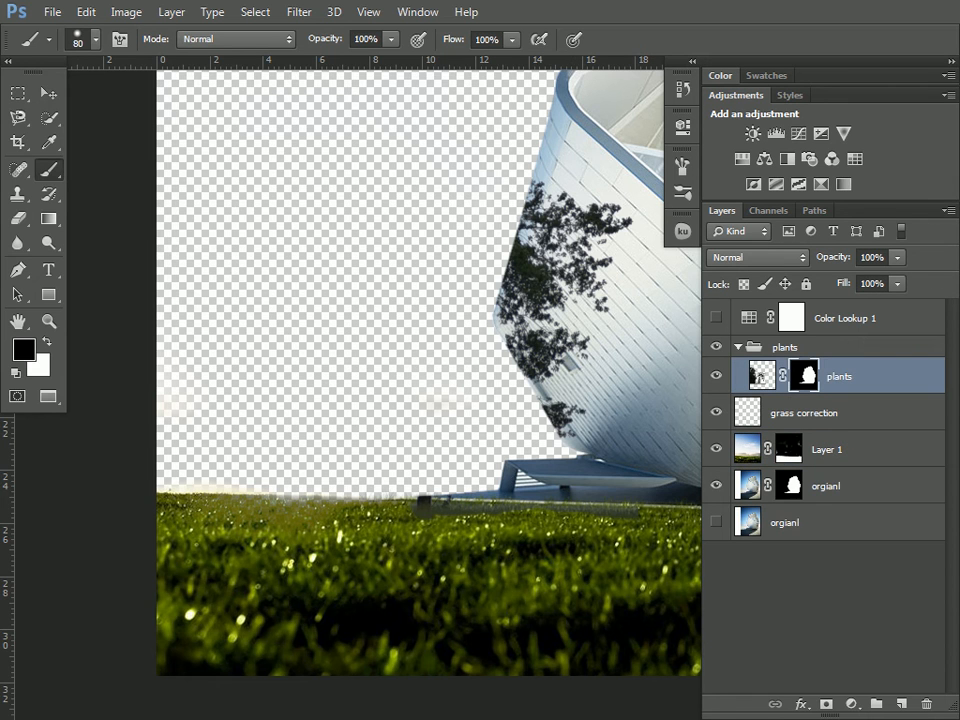
{"action": "key", "text": "ctrl+i"}
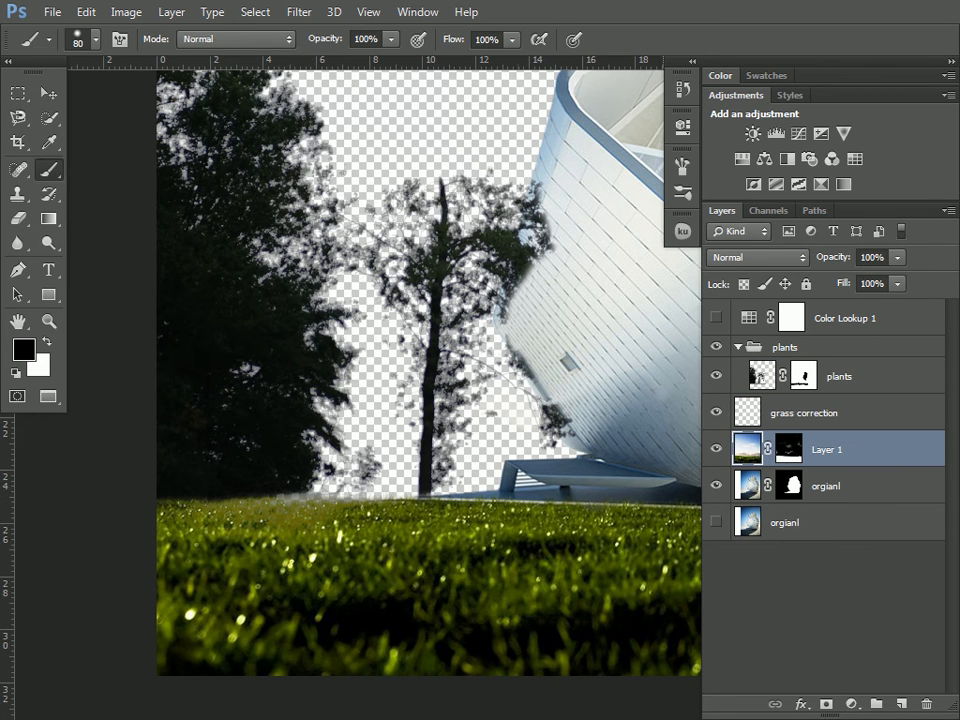
Delete the plants layer's mask without applying it and stop the mask-removal question from showing again.
{"action": "left_click_drag", "start_coordinate": [430, 380], "coordinate": [336, 378]}
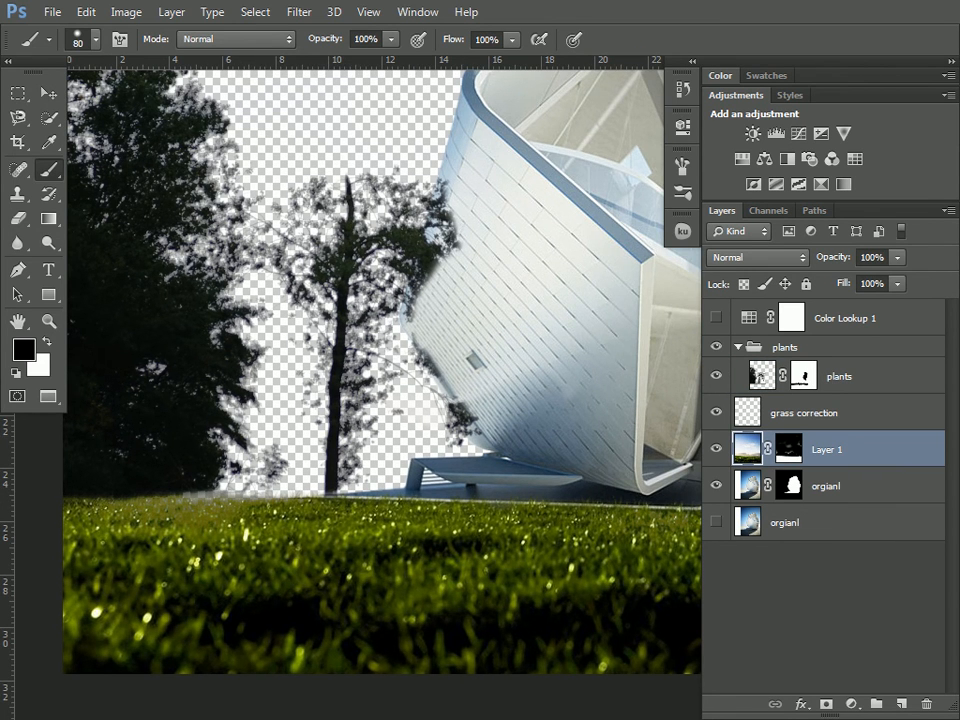
{"action": "left_click", "coordinate": [788, 449]}
{"action": "left_click", "coordinate": [788, 485]}
{"action": "left_click", "coordinate": [788, 449]}
{"action": "left_click_drag", "start_coordinate": [803, 376], "coordinate": [927, 704]}
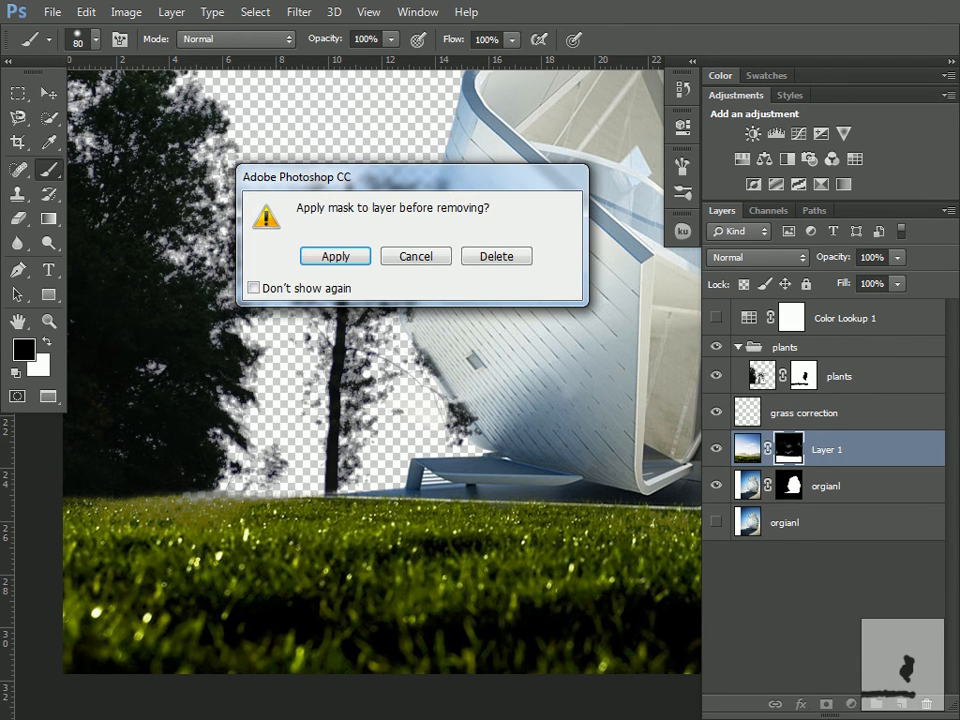
{"action": "left_click", "coordinate": [253, 288]}
{"action": "left_click", "coordinate": [496, 256]}
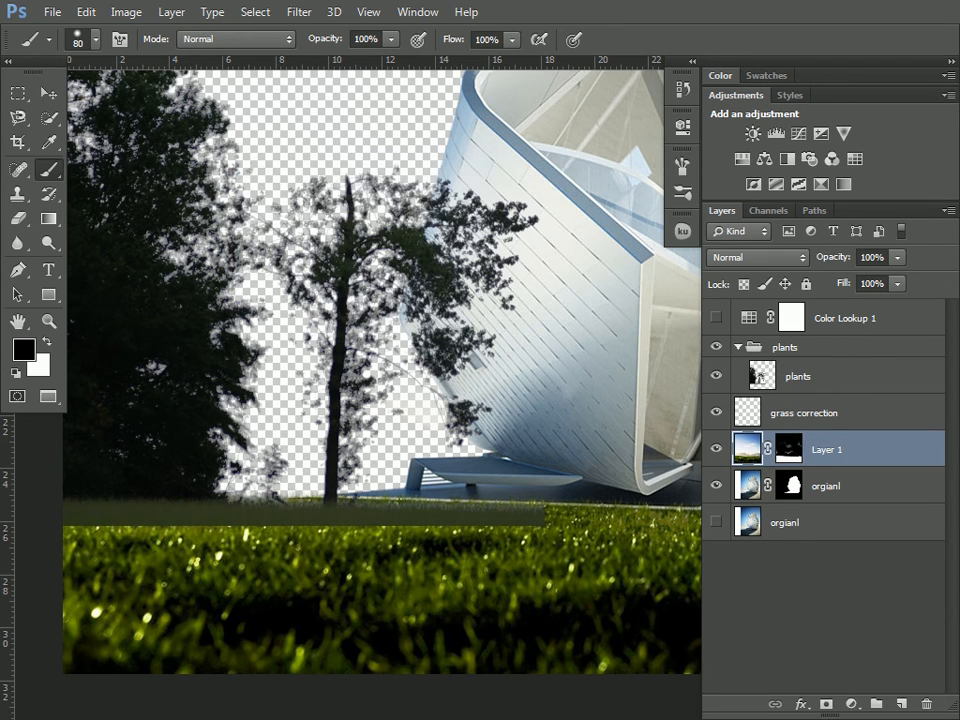
Copy the house mask from the upper orgianl layer onto the plants layer.
{"action": "left_click_drag", "start_coordinate": [546, 441], "coordinate": [640, 470]}
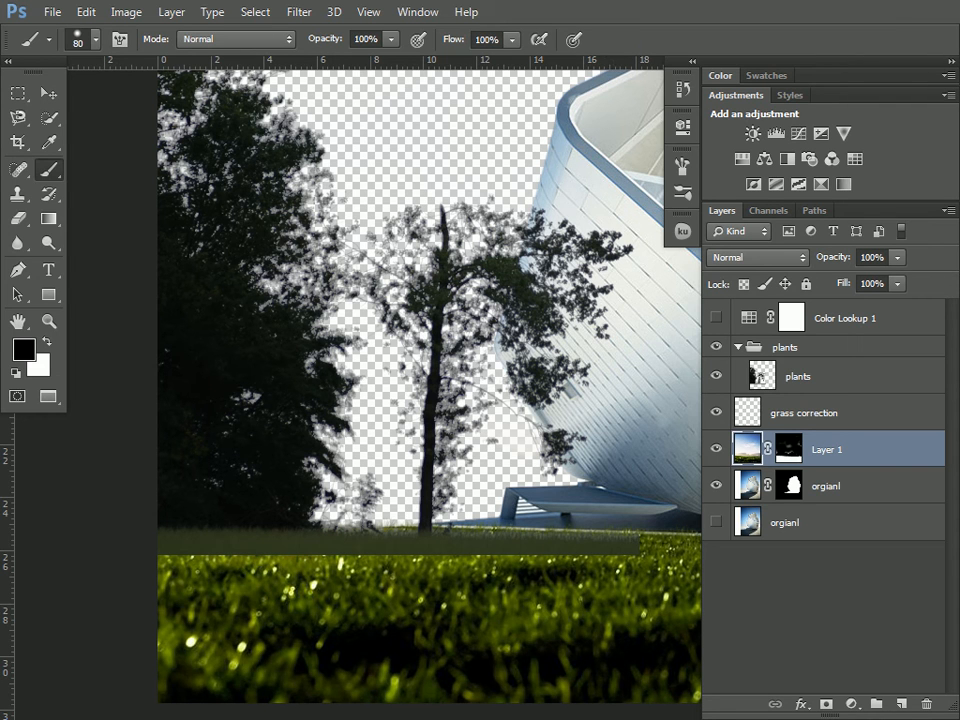
{"action": "left_click_drag", "start_coordinate": [798, 376], "coordinate": [820, 380]}
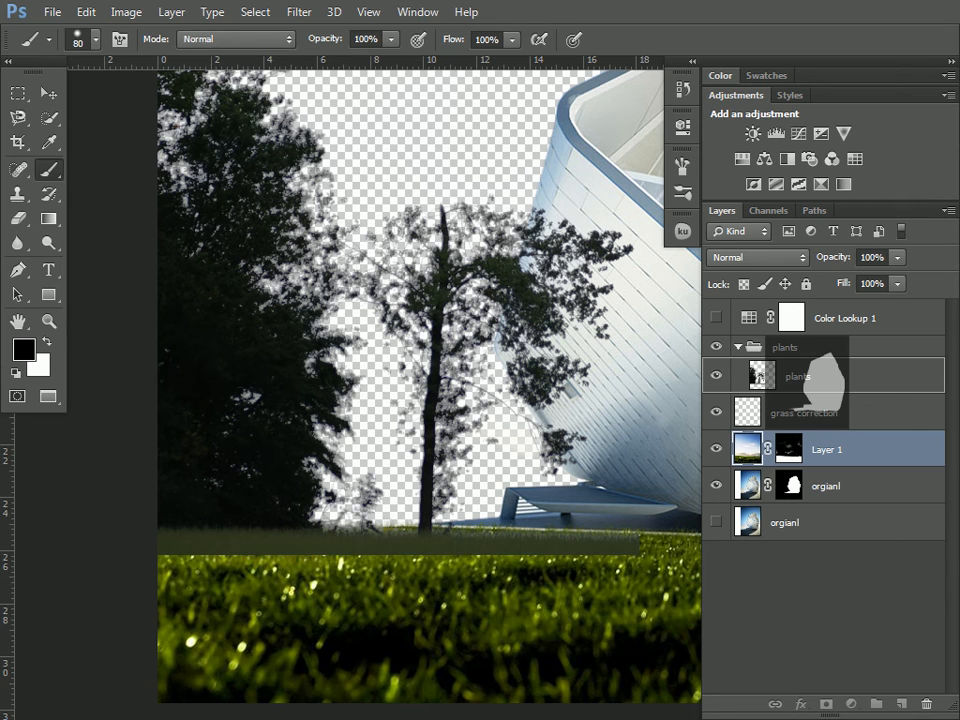
{"action": "left_click_drag", "start_coordinate": [820, 380], "coordinate": [812, 376]}
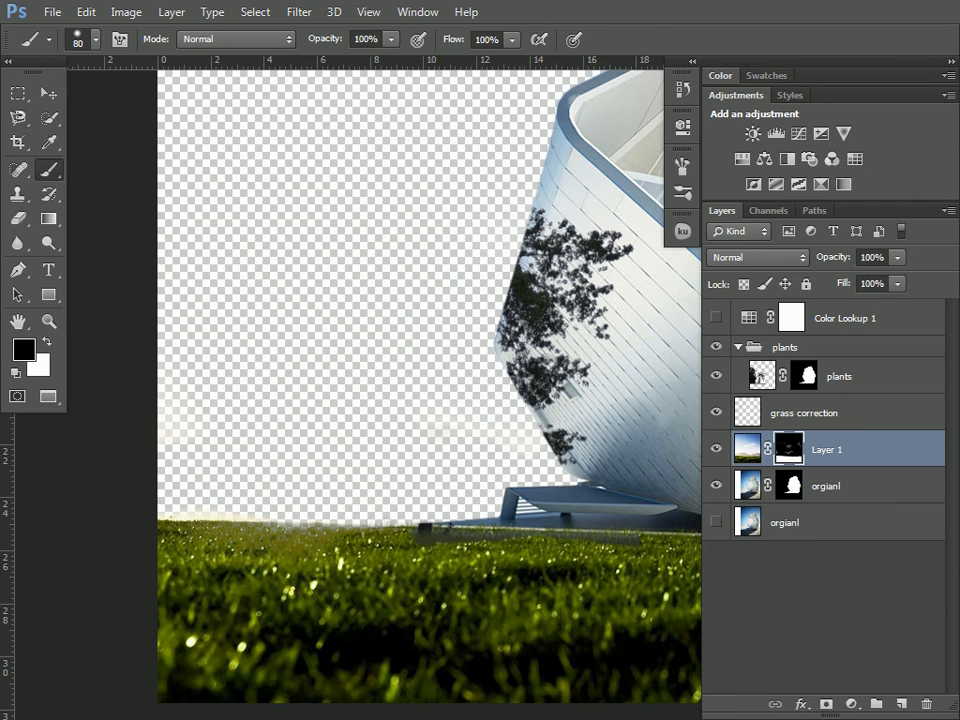
Isolate the plants layer and invert its mask so the trees outside the house outline show.
{"action": "left_click", "coordinate": [716, 376], "text": "alt"}
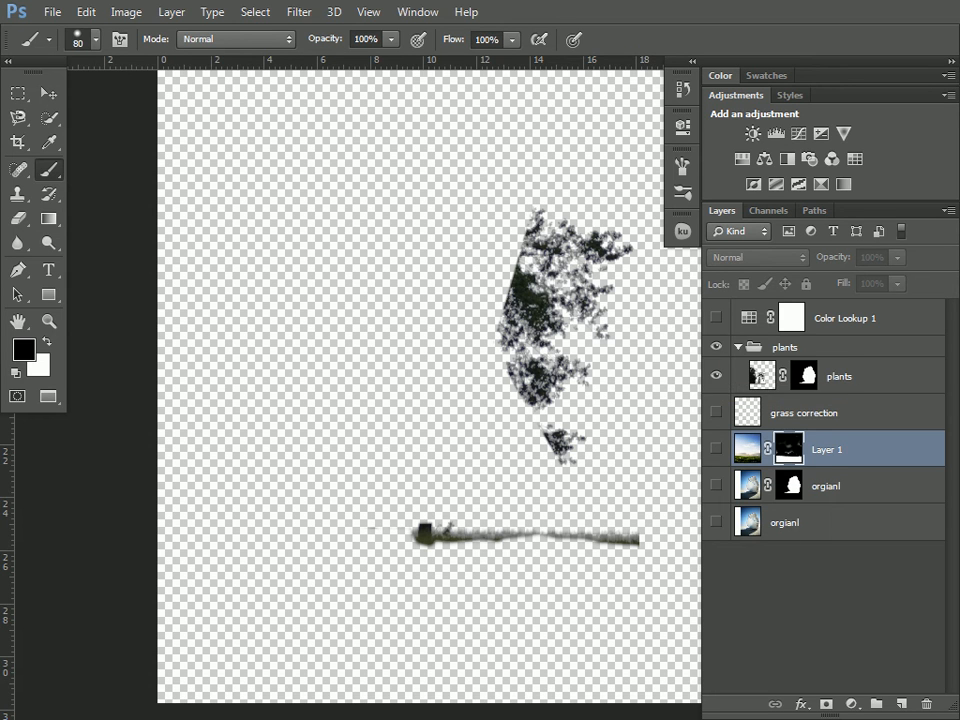
{"action": "left_click", "coordinate": [758, 376]}
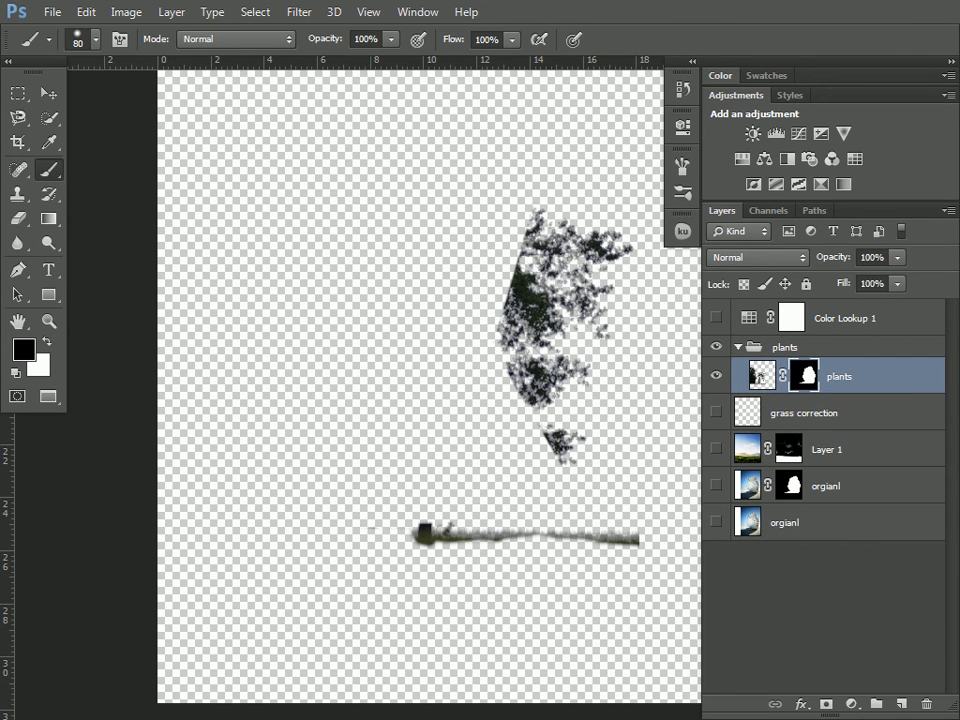
{"action": "key", "text": "ctrl+i"}
{"action": "key", "text": "ctrl+i"}
{"action": "key", "text": "ctrl+i"}
{"action": "key", "text": "ctrl+i"}
{"action": "key", "text": "ctrl+i"}
{"action": "key", "text": "ctrl+i"}
{"action": "key", "text": "ctrl+i"}
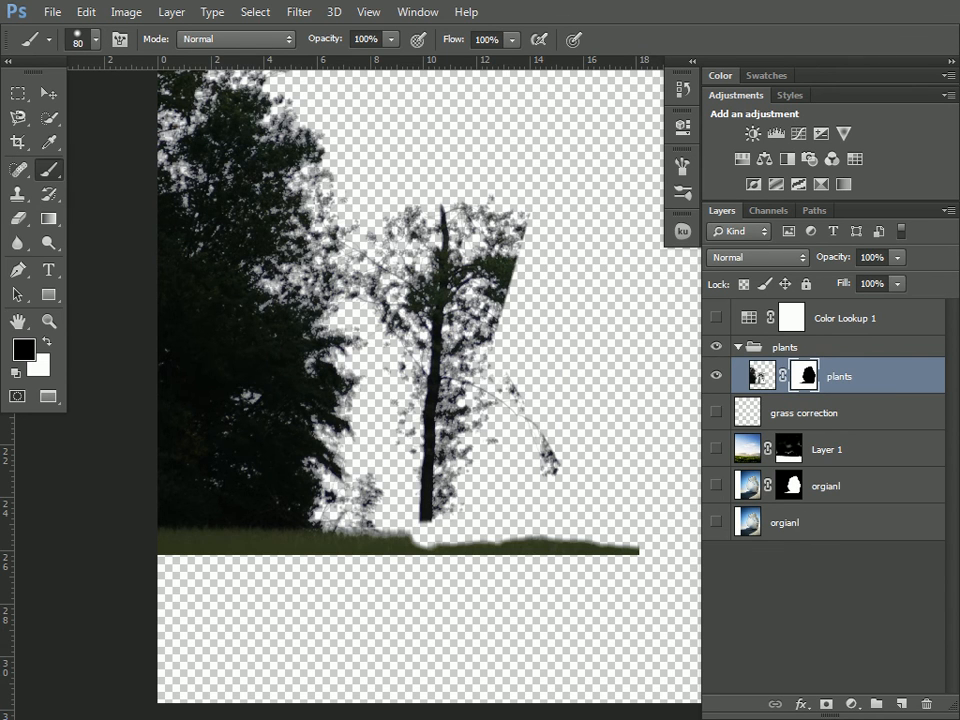
Turn Layer 1, the masked orgianl layer and the grass correction layer back on, keeping the lowest orgianl layer hidden.
{"action": "left_click", "coordinate": [716, 449]}
{"action": "left_click", "coordinate": [716, 485]}
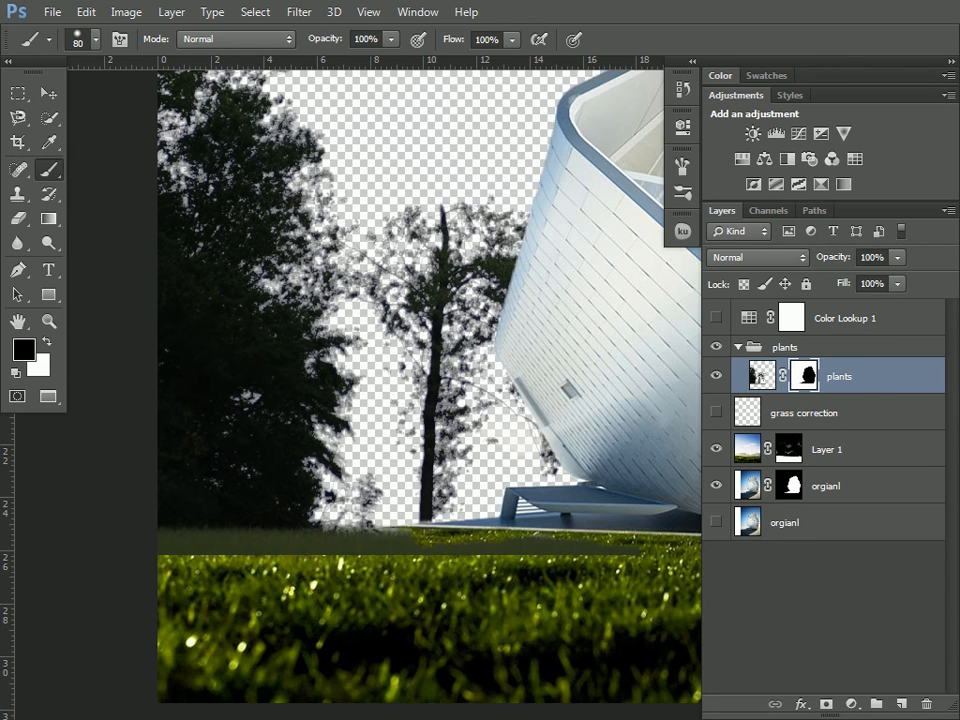
{"action": "left_click", "coordinate": [716, 522]}
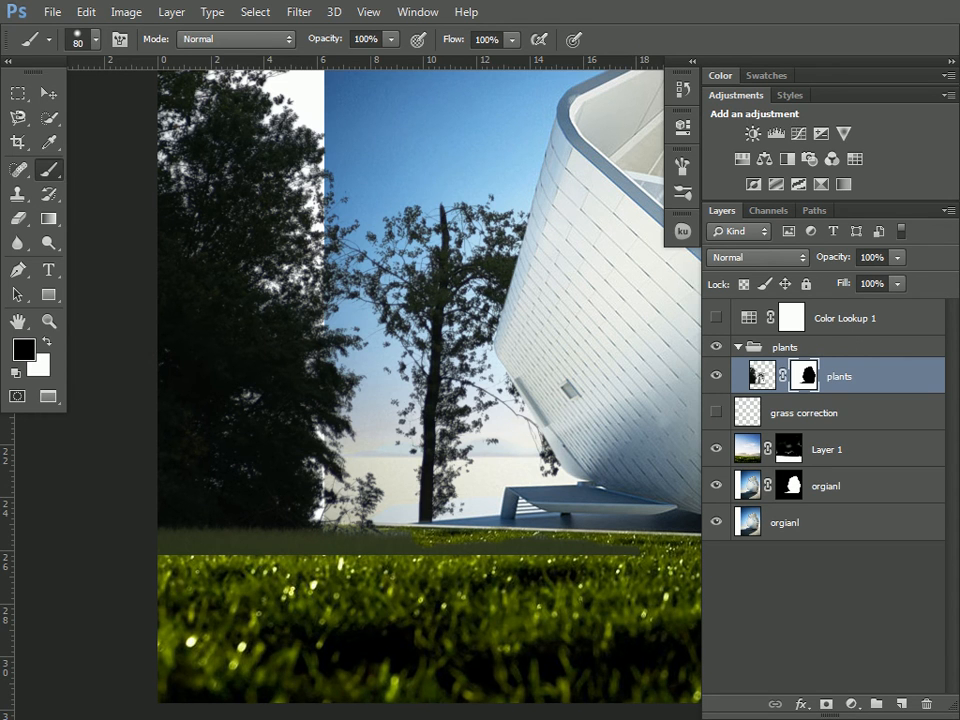
{"action": "left_click", "coordinate": [716, 522]}
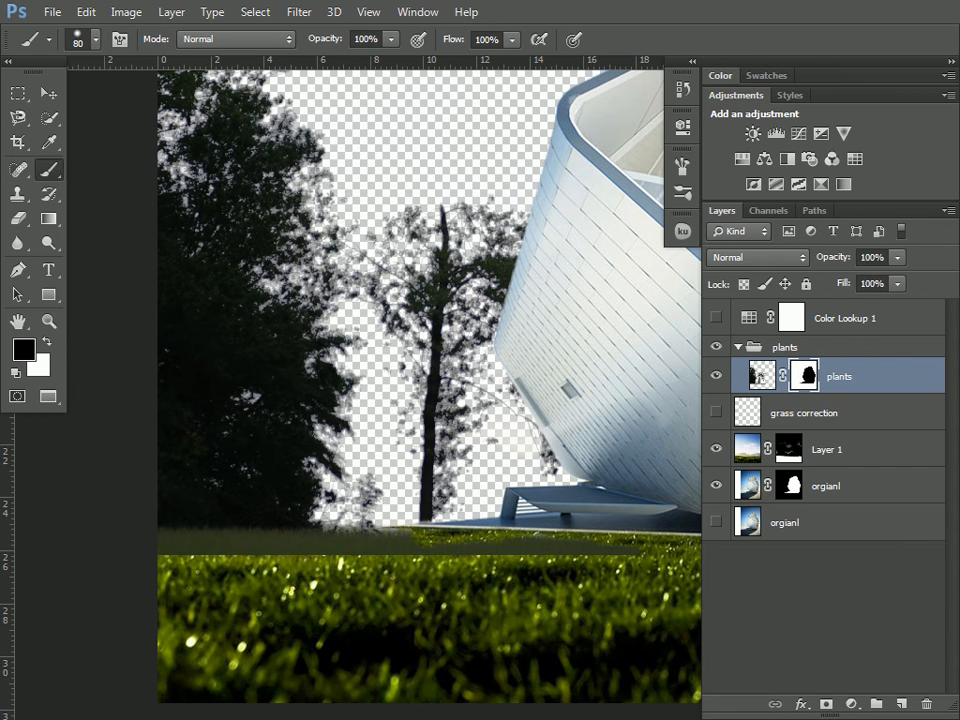
{"action": "left_click", "coordinate": [715, 412]}
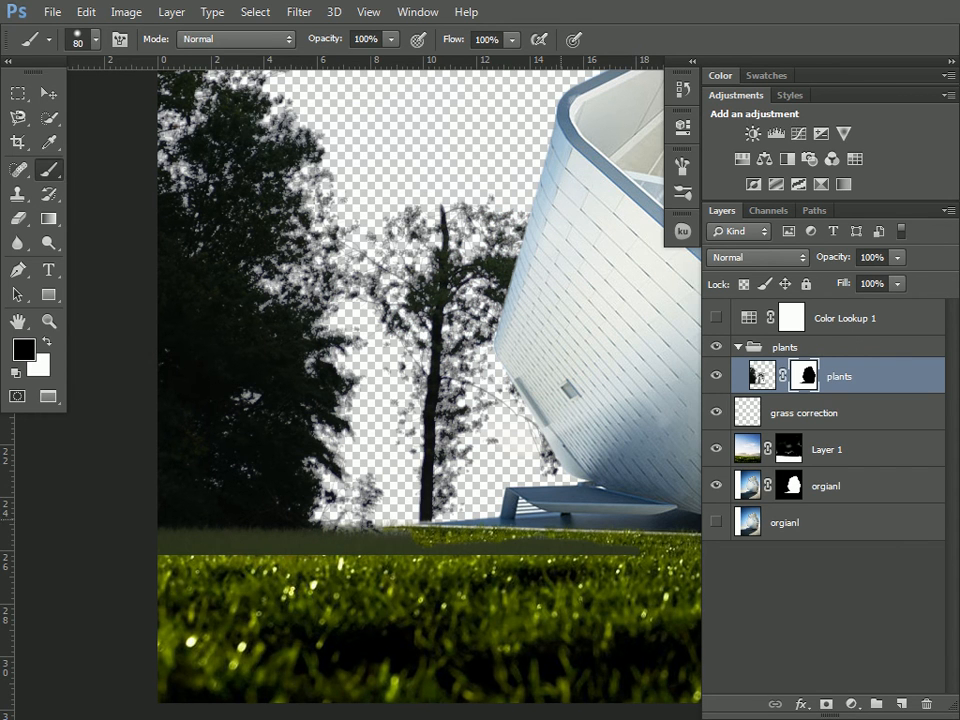
Paint black on the plants layer's mask with the size 80 brush to hide the dull strip over the grass.
{"action": "left_click_drag", "start_coordinate": [562, 524], "coordinate": [528, 516]}
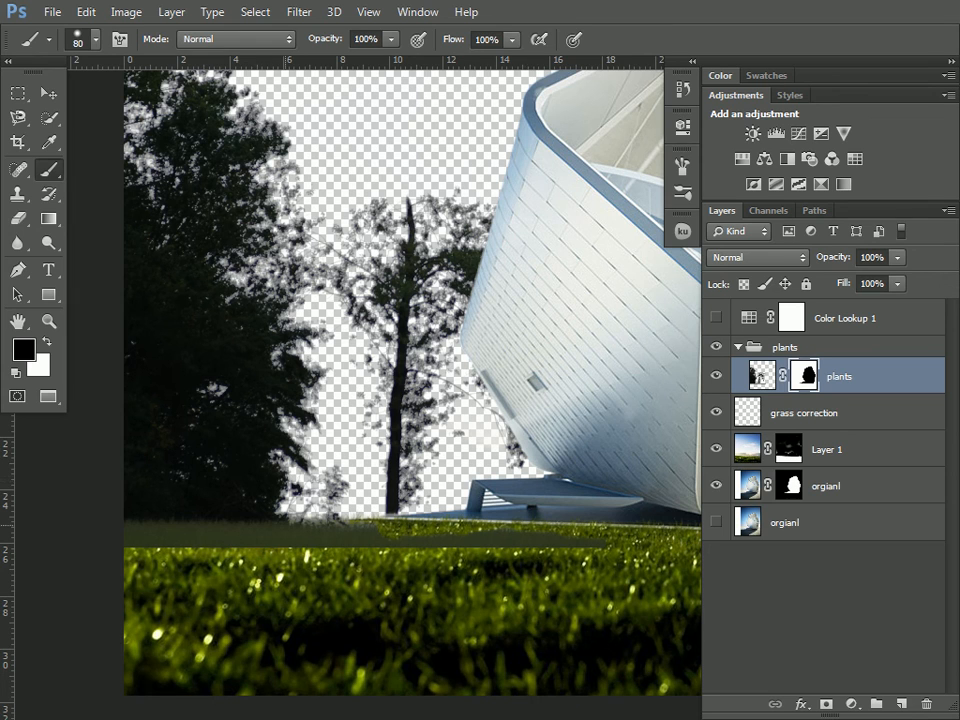
{"action": "mouse_move", "coordinate": [596, 578]}
{"action": "left_mouse_down"}
{"action": "mouse_move", "coordinate": [540, 545]}
{"action": "mouse_move", "coordinate": [128, 545]}
{"action": "left_mouse_up"}
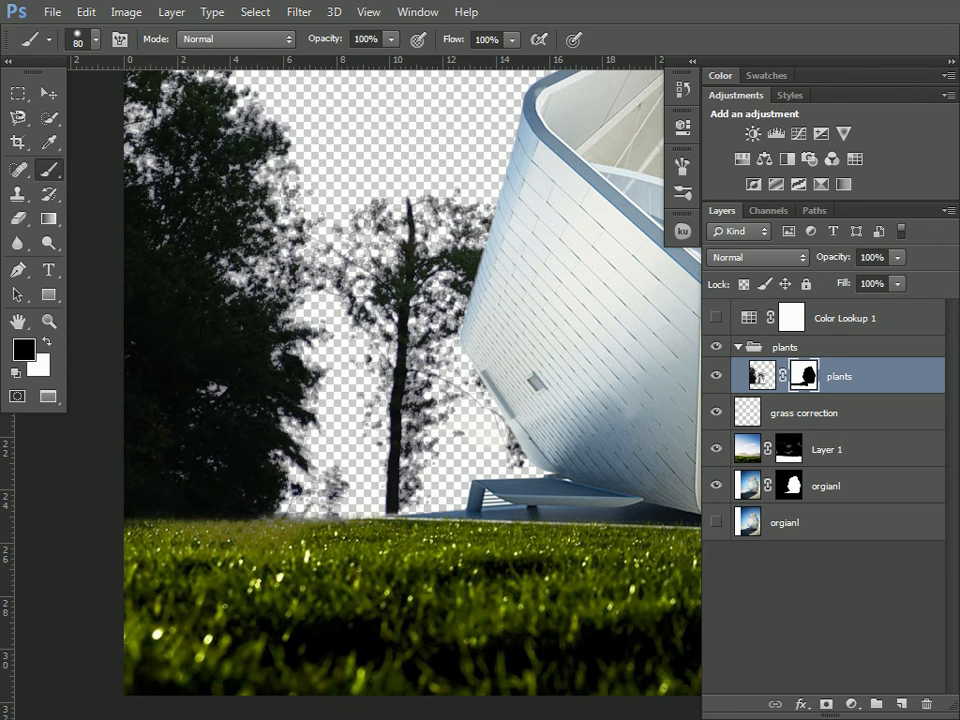
Try moving the plants group below Layer 1, then undo the move.
{"action": "left_click", "coordinate": [826, 449]}
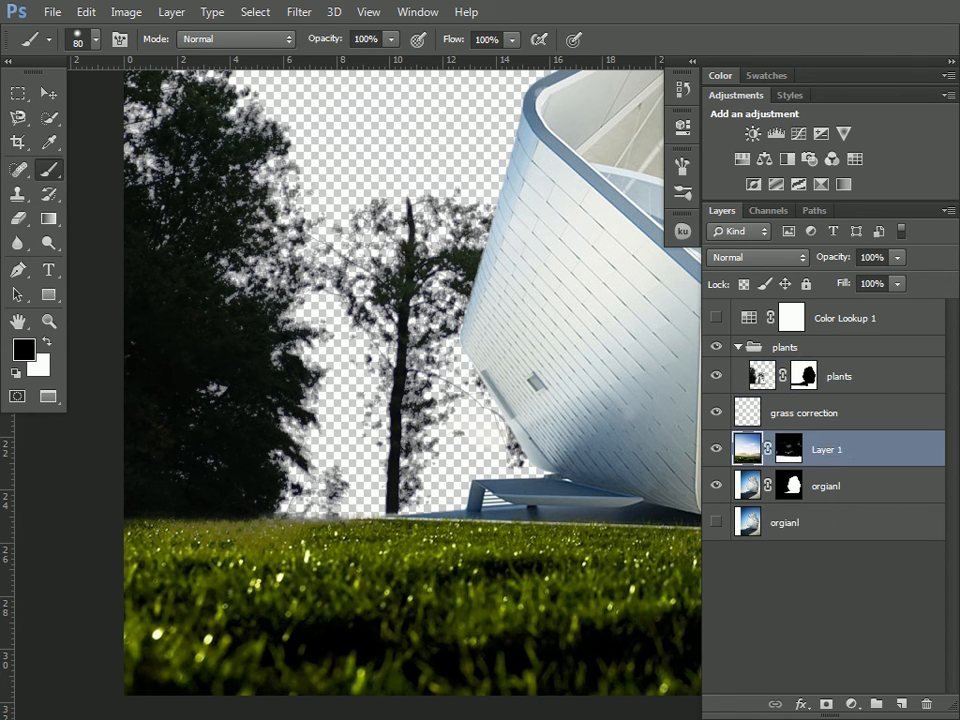
{"action": "left_click", "coordinate": [826, 347]}
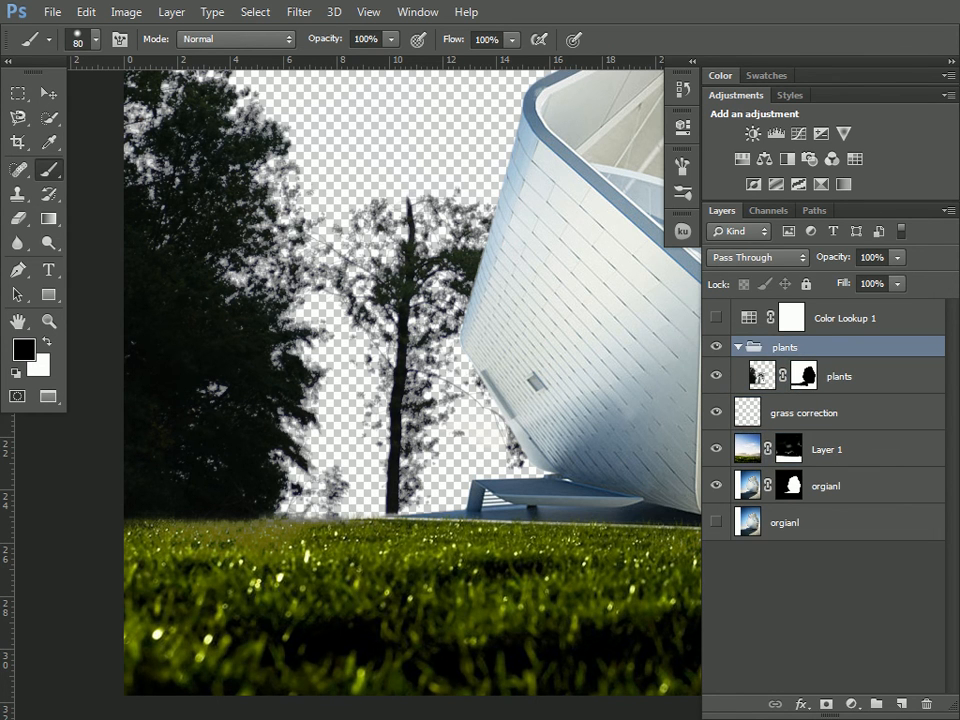
{"action": "double_click", "coordinate": [826, 347]}
{"action": "key", "text": "Escape"}
{"action": "left_click_drag", "start_coordinate": [785, 346], "coordinate": [785, 468]}
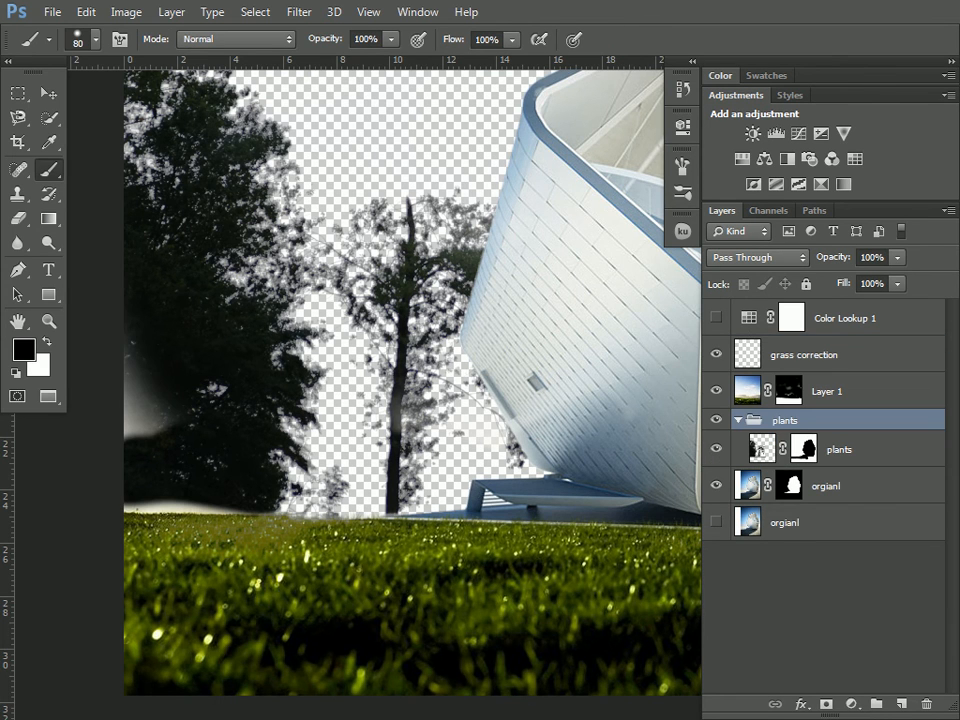
{"action": "key", "text": "ctrl+z"}
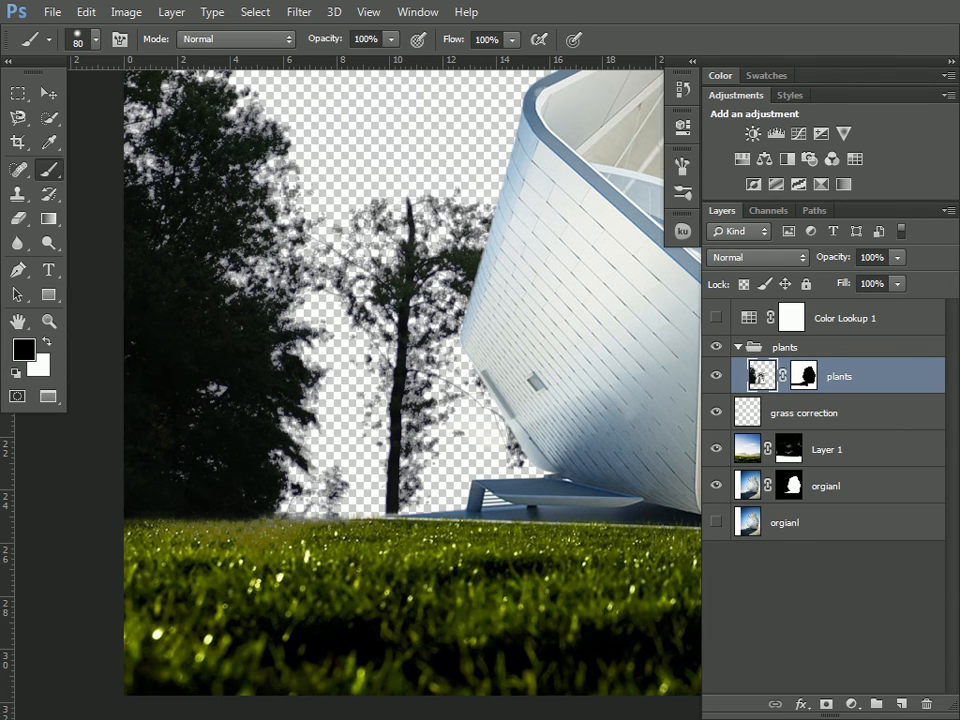
Show the whole composition and turn on the Color Lookup 1 adjustment for the night look.
{"action": "left_click_drag", "start_coordinate": [522, 330], "coordinate": [386, 503]}
{"action": "key", "text": "ctrl+minus"}
{"action": "left_click_drag", "start_coordinate": [595, 467], "coordinate": [439, 475]}
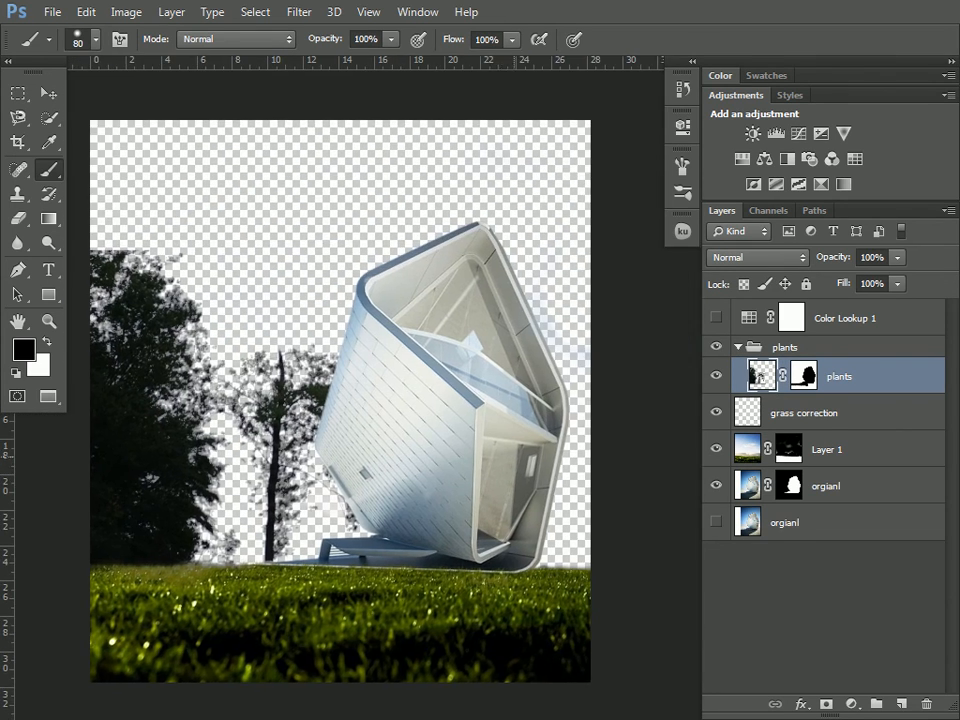
{"action": "left_click", "coordinate": [715, 318]}
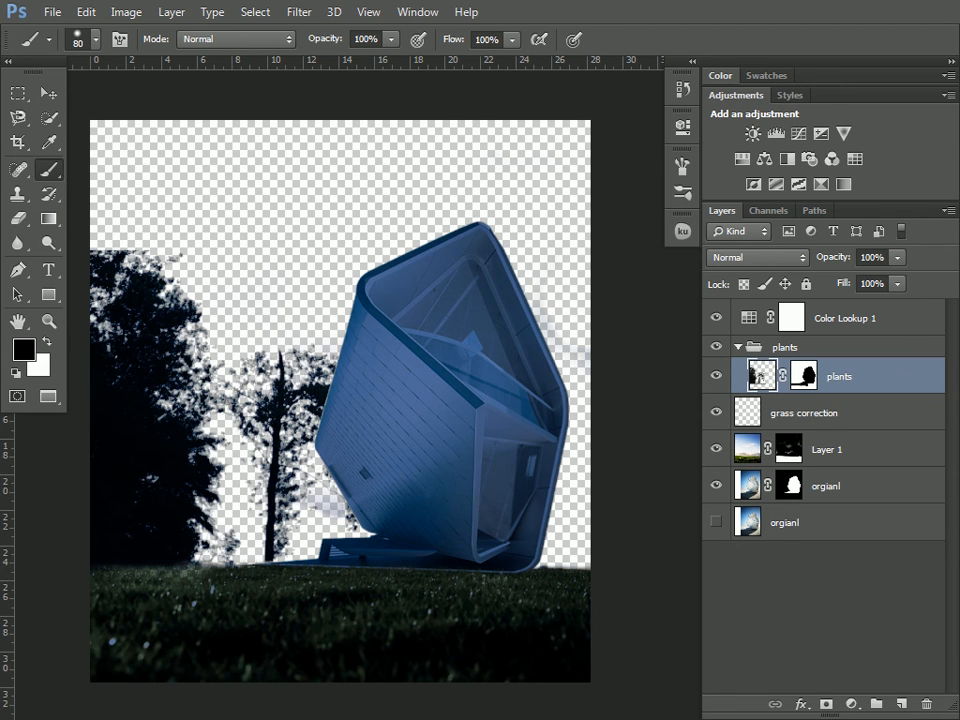
Examine the edge where the tree foliage meets the house facade at 400%, toggling the plants layer's visibility.
{"action": "scroll", "coordinate": [380, 400], "scroll_direction": "left", "scroll_amount": 2}
{"action": "left_click_drag", "start_coordinate": [496, 414], "coordinate": [475, 366]}
{"action": "left_click", "coordinate": [785, 347]}
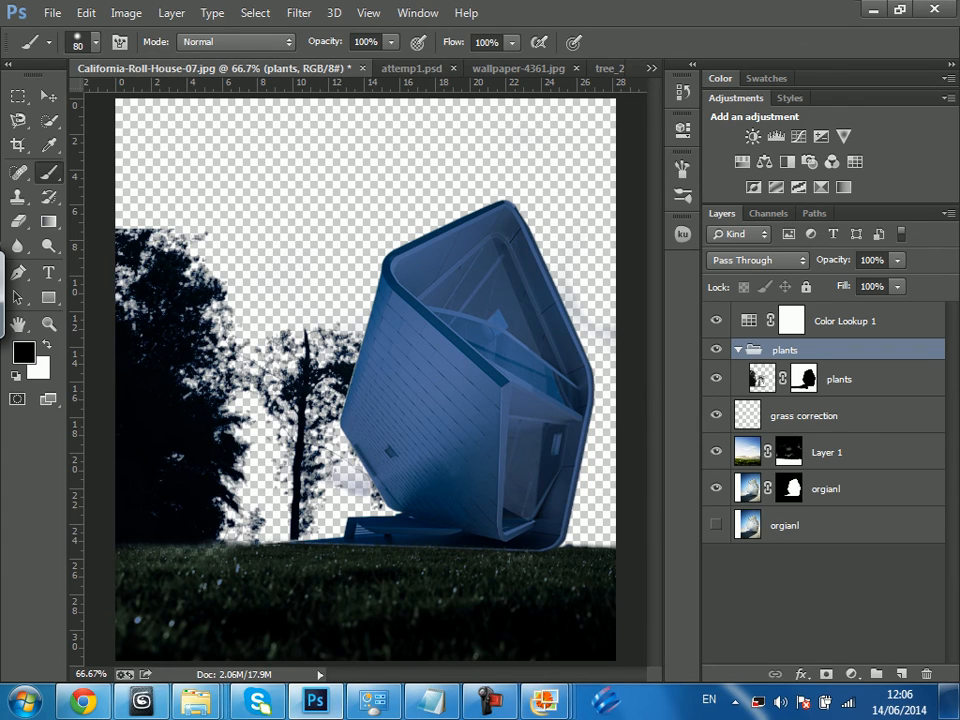
{"action": "key", "text": "ctrl+plus"}
{"action": "key", "text": "ctrl+plus"}
{"action": "key", "text": "ctrl+plus"}
{"action": "key", "text": "ctrl+plus"}
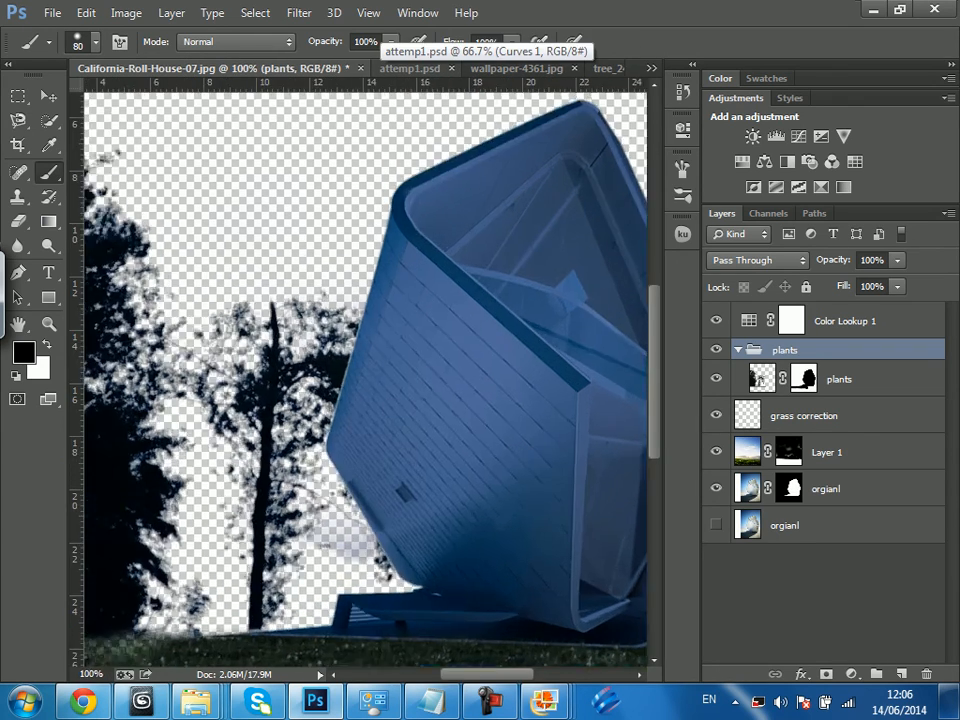
{"action": "left_click_drag", "start_coordinate": [321, 369], "coordinate": [420, 359]}
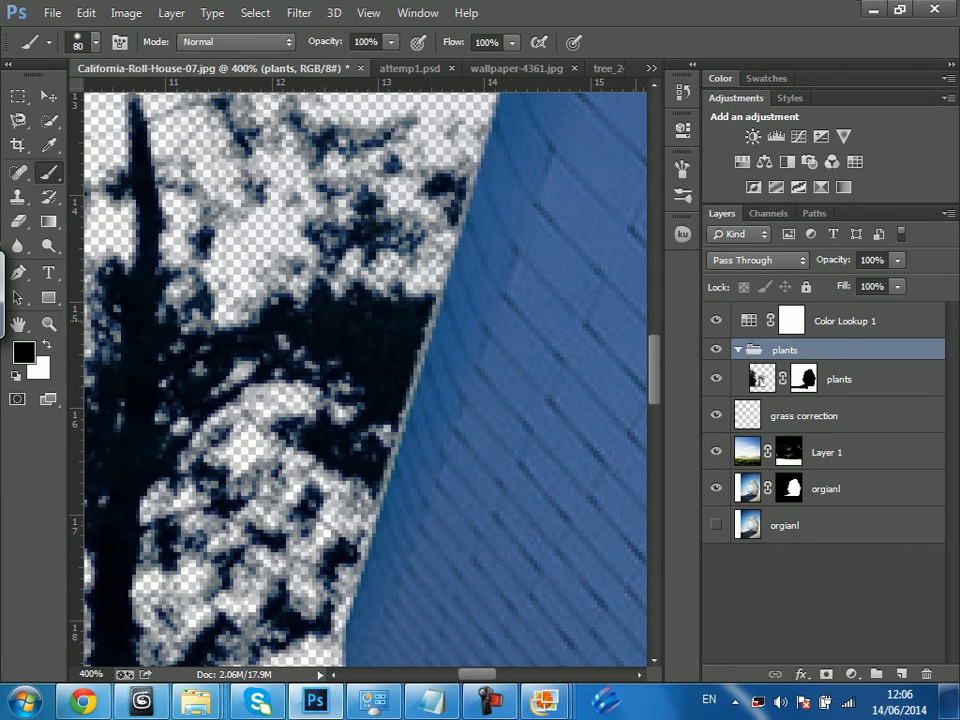
{"action": "left_click", "coordinate": [762, 378]}
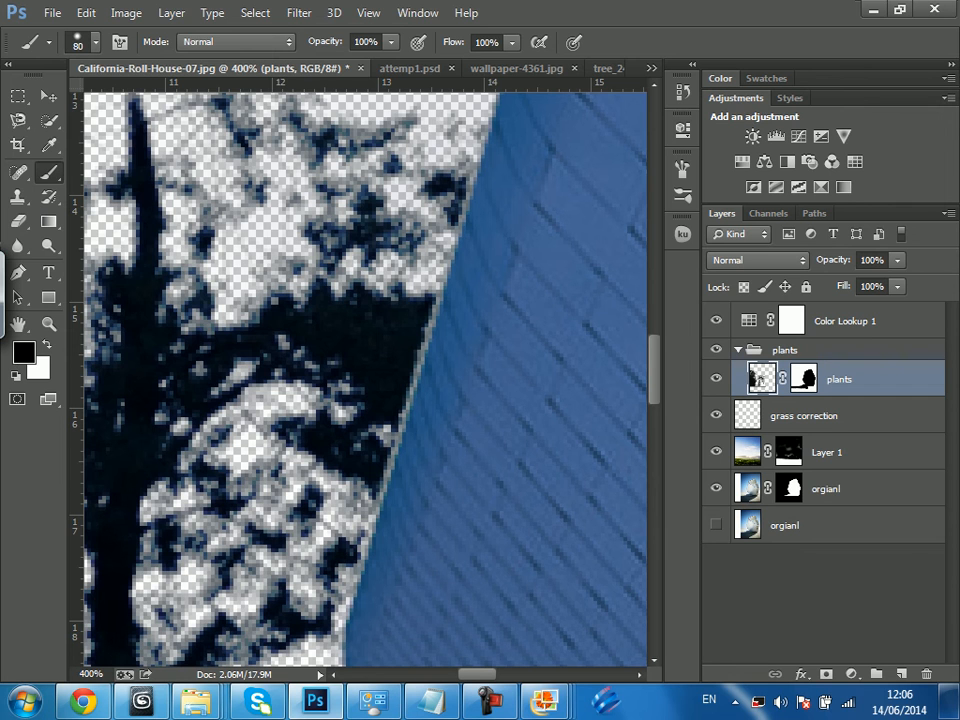
{"action": "left_click", "coordinate": [716, 378]}
{"action": "left_click", "coordinate": [716, 378]}
Start Refine Mask on the plants layer's mask and preview it in Overlay view.
{"action": "left_click", "coordinate": [804, 378]}
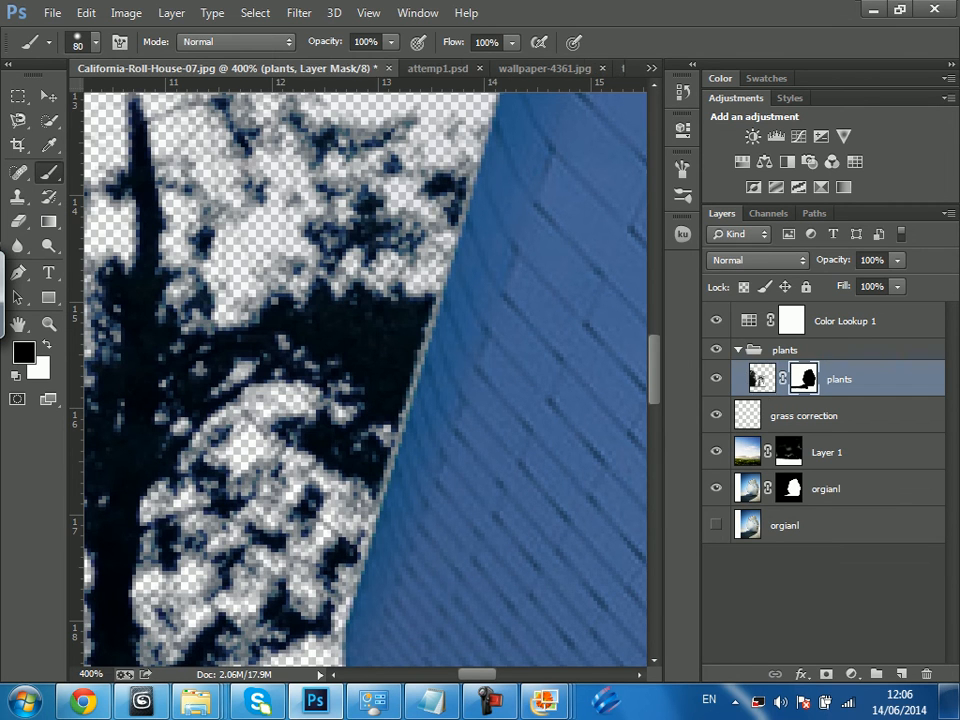
{"action": "double_click", "coordinate": [804, 378]}
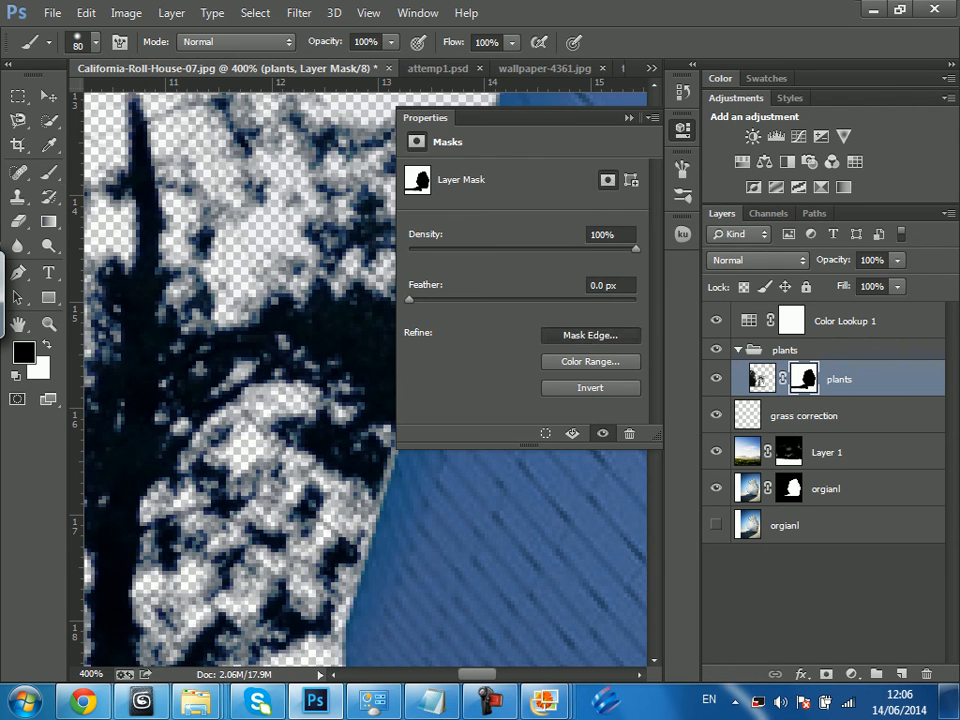
{"action": "key", "text": "alt+ctrl+r"}
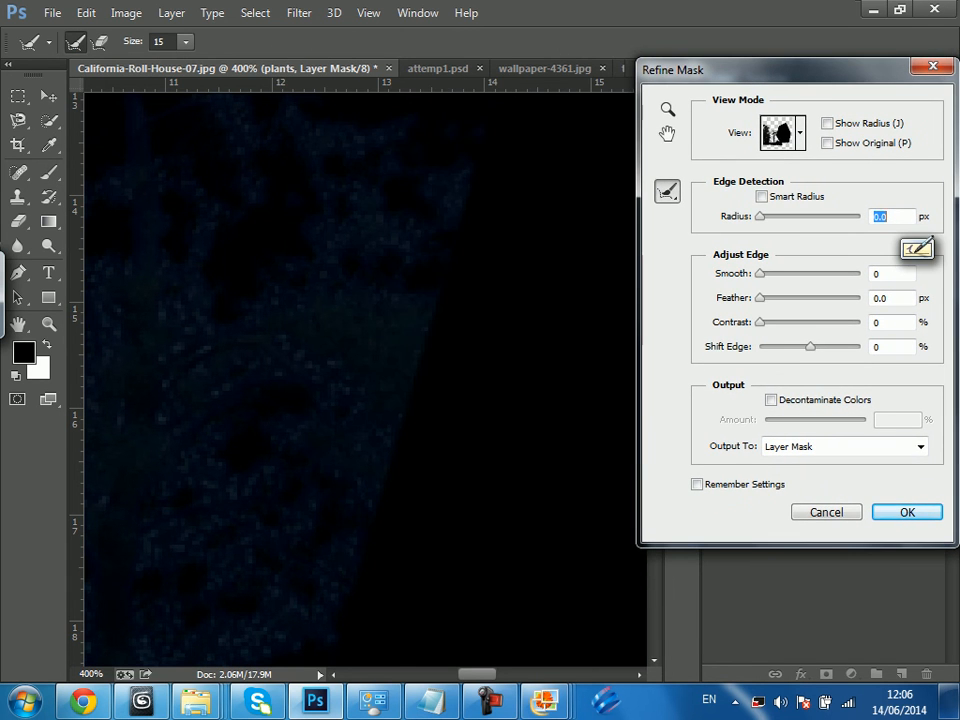
{"action": "left_click", "coordinate": [783, 132]}
{"action": "key", "text": "Up"}
{"action": "key", "text": "Up"}
{"action": "key", "text": "Down"}
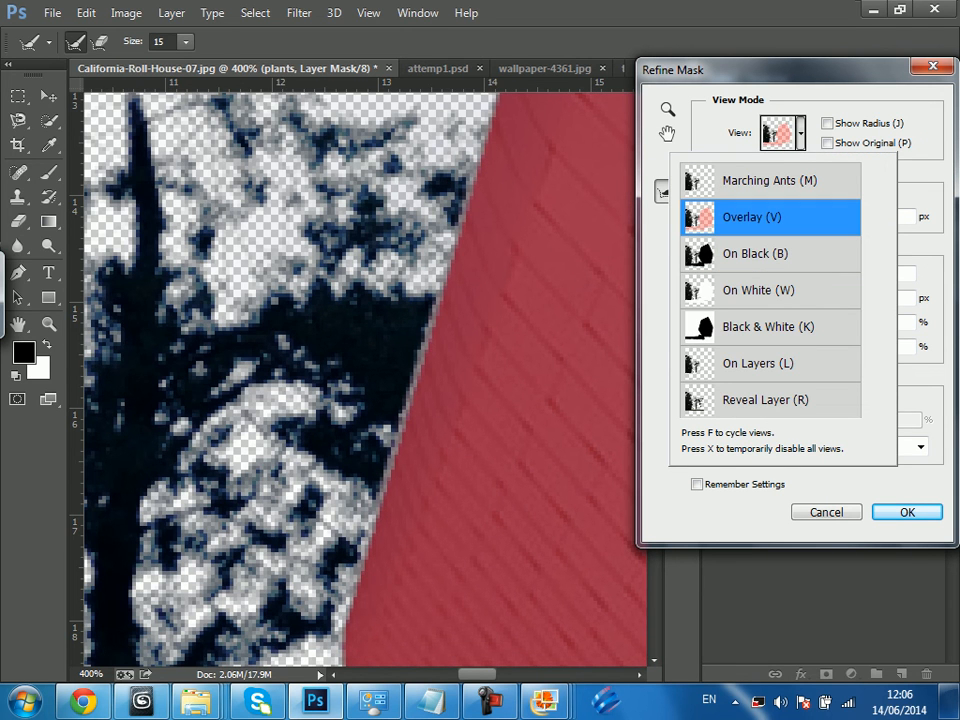
{"action": "key", "text": "Return"}
Set the plants mask's Shift Edge to +81% and apply the refinement to close the gap along the facade.
{"action": "left_click_drag", "start_coordinate": [809, 346], "coordinate": [846, 346]}
{"action": "key", "text": "Up"}
{"action": "key", "text": "Up"}
{"action": "key", "text": "Up"}
{"action": "key", "text": "Up"}
{"action": "key", "text": "Up"}
{"action": "key", "text": "Up"}
{"action": "key", "text": "Up"}
{"action": "key", "text": "Up"}
{"action": "key", "text": "Up"}
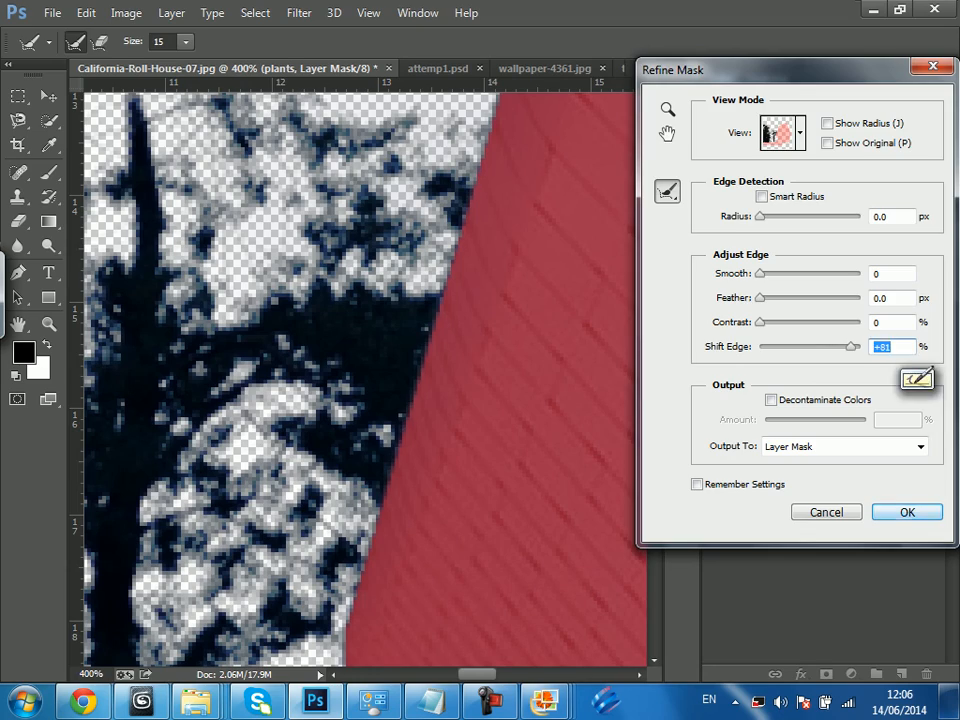
{"action": "key", "text": "Return"}
{"action": "key", "text": "ctrl+minus"}
{"action": "key", "text": "ctrl+minus"}
{"action": "key", "text": "ctrl+minus"}
{"action": "key", "text": "ctrl+minus"}
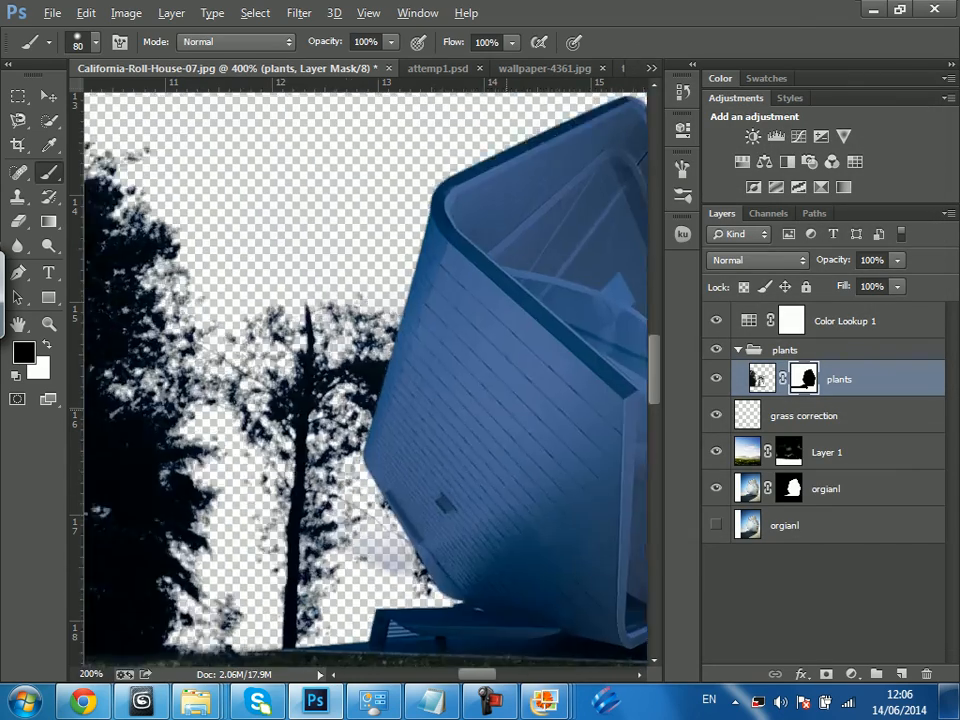
{"action": "key", "text": "ctrl+plus"}
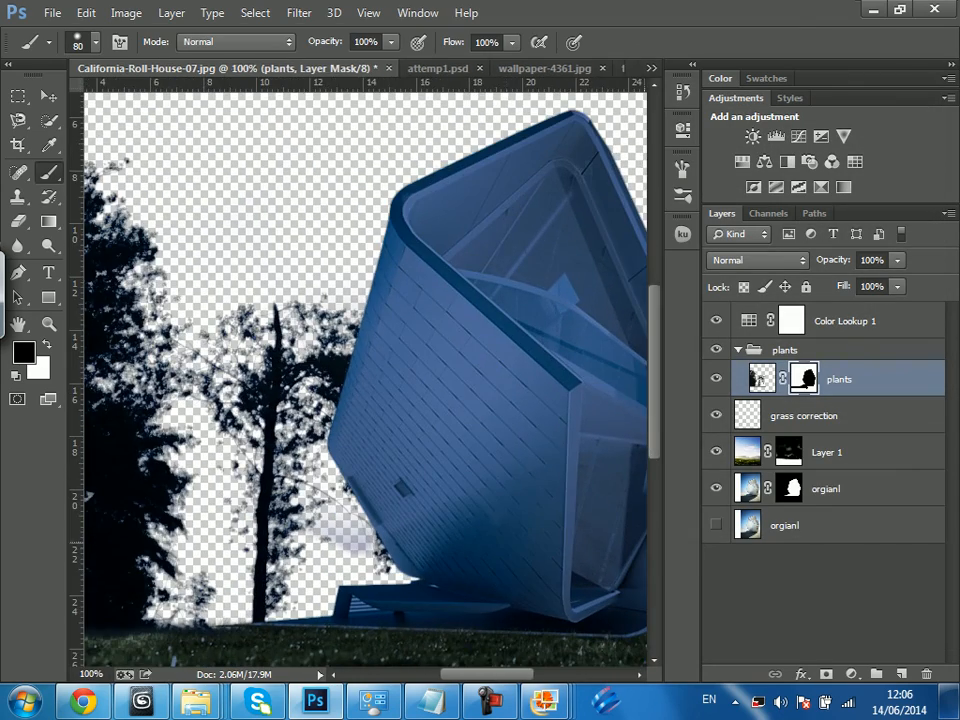
{"action": "left_click_drag", "start_coordinate": [365, 380], "coordinate": [316, 339]}
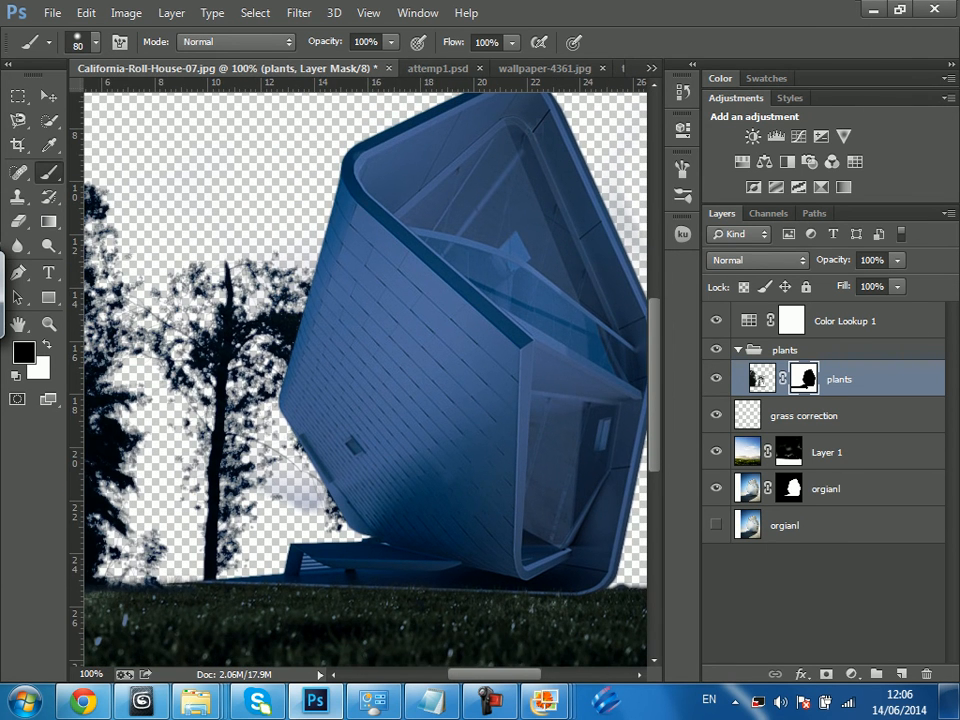
Switch to Windows Explorer and view the reference image Creative_Hub_Exterior1600.jpg in the ref folder of new-viz.
{"action": "mouse_move", "coordinate": [197, 701]}
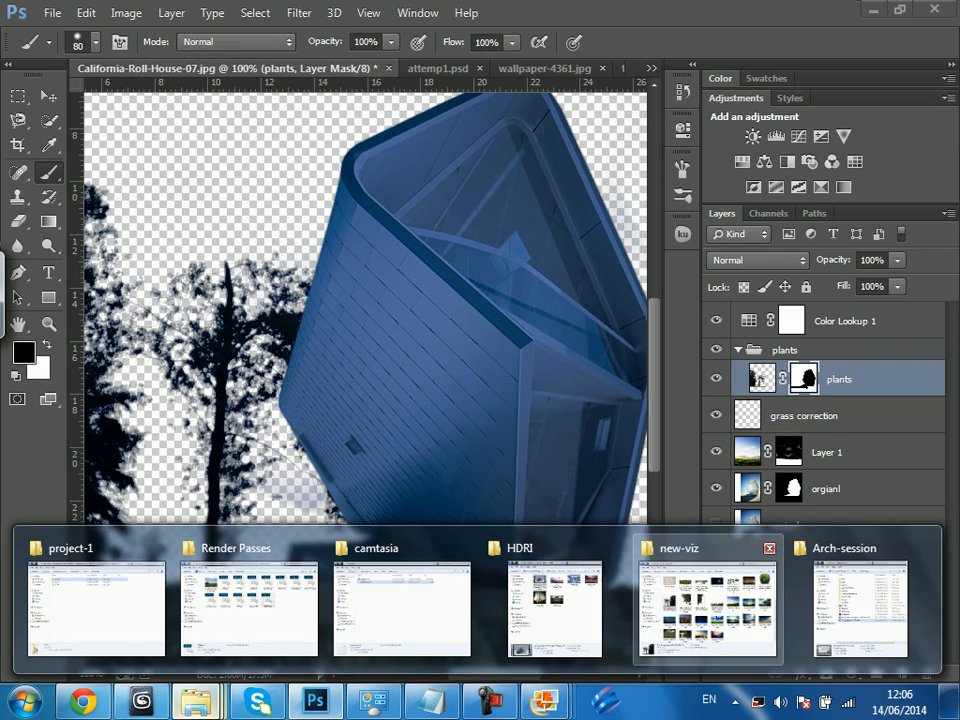
{"action": "left_click", "coordinate": [705, 600]}
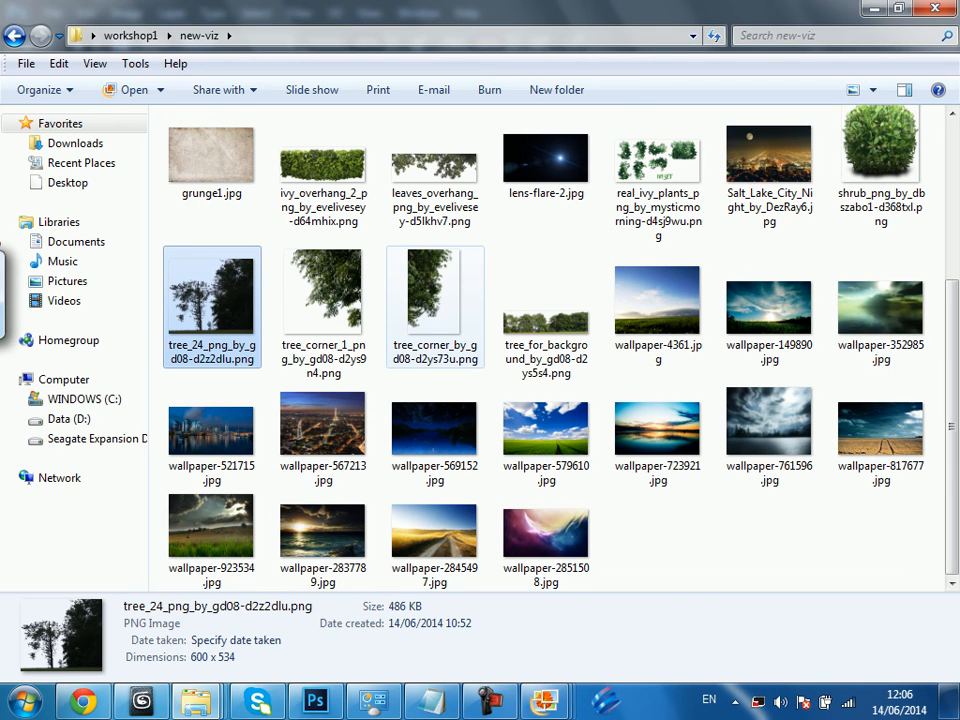
{"action": "left_click", "coordinate": [435, 305]}
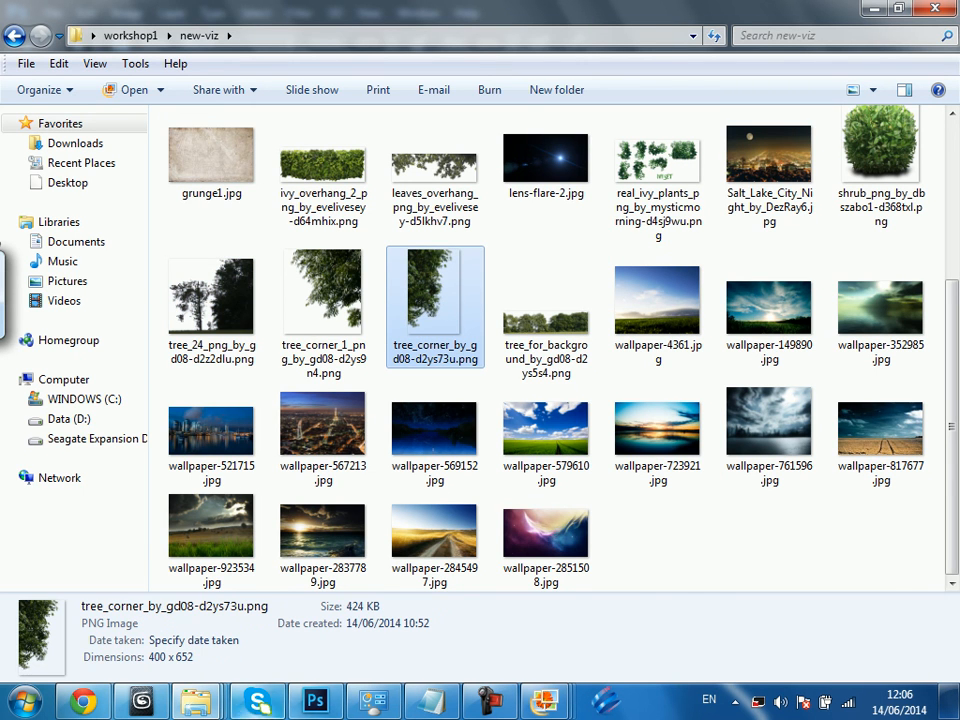
{"action": "mouse_move", "coordinate": [197, 701]}
{"action": "mouse_move", "coordinate": [860, 610]}
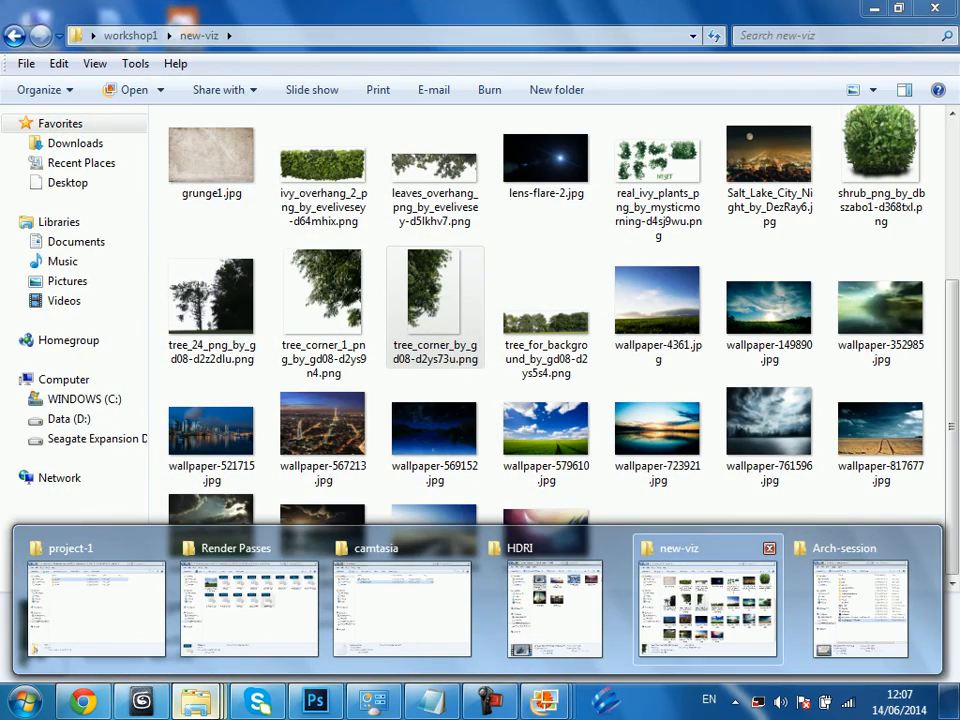
{"action": "left_click", "coordinate": [705, 605]}
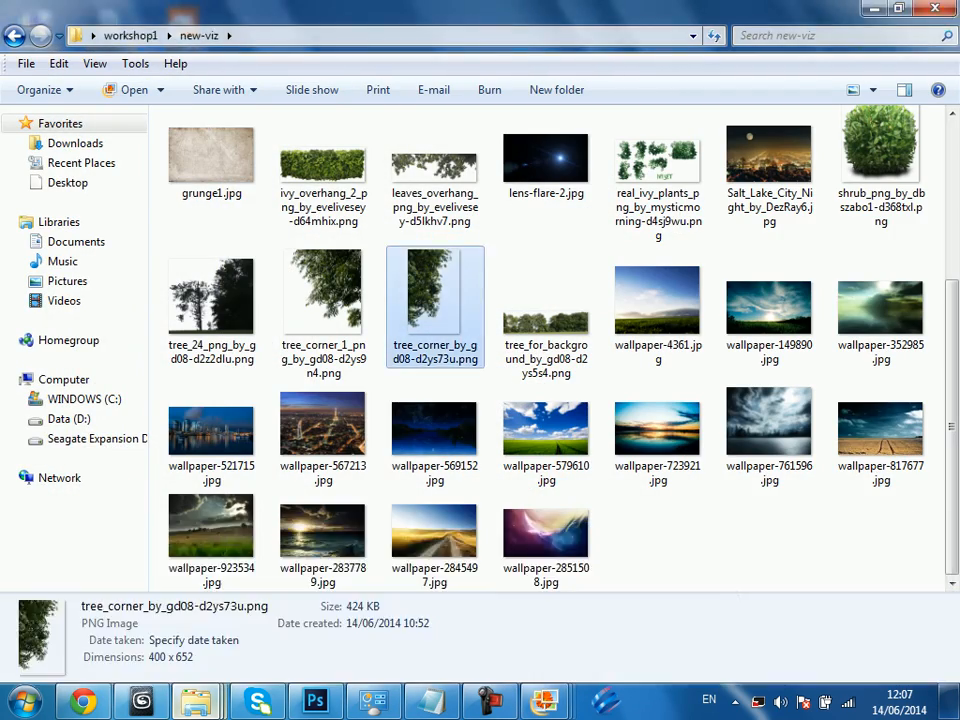
{"action": "key", "text": "BackSpace"}
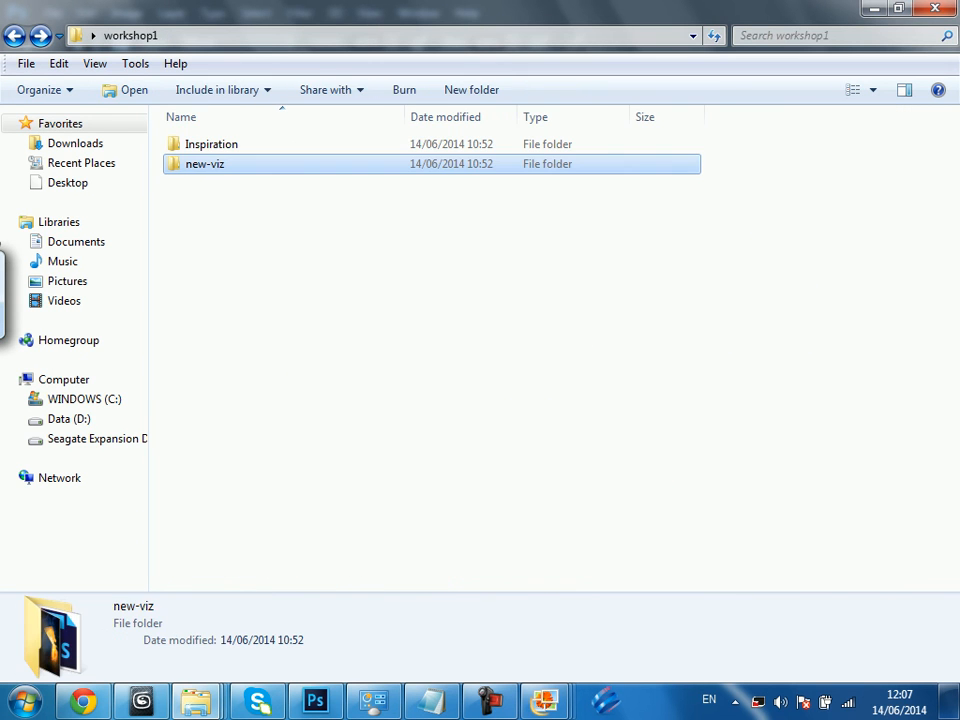
{"action": "double_click", "coordinate": [205, 143]}
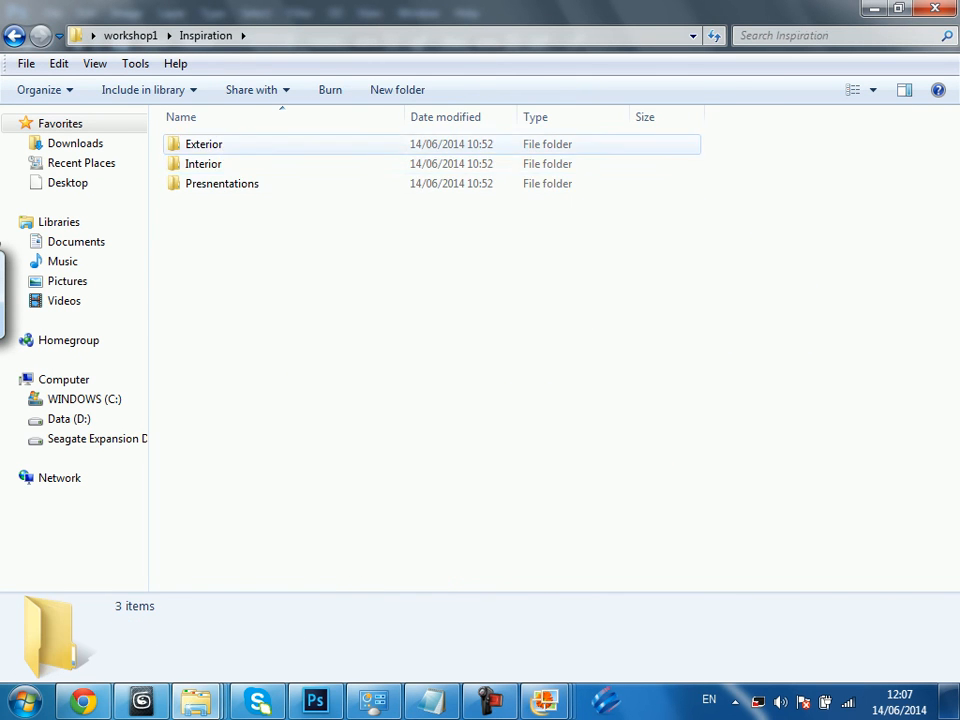
{"action": "key", "text": "BackSpace"}
{"action": "key", "text": "BackSpace"}
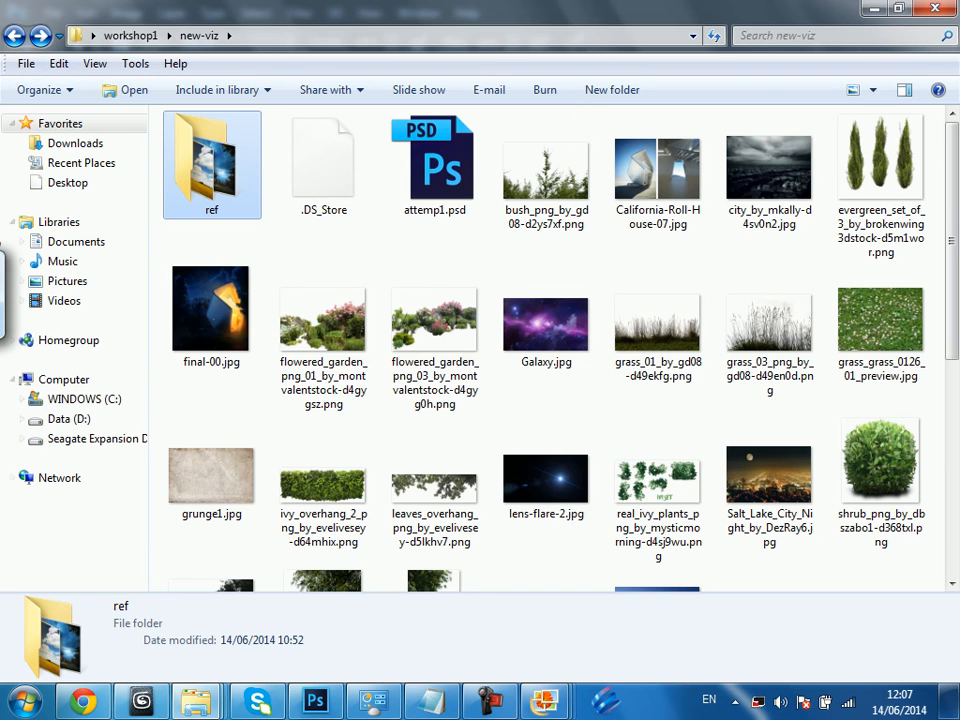
{"action": "key", "text": "Return"}
{"action": "left_click", "coordinate": [220, 288]}
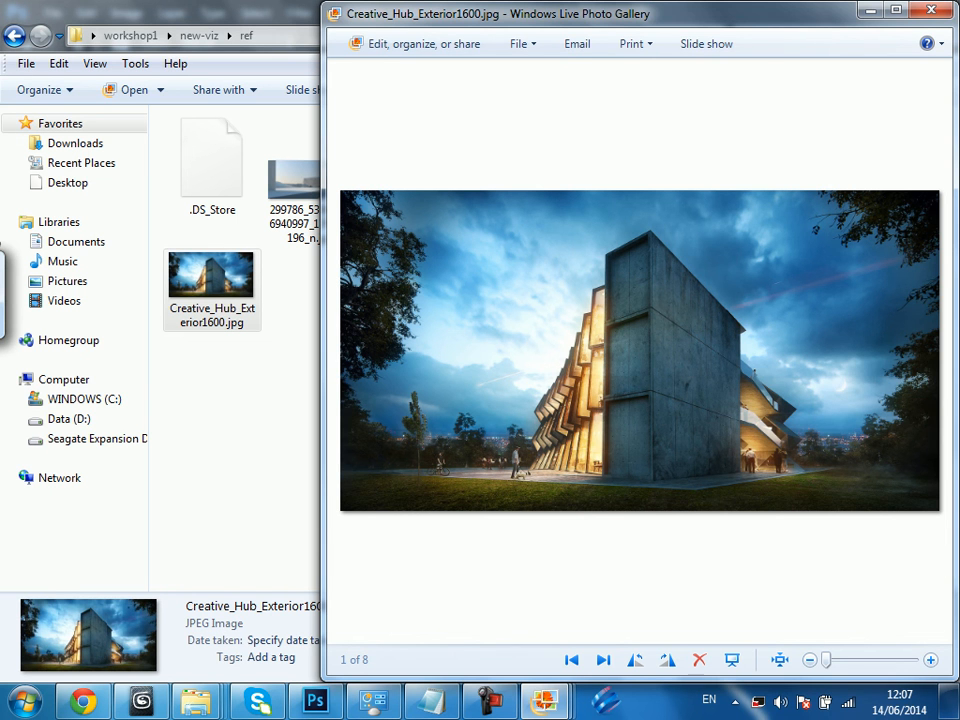
{"action": "left_click", "coordinate": [869, 10]}
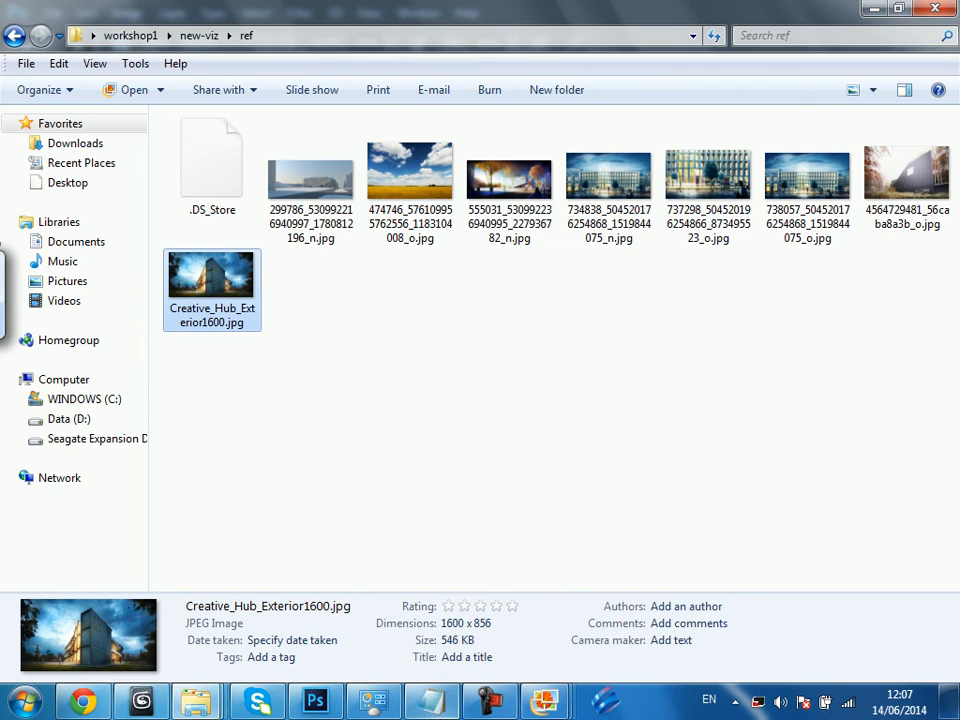
Switch back to Photoshop and view the whole composition.
{"action": "left_click", "coordinate": [315, 700]}
{"action": "key", "text": "ctrl+minus"}
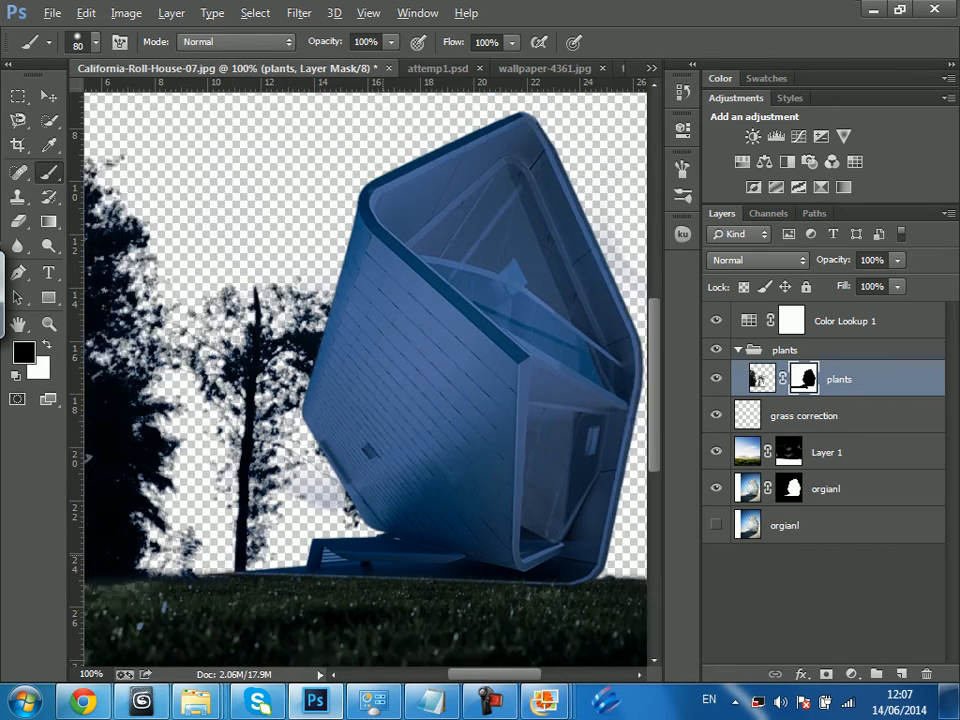
{"action": "key", "text": "ctrl+minus"}
{"action": "key", "text": "ctrl+plus"}
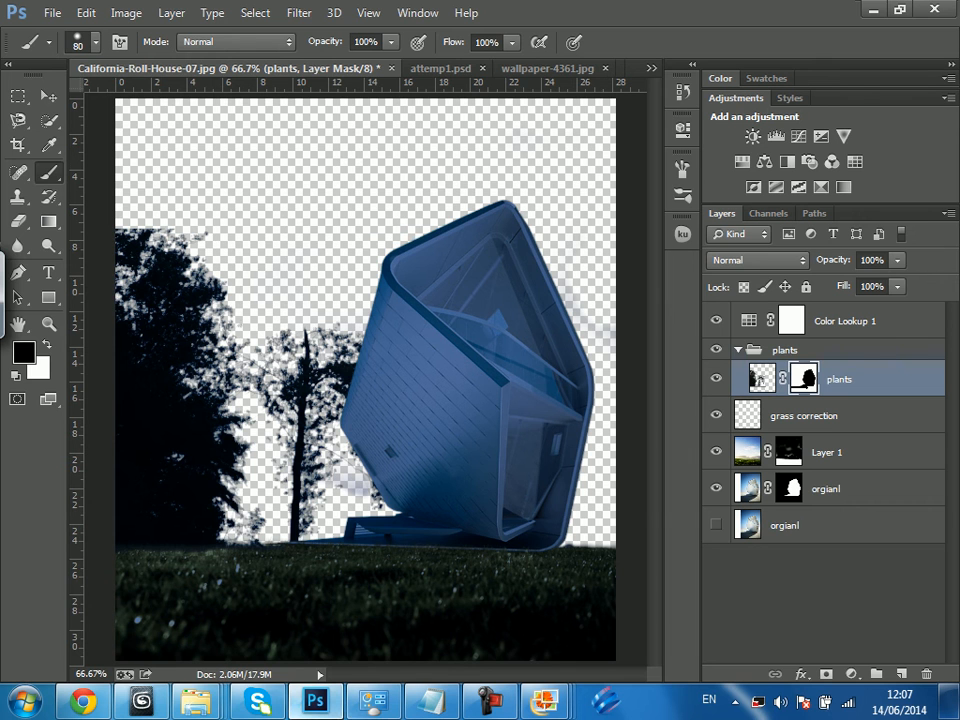
Return to the new-viz folder in Windows Explorer and preview the tree corner PNG images.
{"action": "mouse_move", "coordinate": [196, 700]}
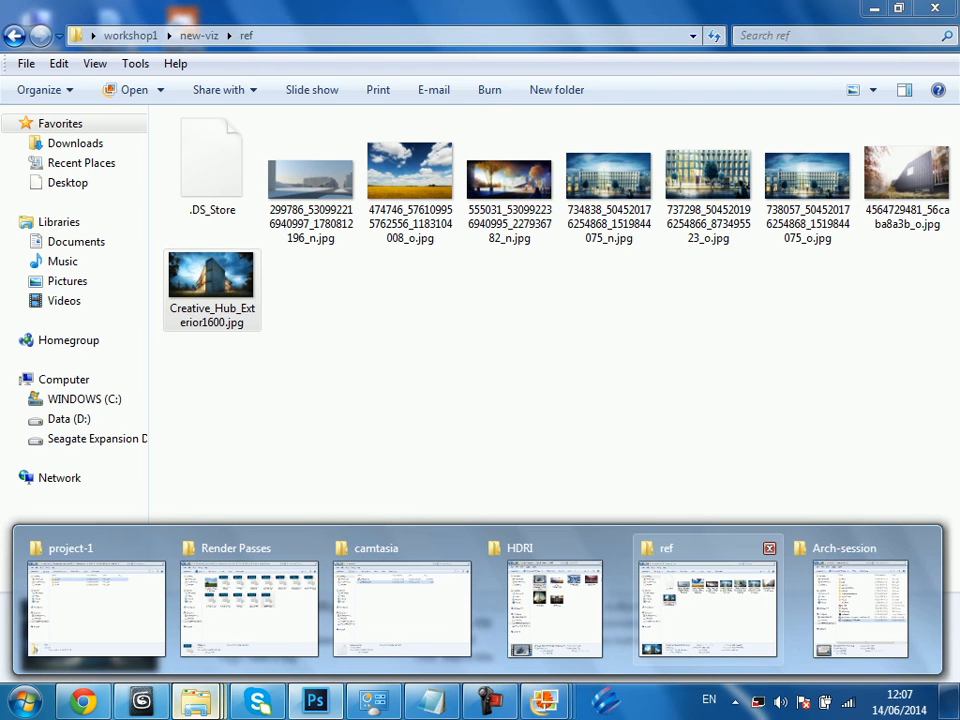
{"action": "left_click", "coordinate": [707, 605]}
{"action": "left_click", "coordinate": [205, 35]}
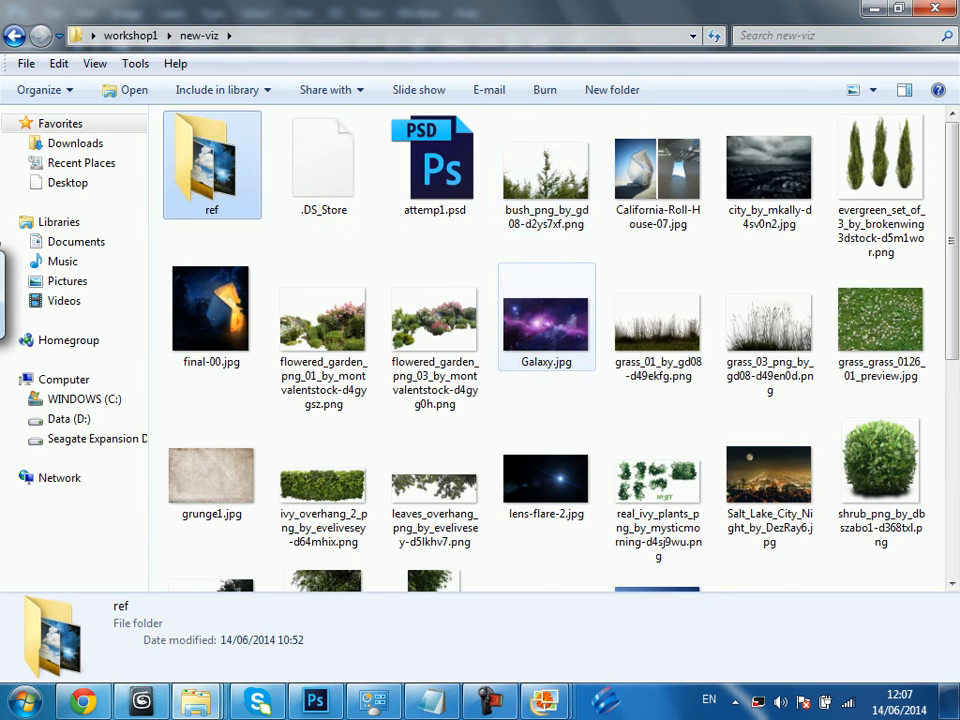
{"action": "left_click", "coordinate": [547, 178]}
{"action": "left_click_drag", "start_coordinate": [951, 189], "coordinate": [951, 247]}
{"action": "scroll", "coordinate": [760, 235], "scroll_direction": "down", "scroll_amount": 3}
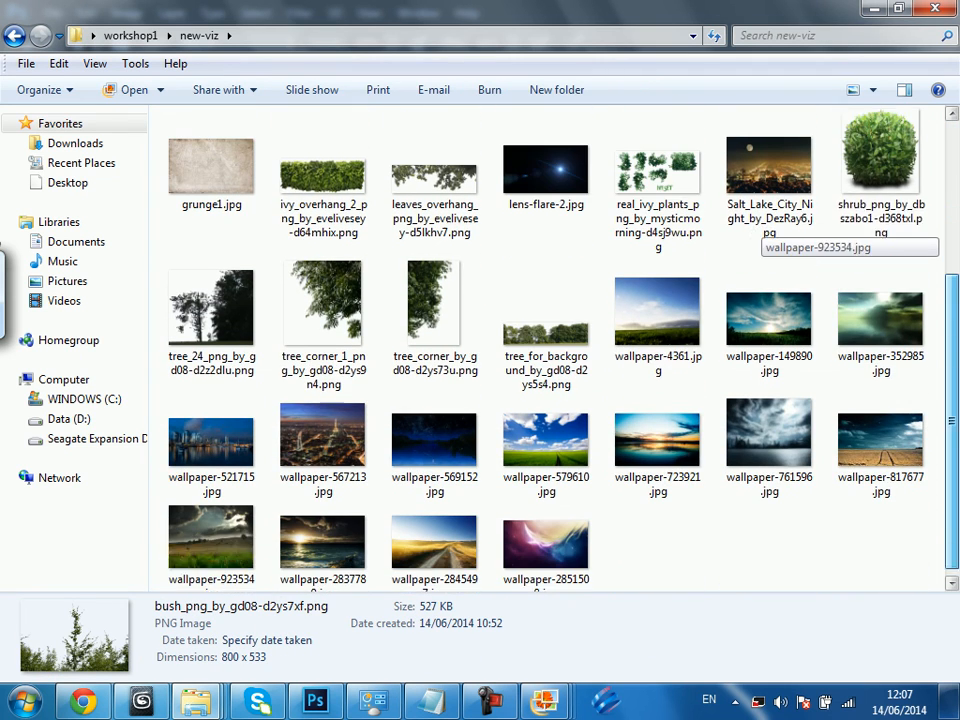
{"action": "left_click", "coordinate": [340, 300]}
{"action": "double_click", "coordinate": [433, 300]}
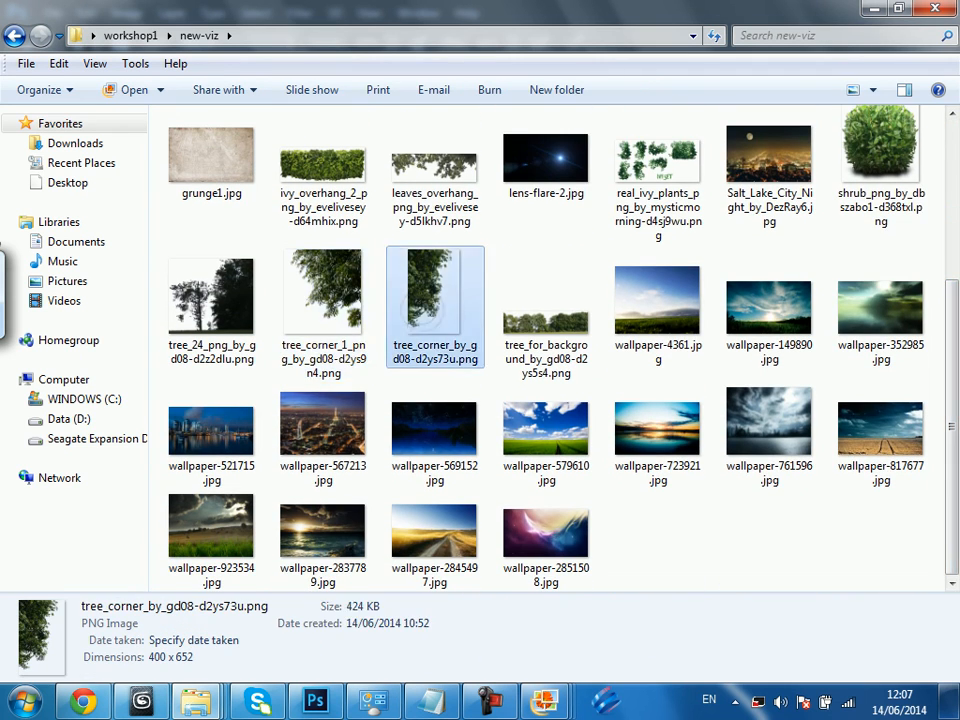
{"action": "key", "text": "Left"}
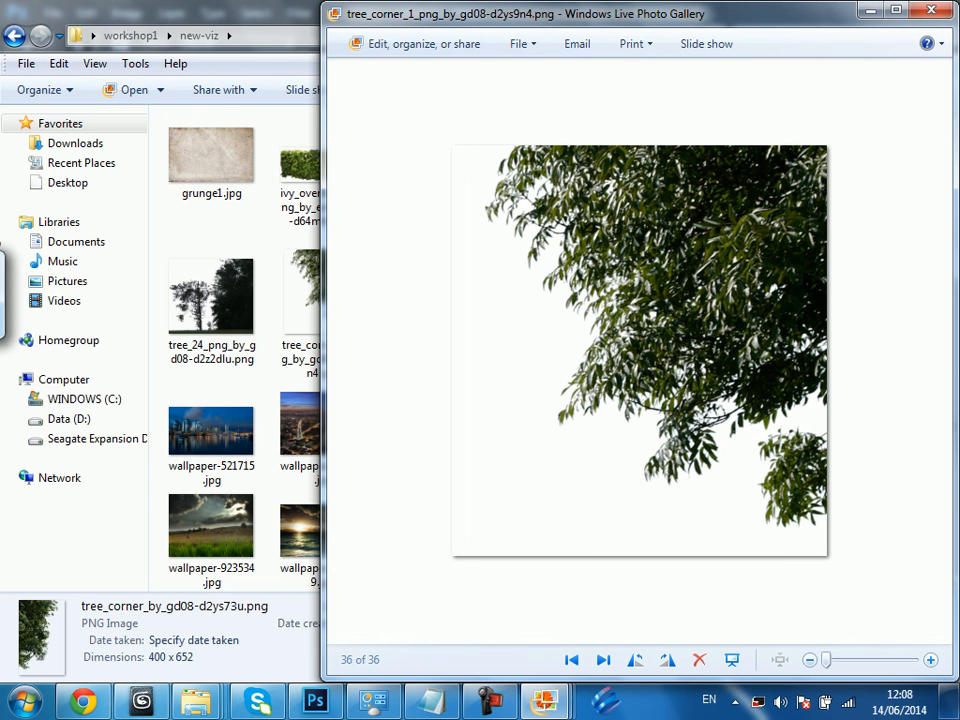
{"action": "left_click", "coordinate": [930, 10]}
Place tree_corner_1_png_by_gd08-d2ys9n4.png into the Photoshop composition at 100% scale and rasterize its layer.
{"action": "left_click_drag", "start_coordinate": [323, 300], "coordinate": [428, 244]}
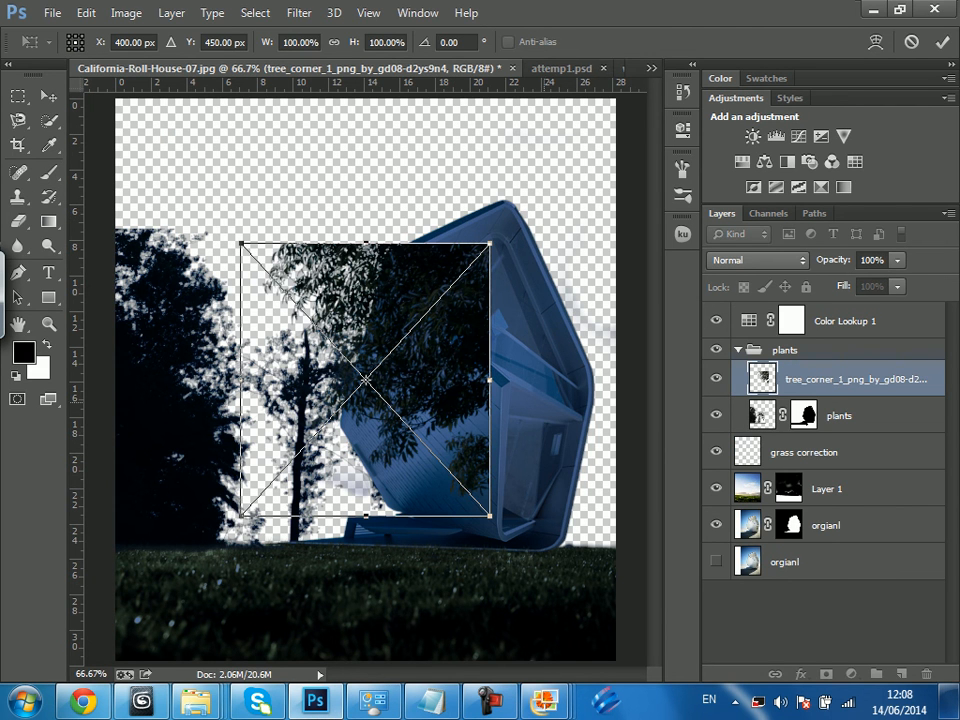
{"action": "key", "text": "Return"}
{"action": "left_click", "coordinate": [48, 172]}
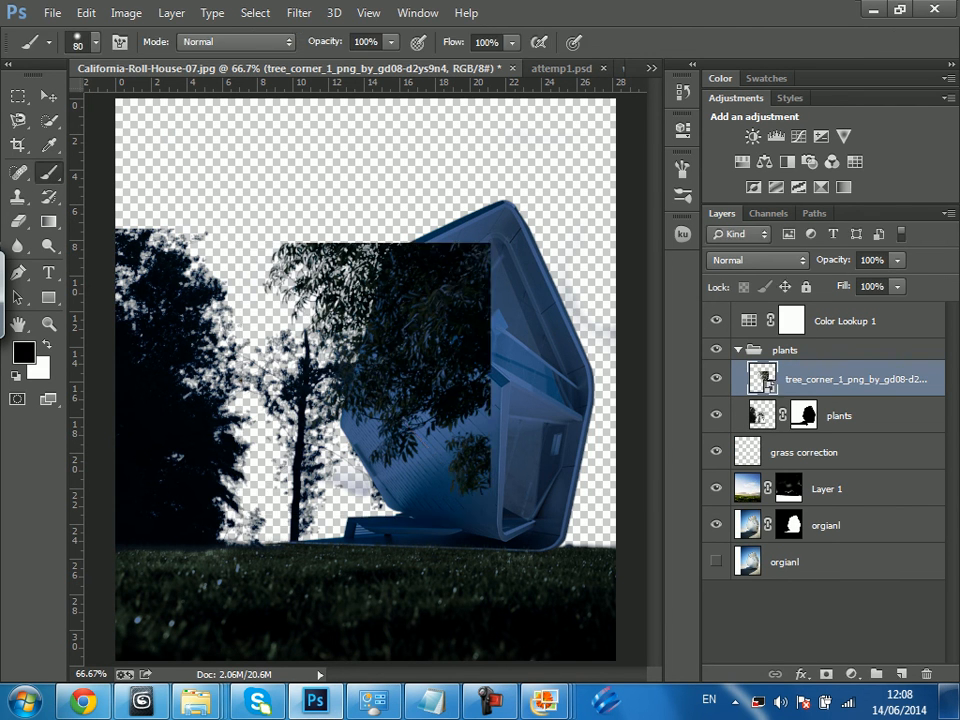
{"action": "right_click", "coordinate": [797, 379]}
{"action": "left_click", "coordinate": [443, 281]}
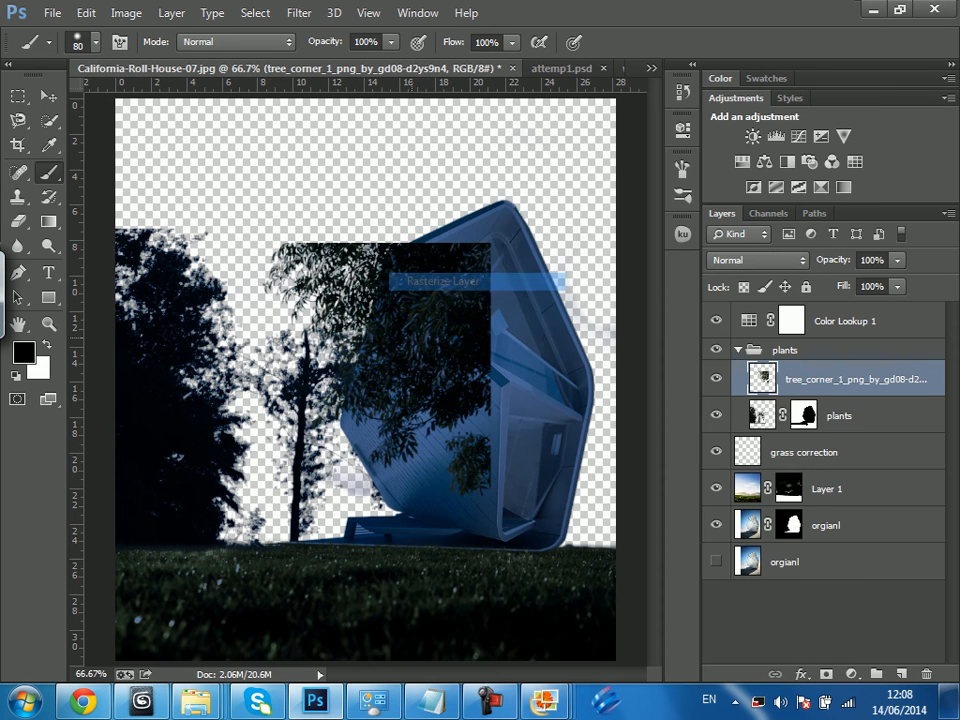
Move the tree corner foliage into the upper-right corner of the image so it overlaps the top of the house.
{"action": "left_click_drag", "start_coordinate": [443, 281], "coordinate": [629, 167]}
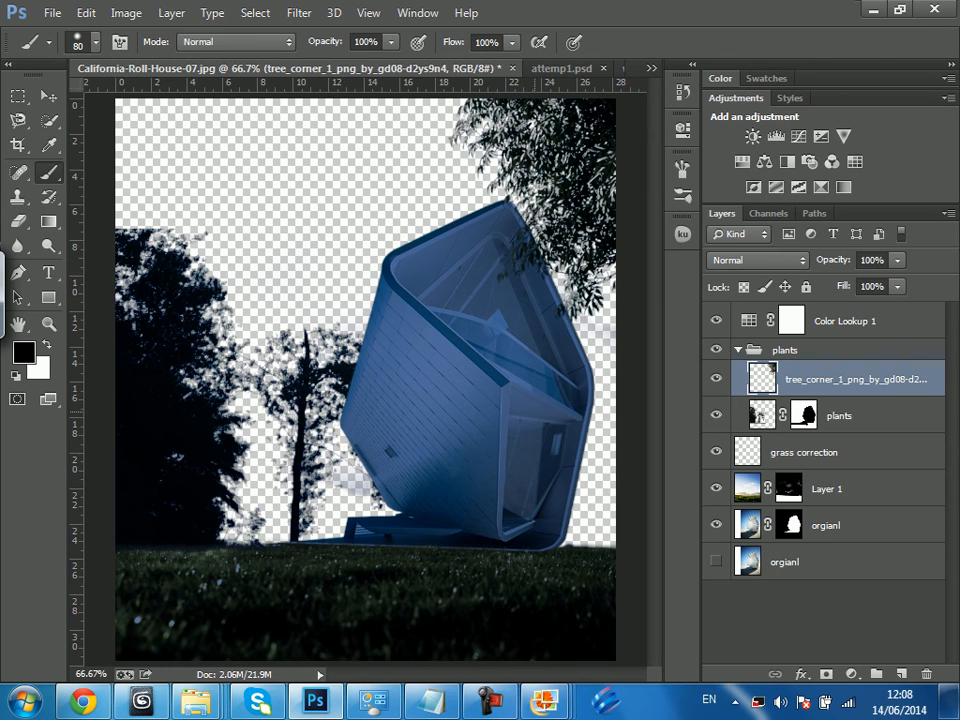
{"action": "key", "text": "ctrl+minus"}
{"action": "key", "text": "ctrl+plus"}
Add an empty layer above Color Lookup 1 and name it expalinn.
{"action": "left_click", "coordinate": [820, 349]}
{"action": "key", "text": "ctrl+shift+alt+n"}
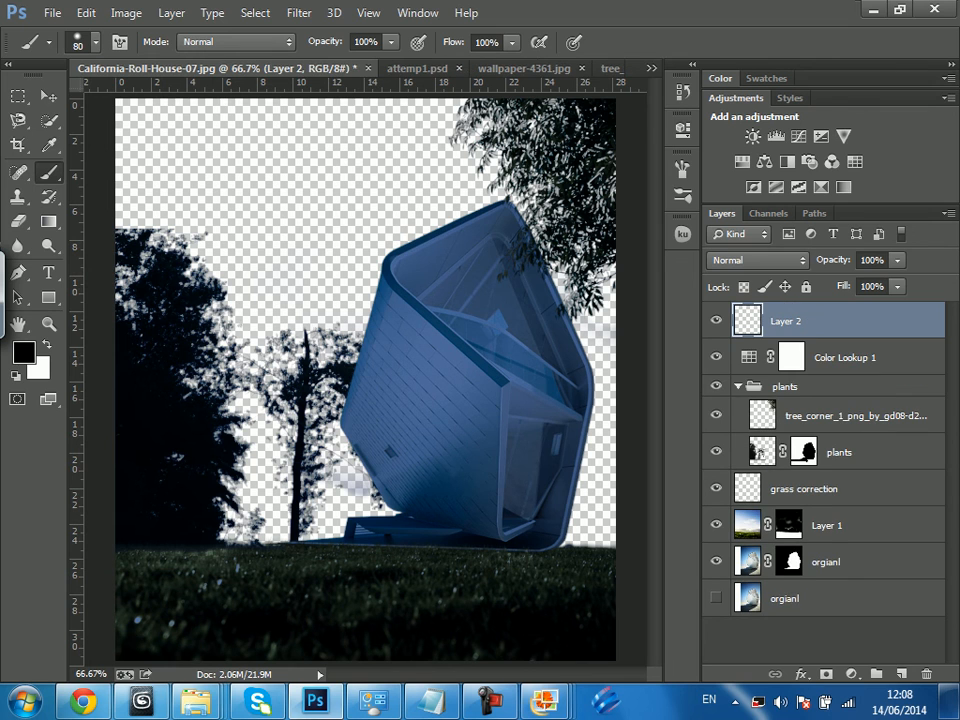
{"action": "double_click", "coordinate": [786, 321]}
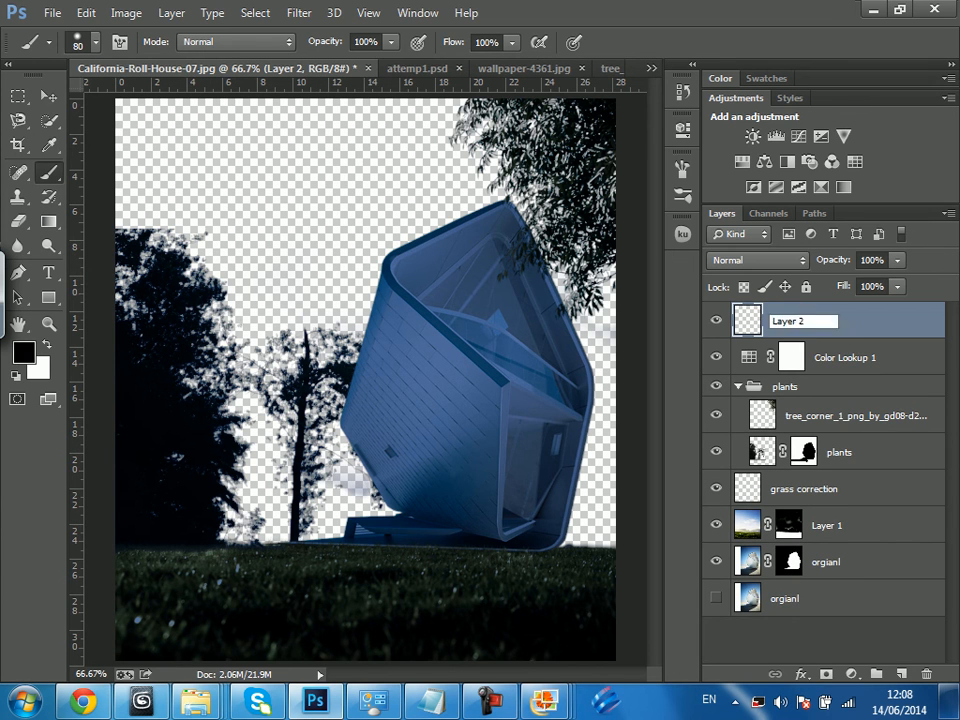
{"action": "type", "text": "expalinn"}
{"action": "key", "text": "Return"}
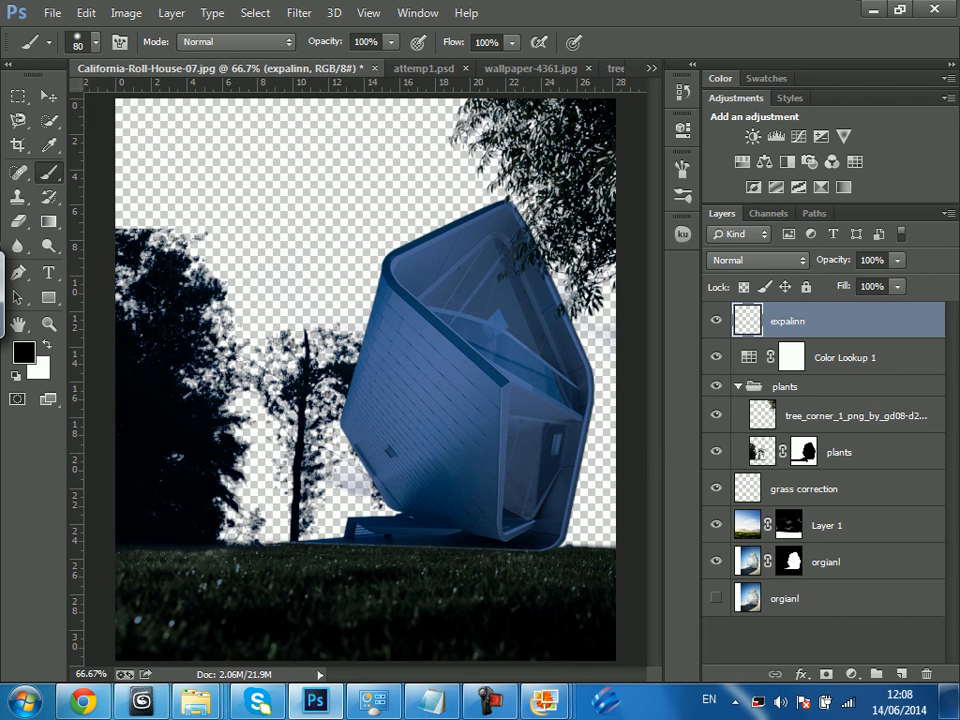
Paint a downward arrow to the small tree beside the house on the expalinn layer, using red ff0000 and a size 9 brush.
{"action": "left_click", "coordinate": [24, 352]}
{"action": "left_click_drag", "start_coordinate": [472, 178], "coordinate": [479, 167]}
{"action": "left_click", "coordinate": [667, 158]}
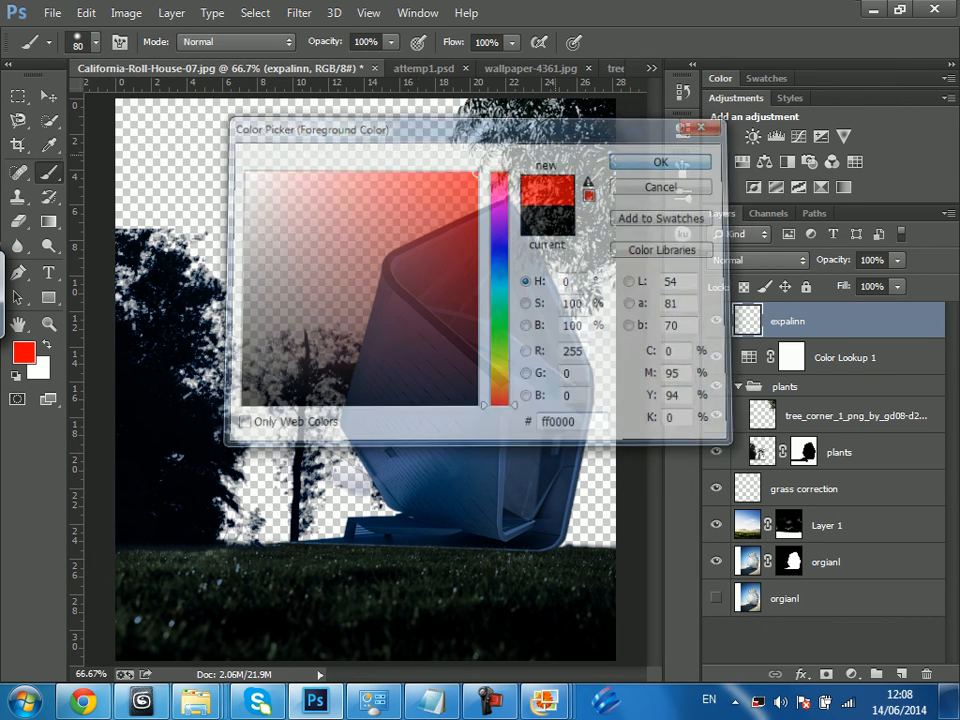
{"action": "key", "text": "bracketleft"}
{"action": "key", "text": "bracketleft"}
{"action": "key", "text": "bracketleft"}
{"action": "key", "text": "bracketleft"}
{"action": "key", "text": "bracketleft"}
{"action": "key", "text": "bracketleft"}
{"action": "key", "text": "bracketleft"}
{"action": "key", "text": "bracketleft"}
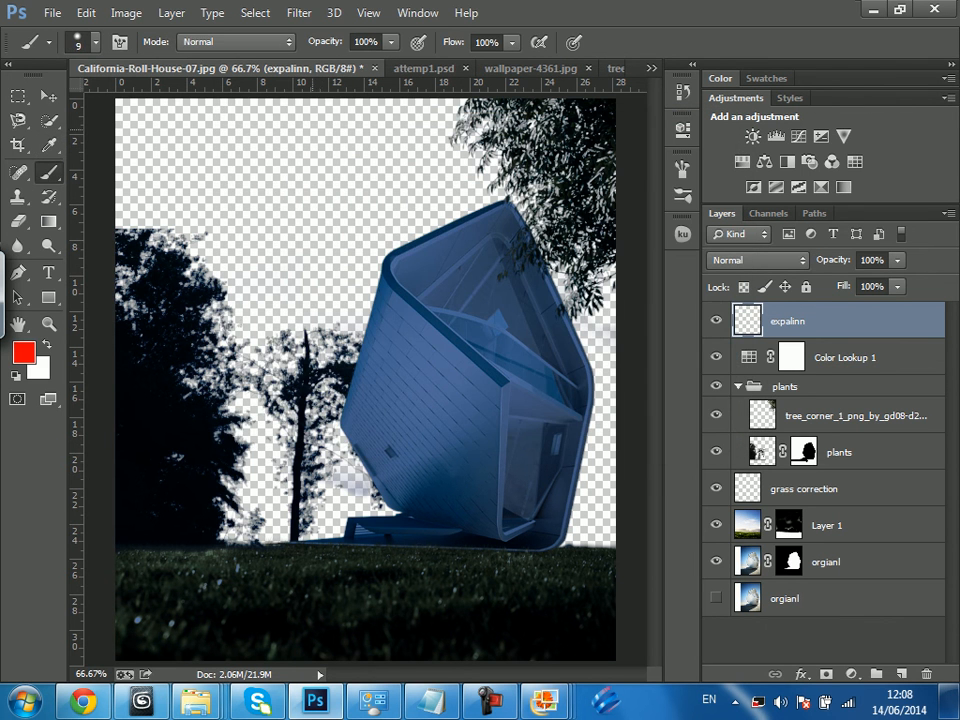
{"action": "left_click_drag", "start_coordinate": [303, 110], "coordinate": [310, 365]}
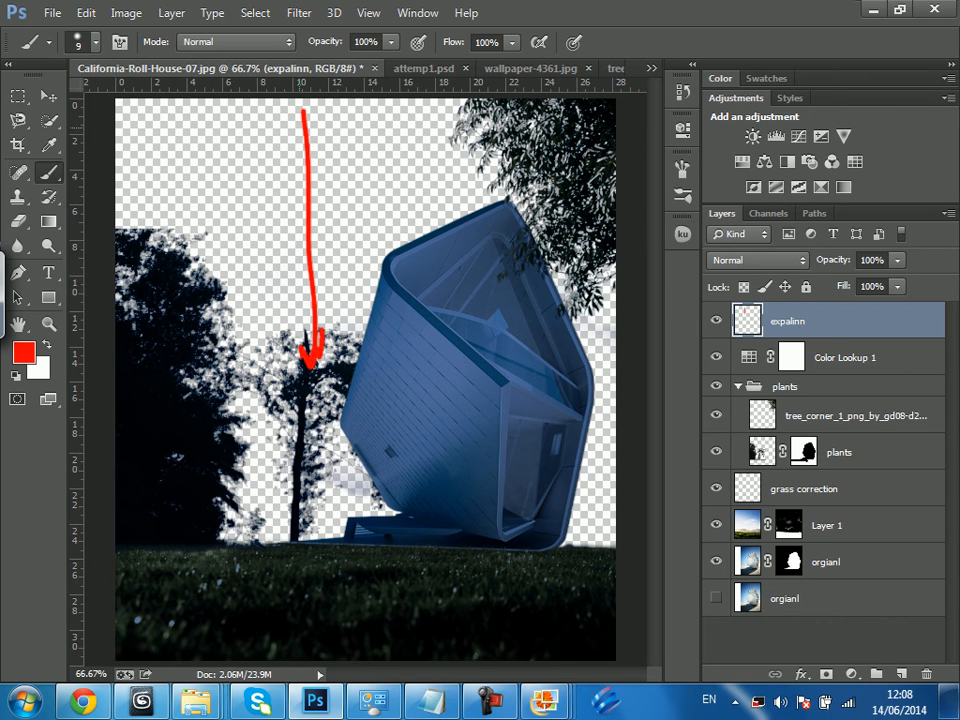
Paint a red arrowhead on the upper end of the arrow so it points both ways.
{"action": "left_click_drag", "start_coordinate": [292, 130], "coordinate": [302, 102]}
{"action": "left_click_drag", "start_coordinate": [321, 124], "coordinate": [302, 102]}
Switch to the workshop image folders and examine the reference image Creative_Hub_Exterior1600.jpg from the ref folder enlarged.
{"action": "mouse_move", "coordinate": [196, 701]}
{"action": "left_click", "coordinate": [707, 605]}
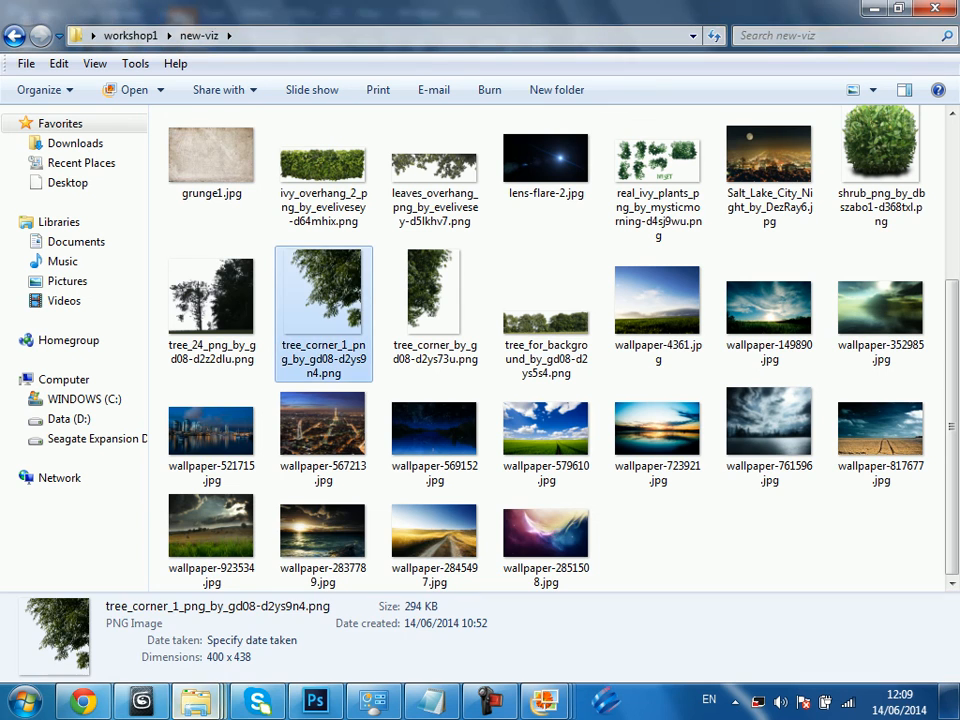
{"action": "left_click", "coordinate": [323, 437]}
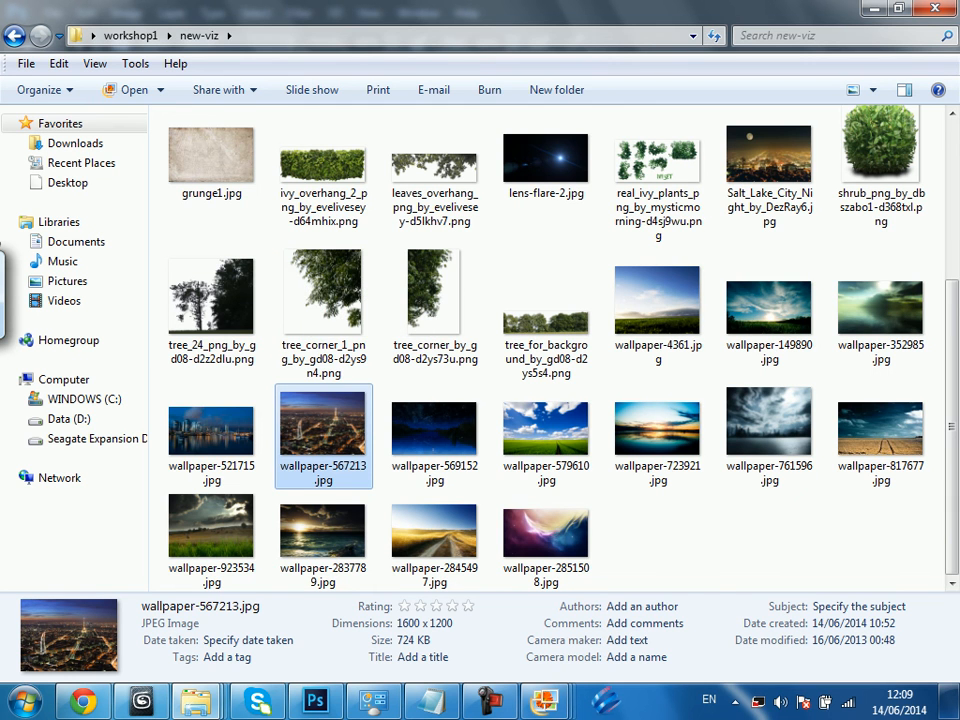
{"action": "key", "text": "BackSpace"}
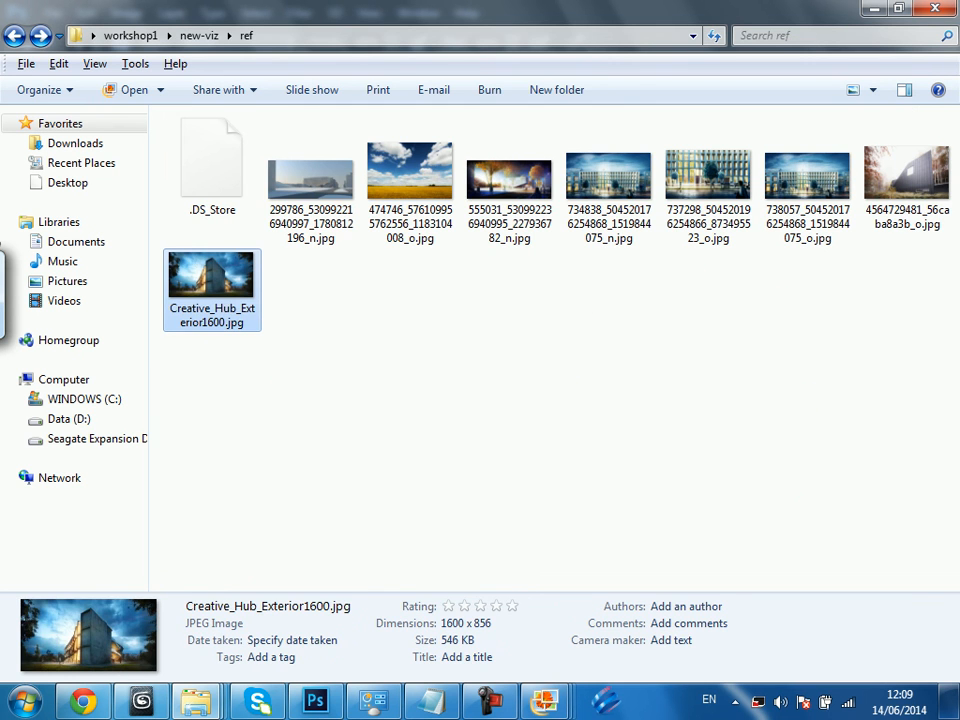
{"action": "left_click", "coordinate": [211, 166]}
{"action": "left_click", "coordinate": [211, 289]}
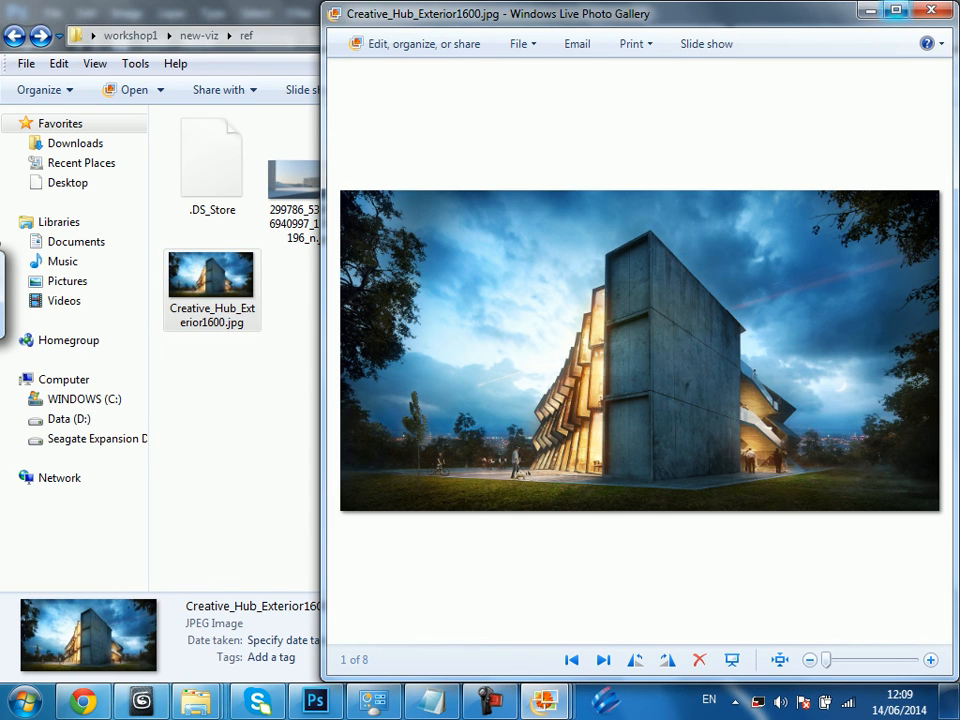
{"action": "double_click", "coordinate": [668, 8]}
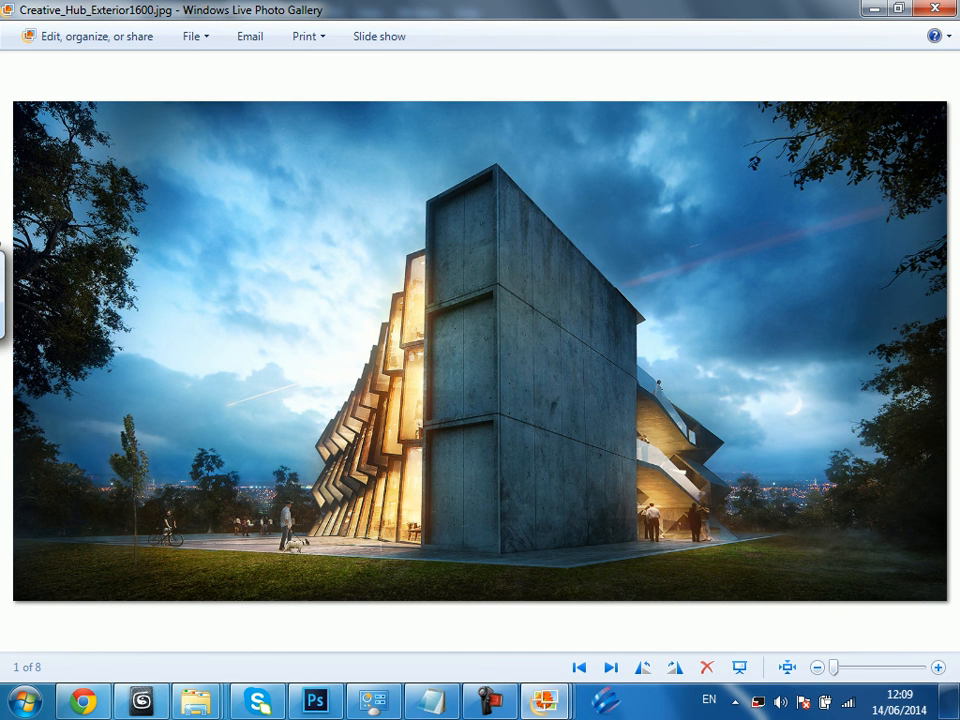
{"action": "scroll", "coordinate": [506, 352], "scroll_direction": "up", "scroll_amount": 2}
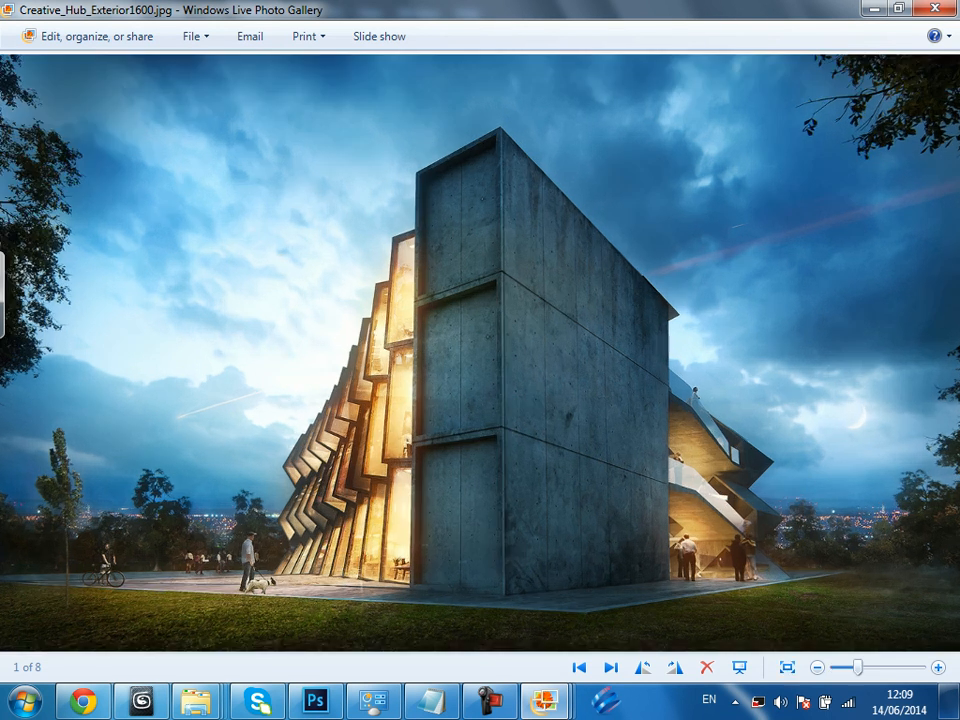
{"action": "scroll", "coordinate": [485, 350], "scroll_direction": "up", "scroll_amount": 1}
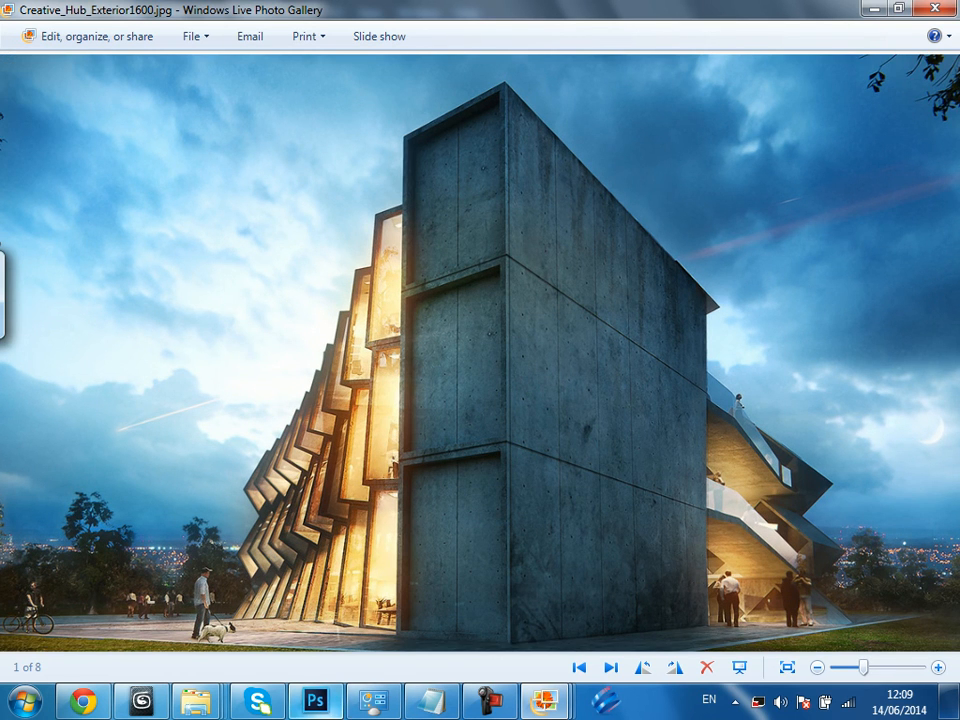
Hide the expalinn layer in Photoshop, and return to the new-viz image folder.
{"action": "left_click", "coordinate": [315, 701]}
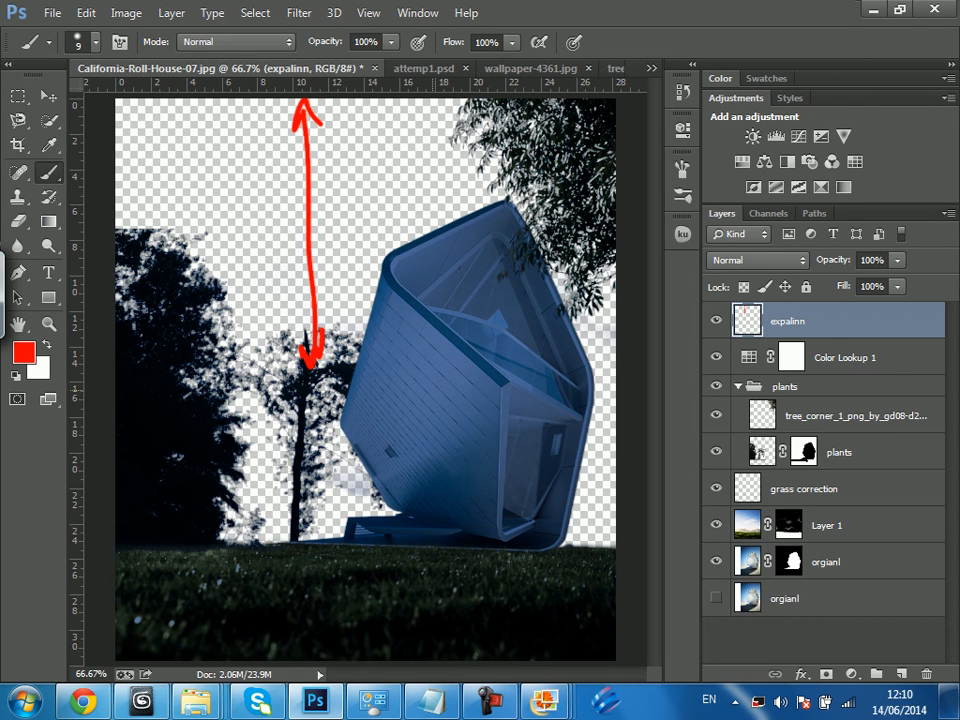
{"action": "left_click", "coordinate": [716, 320]}
{"action": "mouse_move", "coordinate": [196, 700]}
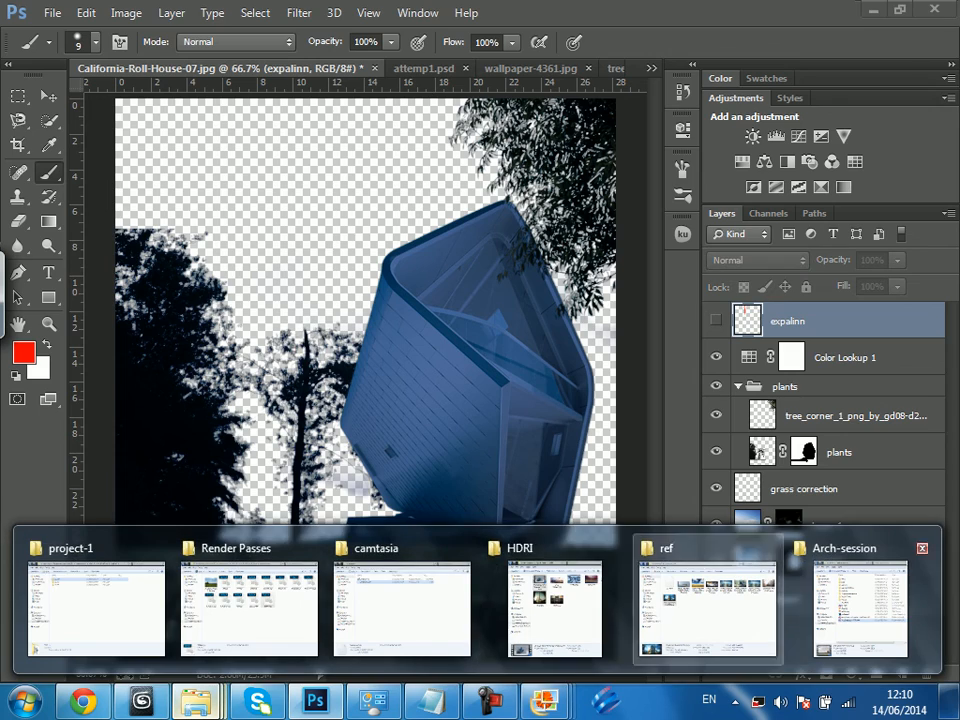
{"action": "mouse_move", "coordinate": [860, 608]}
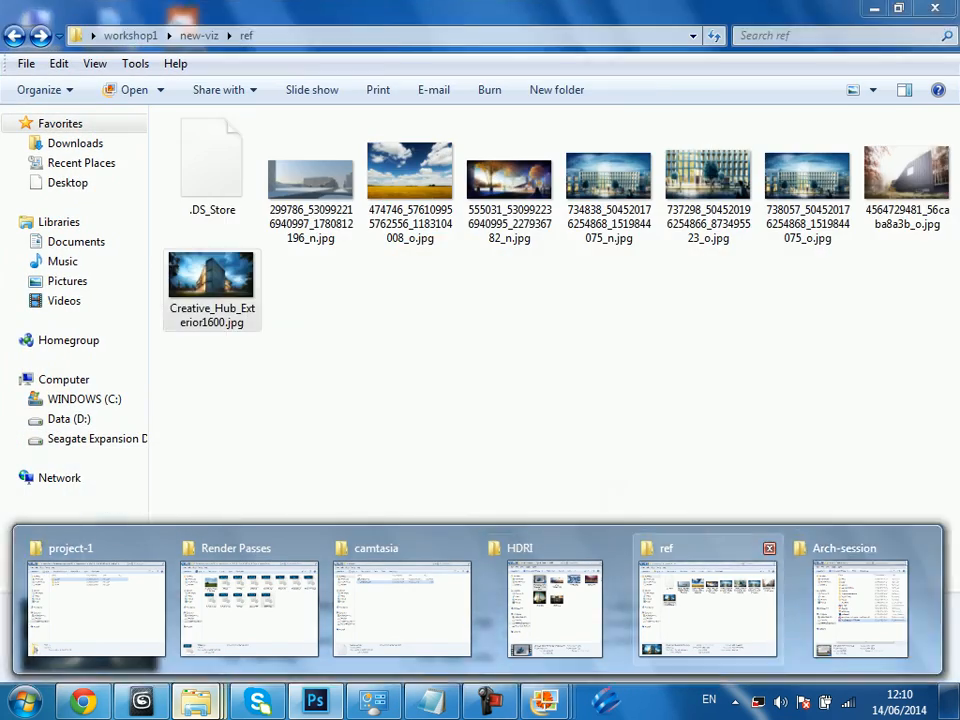
{"action": "left_click", "coordinate": [707, 608]}
{"action": "key", "text": "BackSpace"}
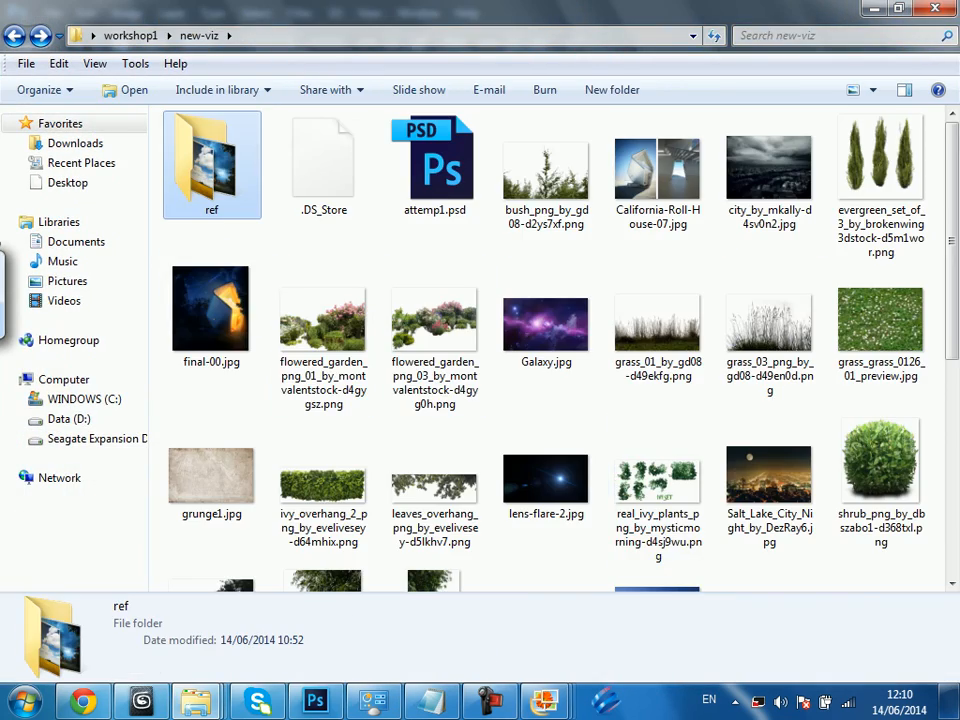
Preview Salt_Lake_City_Night_by_DezRay6.jpg and place it into the Photoshop composition at its default size.
{"action": "left_click", "coordinate": [211, 315]}
{"action": "left_click", "coordinate": [323, 335]}
{"action": "scroll", "coordinate": [800, 300], "scroll_direction": "down", "scroll_amount": 1}
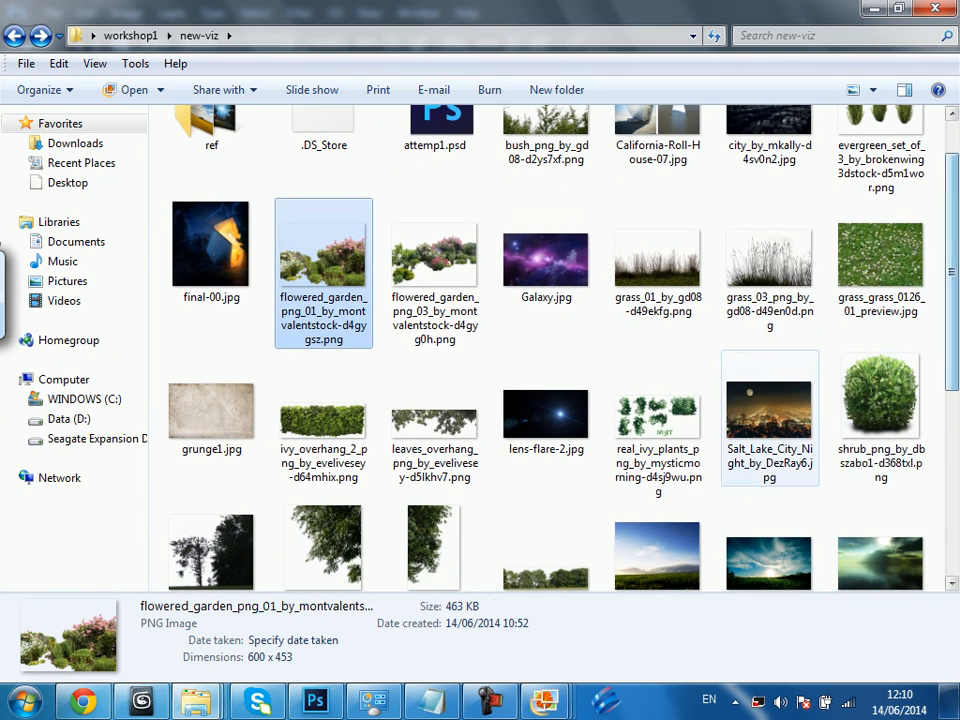
{"action": "left_click", "coordinate": [769, 420]}
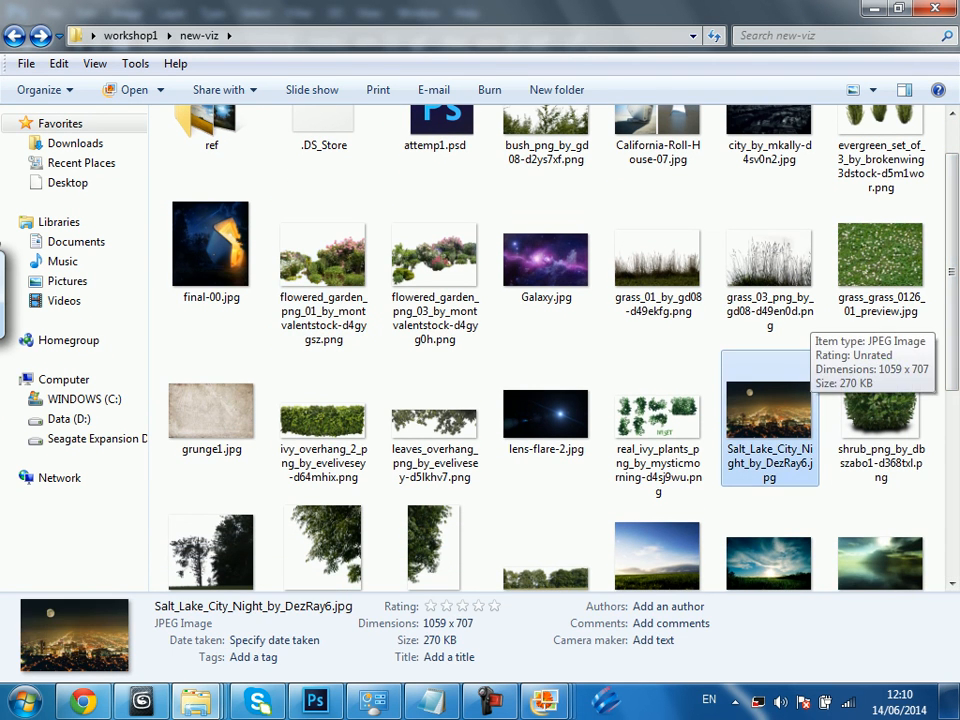
{"action": "double_click", "coordinate": [769, 410]}
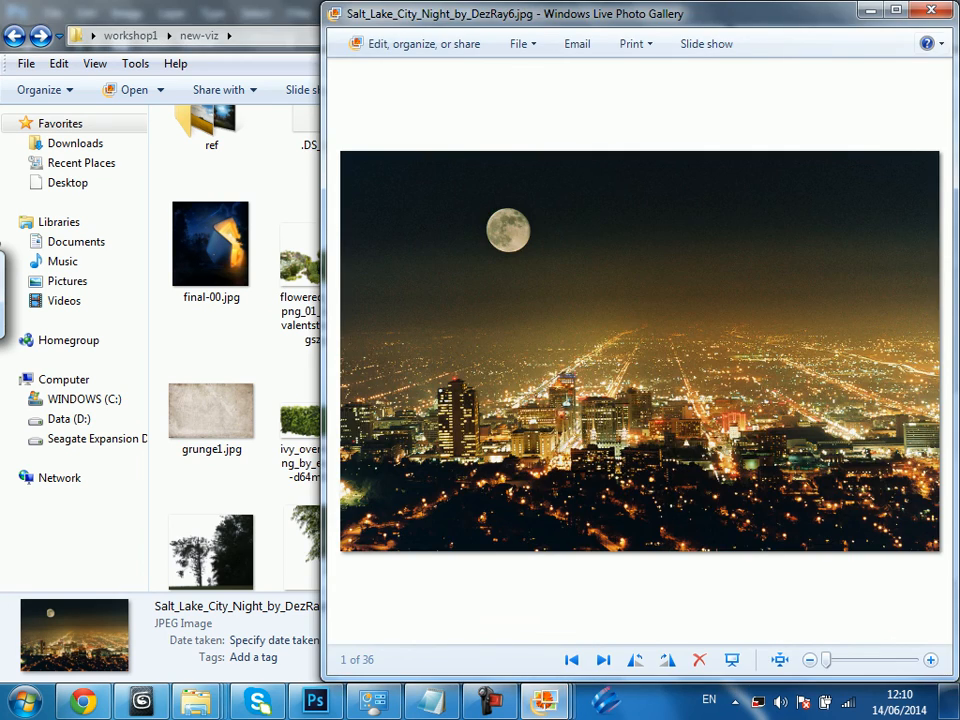
{"action": "left_click", "coordinate": [931, 10]}
{"action": "left_click_drag", "start_coordinate": [767, 410], "coordinate": [365, 380]}
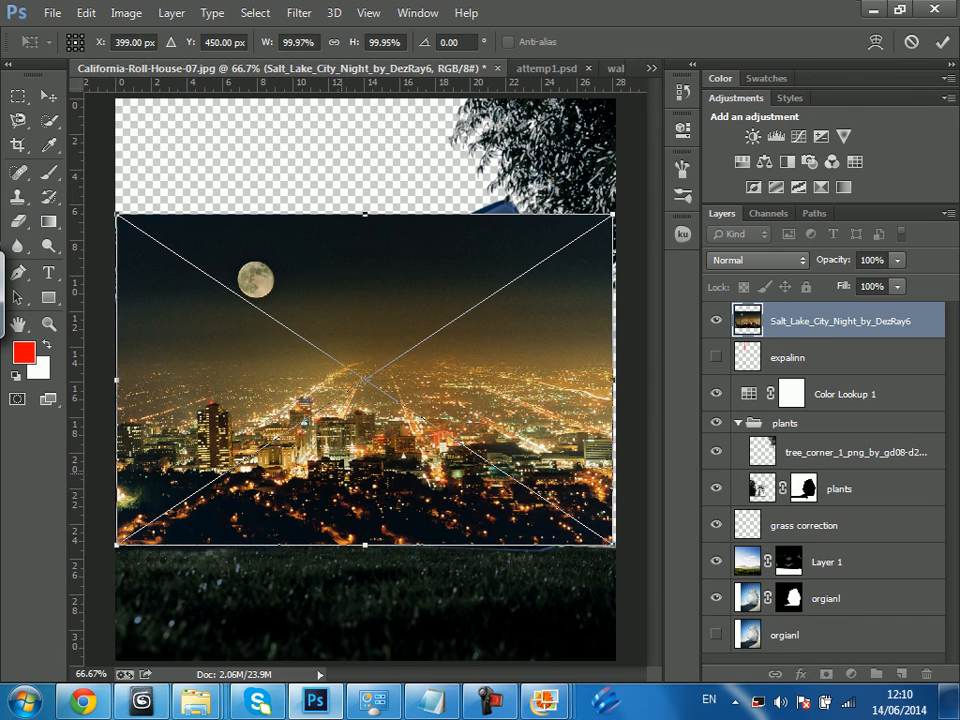
{"action": "key", "text": "Return"}
Send the Salt_Lake_City_Night_by_DezRay6 layer to the bottom of the layer stack, below the hidden orgianl layer.
{"action": "key", "text": "ctrl+bracketleft"}
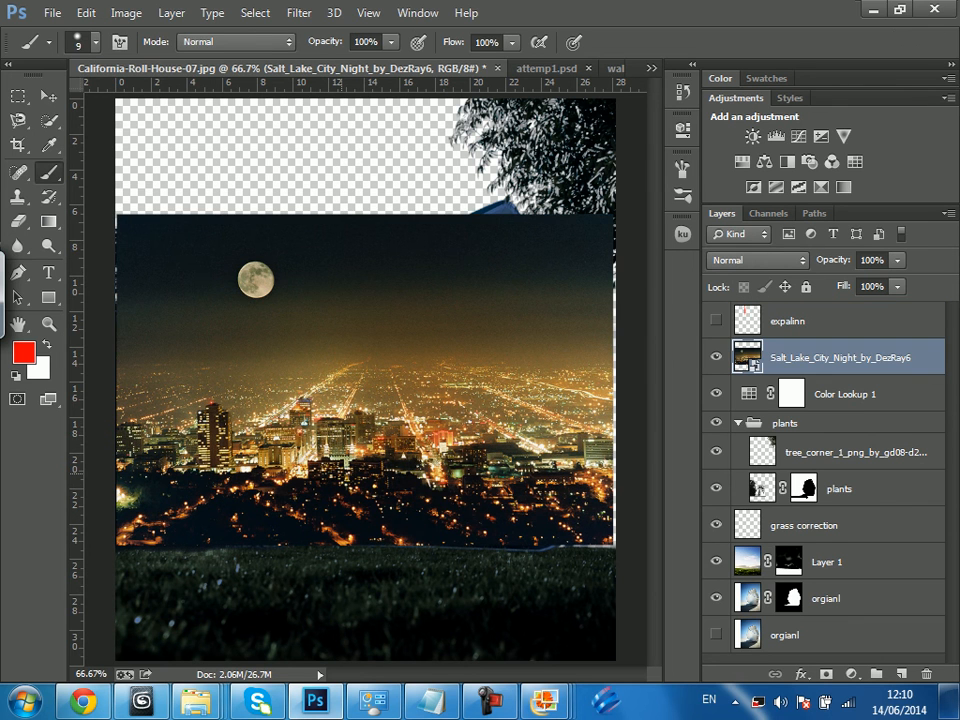
{"action": "key", "text": "ctrl+bracketleft"}
{"action": "key", "text": "ctrl+bracketleft"}
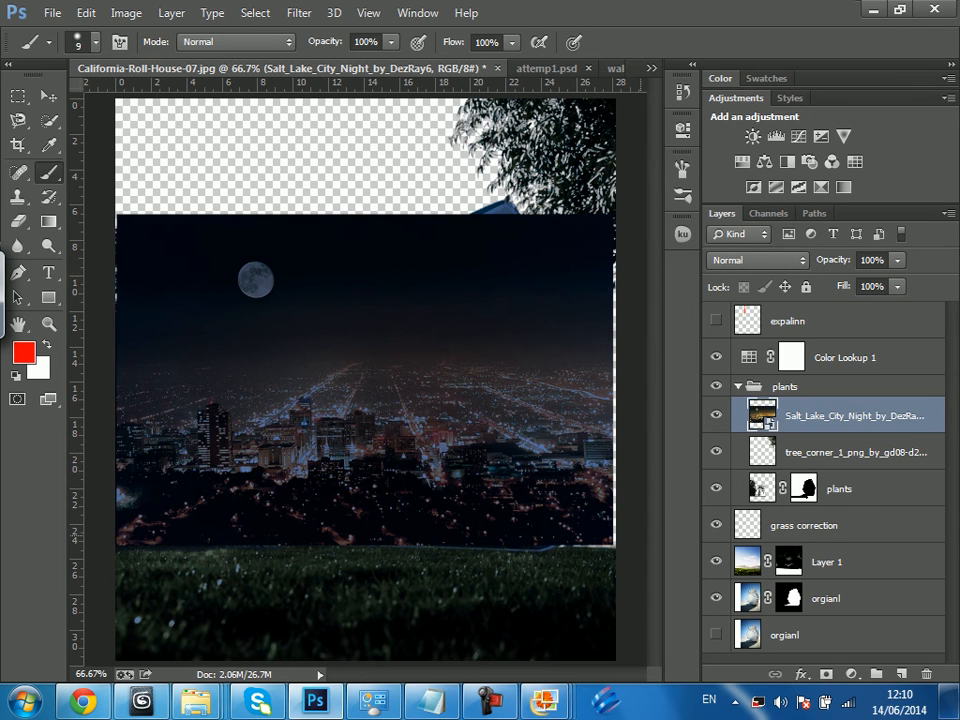
{"action": "key", "text": "ctrl+bracketleft"}
{"action": "key", "text": "ctrl+bracketleft"}
{"action": "key", "text": "ctrl+bracketleft"}
{"action": "key", "text": "ctrl+bracketleft"}
{"action": "key", "text": "ctrl+bracketleft"}
{"action": "key", "text": "ctrl+bracketleft"}
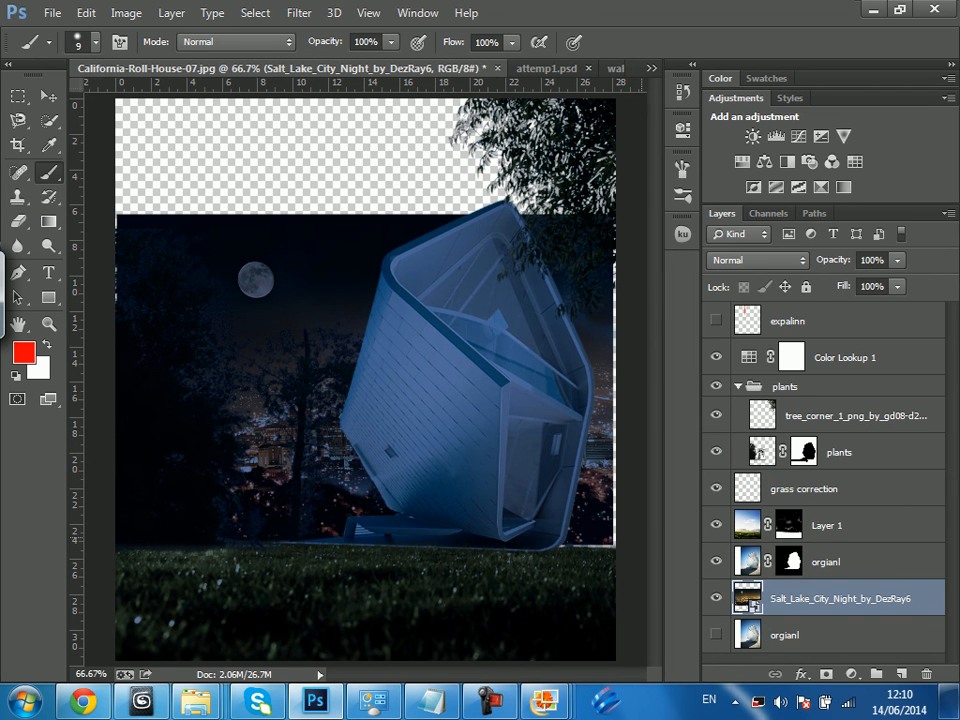
{"action": "key", "text": "ctrl+bracketleft"}
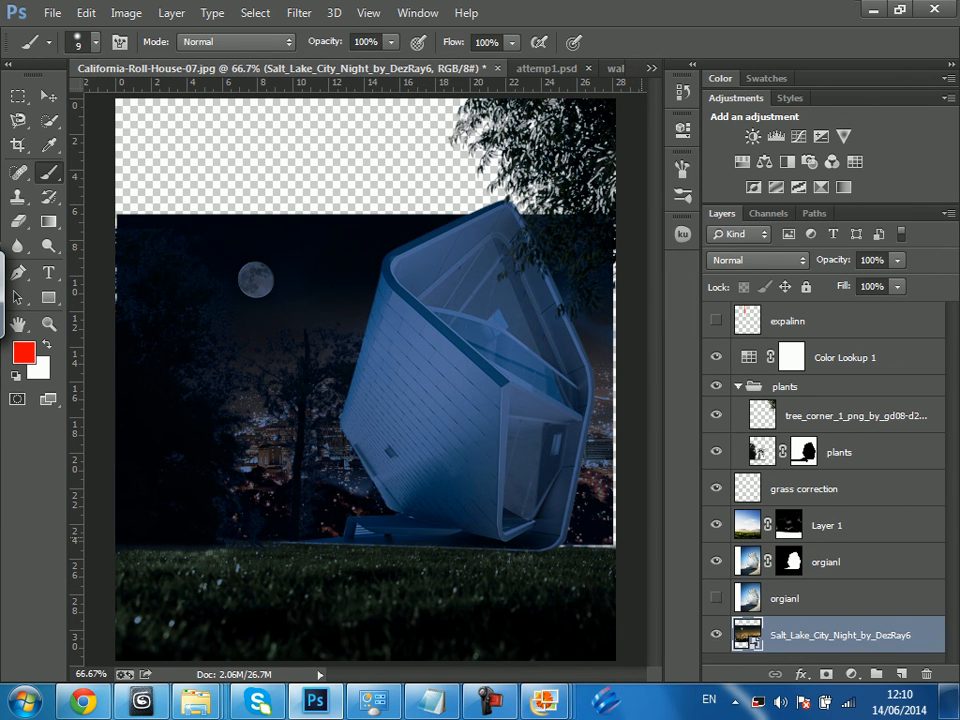
{"action": "key", "text": "ctrl+bracketright"}
{"action": "key", "text": "ctrl+bracketleft"}
Move the city image down about 30 px and stretch its width to 100.50% to reach the canvas's right edge.
{"action": "key", "text": "v"}
{"action": "left_click_drag", "start_coordinate": [310, 361], "coordinate": [306, 478]}
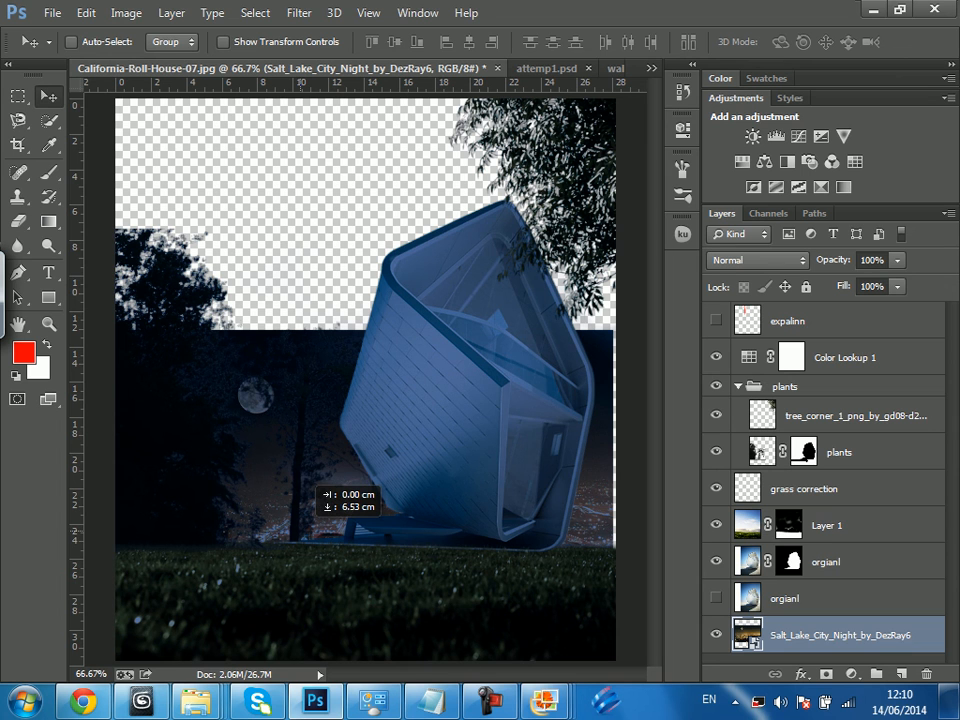
{"action": "left_click_drag", "start_coordinate": [306, 478], "coordinate": [312, 383]}
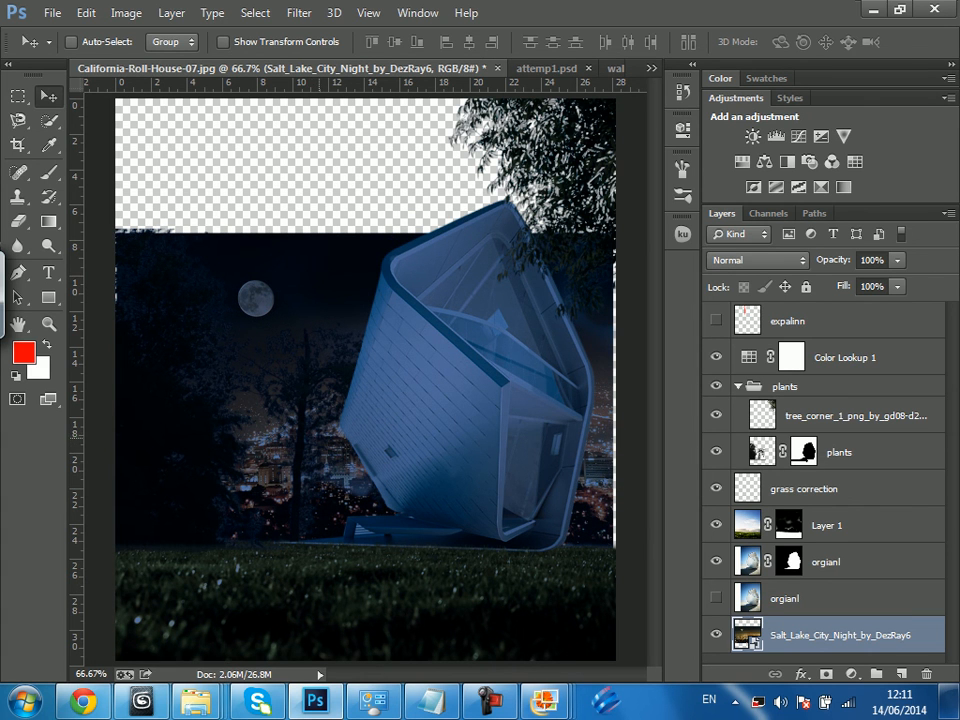
{"action": "key", "text": "ctrl+t"}
{"action": "left_click_drag", "start_coordinate": [614, 398], "coordinate": [617, 398]}
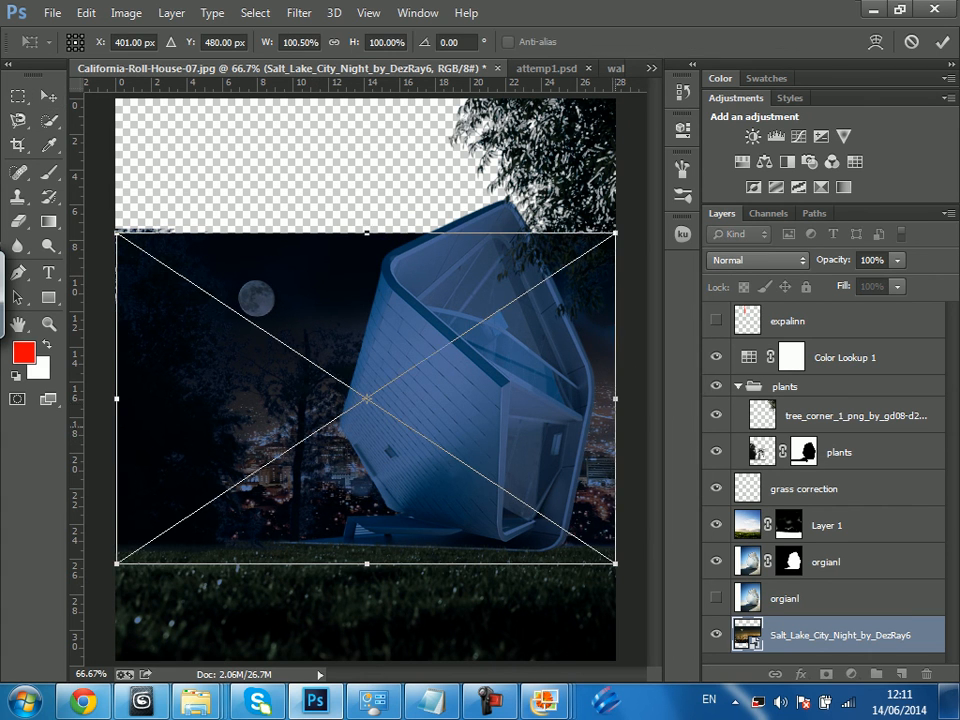
{"action": "key", "text": "Return"}
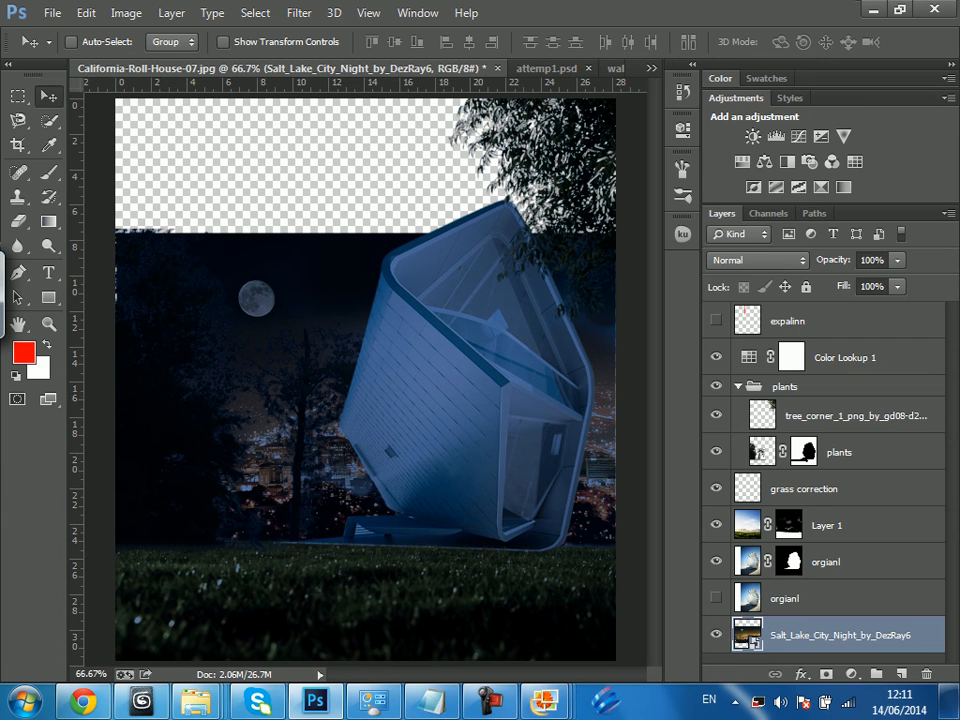
Try to extend the canvas by 7.1 cm to the right, using a relative width and a middle-left anchor.
{"action": "key", "text": "ctrl+alt+c"}
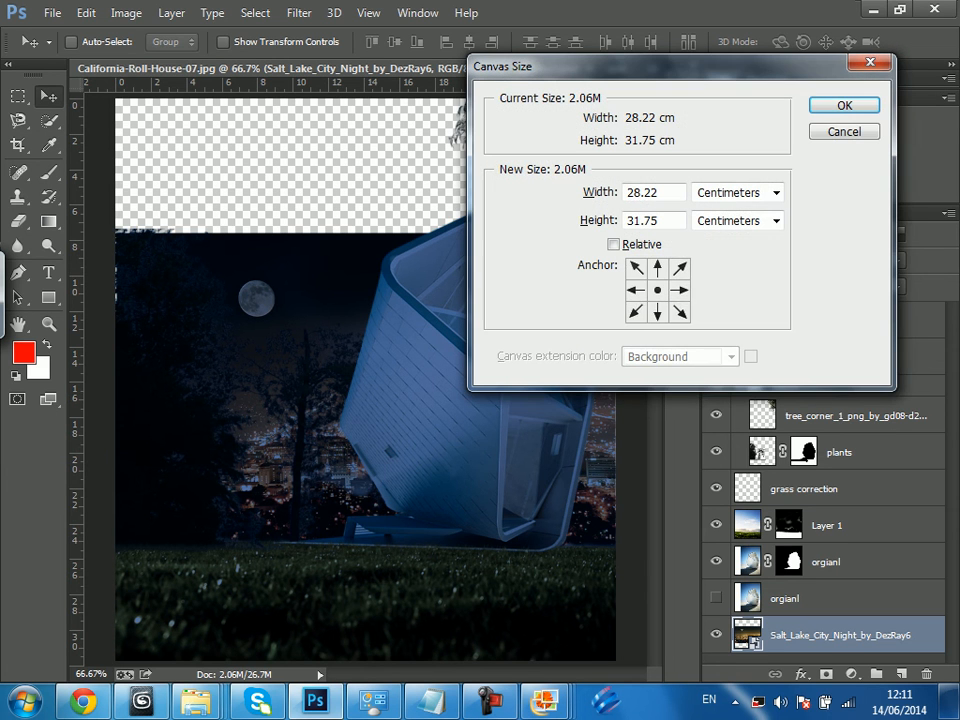
{"action": "left_click", "coordinate": [636, 290]}
{"action": "left_click", "coordinate": [613, 244]}
{"action": "left_click_drag", "start_coordinate": [600, 192], "coordinate": [606, 192]}
{"action": "key", "text": "BackSpace"}
{"action": "type", "text": "7.1"}
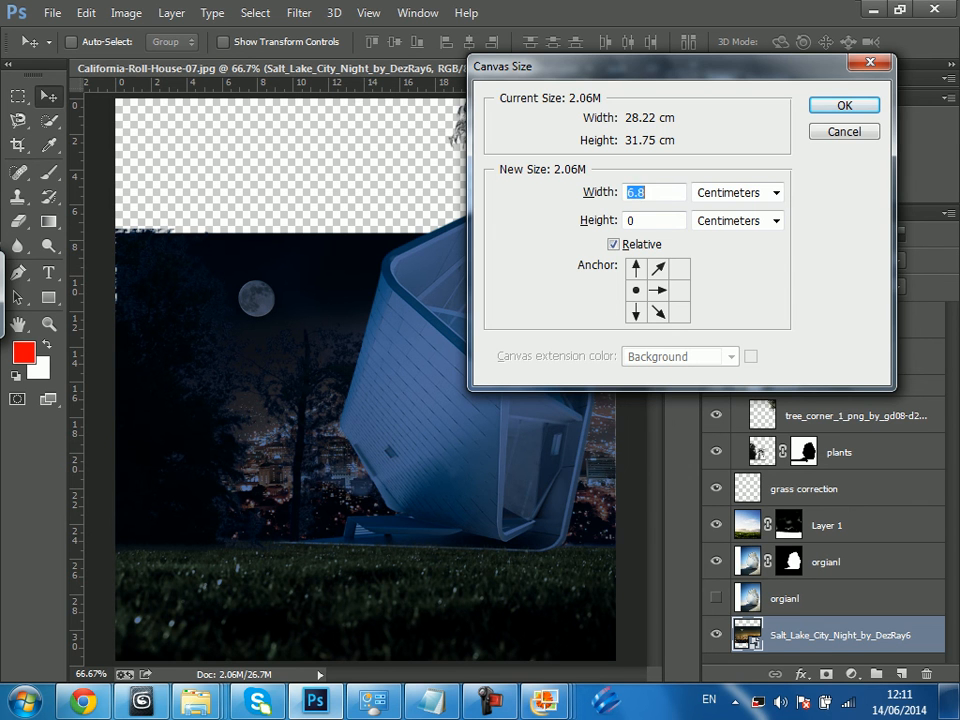
{"action": "key", "text": "Return"}
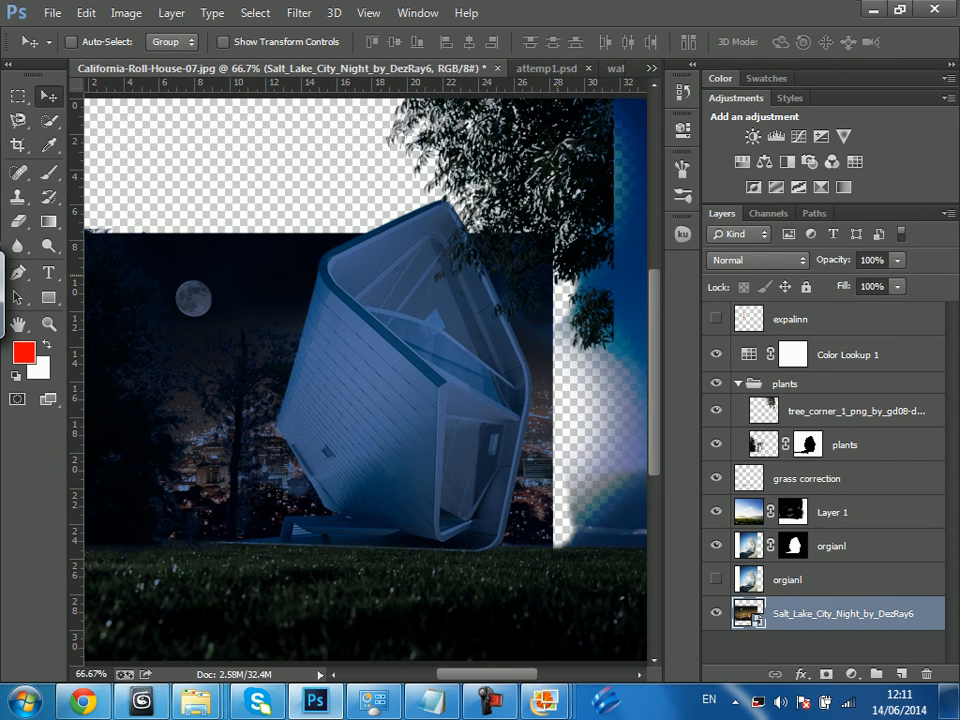
{"action": "key", "text": "ctrl+minus"}
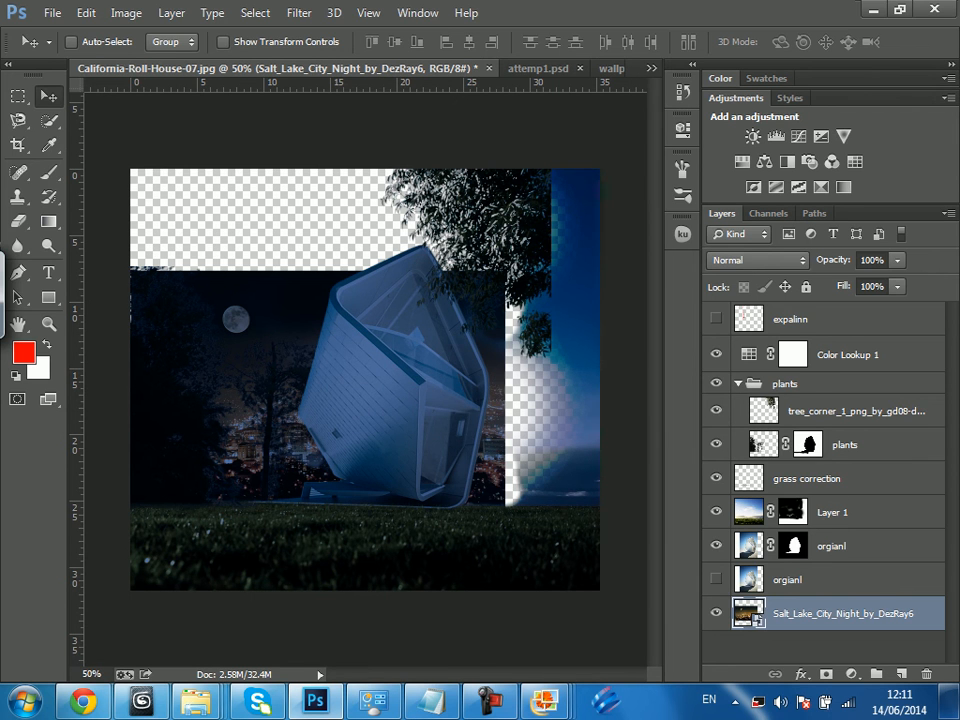
{"action": "key", "text": "ctrl+z"}
Extend the canvas to the right with the Crop tool, to a total width of about 31 cm.
{"action": "key", "text": "c"}
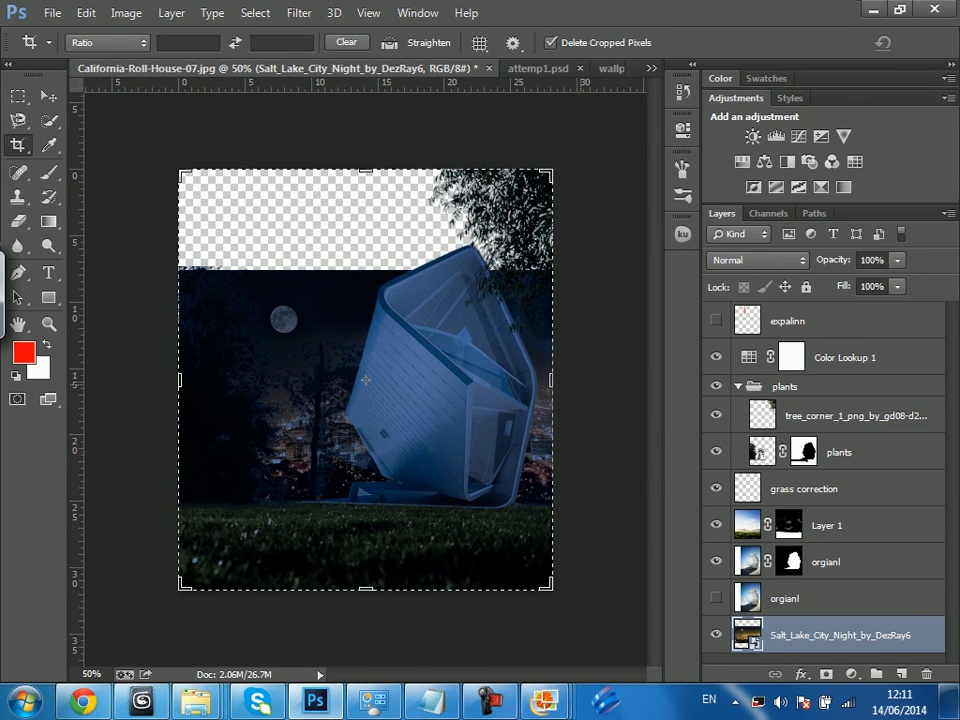
{"action": "left_click_drag", "start_coordinate": [552, 380], "coordinate": [571, 380]}
{"action": "key", "text": "Return"}
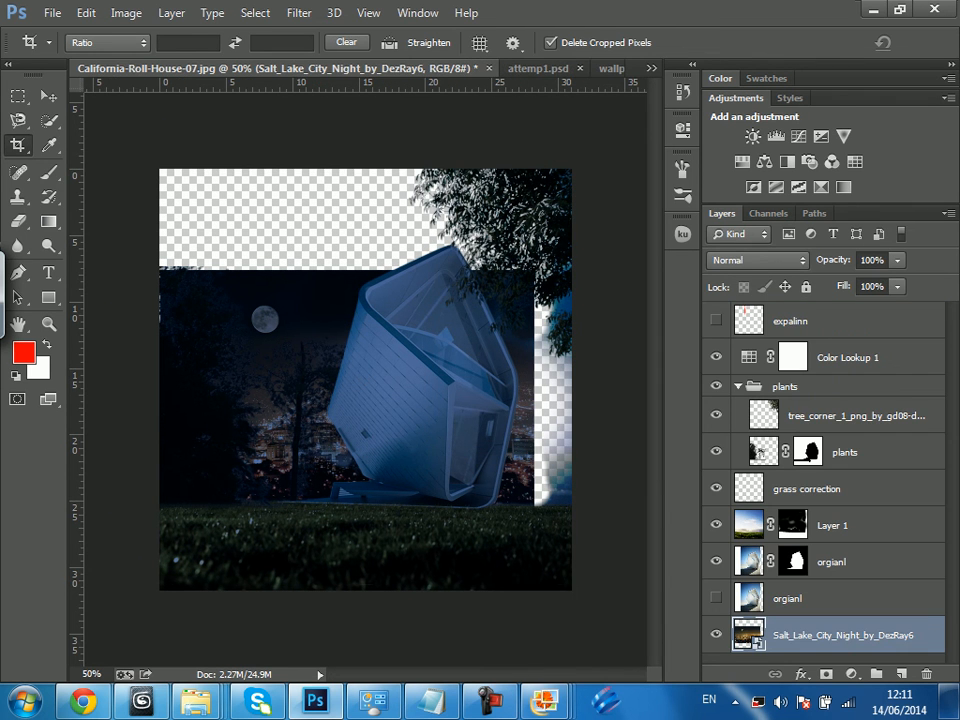
Make expalinn the active layer and collapse the plants group.
{"action": "left_click", "coordinate": [820, 321]}
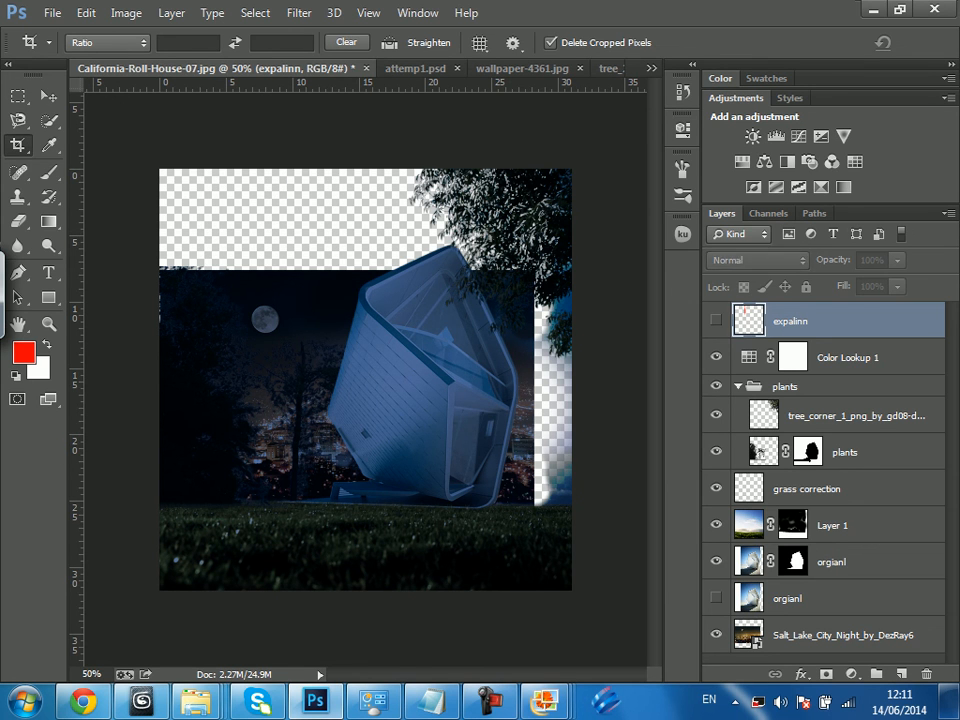
{"action": "left_click", "coordinate": [738, 386]}
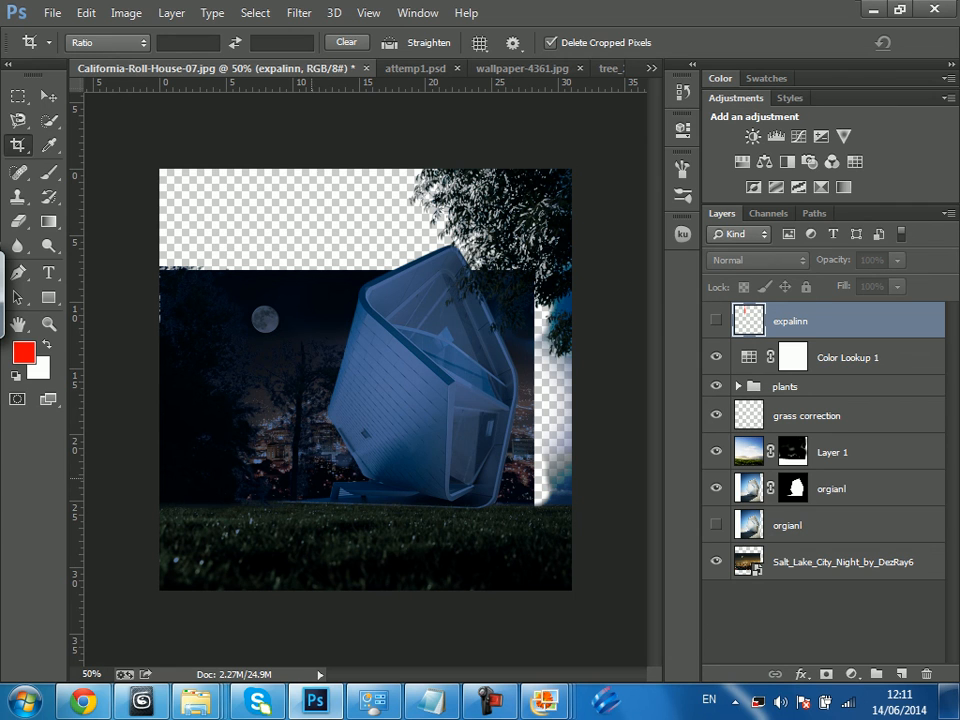
Switch to Chrome and open google.com in a new tab.
{"action": "left_click", "coordinate": [83, 700]}
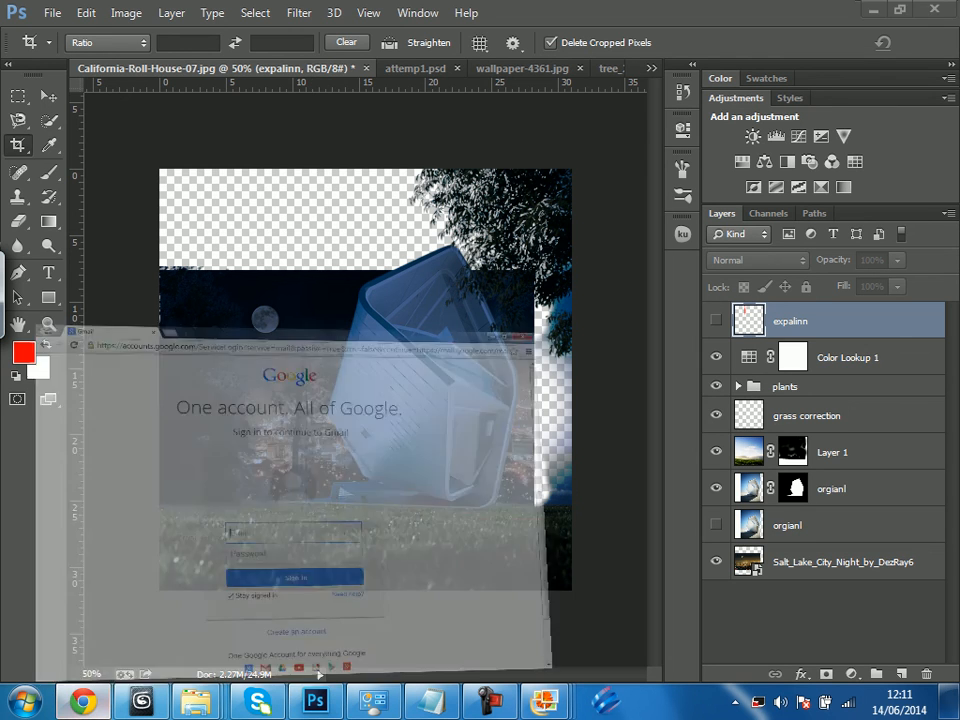
{"action": "left_click", "coordinate": [245, 12]}
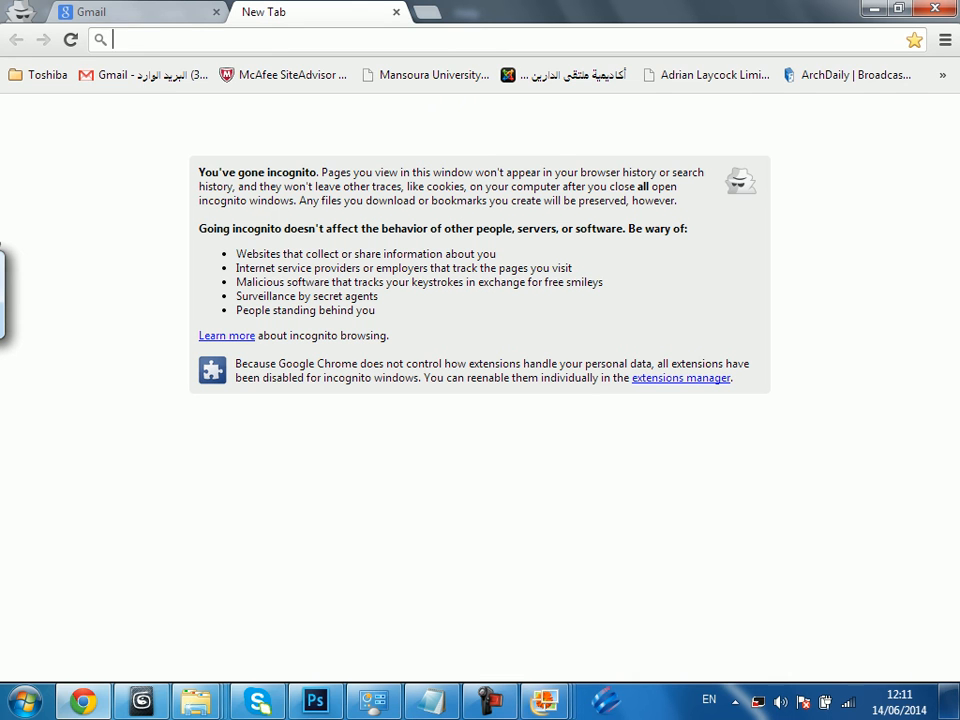
{"action": "type", "text": "google"}
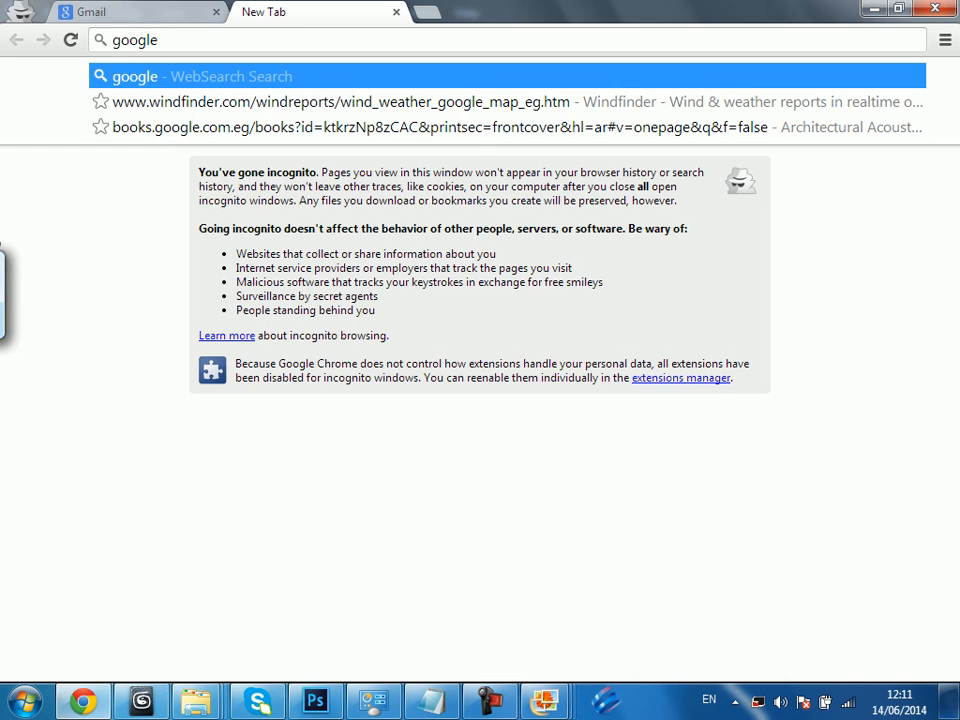
{"action": "type", "text": ".com"}
{"action": "key", "text": "Return"}
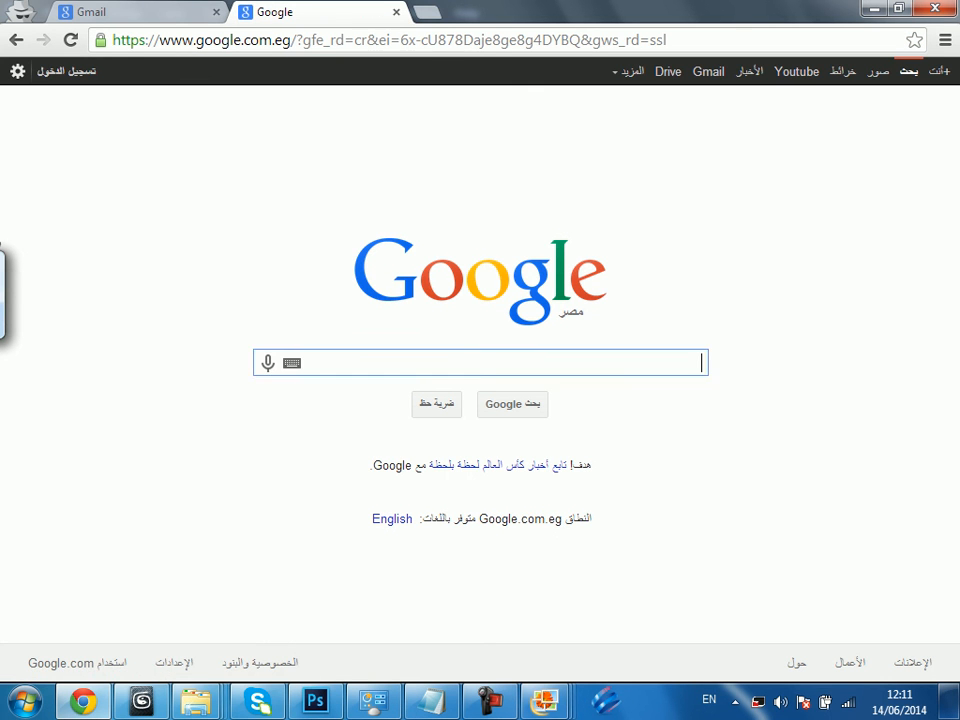
Search Google for "aerial view crowded city".
{"action": "type", "text": "rial view city"}
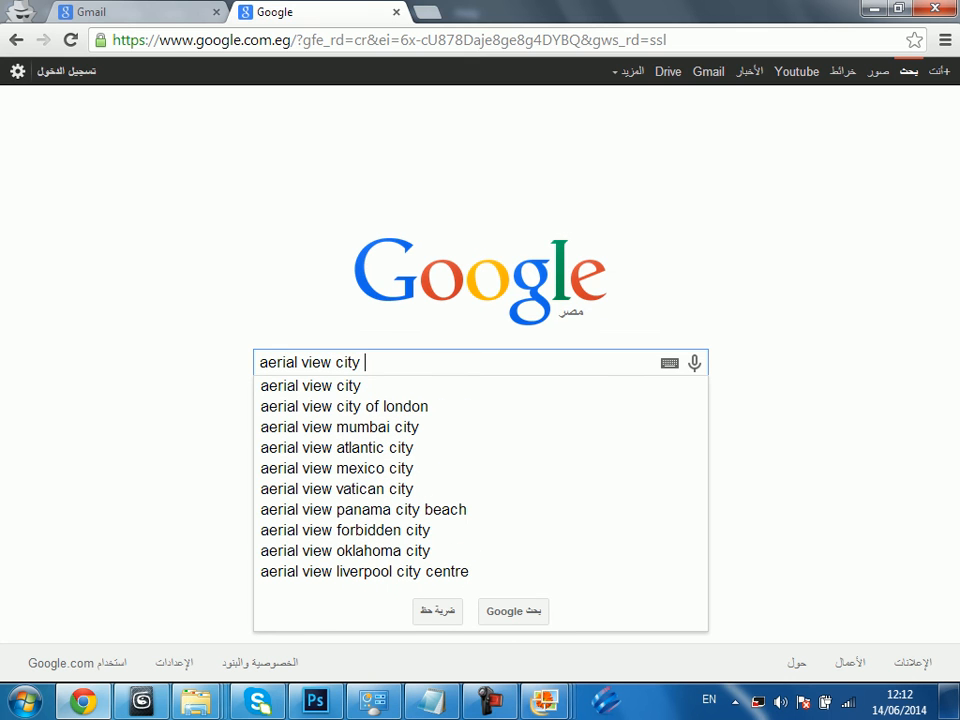
{"action": "key", "text": "BackSpace"}
{"action": "key", "text": "BackSpace"}
{"action": "key", "text": "BackSpace"}
{"action": "key", "text": "BackSpace"}
{"action": "type", "text": "busy"}
{"action": "key", "text": "BackSpace"}
{"action": "key", "text": "BackSpace"}
{"action": "key", "text": "BackSpace"}
{"action": "key", "text": "BackSpace"}
{"action": "type", "text": "crowded c"}
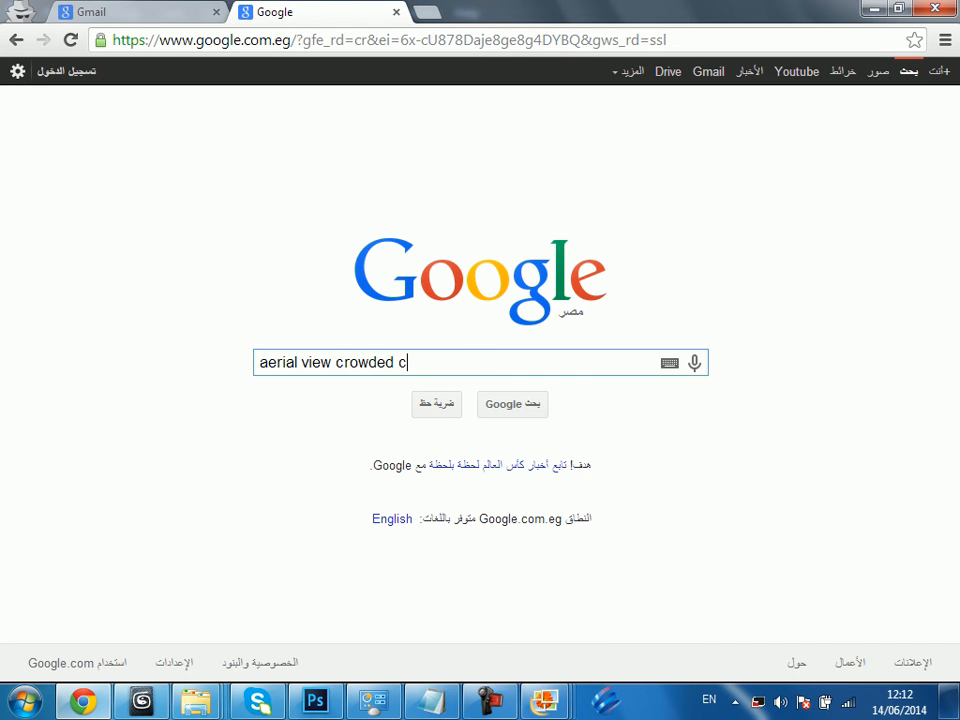
{"action": "key", "text": "Return"}
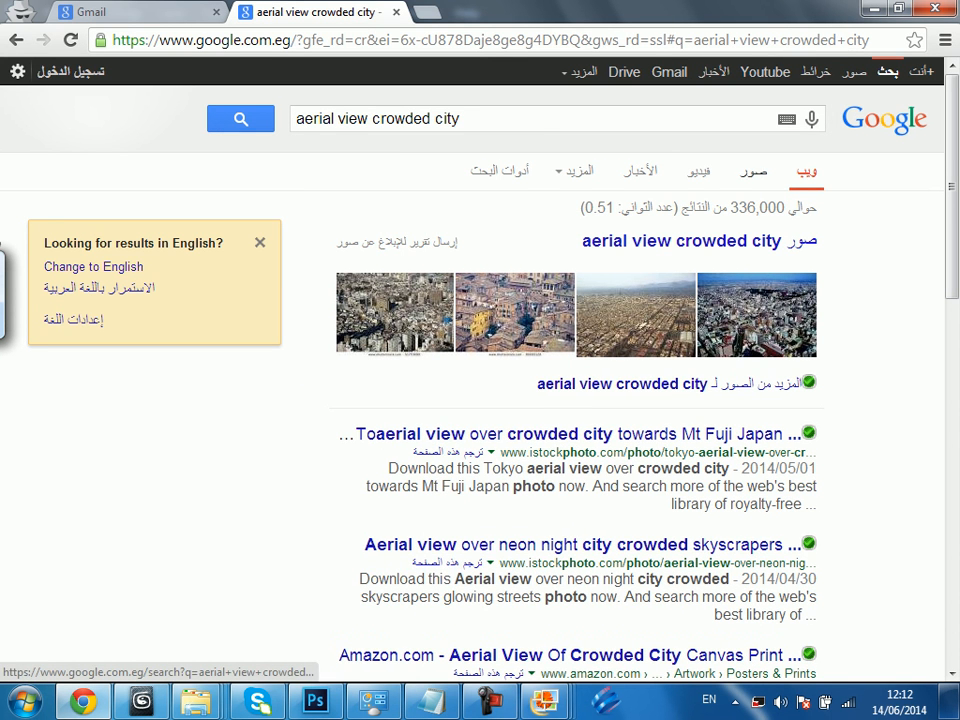
Show the image results and filter them to sizes larger than 4 megapixels (2272×1704).
{"action": "left_click", "coordinate": [754, 171]}
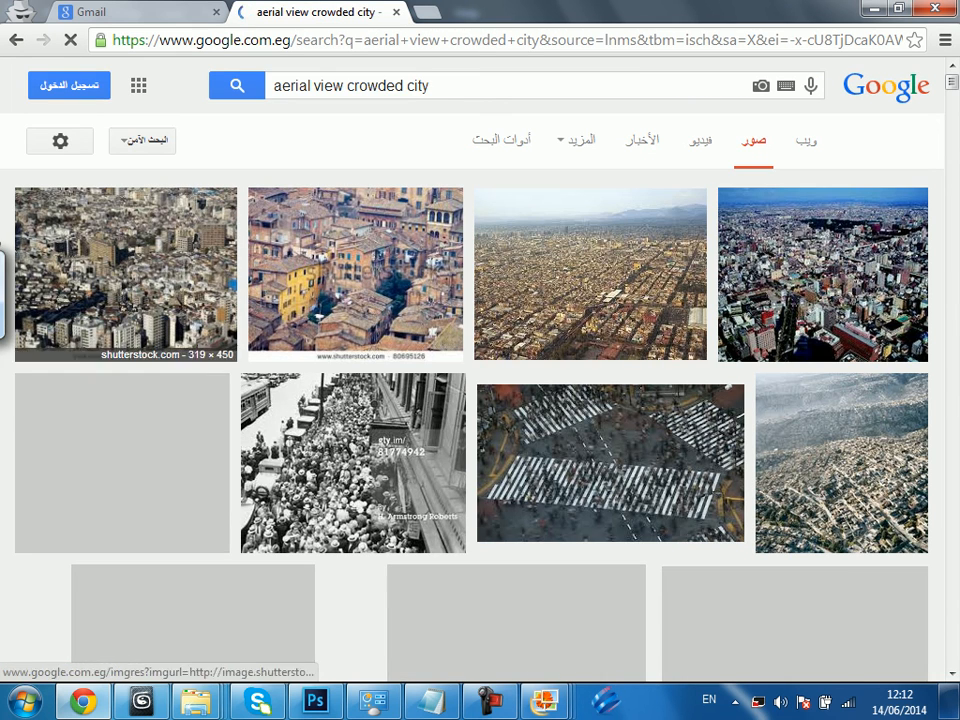
{"action": "left_click", "coordinate": [502, 138]}
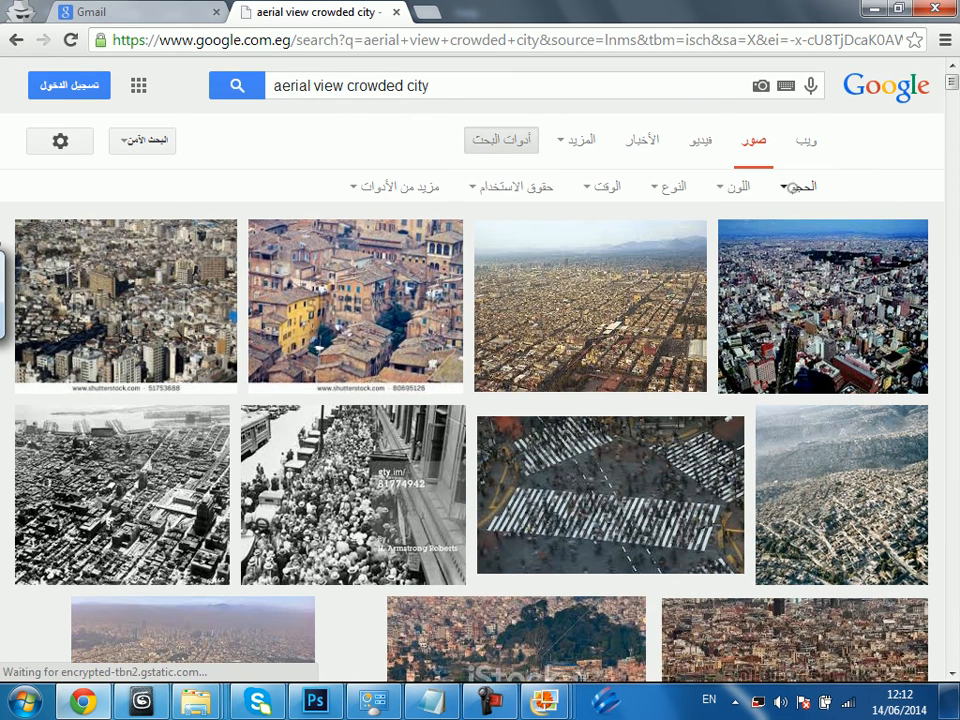
{"action": "left_click", "coordinate": [798, 186]}
{"action": "mouse_move", "coordinate": [785, 325]}
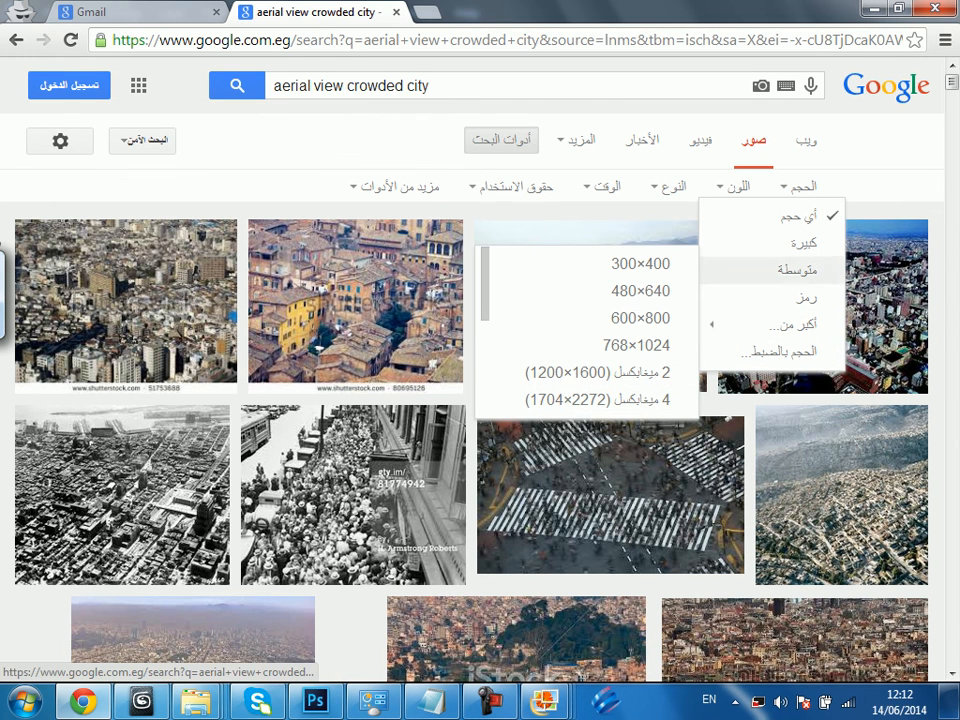
{"action": "left_click", "coordinate": [597, 399]}
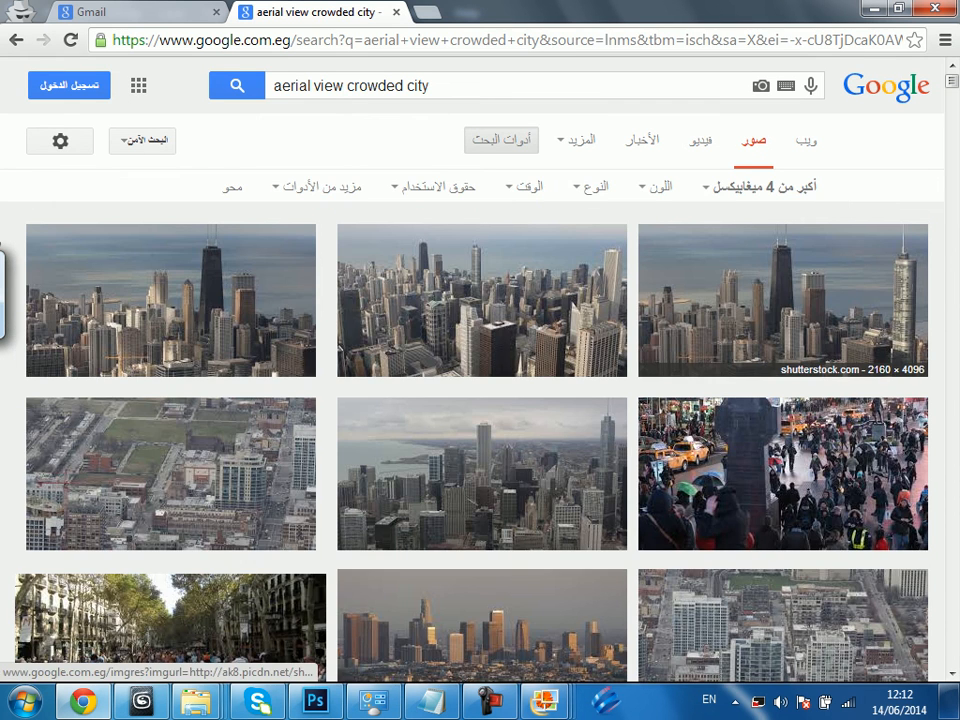
Browse the large crowded-city image results for a suitable aerial background picture.
{"action": "scroll", "coordinate": [480, 400], "scroll_direction": "down", "scroll_amount": 10}
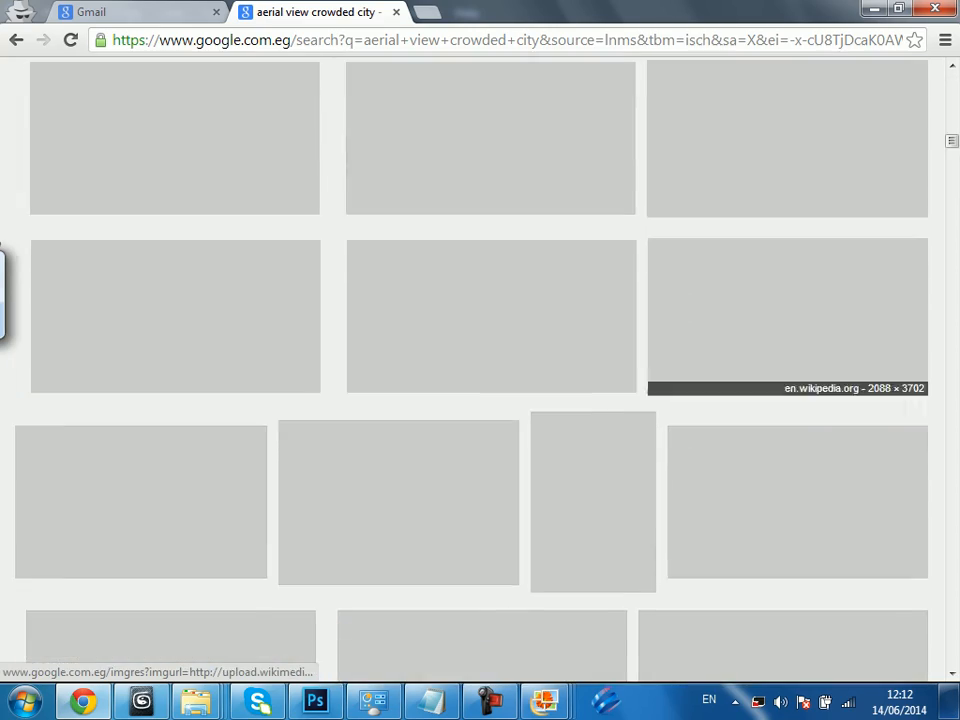
{"action": "scroll", "coordinate": [787, 275], "scroll_direction": "up", "scroll_amount": 2}
{"action": "scroll", "coordinate": [787, 275], "scroll_direction": "down", "scroll_amount": 3}
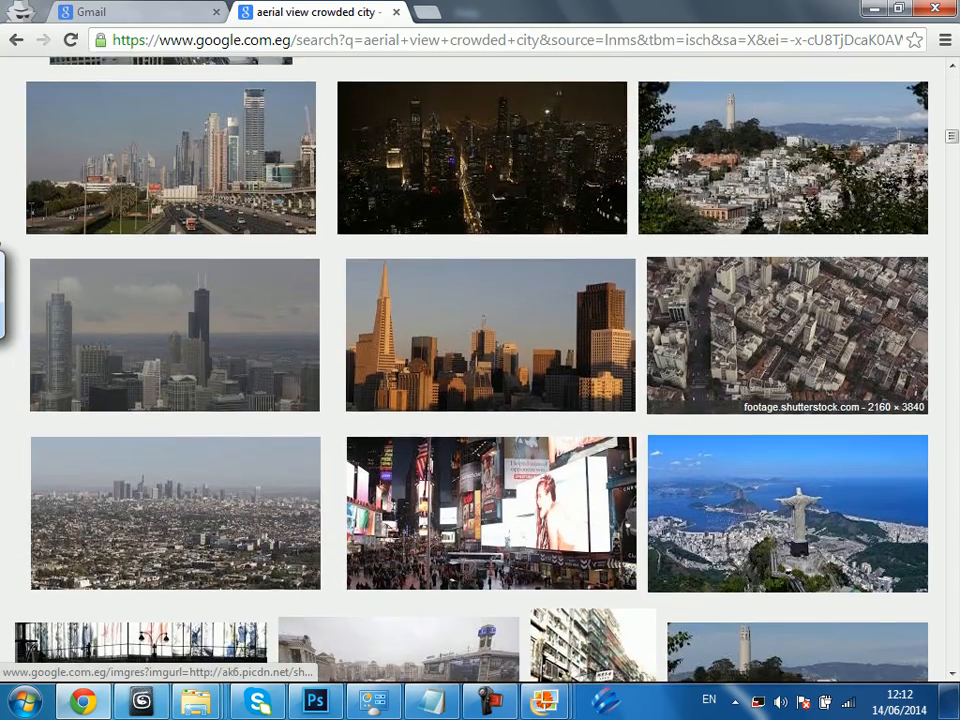